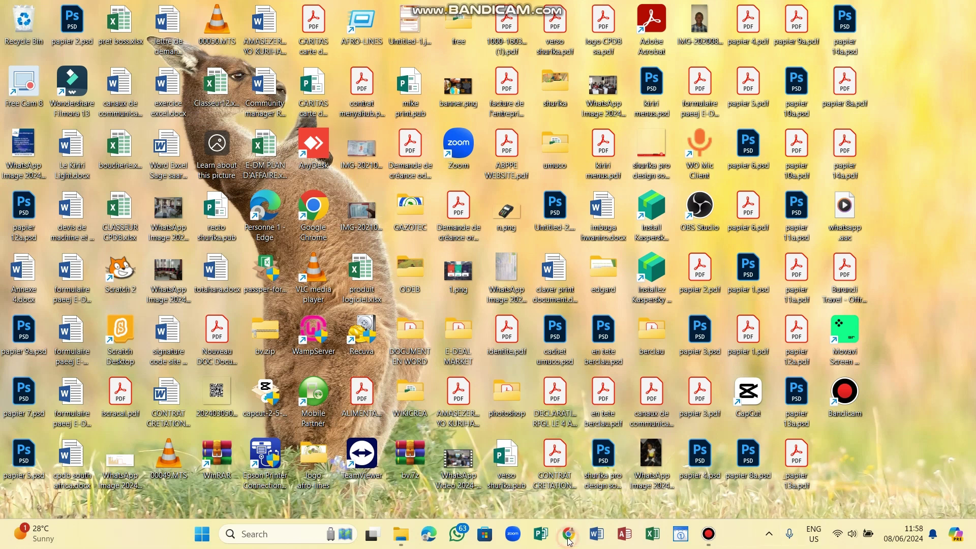
Open Chrome and run a Google search for 'infinityfree'.
left_click(569, 542)
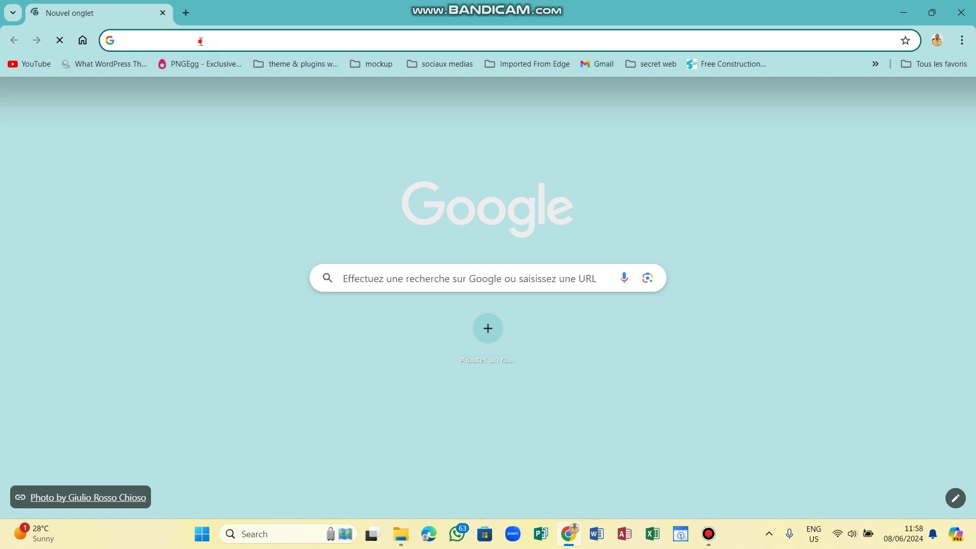
left_click(200, 40)
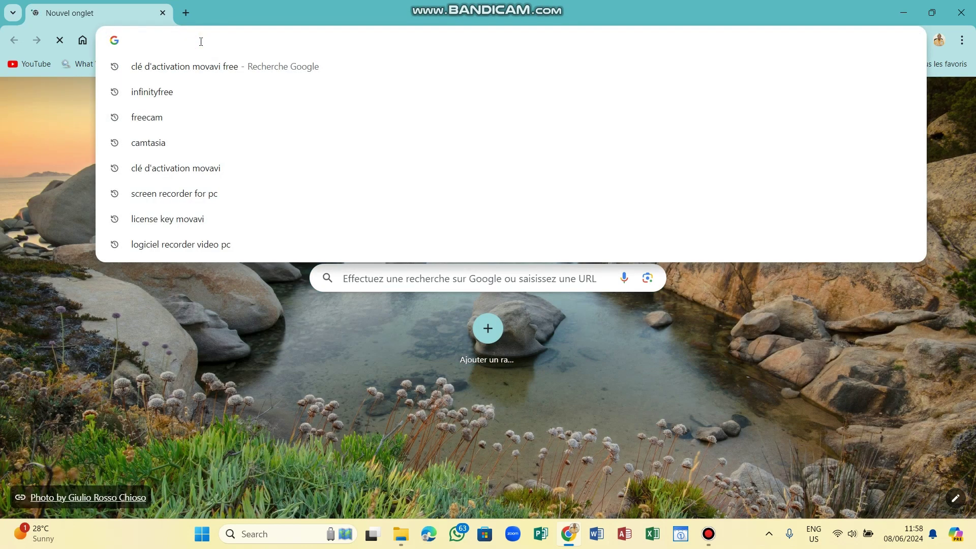
type("infinit")
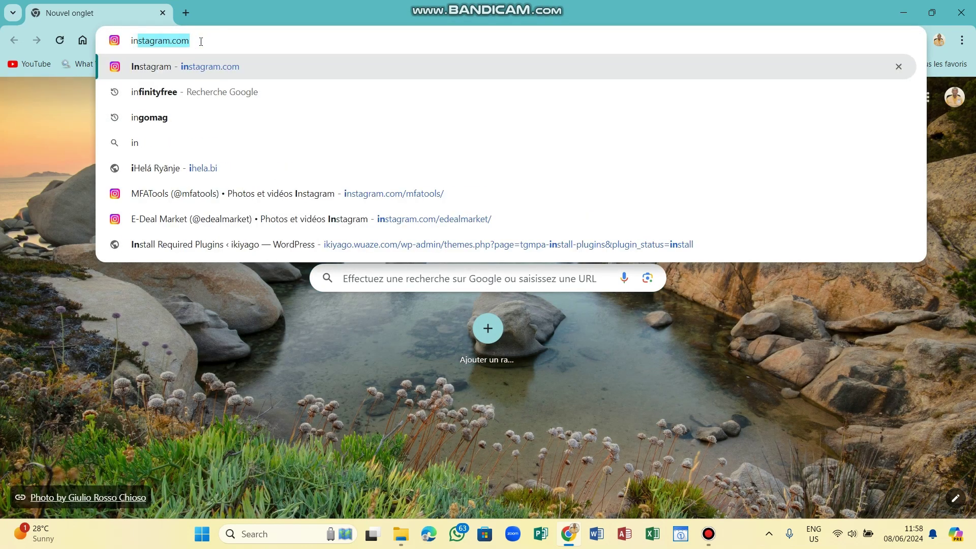
type("y")
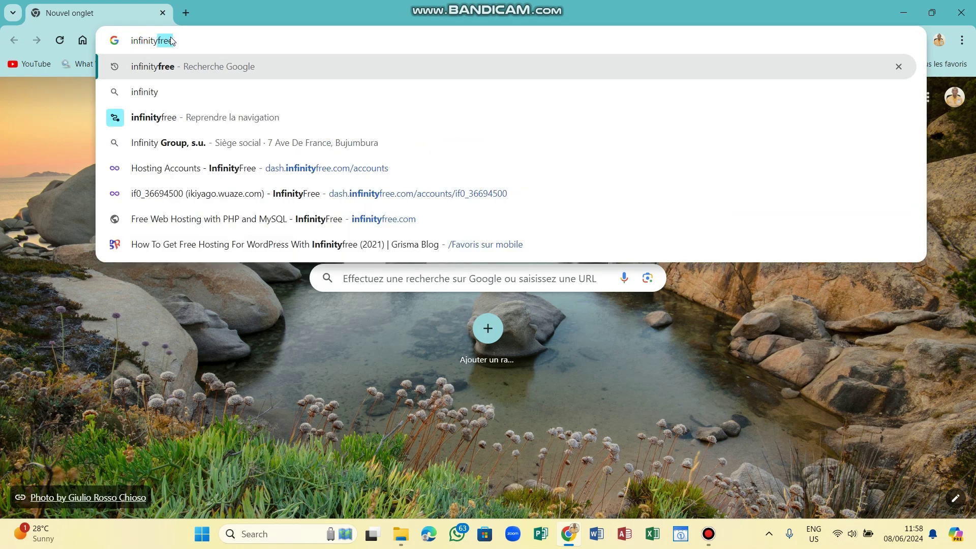
left_click(174, 67)
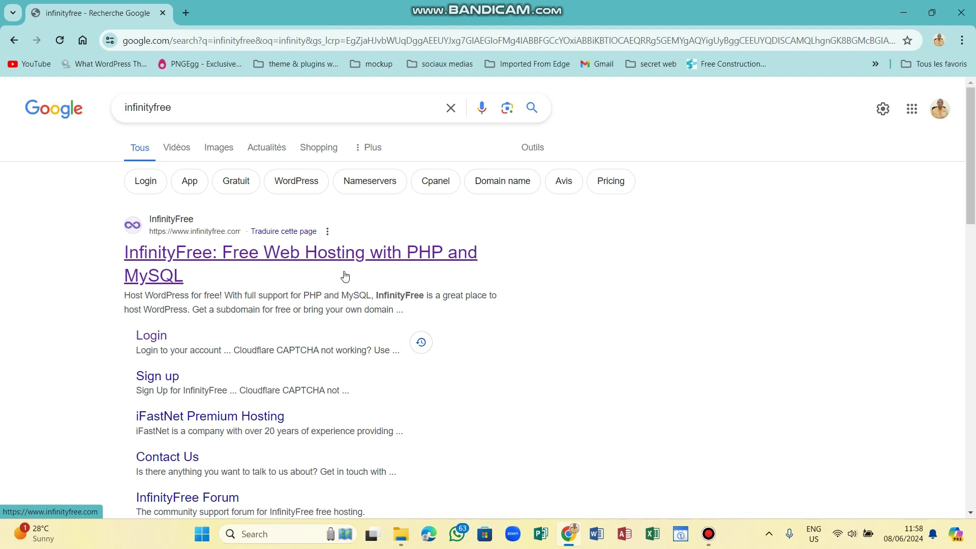
Go to the InfinityFree site, log in, and start creating a new hosting account.
left_click(300, 254)
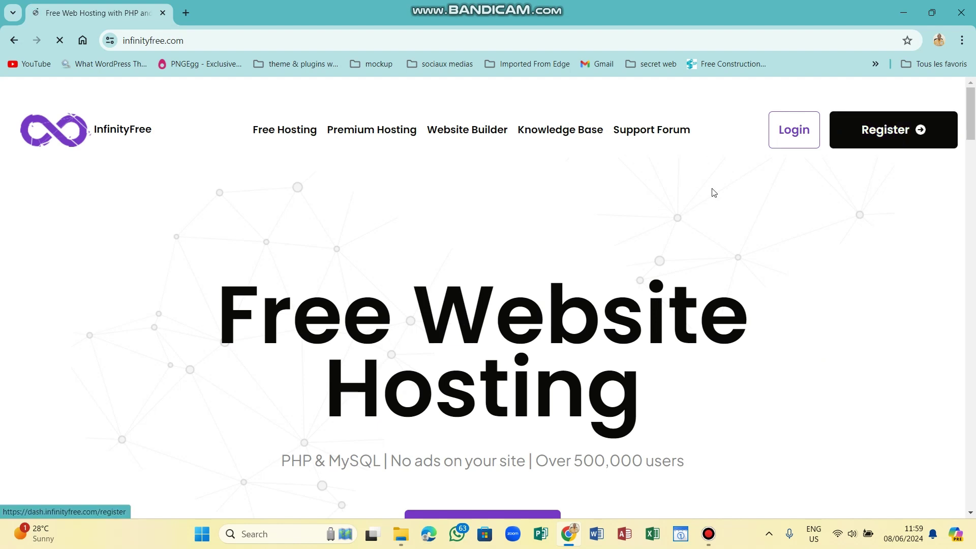
left_click(796, 129)
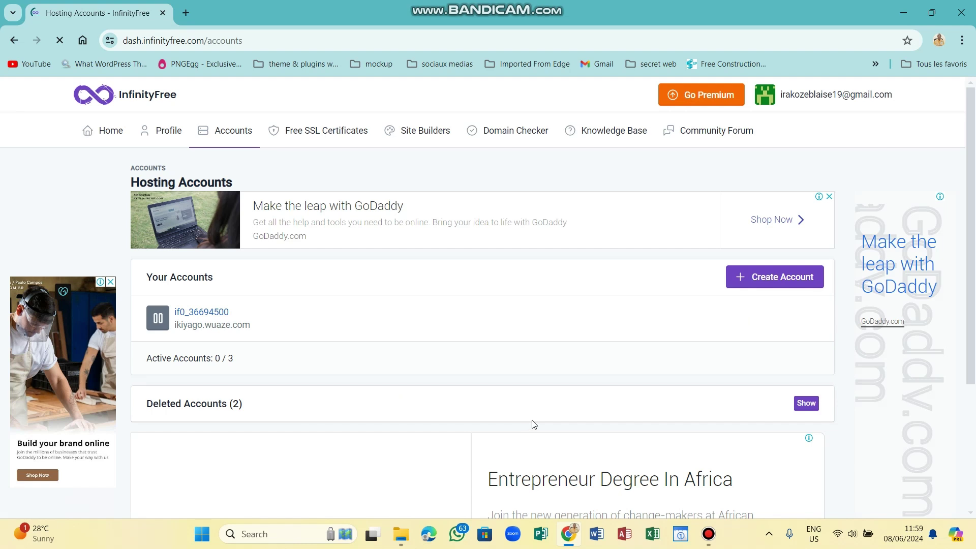
left_click(782, 278)
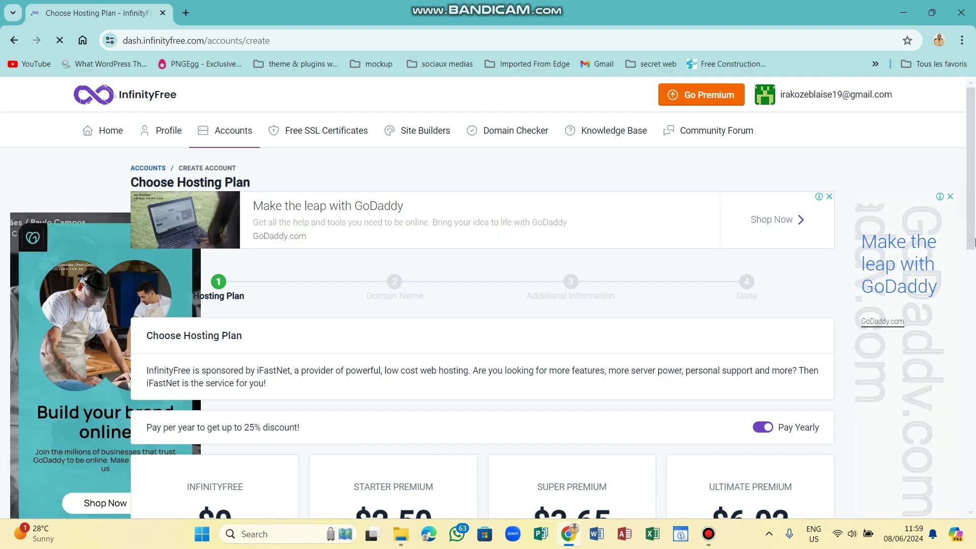
Select Create Now on the free $0 InfinityFree plan.
scroll(974, 247, "down", 5)
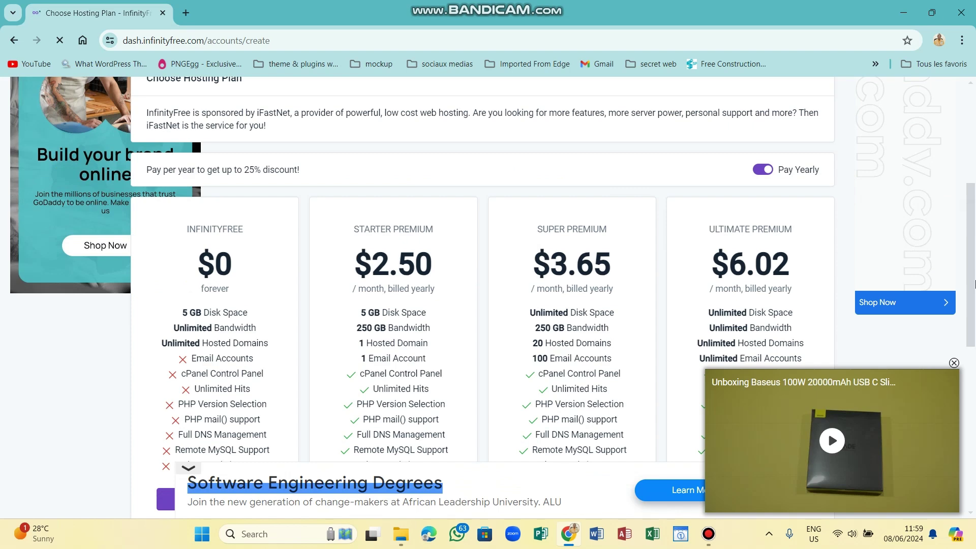
scroll(398, 400, "down", 3)
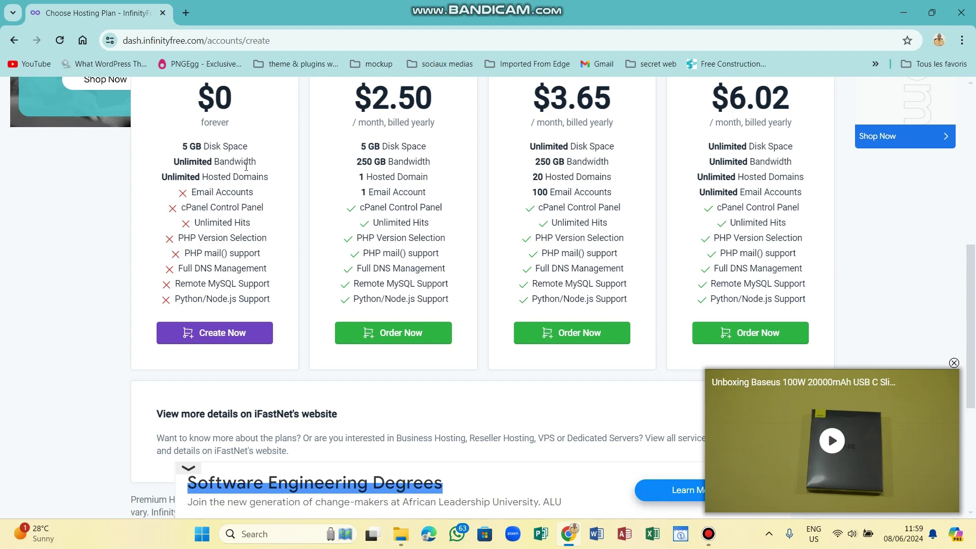
left_click(227, 332)
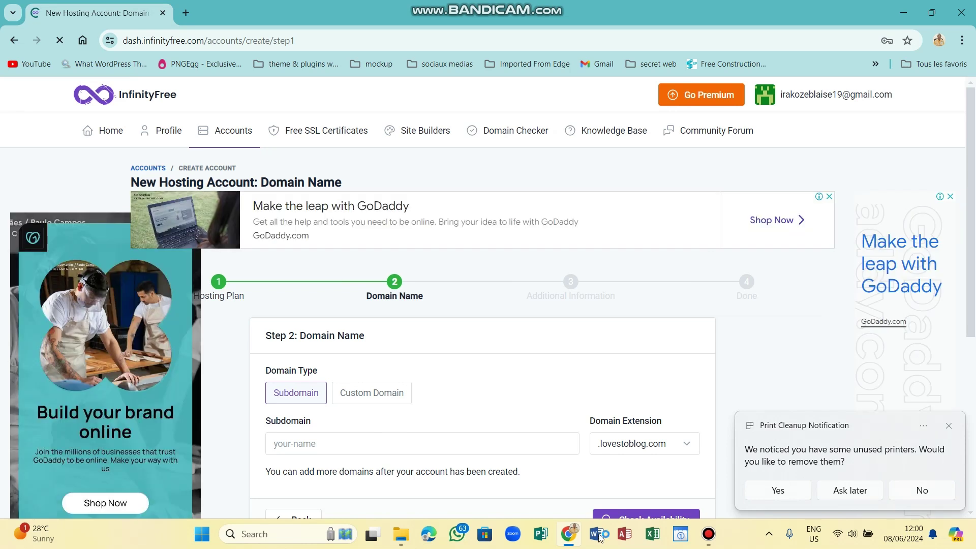
Close the popups and enter 'irakoze' as the subdomain.
left_click(948, 428)
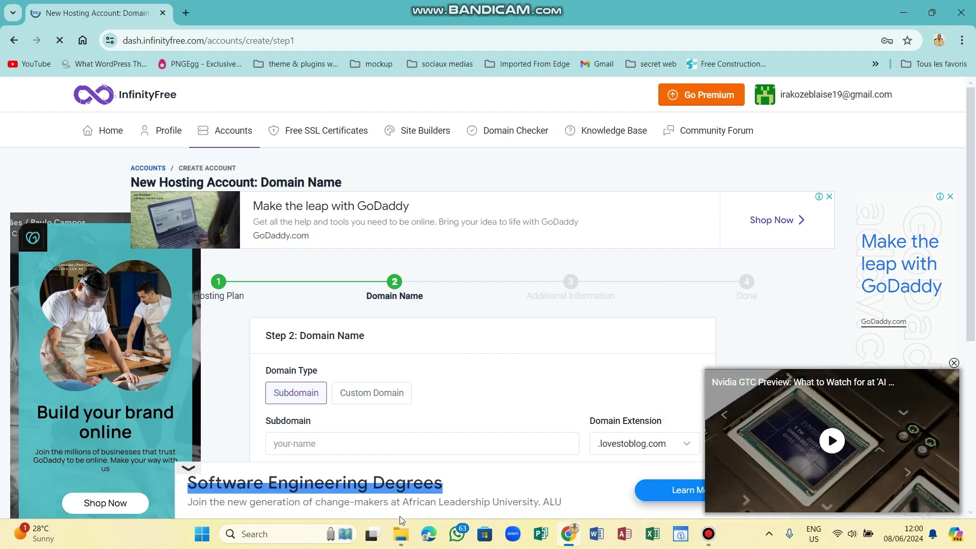
left_click(954, 362)
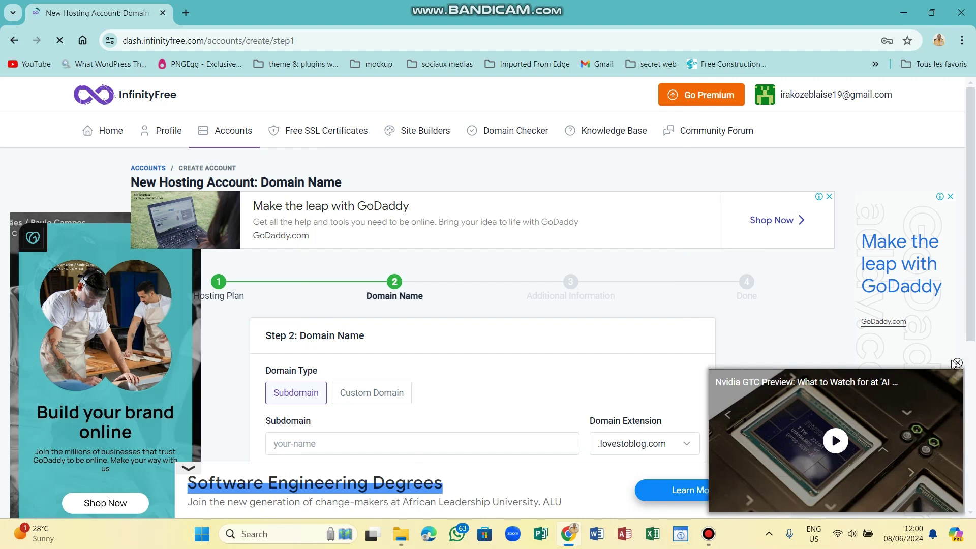
left_click(363, 440)
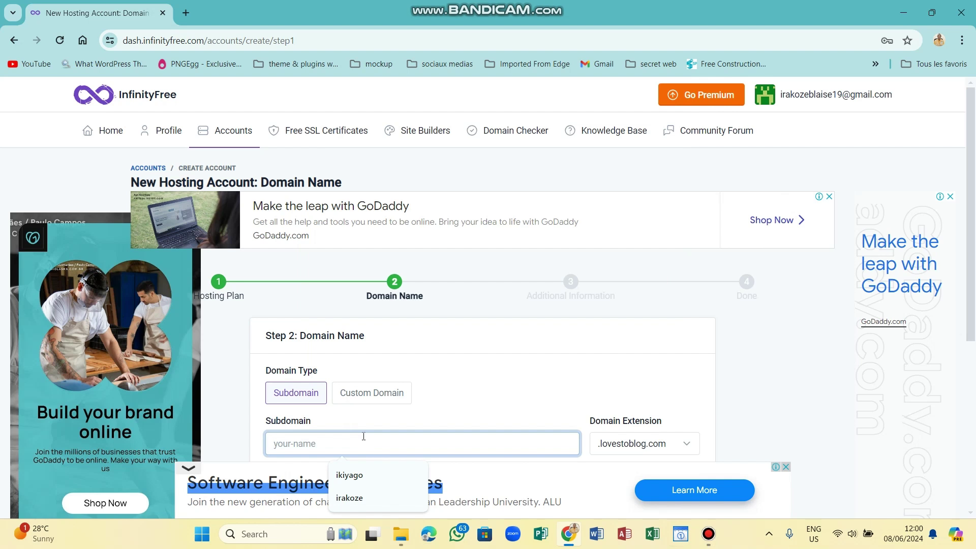
type("irakoze")
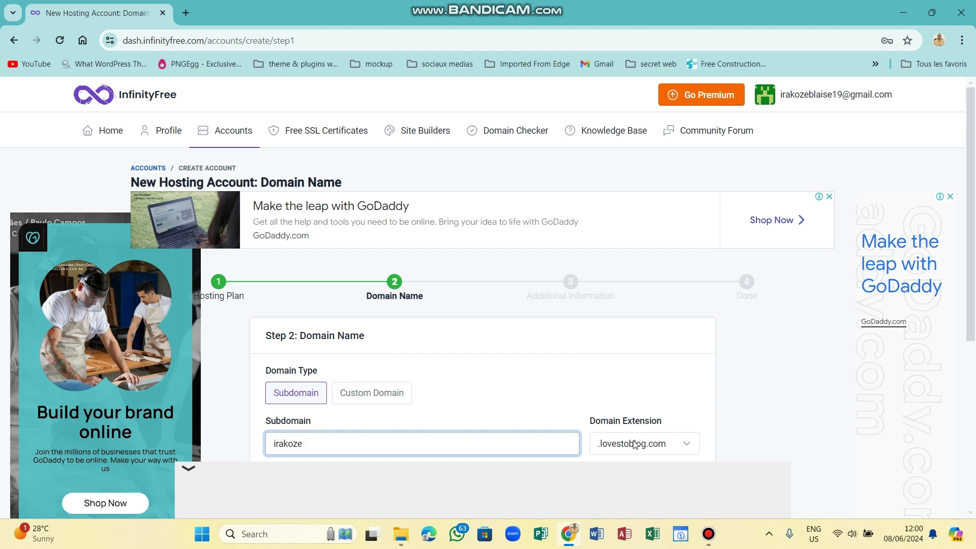
Choose the .free.nf extension and confirm irakoze.free.nf is available.
left_click(660, 450)
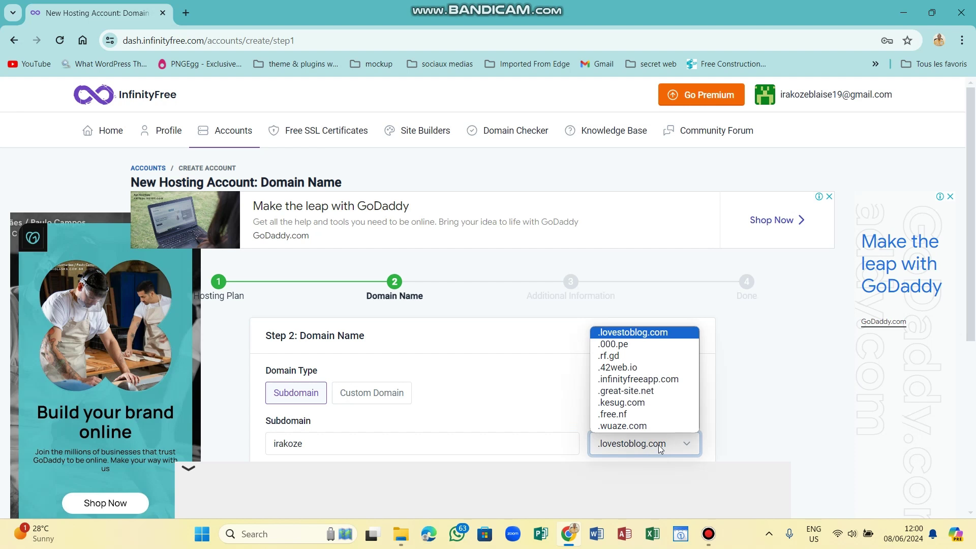
left_click(617, 414)
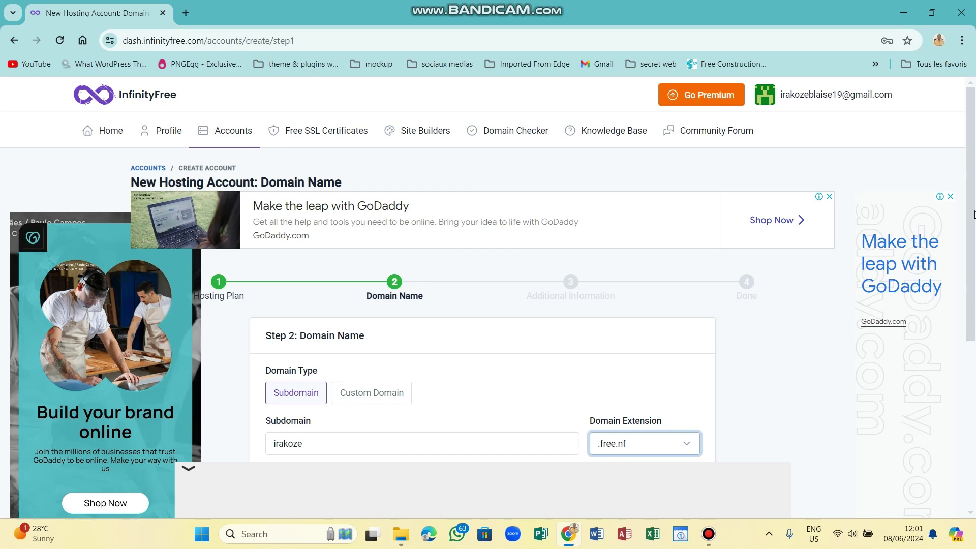
left_click_drag(974, 233, 975, 308)
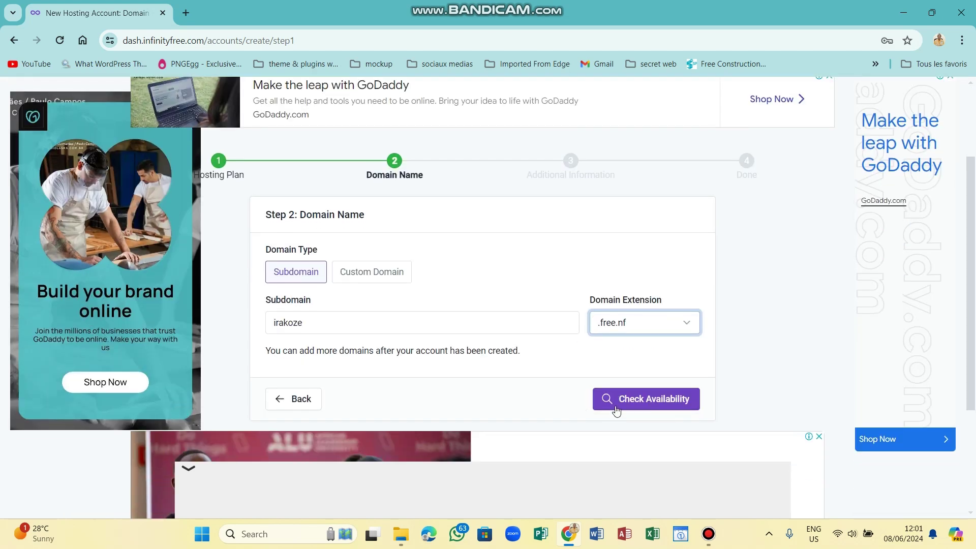
left_click(644, 398)
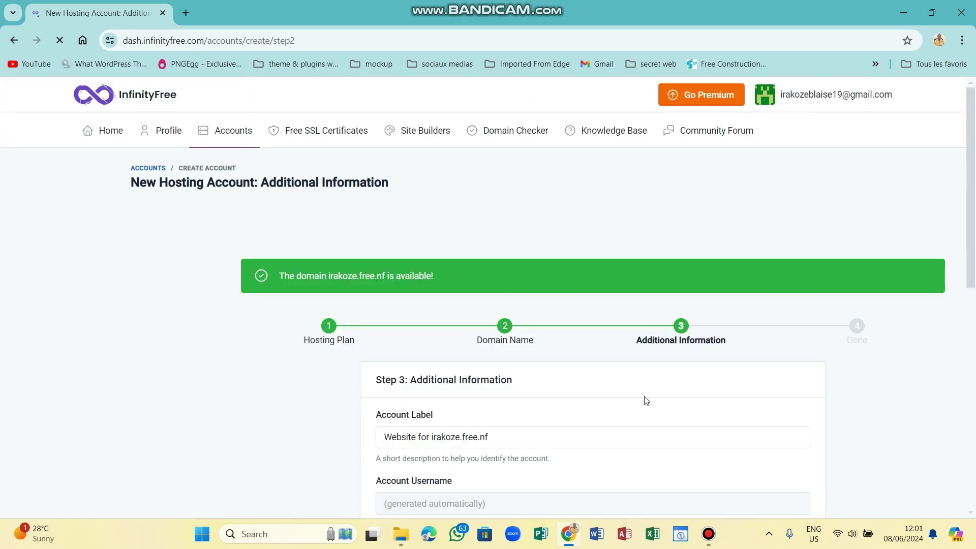
Remove the 'Website for' prefix from the account label.
left_click_drag(975, 205, 974, 278)
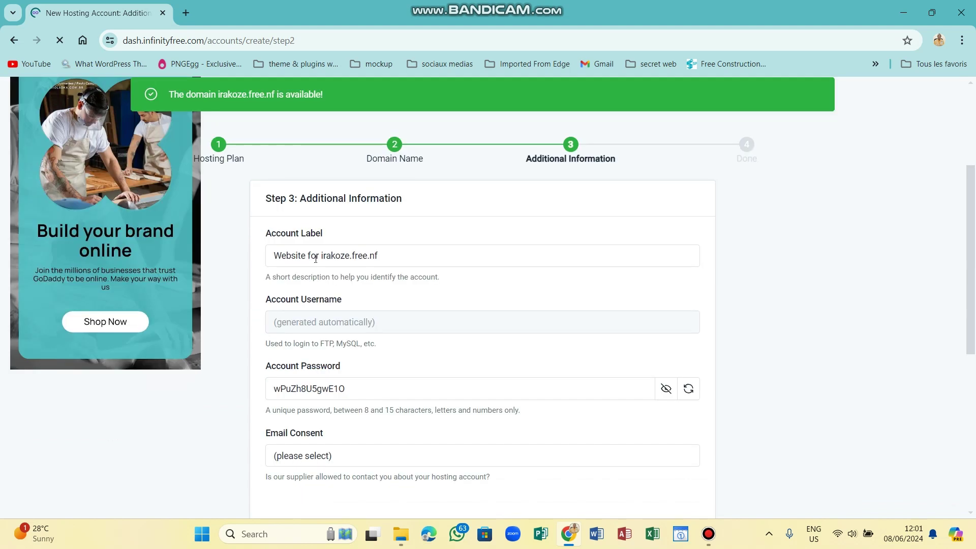
left_click(321, 256)
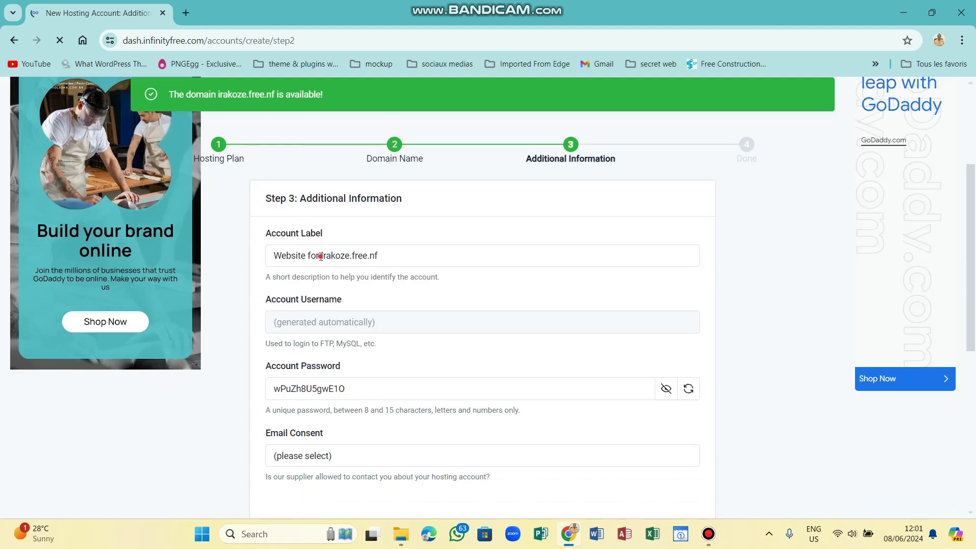
key("BackSpace")
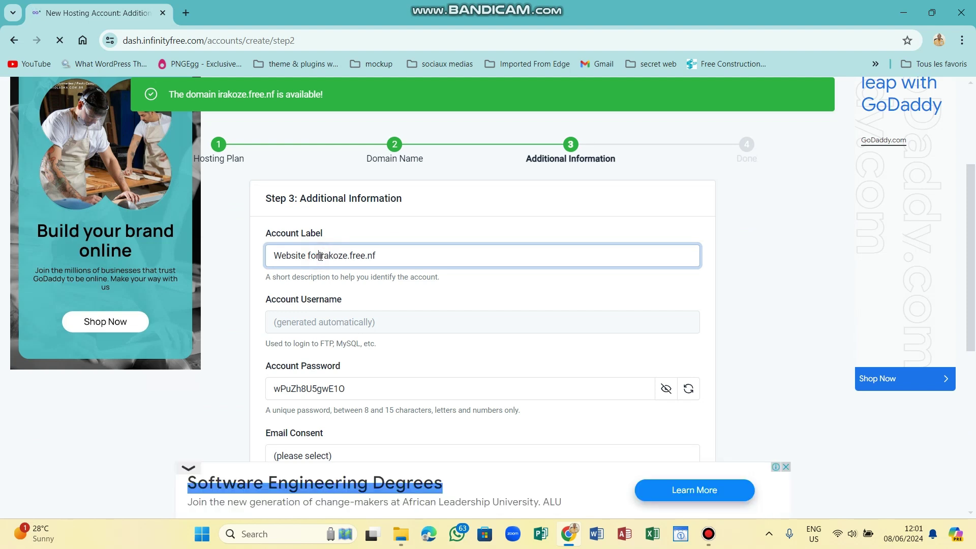
key("BackSpace")
key("BackSpace")
key("BackSpace")
key("BackSpace")
key("BackSpace")
key("BackSpace")
key("BackSpace")
key("BackSpace")
key("BackSpace")
key("BackSpace")
key("BackSpace")
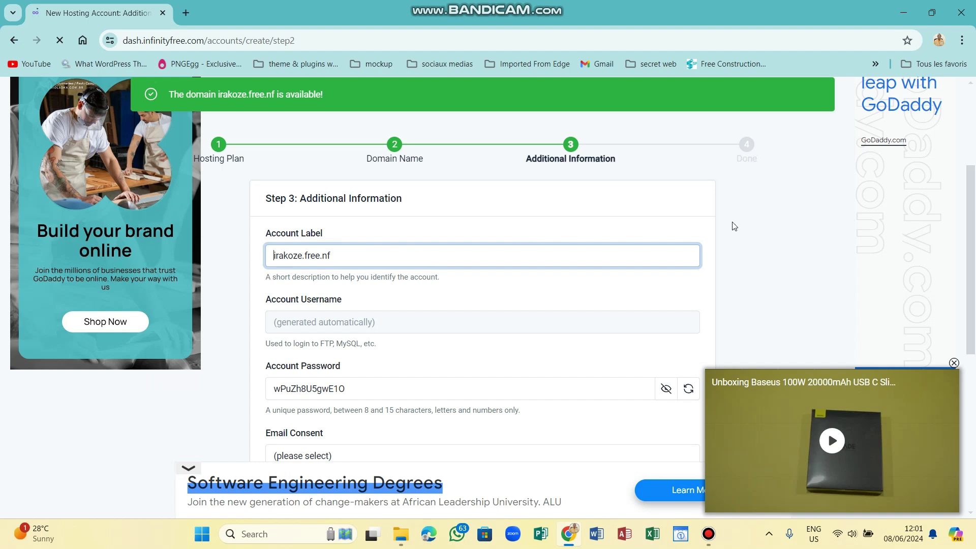
Generate a new random account password and keep it hidden.
left_click_drag(974, 241, 974, 247)
scroll(975, 248, "down", 1)
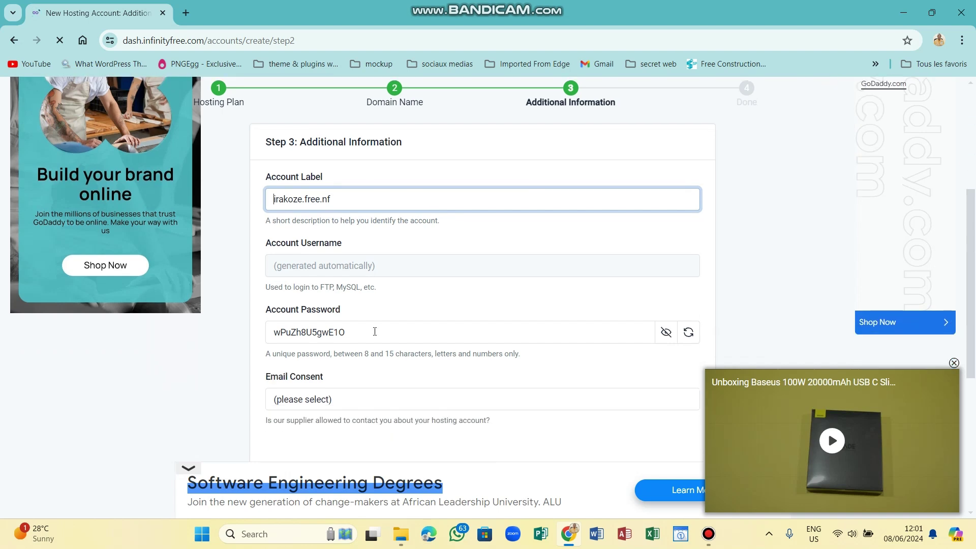
left_click(665, 332)
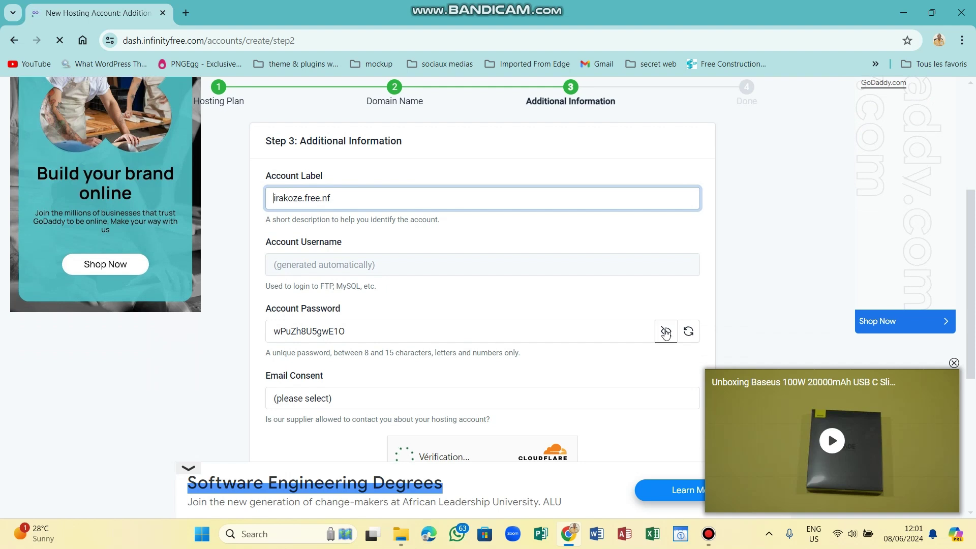
left_click(666, 331)
left_click(691, 331)
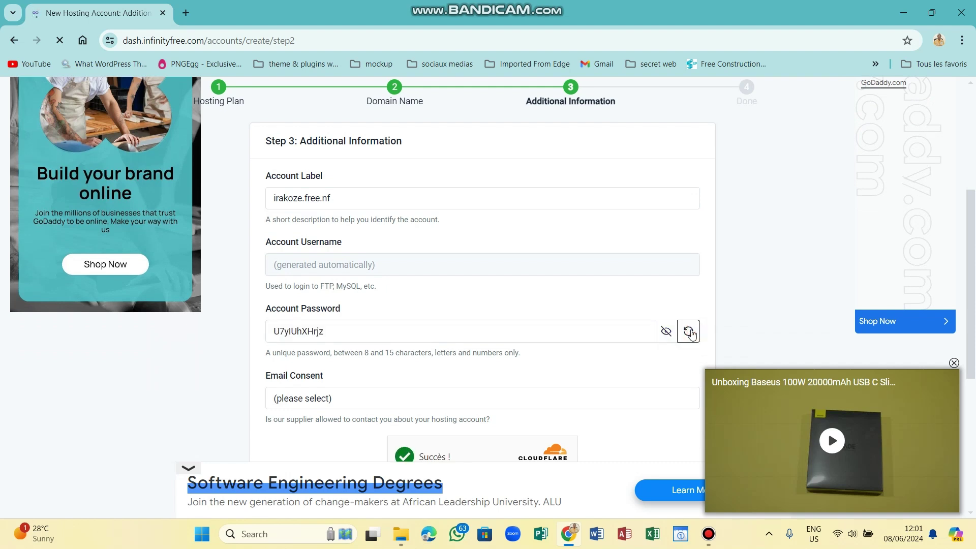
left_click(671, 331)
left_click(668, 332)
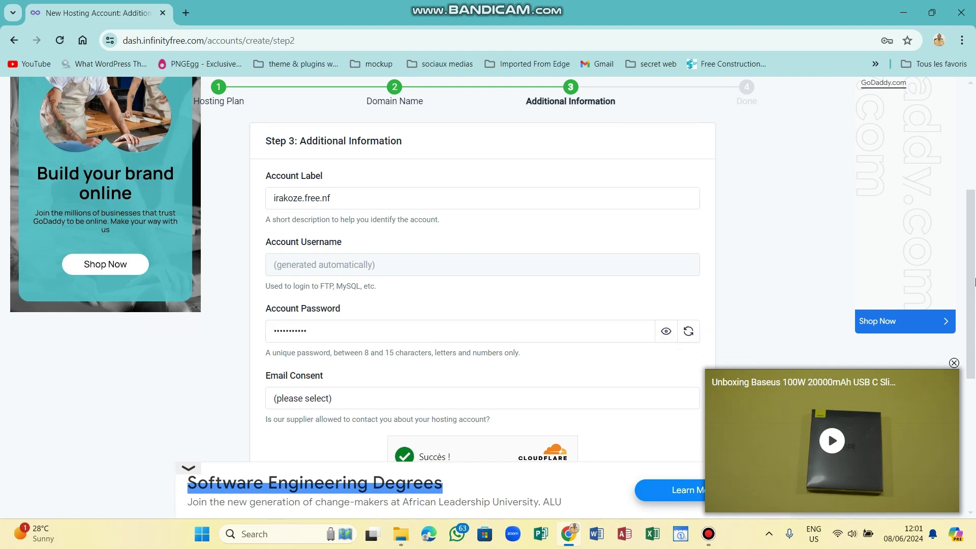
Leave email consent unanswered and submit the account form.
scroll(590, 342, "down", 2)
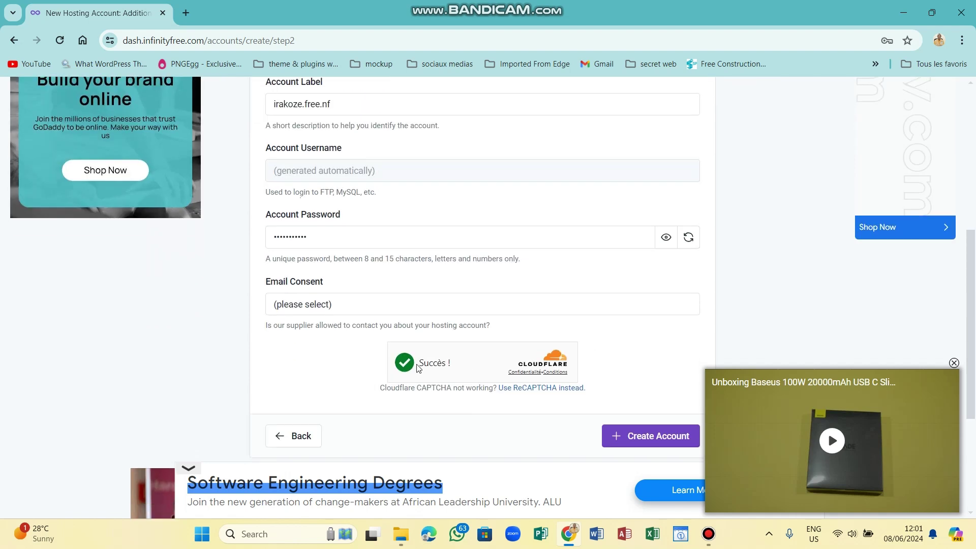
left_click(498, 307)
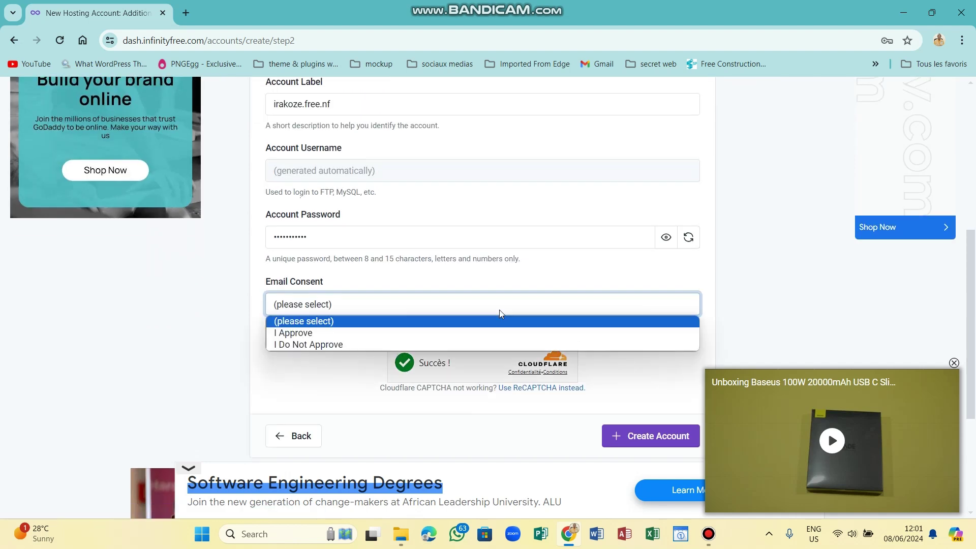
left_click(493, 310)
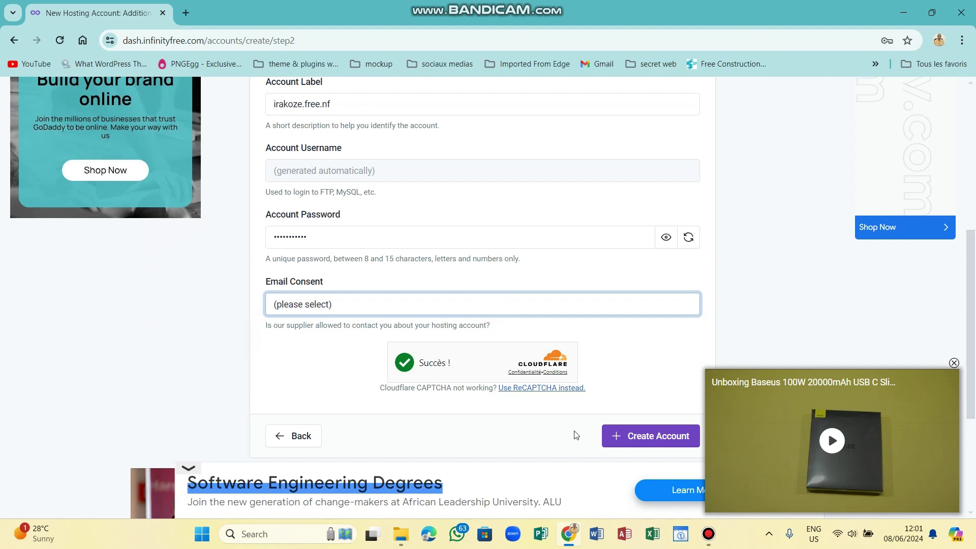
left_click(627, 441)
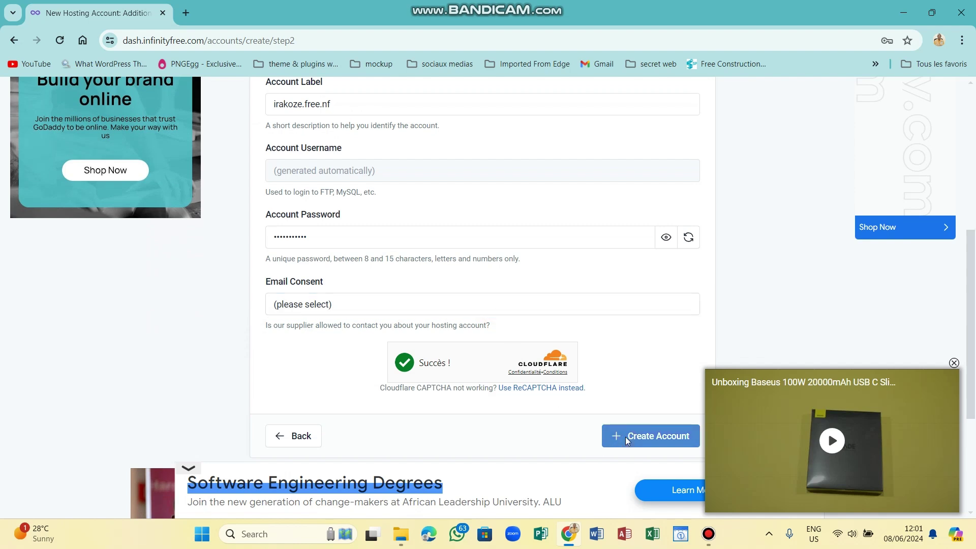
left_click(627, 440)
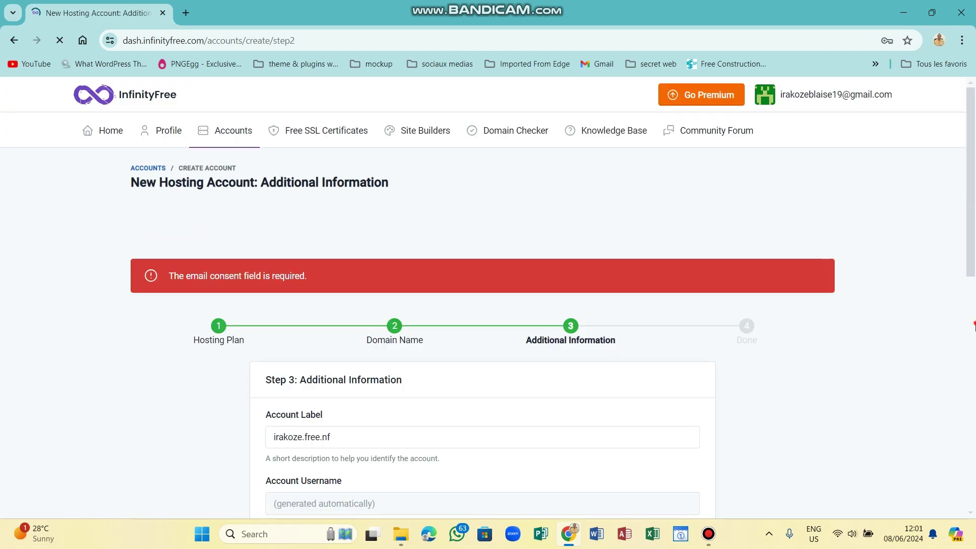
Regenerate the account password and keep it hidden.
scroll(551, 341, "down", 4)
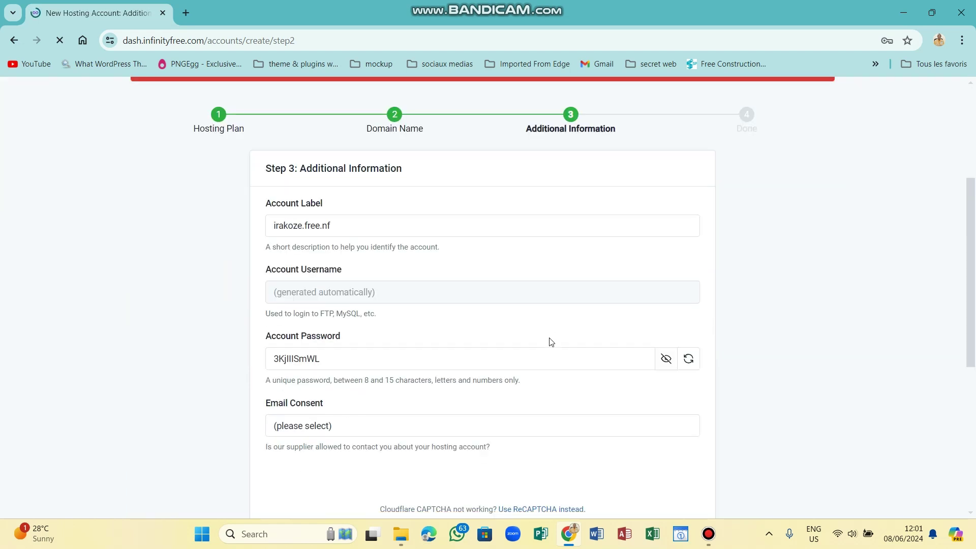
scroll(552, 341, "down", 1)
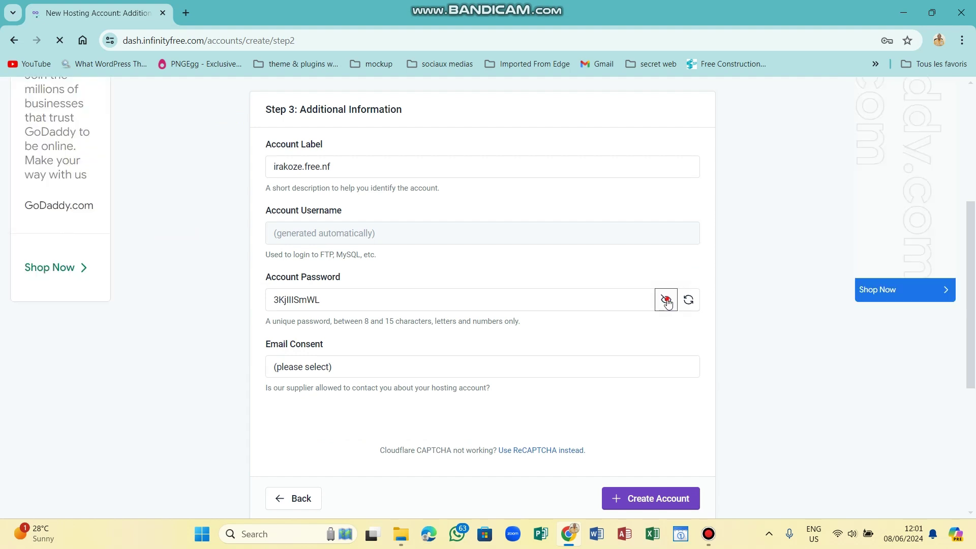
left_click(666, 300)
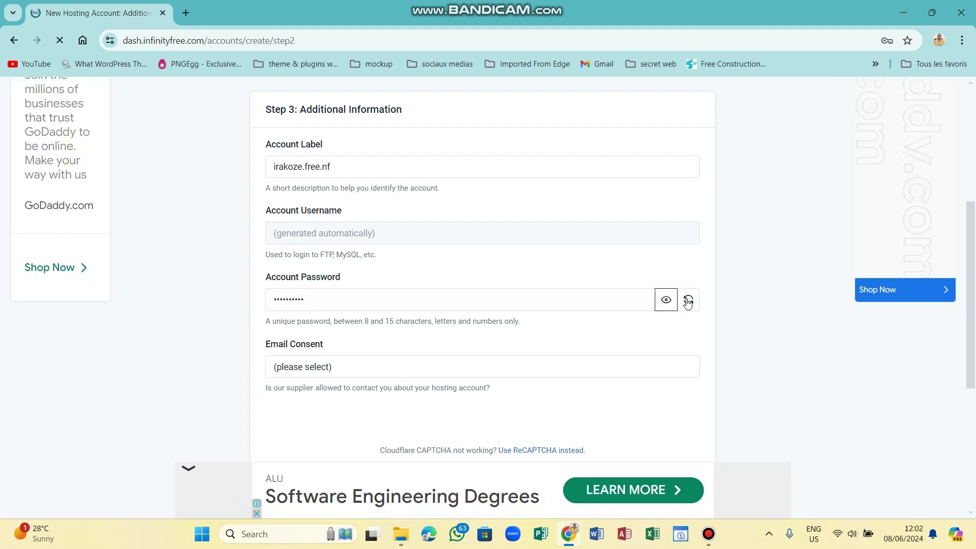
left_click(687, 300)
left_click(674, 301)
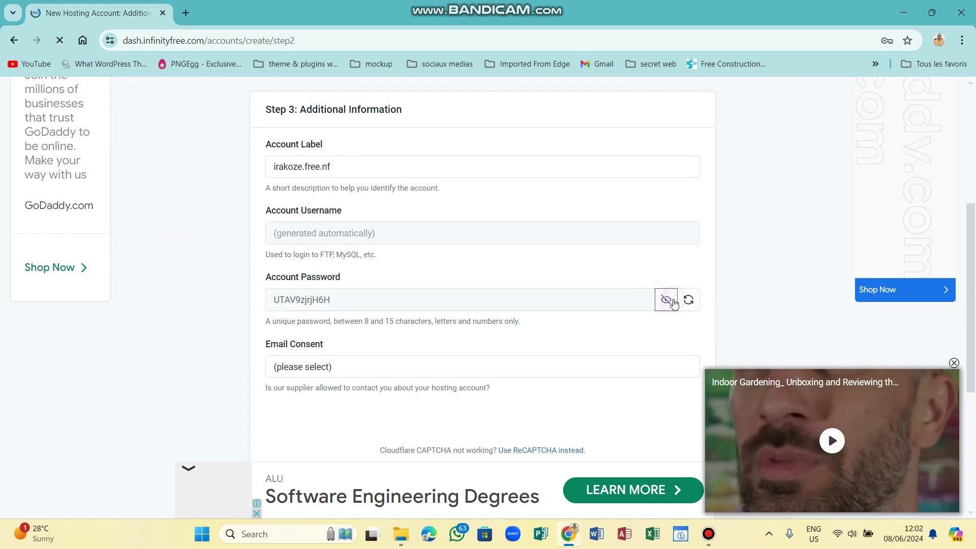
left_click(673, 301)
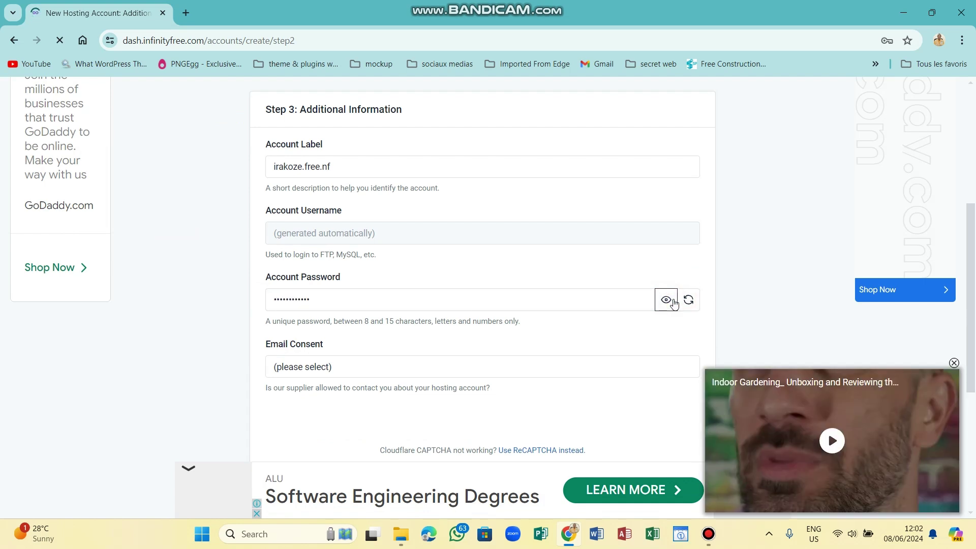
Set Email Consent to I Approve and submit the form.
left_click(361, 369)
left_click(336, 396)
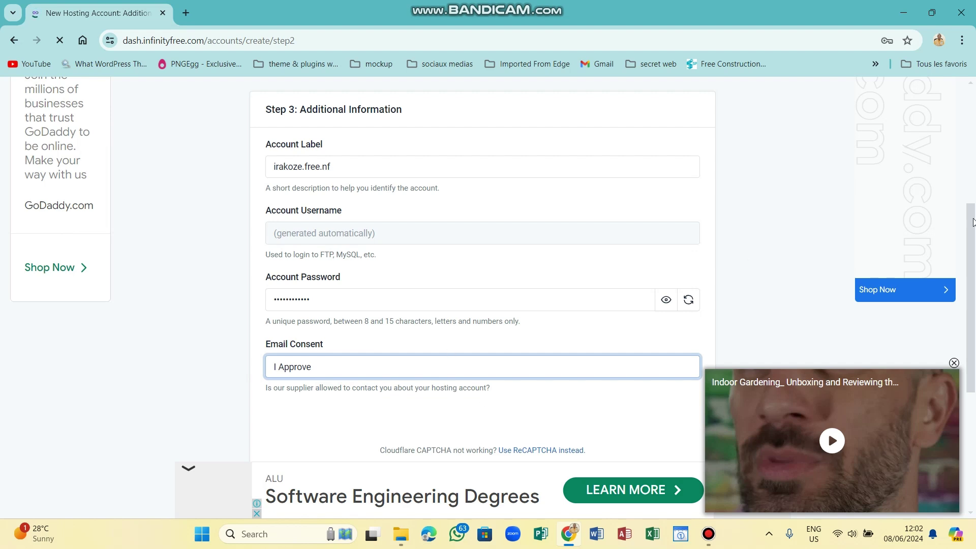
scroll(972, 222, "down", 2)
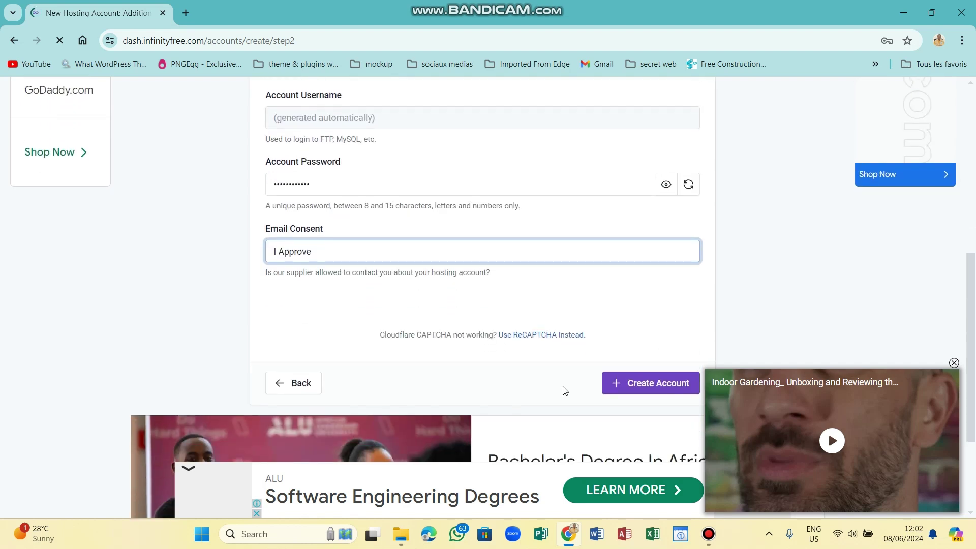
left_click(632, 381)
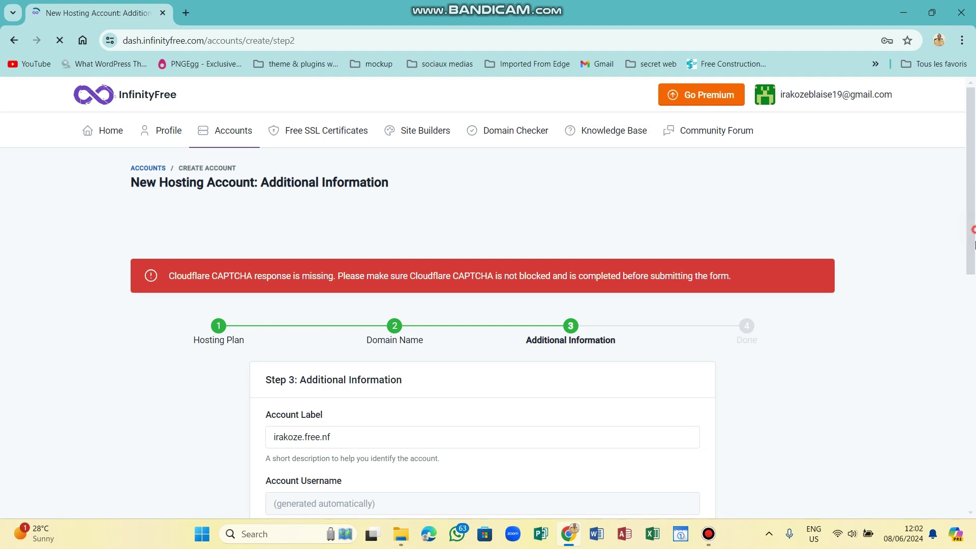
Switch verification to reCAPTCHA and dismiss the full-page advertisement.
scroll(974, 351, "down", 4)
scroll(974, 350, "down", 2)
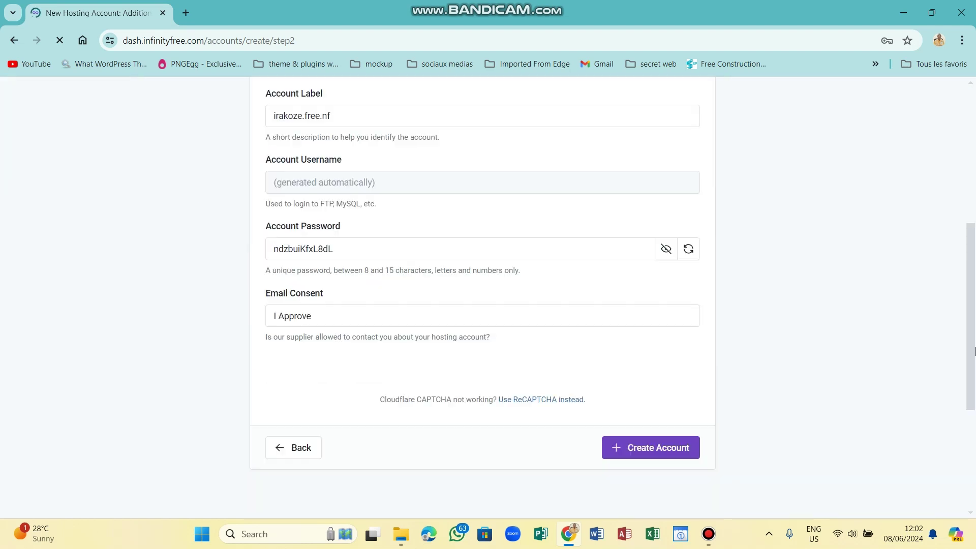
scroll(974, 350, "down", 1)
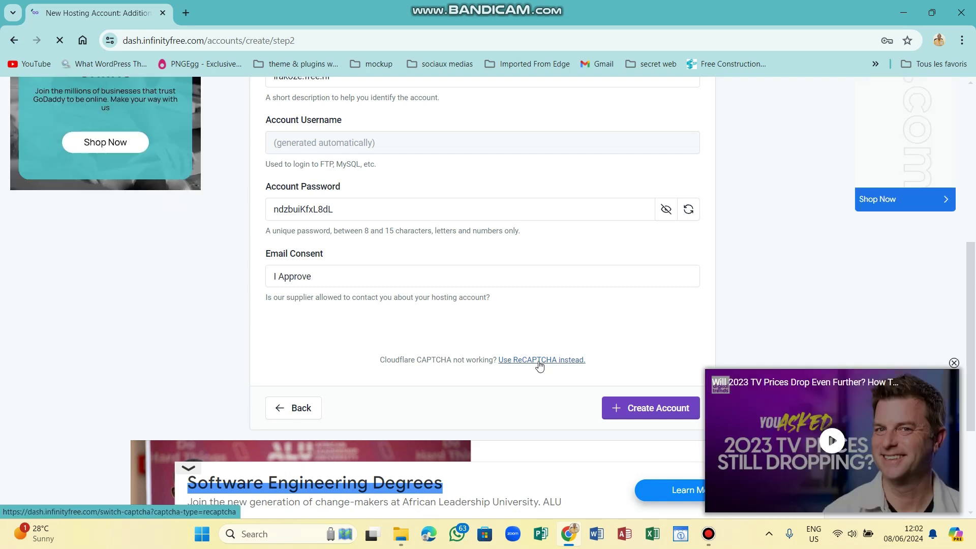
left_click(540, 361)
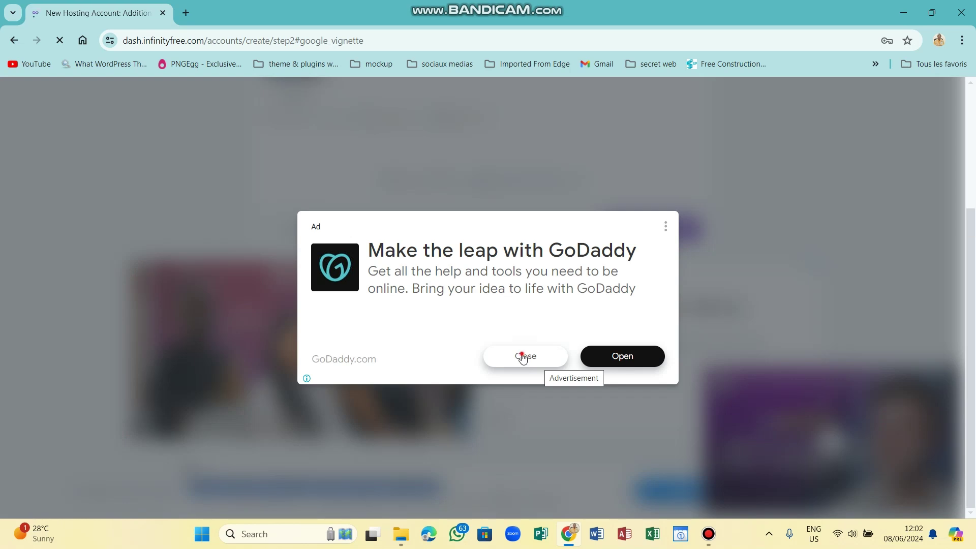
left_click(523, 356)
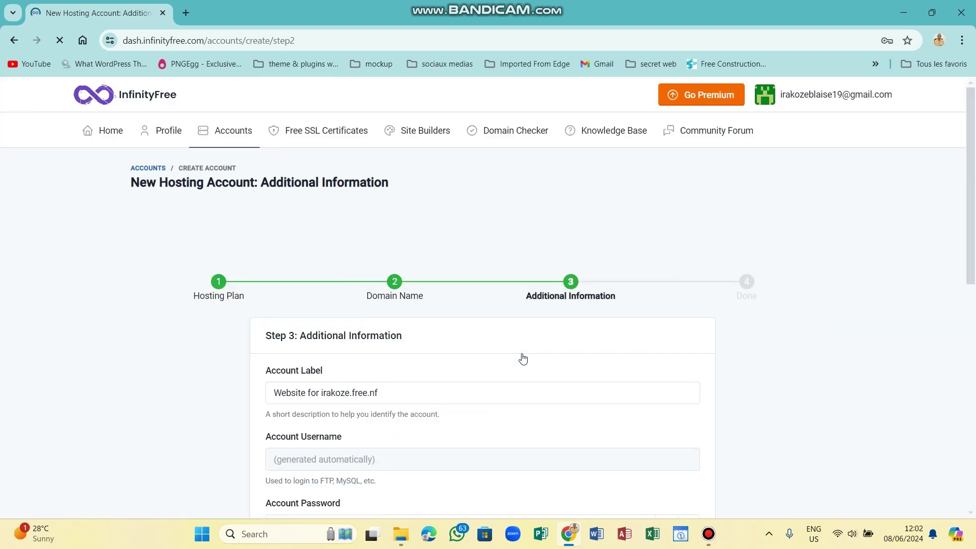
left_click_drag(975, 247, 975, 248)
scroll(326, 257, "down", 2)
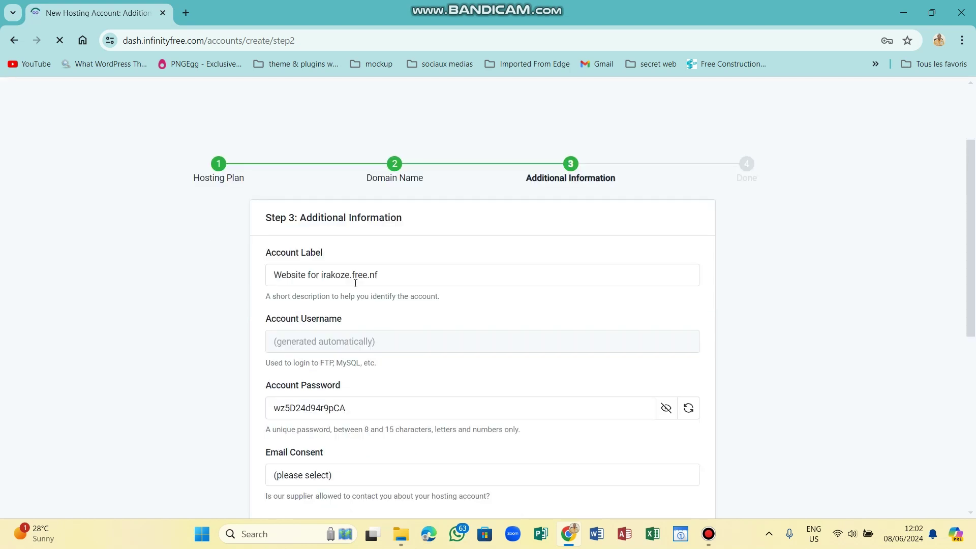
Trim the account label to irakoze.free.nf and hide the password.
left_click(322, 274)
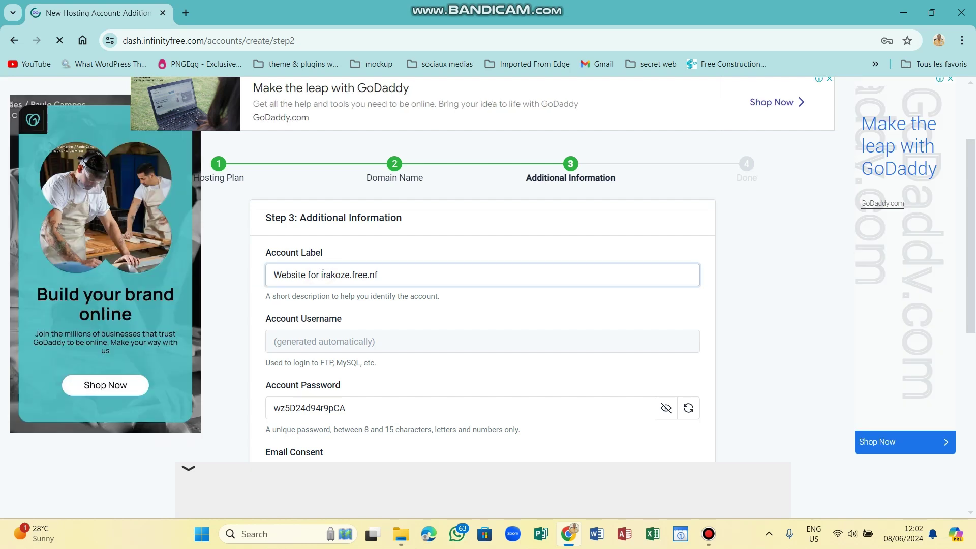
key("ctrl+BackSpace")
key("ctrl+BackSpace")
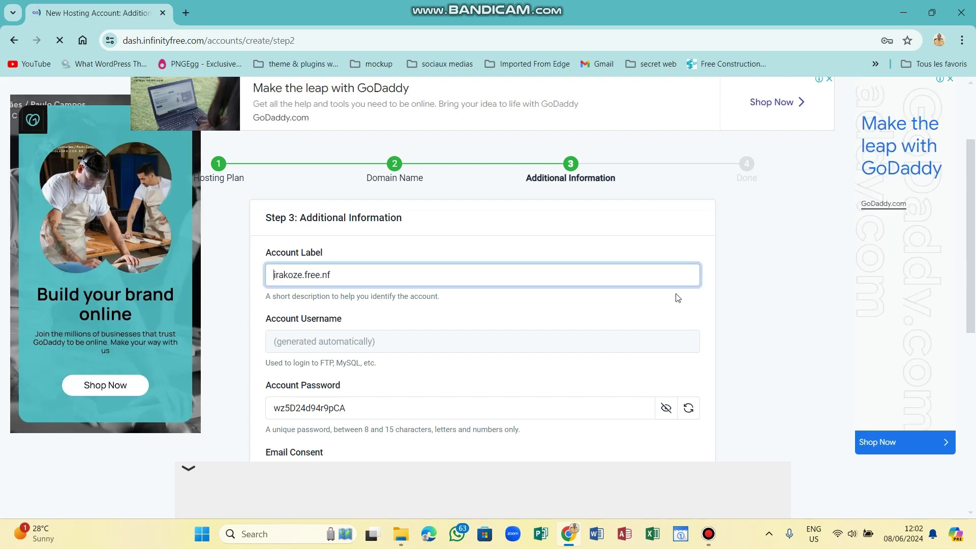
left_click(667, 412)
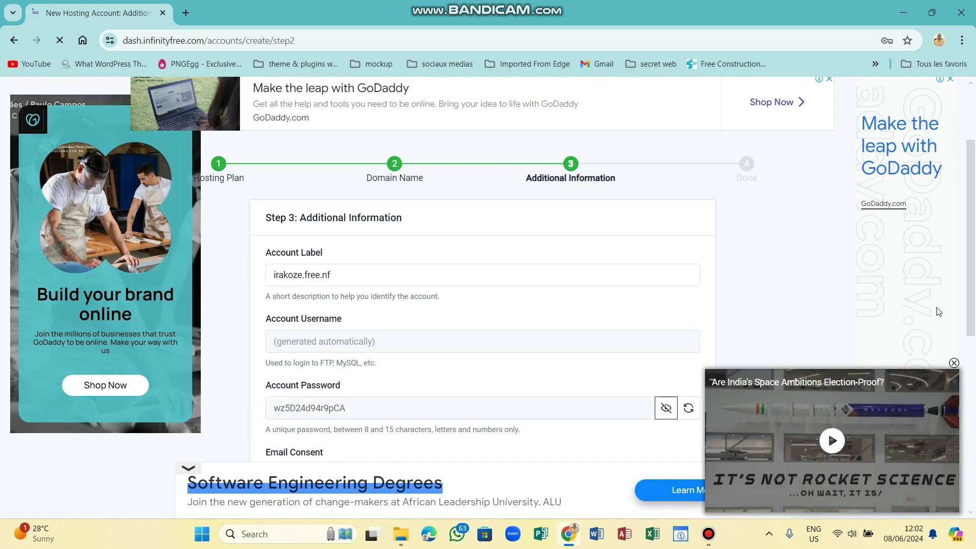
left_click(667, 410)
Approve email consent, tick 'I'm not a robot', and submit the account.
scroll(641, 305, "down", 5)
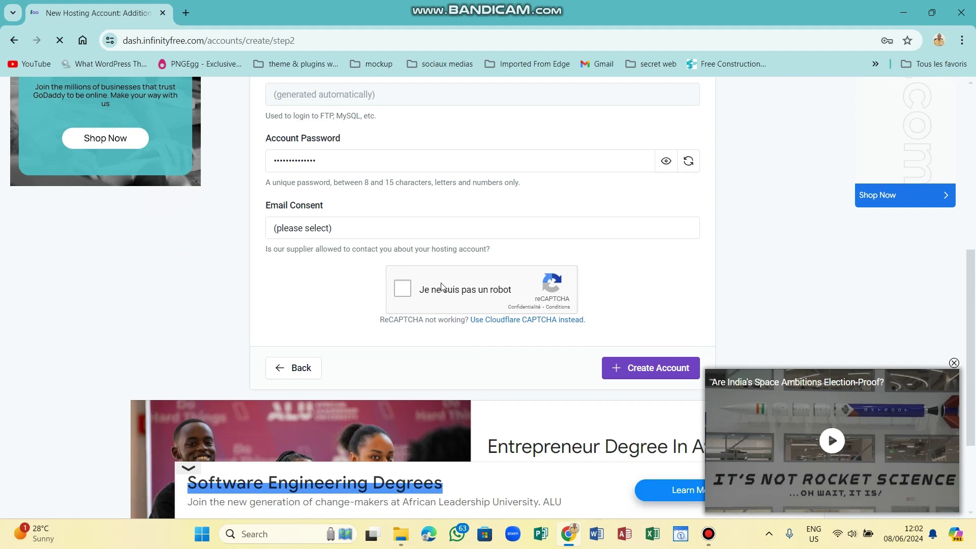
left_click(357, 235)
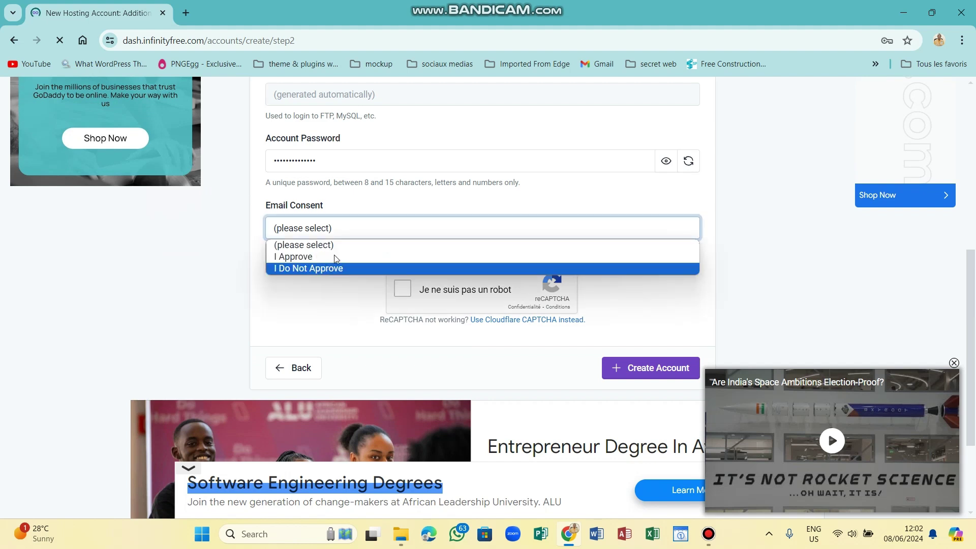
left_click(334, 256)
left_click(404, 293)
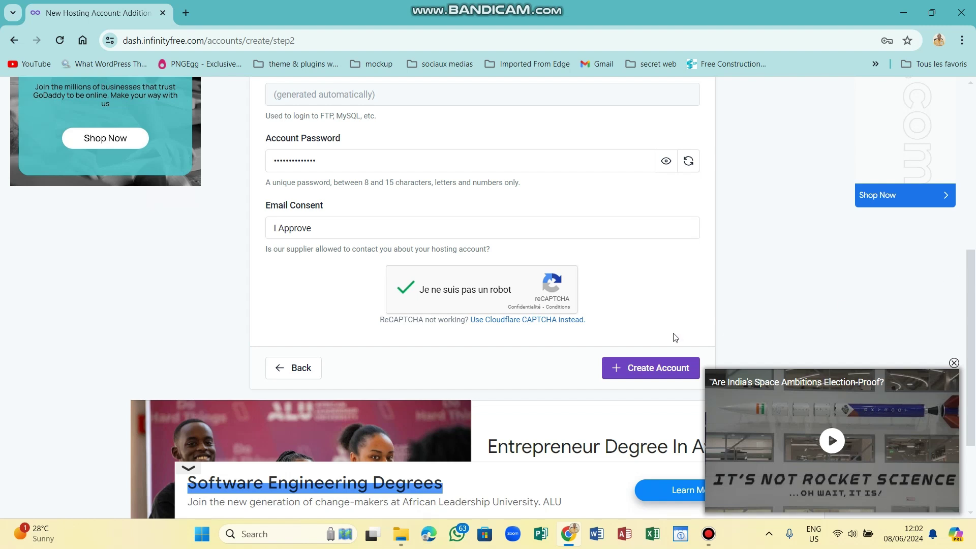
left_click(643, 366)
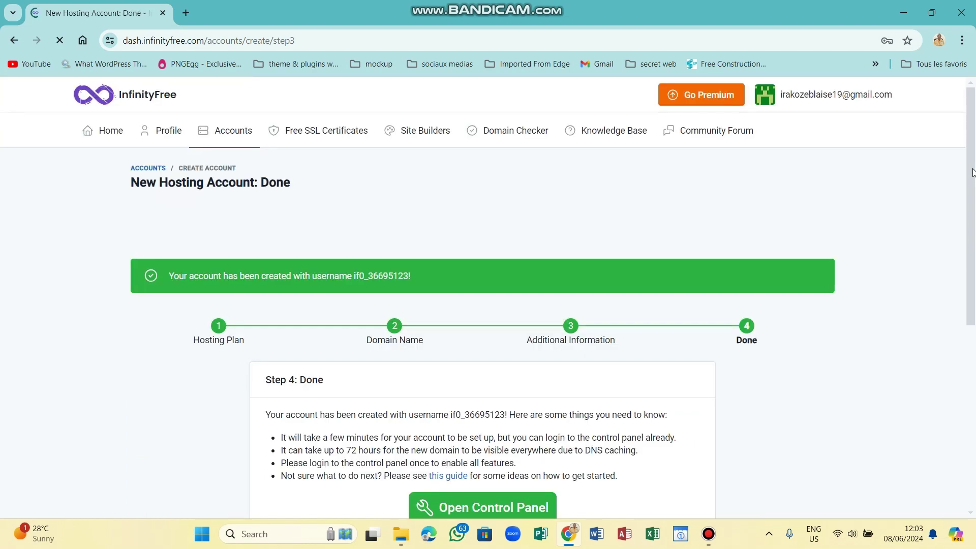
Dismiss the save-password offer and open the new account's control panel.
scroll(975, 214, "down", 2)
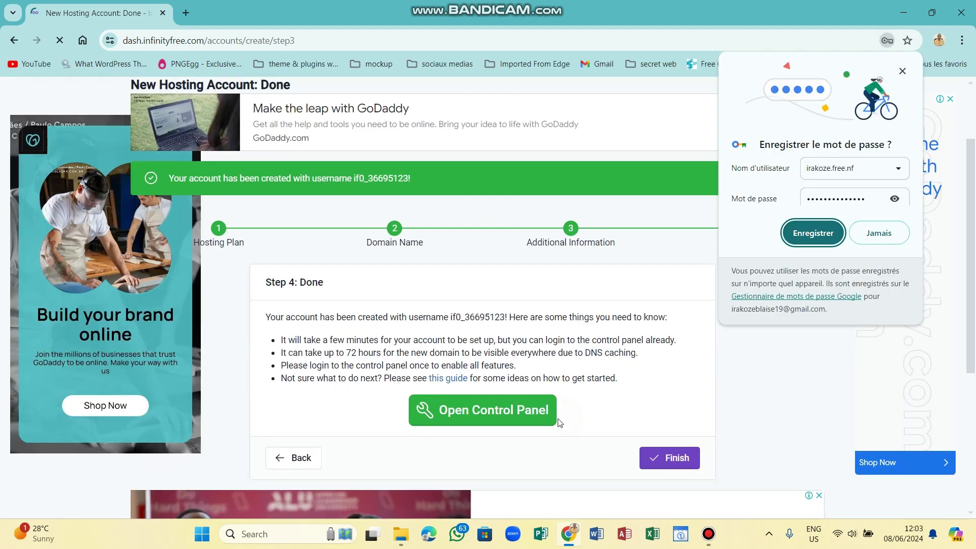
left_click(563, 281)
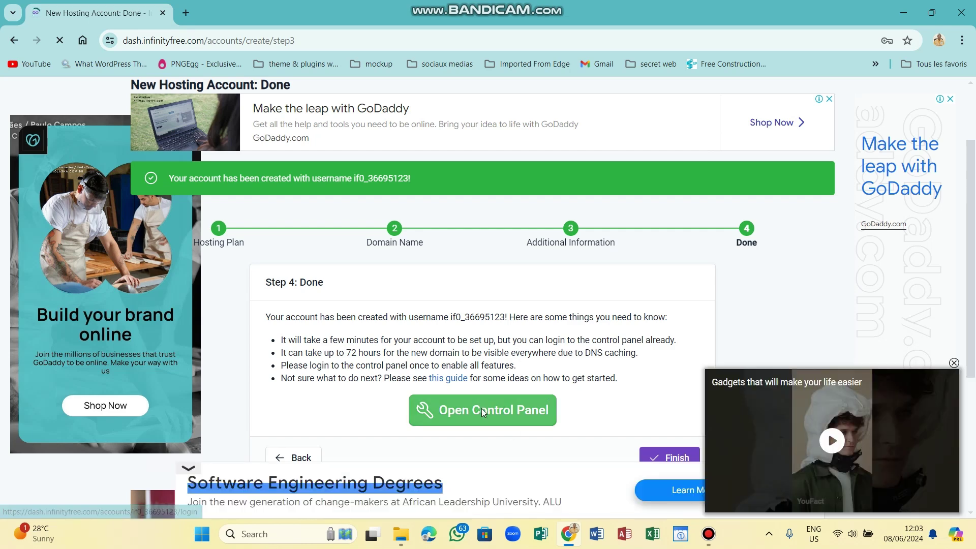
left_click(482, 411)
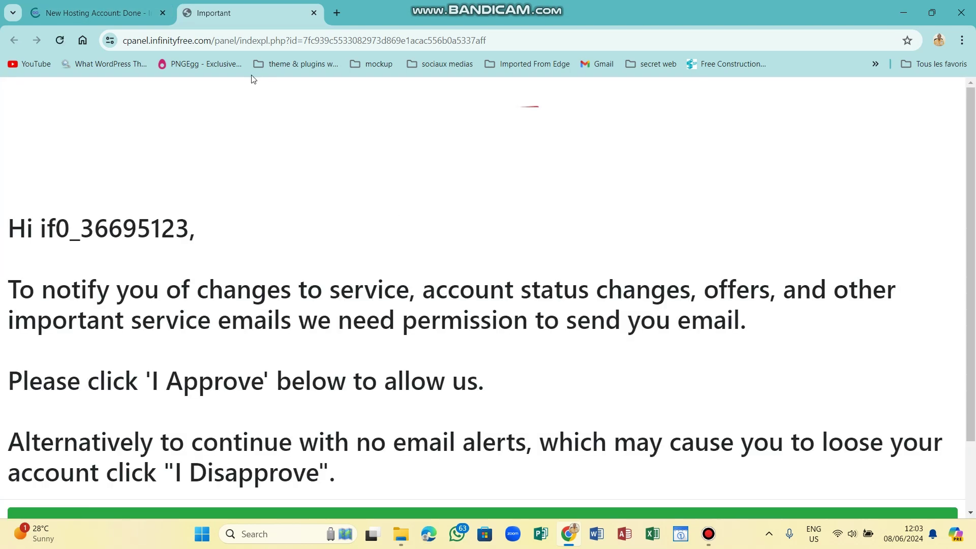
Choose I Approve on the service-email notice to load VistaPanel.
scroll(973, 224, "down", 2)
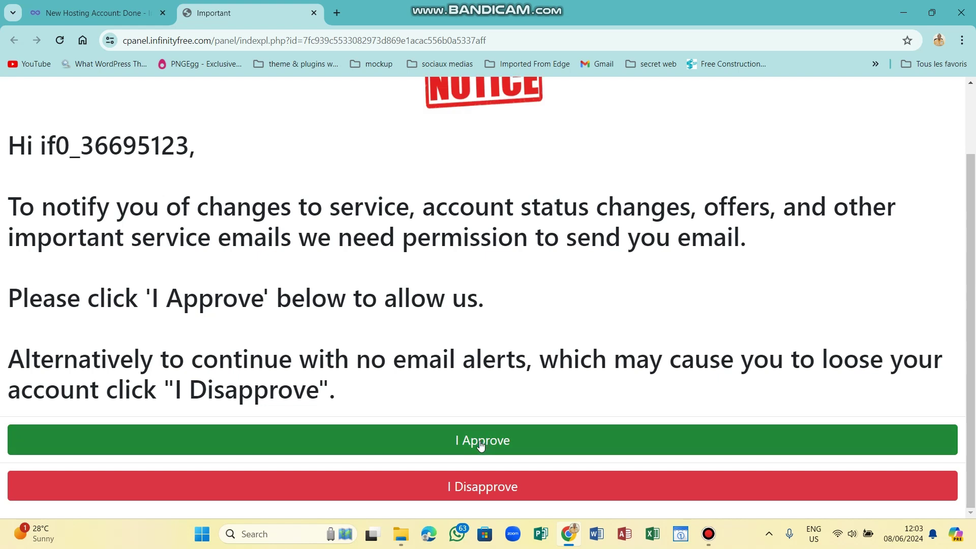
left_click(481, 445)
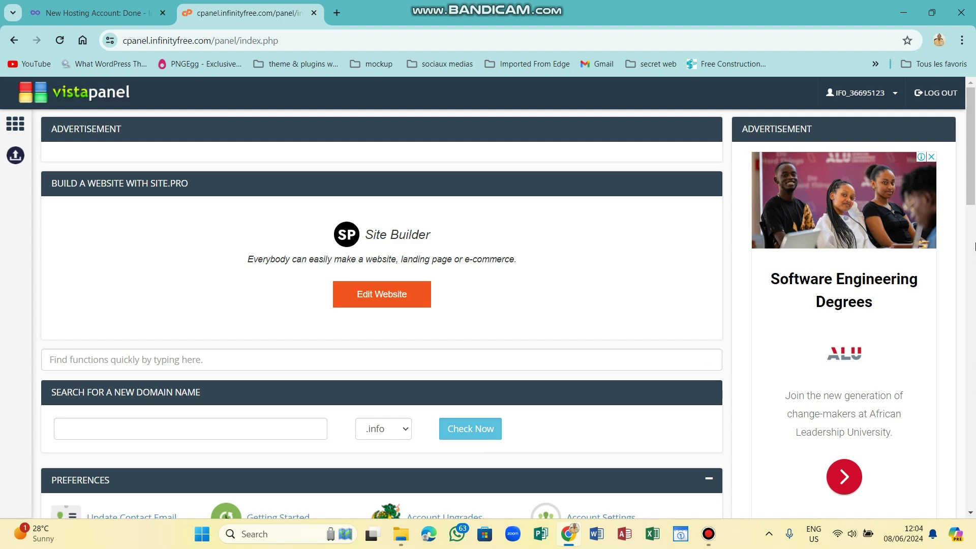
Launch Softaculous Apps Installer from the Software section.
scroll(974, 196, "down", 1)
left_click_drag(974, 223, 974, 414)
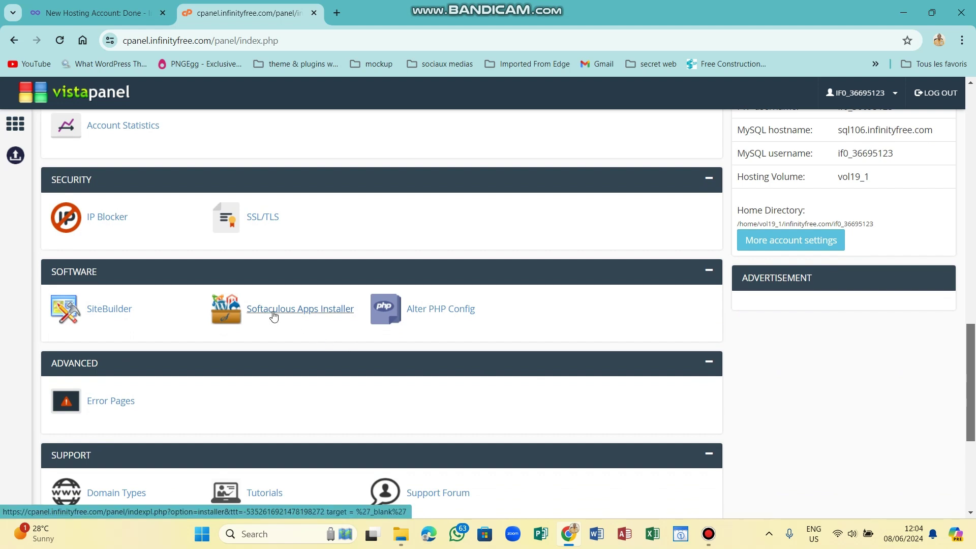
left_click(273, 314)
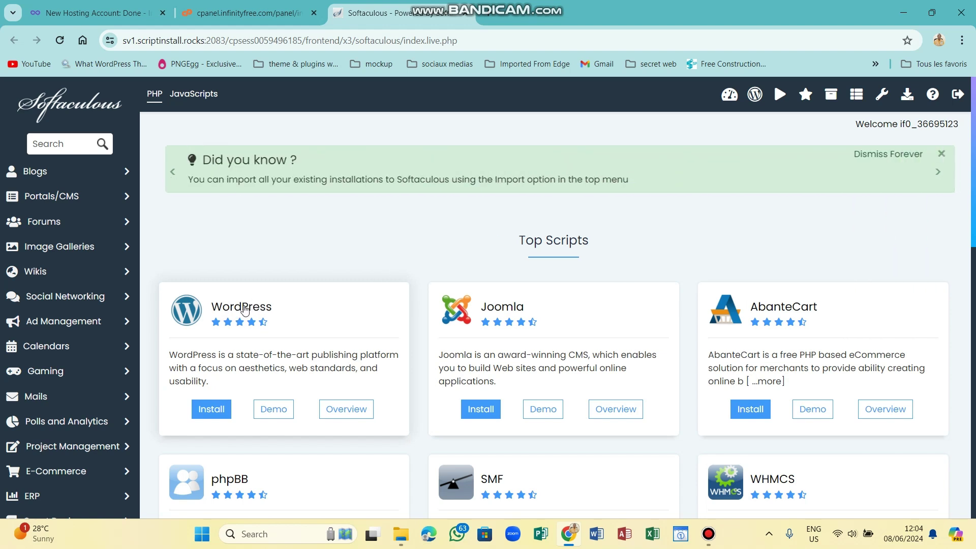
left_click(212, 413)
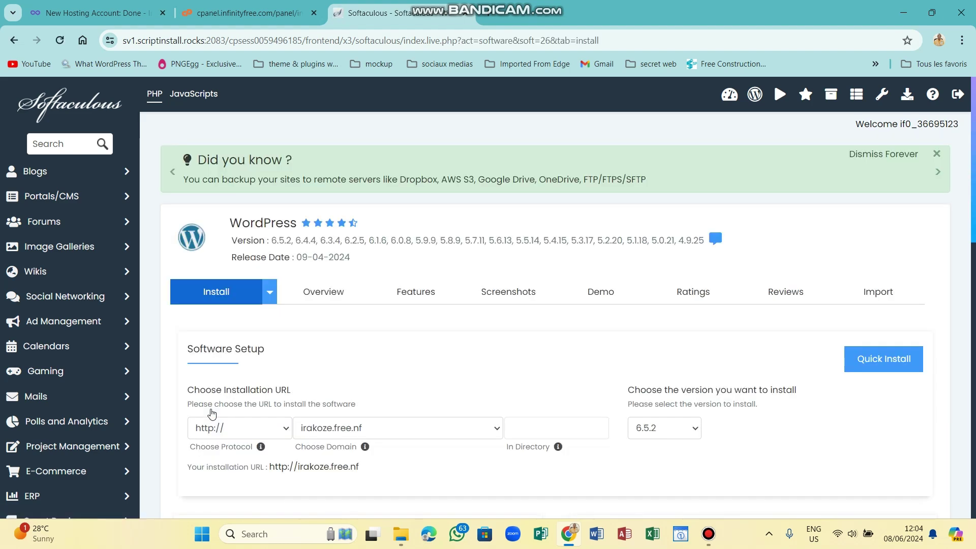
left_click(258, 433)
left_click(240, 460)
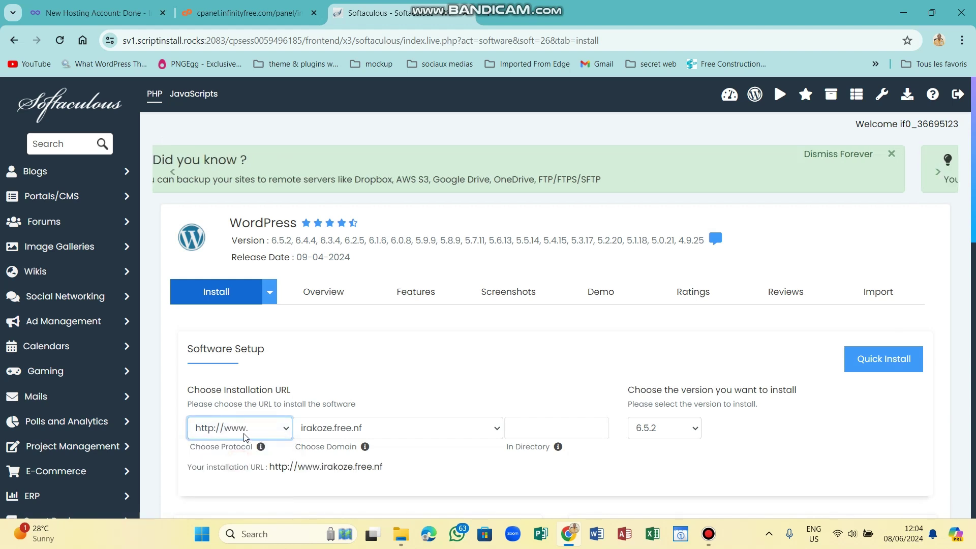
left_click(239, 428)
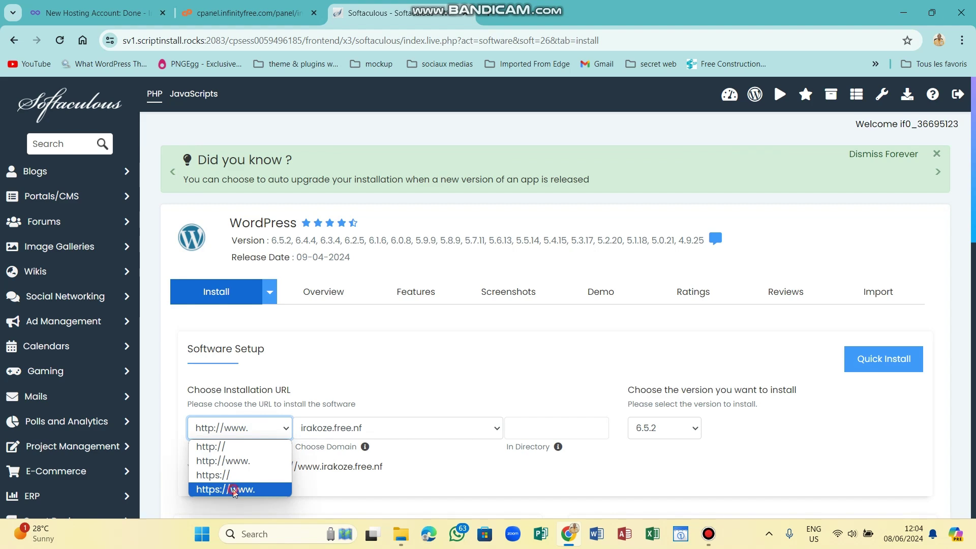
left_click(234, 490)
left_click_drag(974, 218, 975, 285)
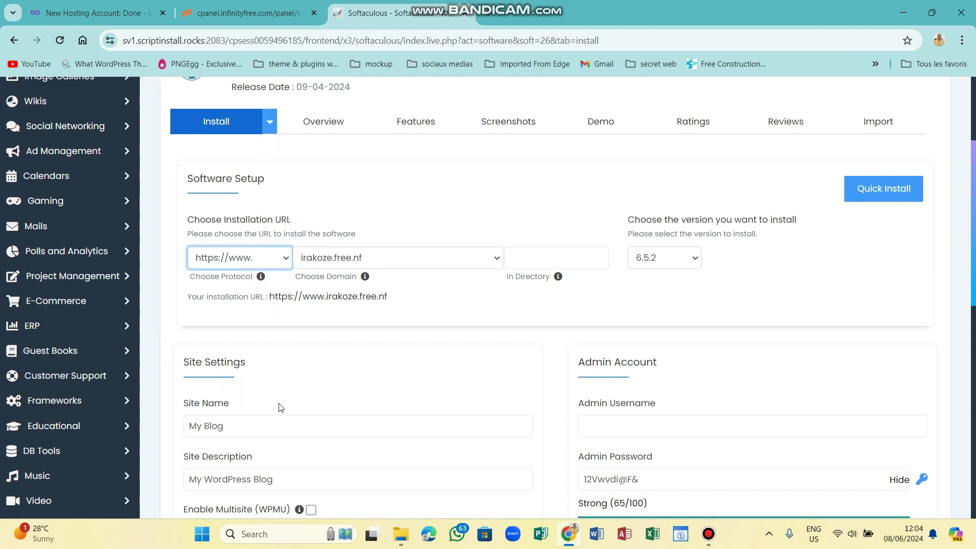
left_click(264, 422)
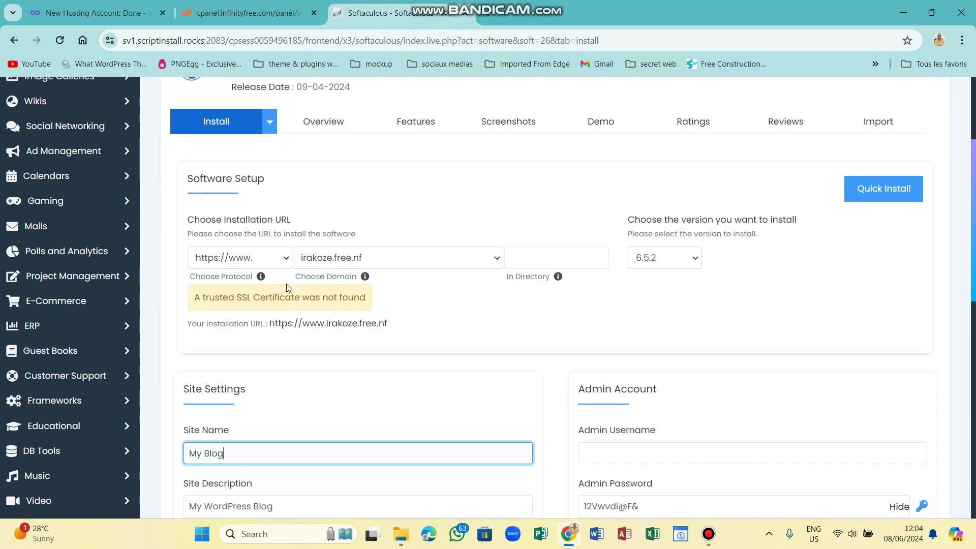
left_click(265, 258)
left_click(251, 297)
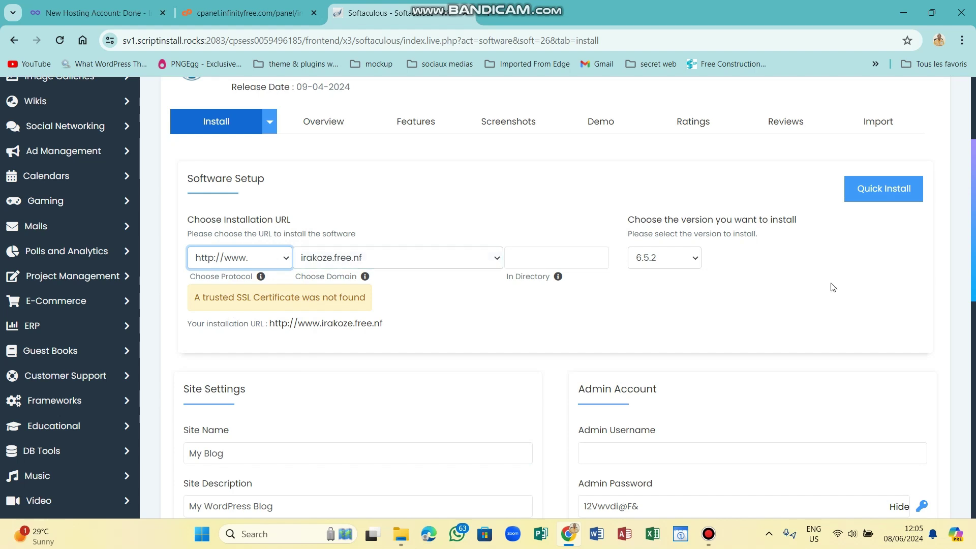
left_click_drag(973, 193, 973, 249)
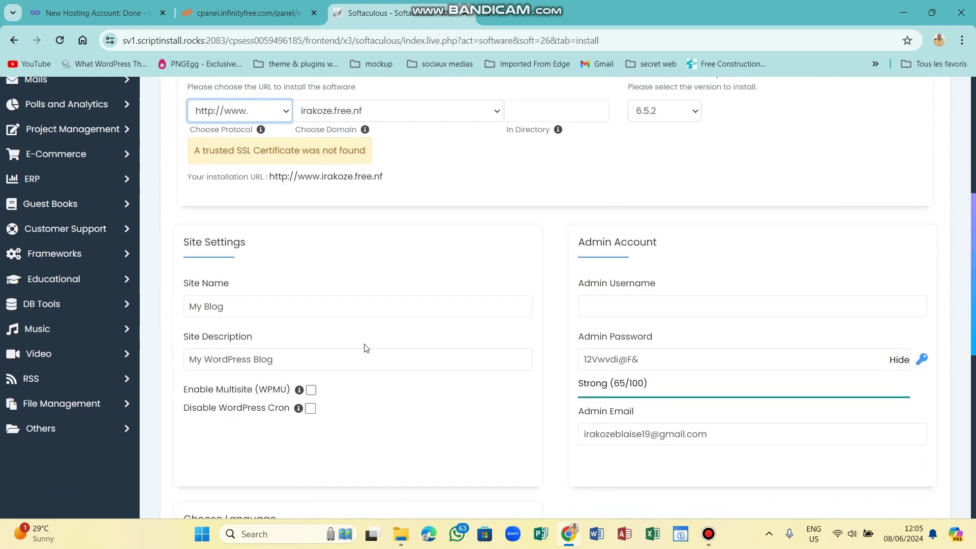
Set the Site Name to 'IRAKOZE MEDICAL' and clear the Site Description.
left_click(254, 311)
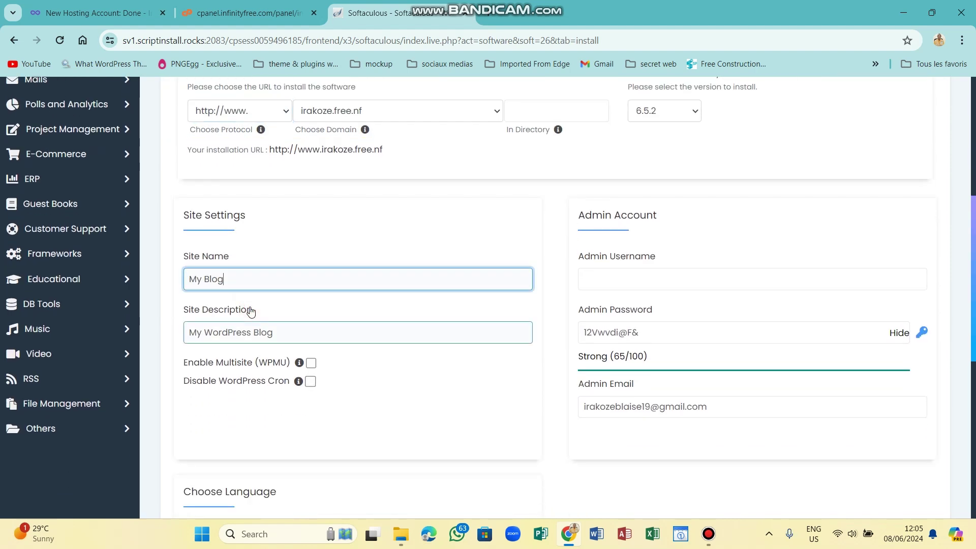
key("BackSpace")
key("BackSpace")
key("BackSpace")
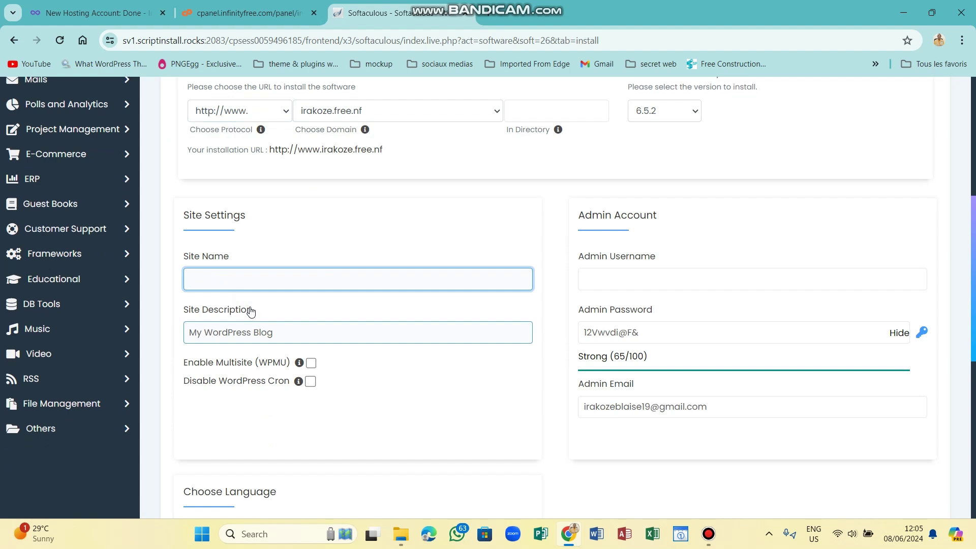
key("Caps_Lock")
type("IRAKO")
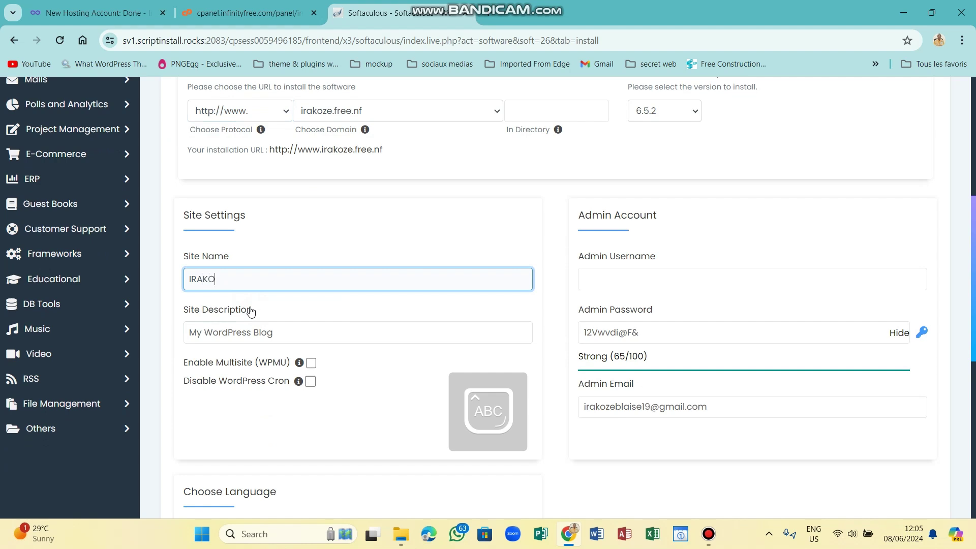
type("ZE")
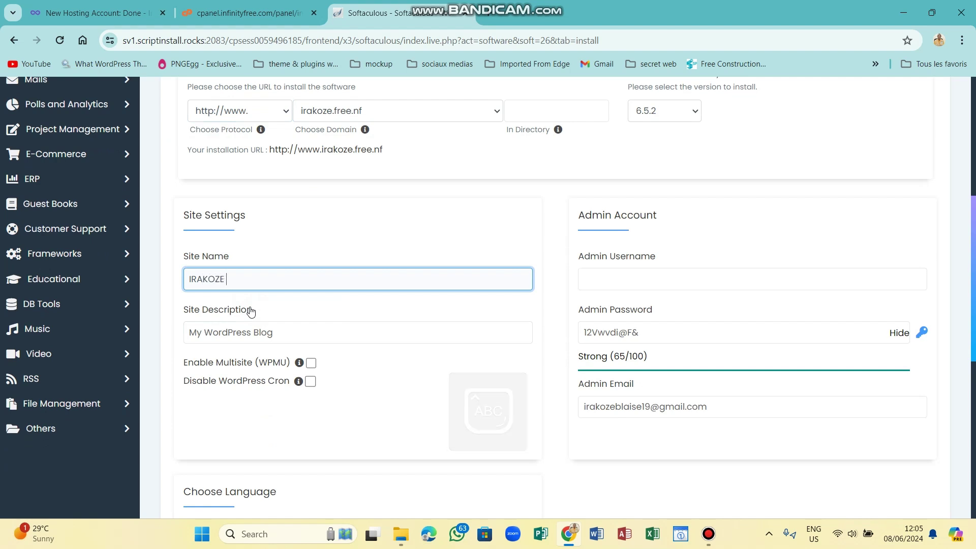
type(" MEDICAL")
key("Caps_Lock")
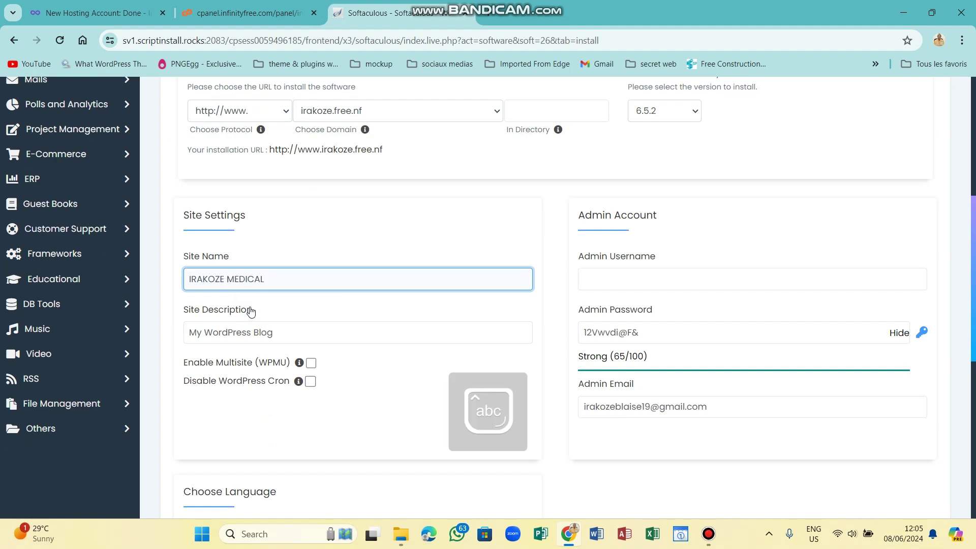
left_click(289, 331)
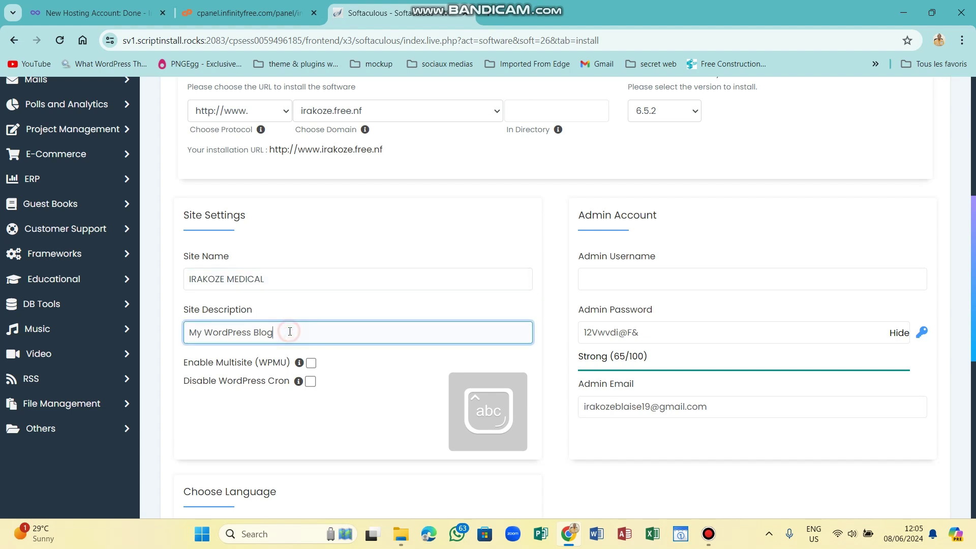
key("BackSpace")
key("BackSpace")
key("BackSpace")
key("BackSpace")
key("BackSpace")
key("BackSpace")
key("BackSpace")
key("BackSpace")
key("BackSpace")
key("BackSpace")
key("BackSpace")
key("BackSpace")
key("BackSpace")
key("BackSpace")
key("BackSpace")
key("BackSpace")
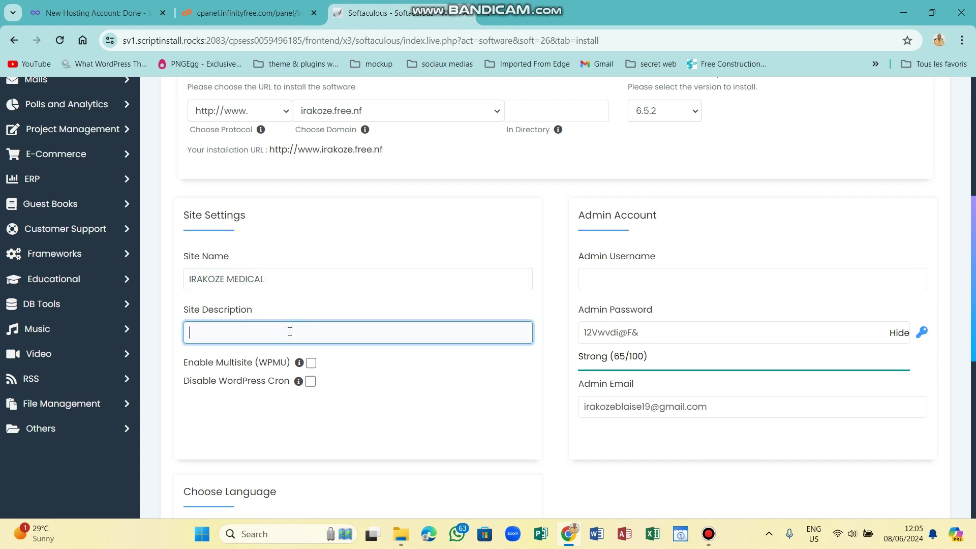
Set the admin username to 'irakoze' and generate a new, masked admin password.
left_click(602, 285)
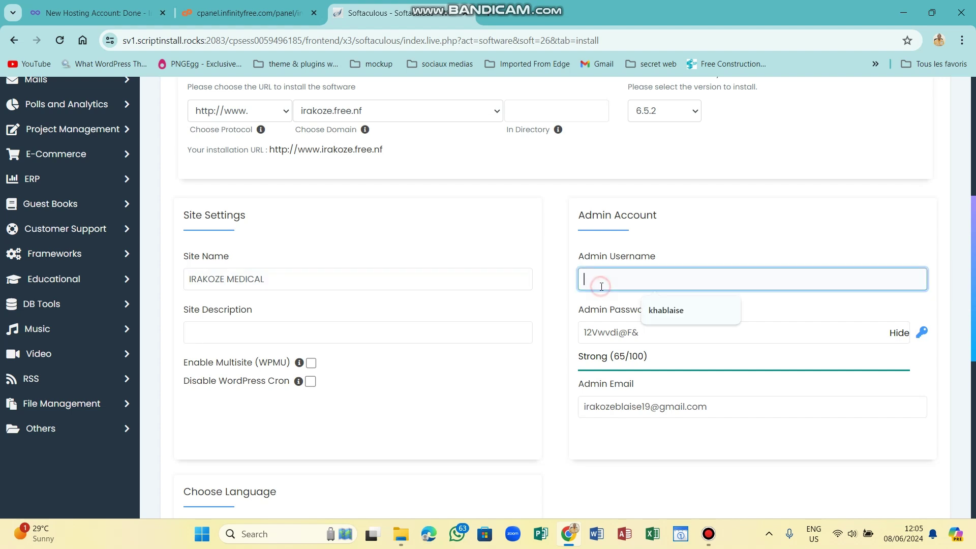
left_click(656, 311)
key("BackSpace")
key("BackSpace")
key("BackSpace")
key("BackSpace")
key("BackSpace")
key("BackSpace")
key("BackSpace")
key("BackSpace")
key("BackSpace")
type("ira")
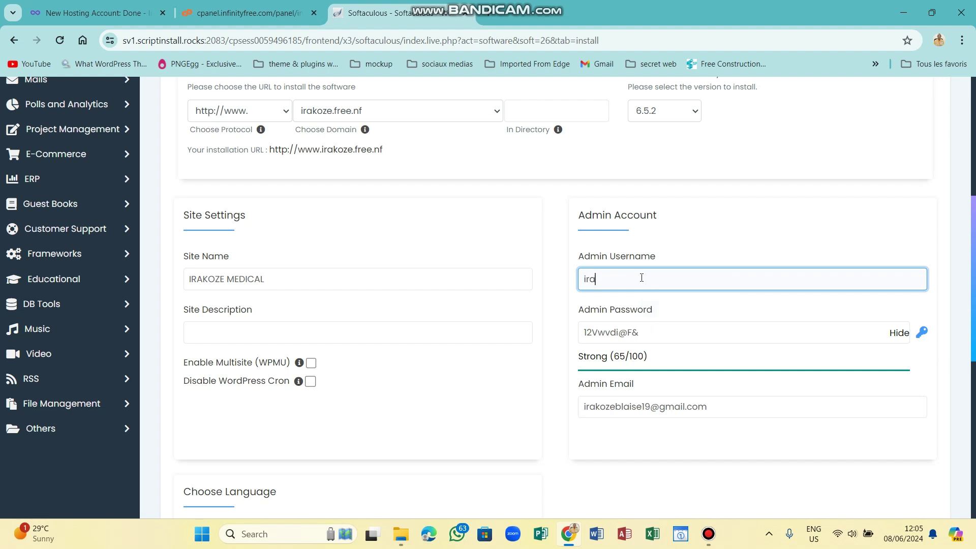
type("koze")
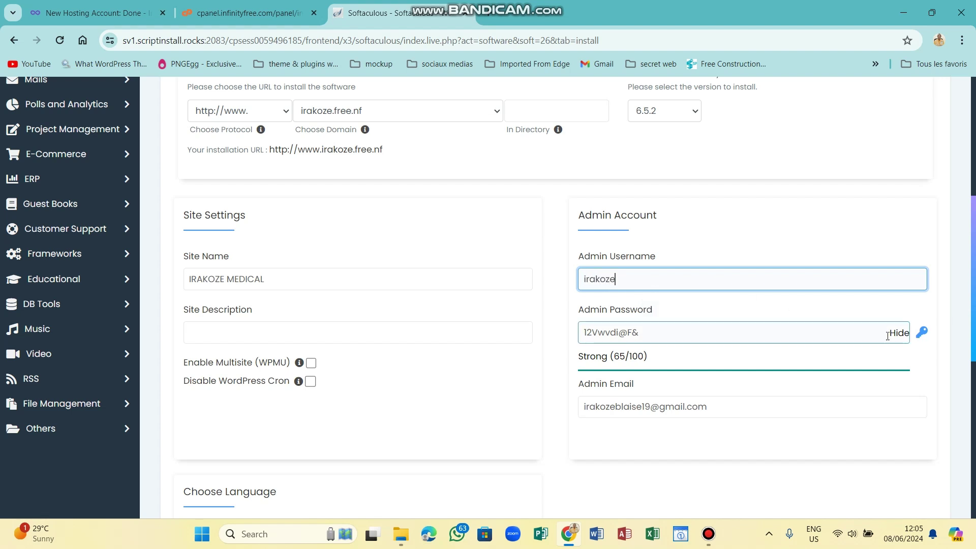
left_click(922, 333)
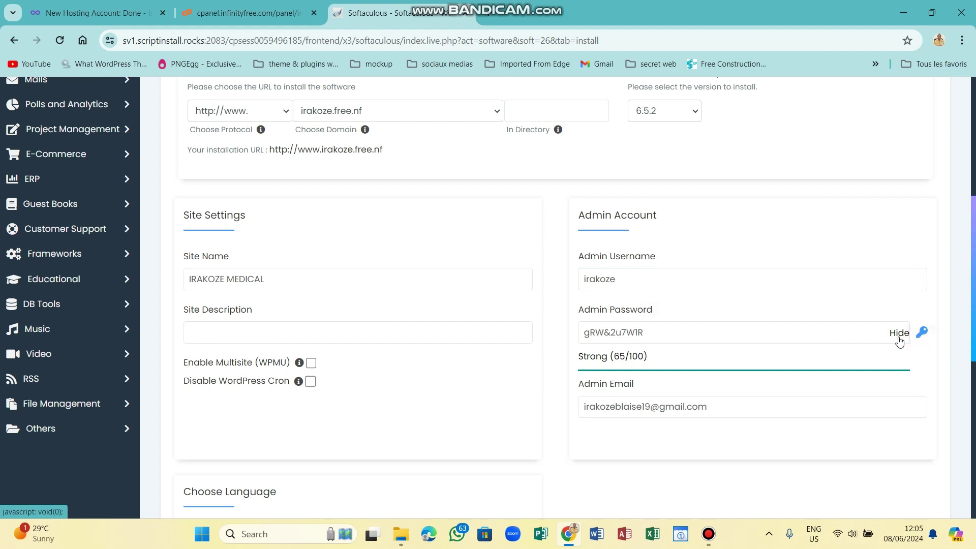
left_click(898, 335)
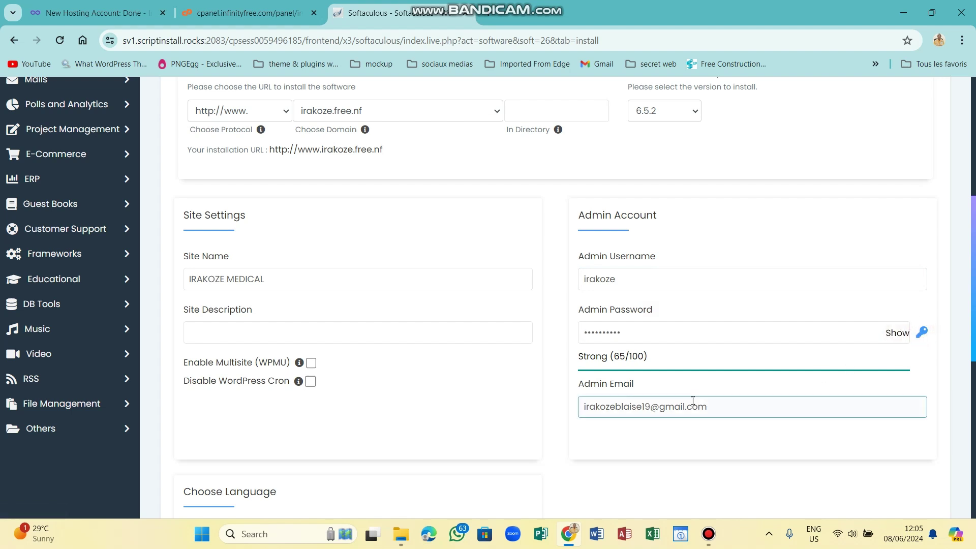
Open the Choose Language dropdown and browse the available installation languages.
scroll(974, 285, "down", 4)
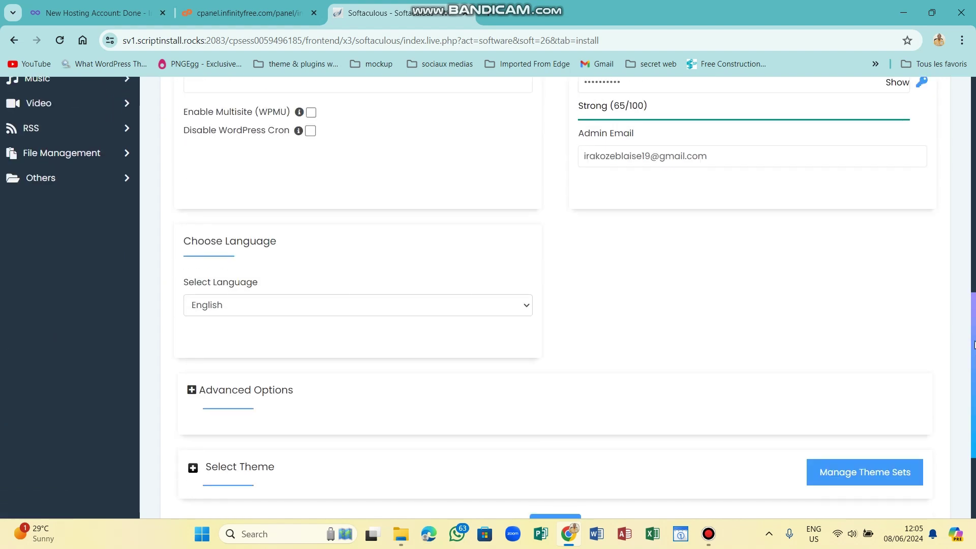
scroll(585, 293, "up", 3)
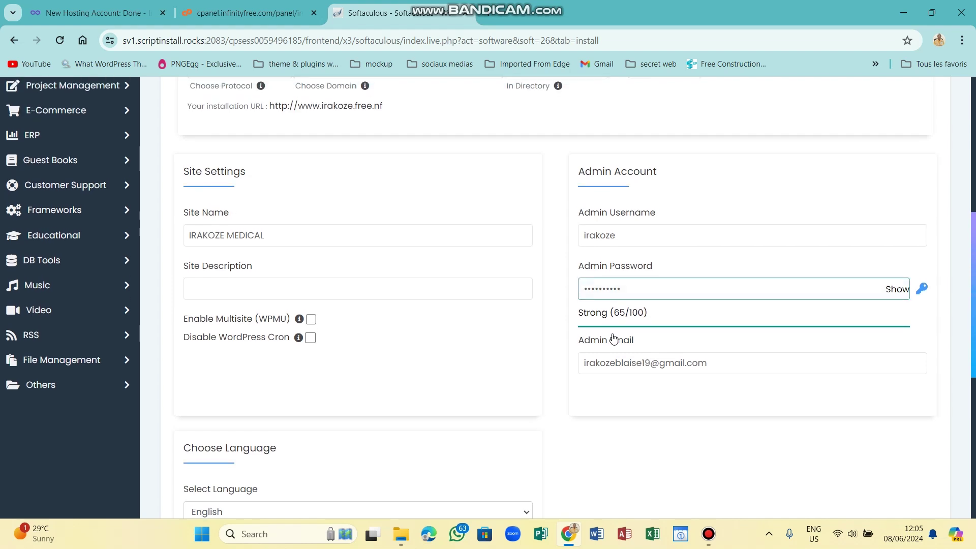
scroll(298, 278, "down", 4)
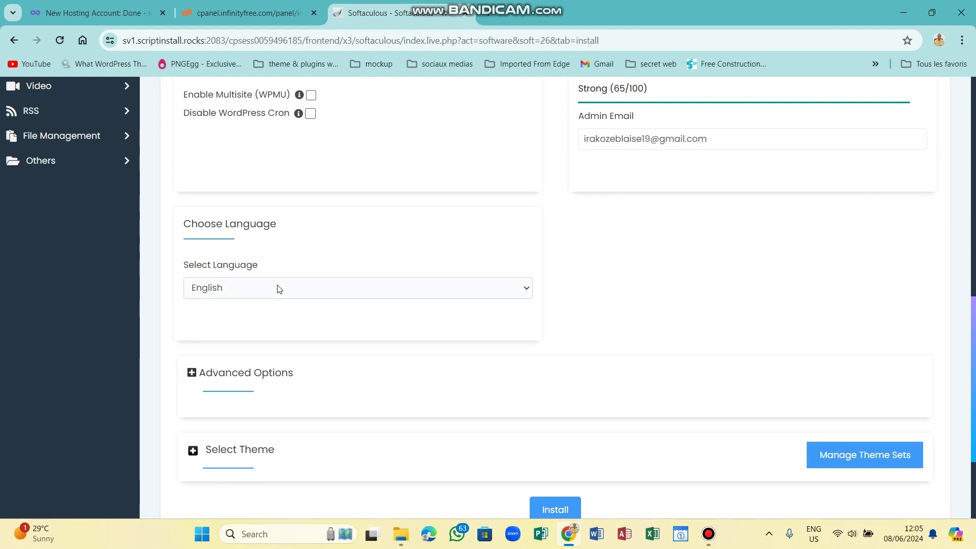
left_click(277, 286)
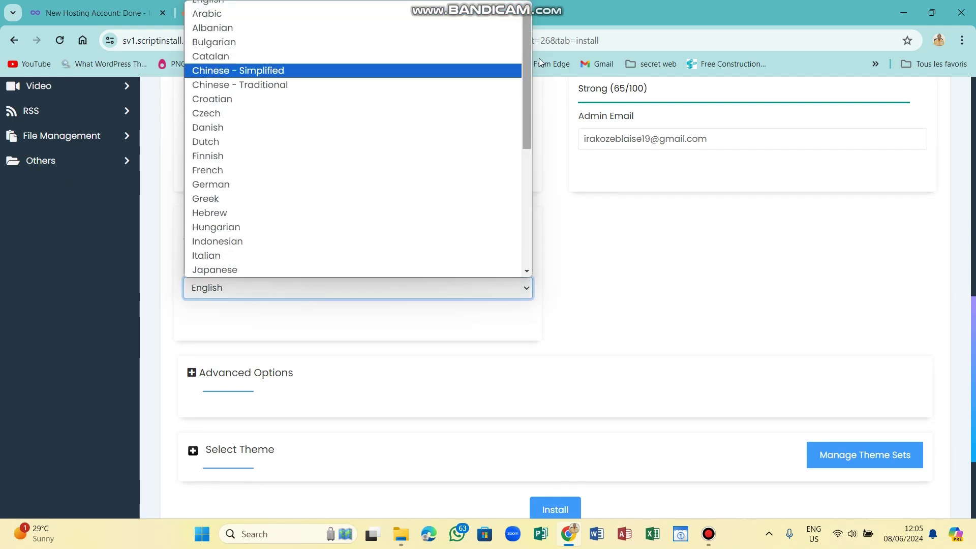
scroll(512, 205, "down", 2)
scroll(513, 206, "down", 3)
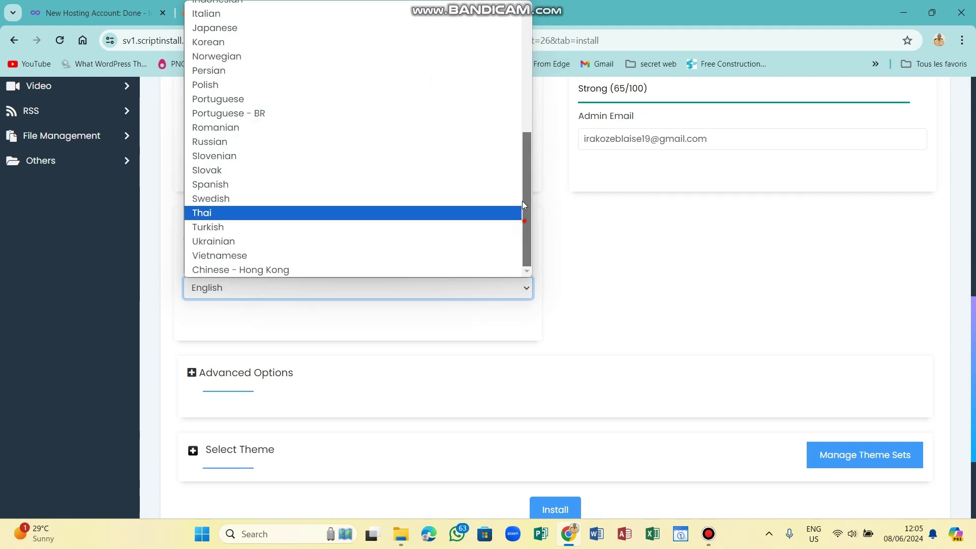
scroll(520, 151, "up", 3)
scroll(520, 151, "up", 2)
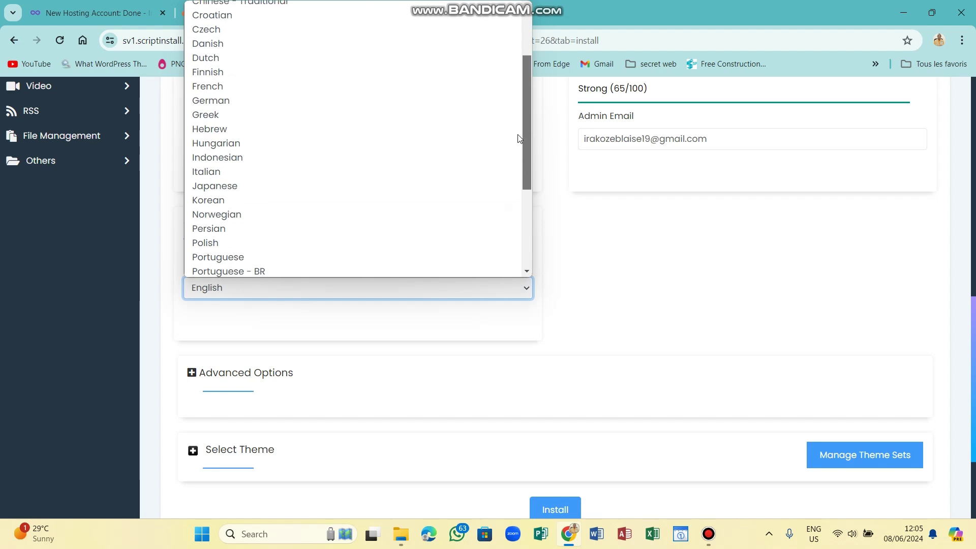
scroll(508, 88, "down", 4)
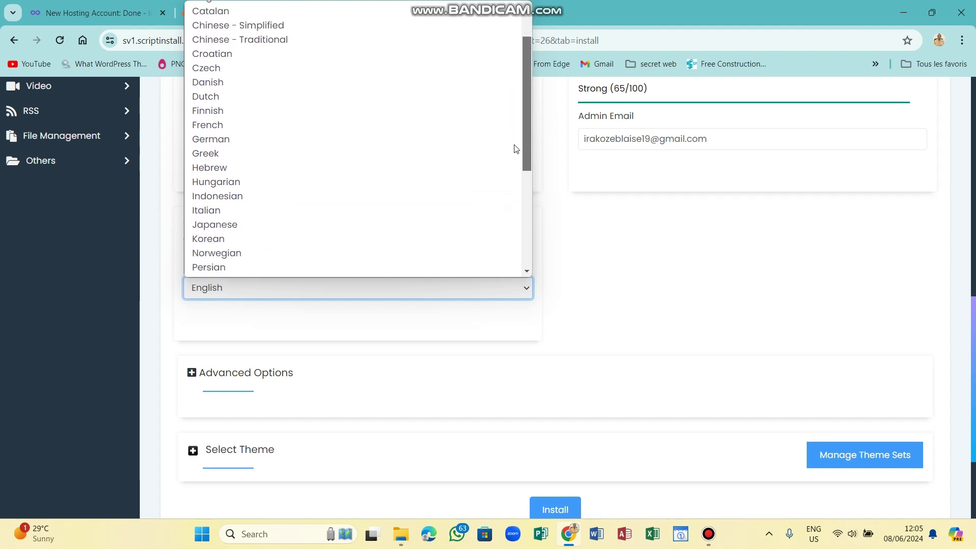
left_click_drag(523, 207, 524, 137)
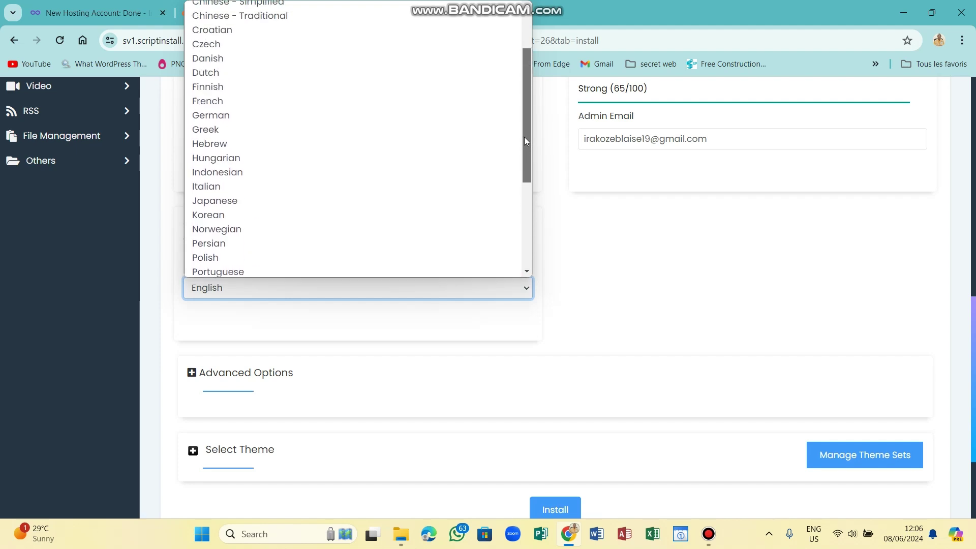
Choose French as the language and install WordPress at irakoze.free.nf.
left_click(229, 100)
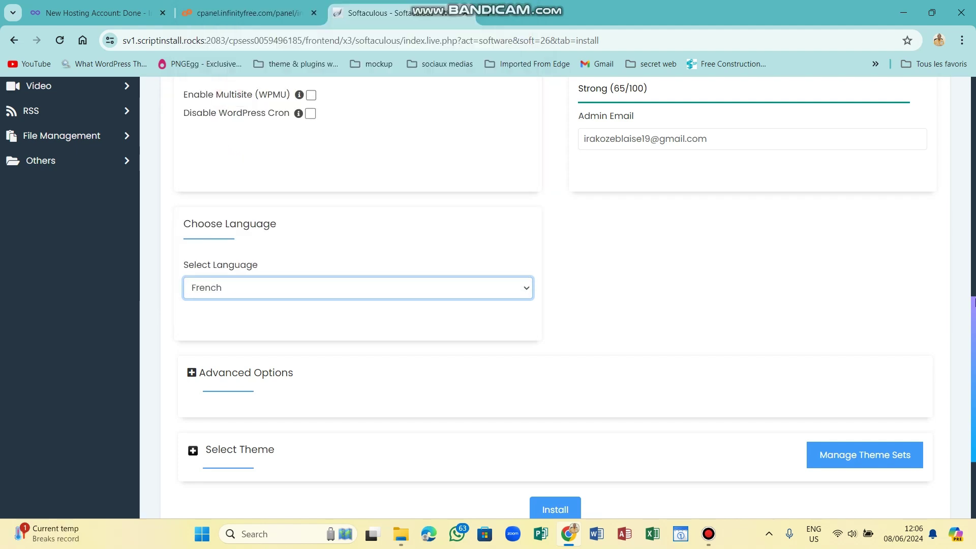
scroll(973, 365, "up", 6)
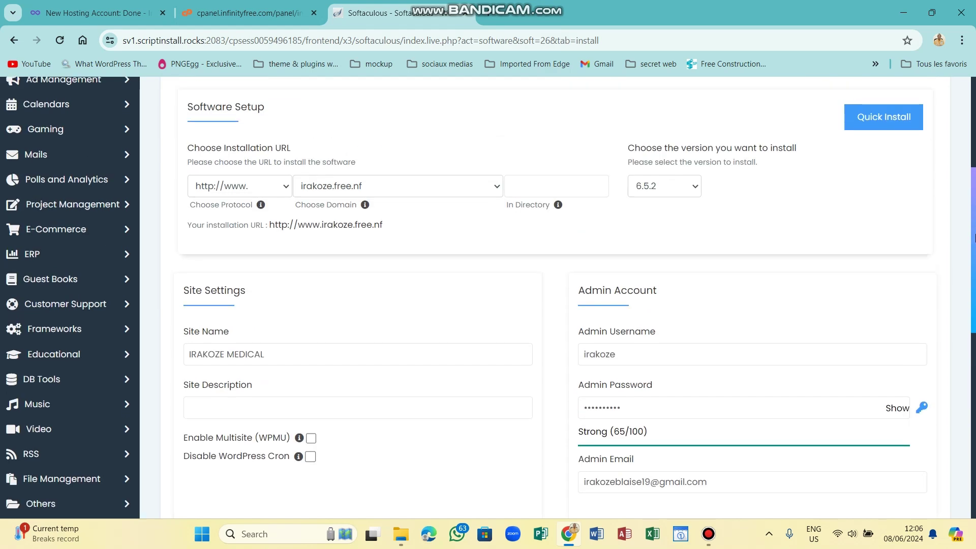
scroll(974, 315, "down", 1)
scroll(974, 314, "down", 3)
scroll(473, 227, "up", 4)
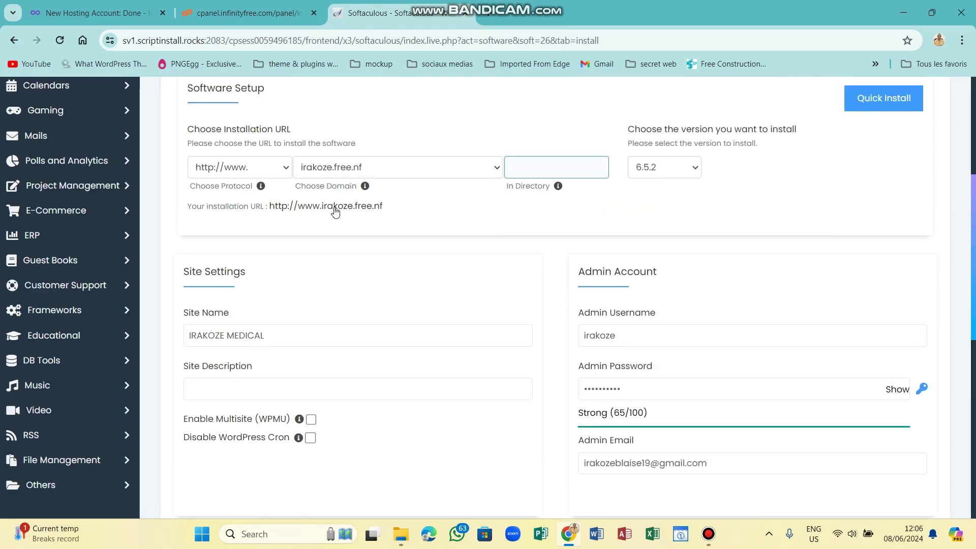
left_click_drag(973, 249, 973, 431)
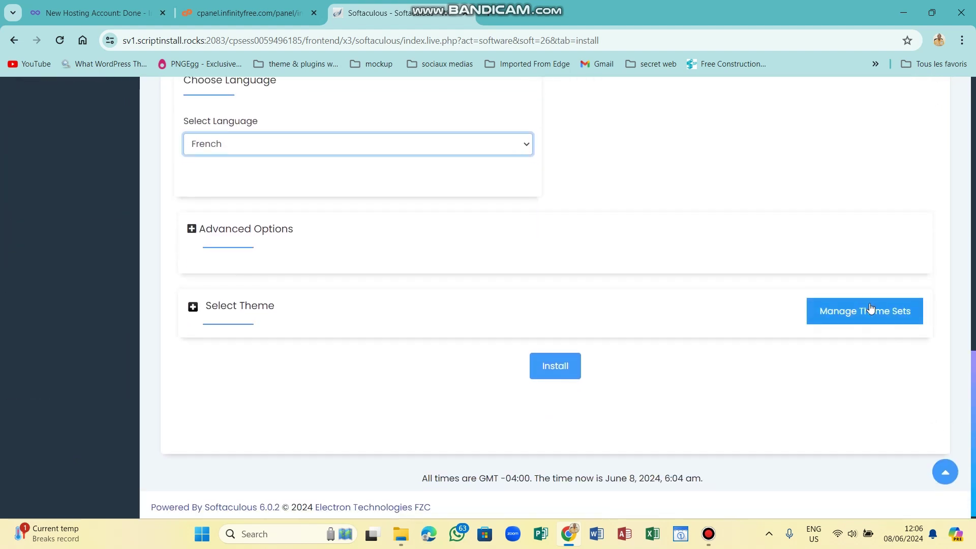
left_click(555, 374)
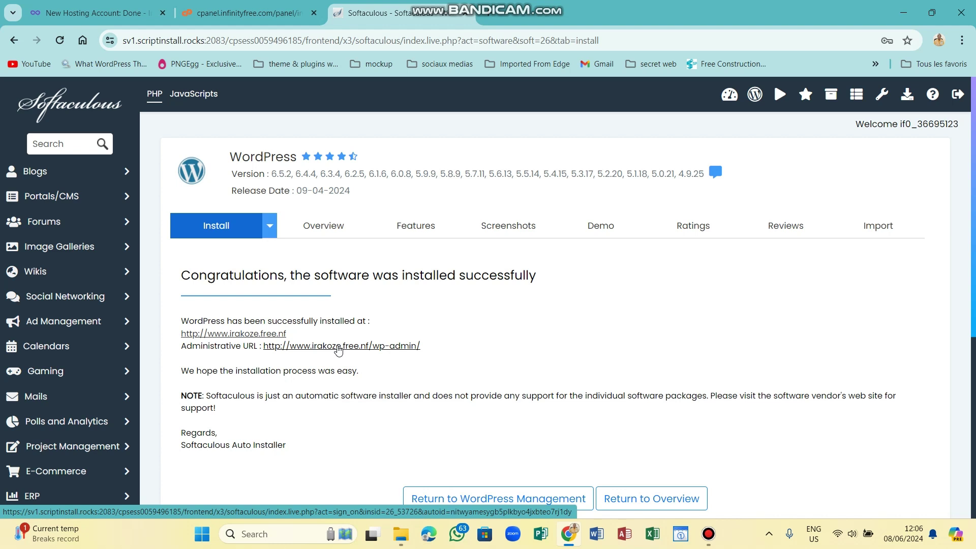
Open the wp-admin Administrative URL, proceeding past Chrome's not-secure warning.
left_click(375, 346)
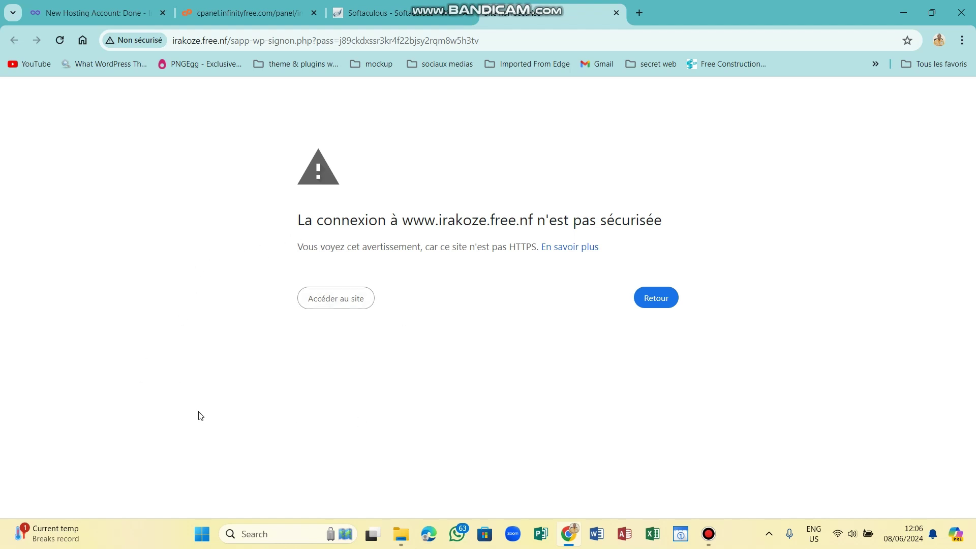
left_click(328, 300)
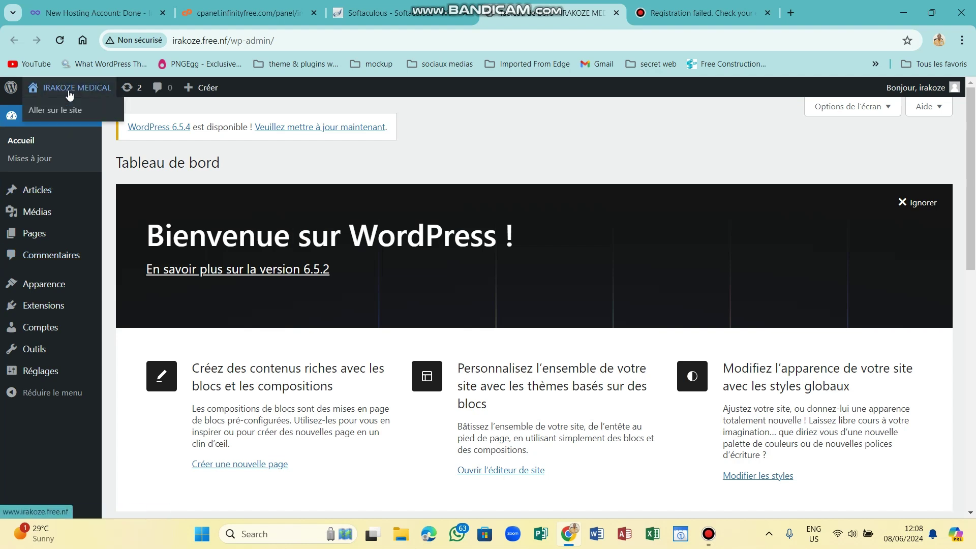
Visit the IRAKOZE MEDICAL front page, close the 'Registration failed' tab, and scroll through the homepage.
left_click(67, 110)
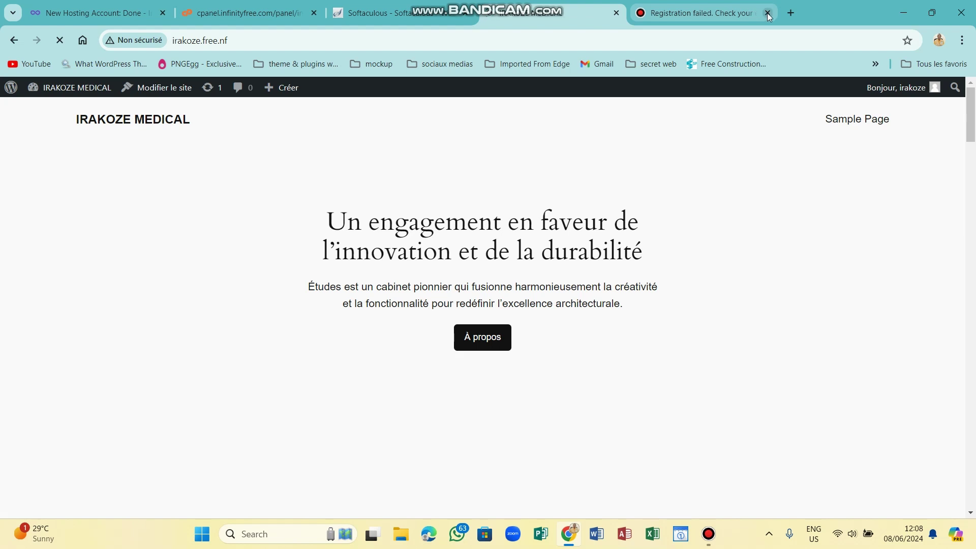
left_click(768, 12)
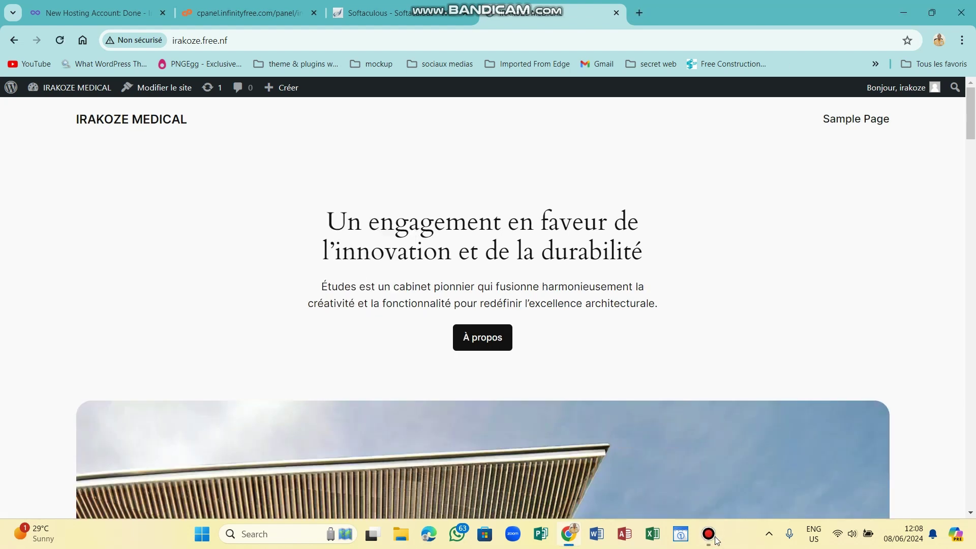
scroll(972, 119, "down", 15)
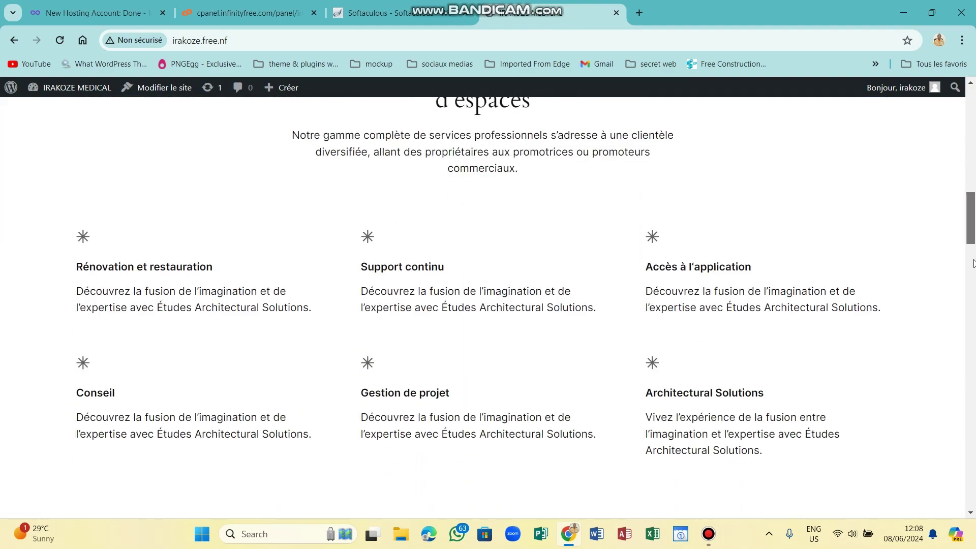
left_click_drag(973, 263, 973, 376)
left_click_drag(972, 392, 972, 114)
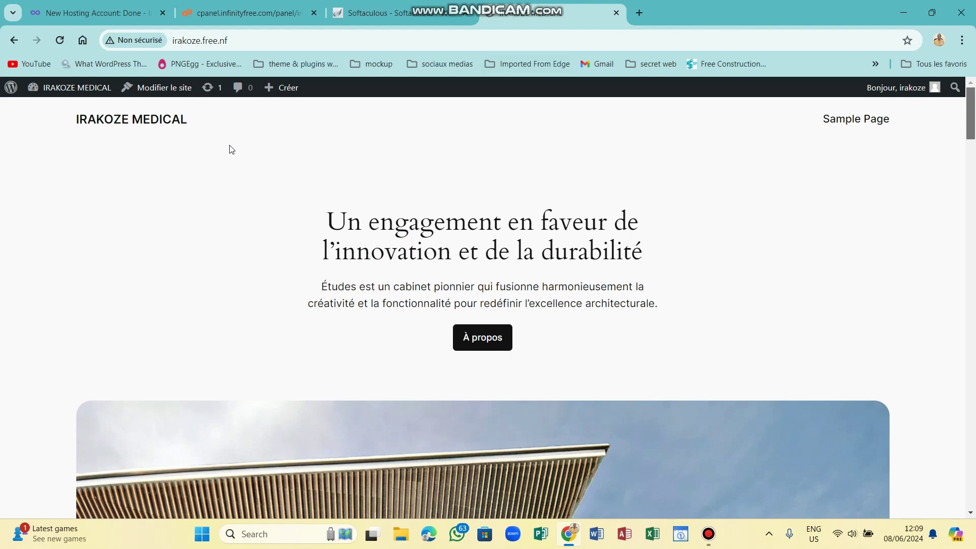
Go from Tableau de bord to Apparence > Thèmes and open Ajouter un thème.
mouse_move(66, 90)
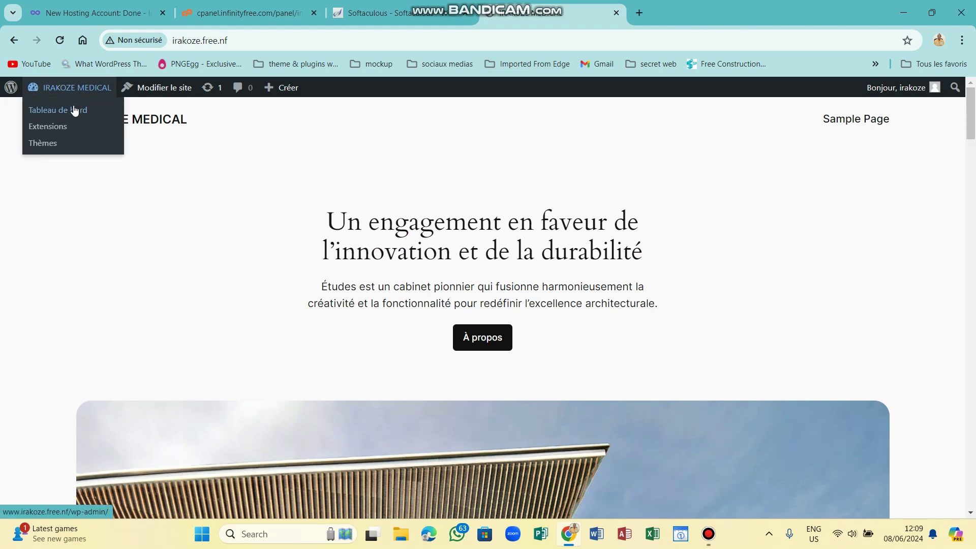
left_click(74, 114)
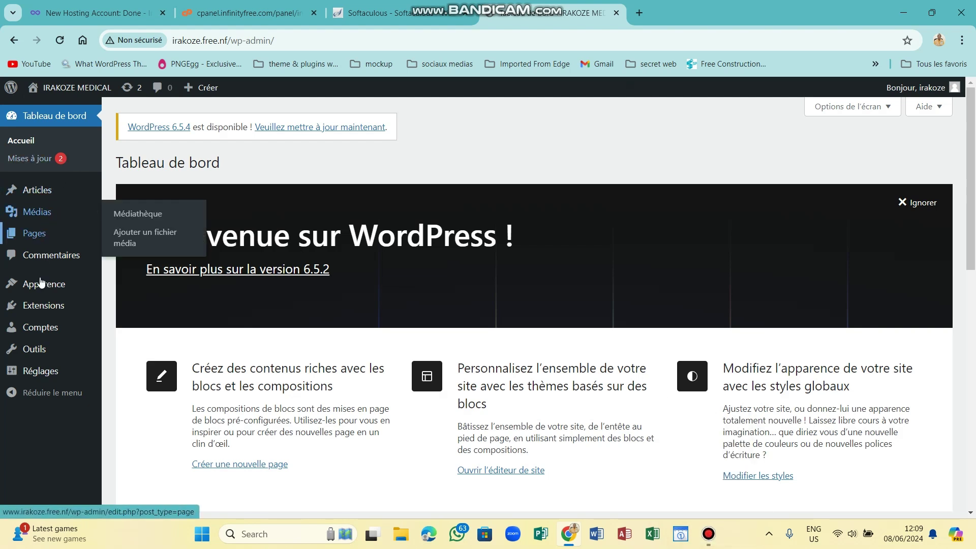
mouse_move(42, 289)
left_click(123, 286)
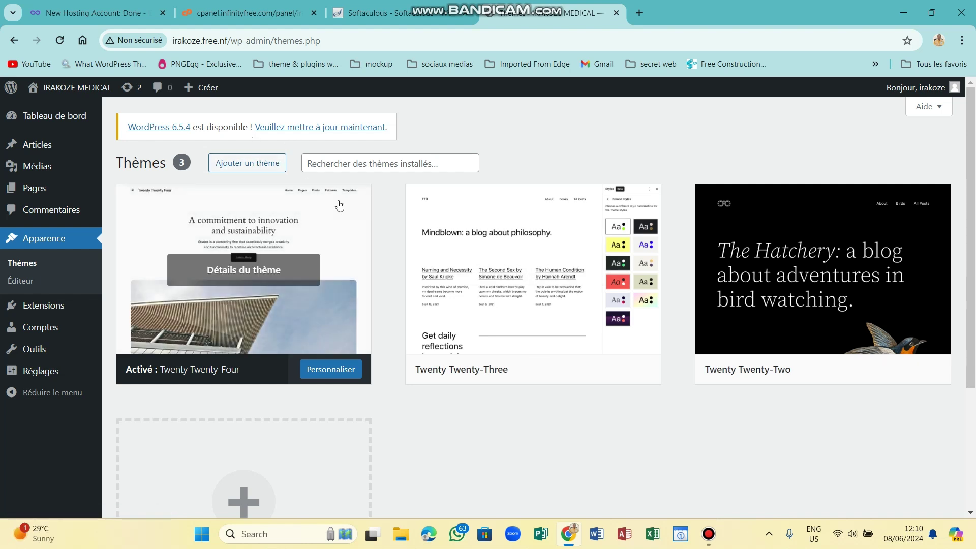
left_click(326, 160)
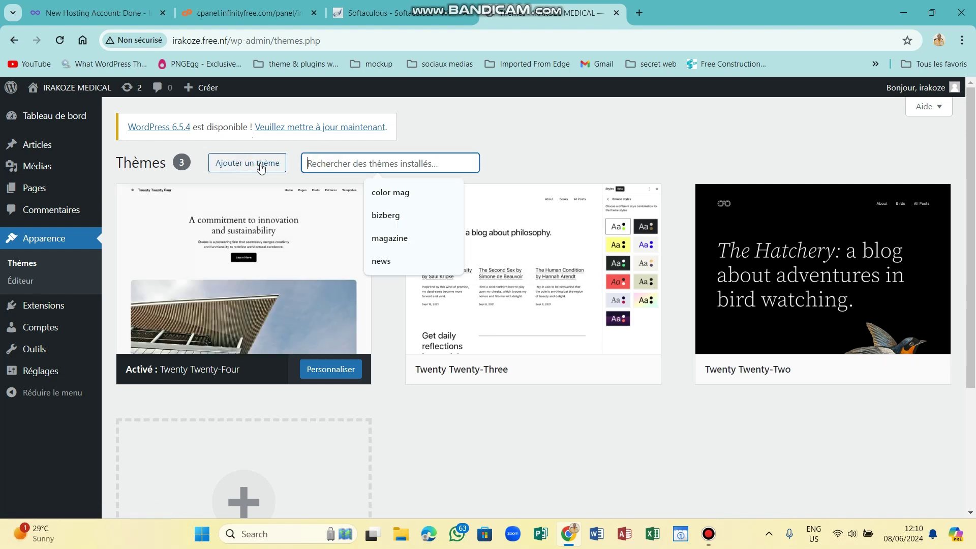
left_click(232, 166)
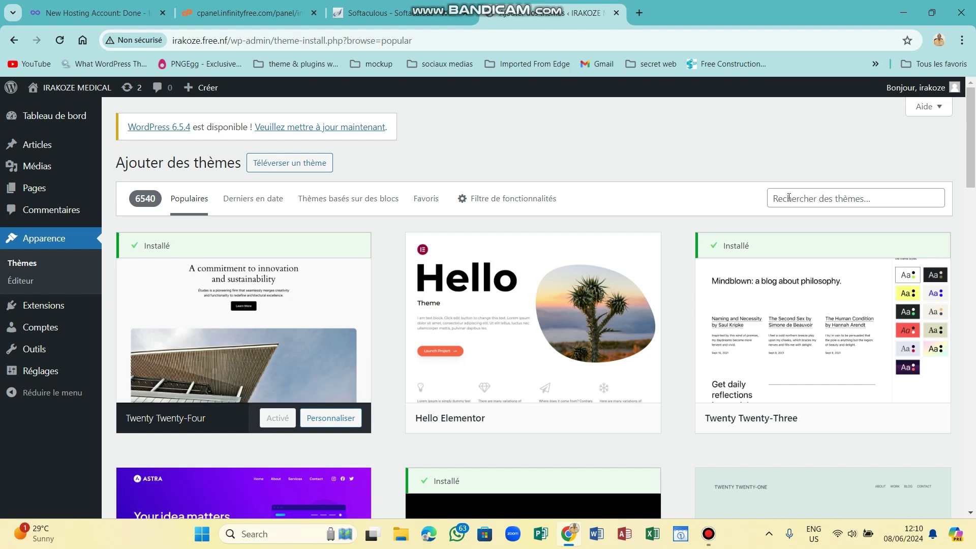
Search themes for 'bizberg' and install Dr. Life Saver from the results.
left_click(862, 196)
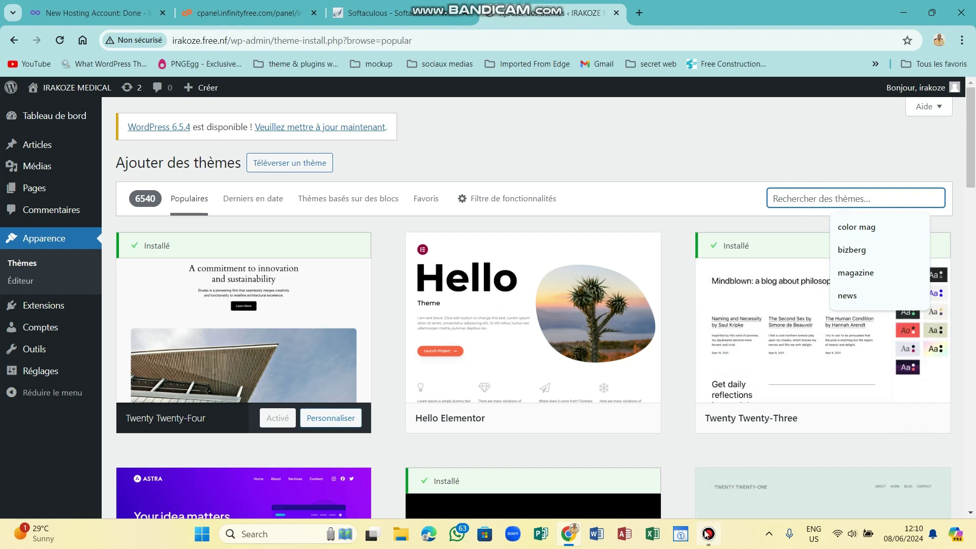
mouse_move(711, 537)
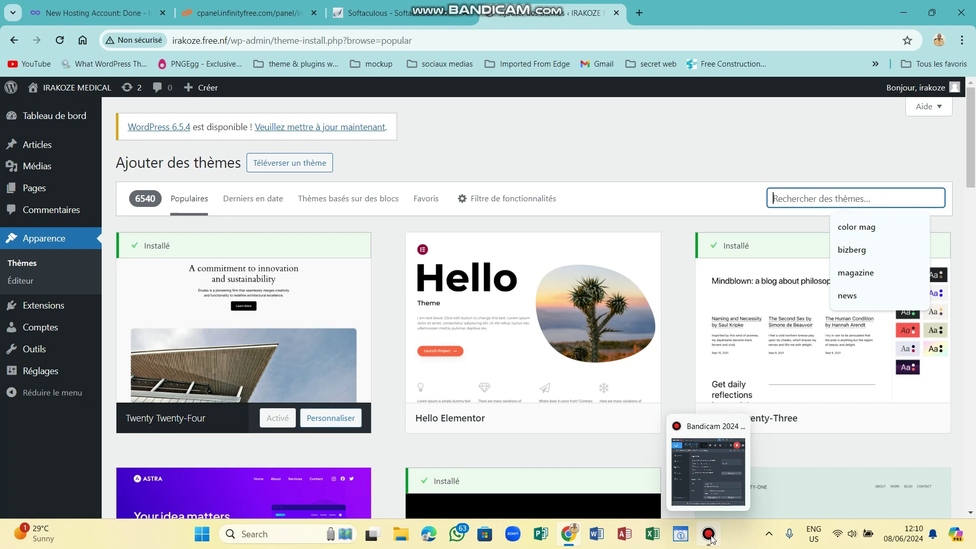
left_click(818, 203)
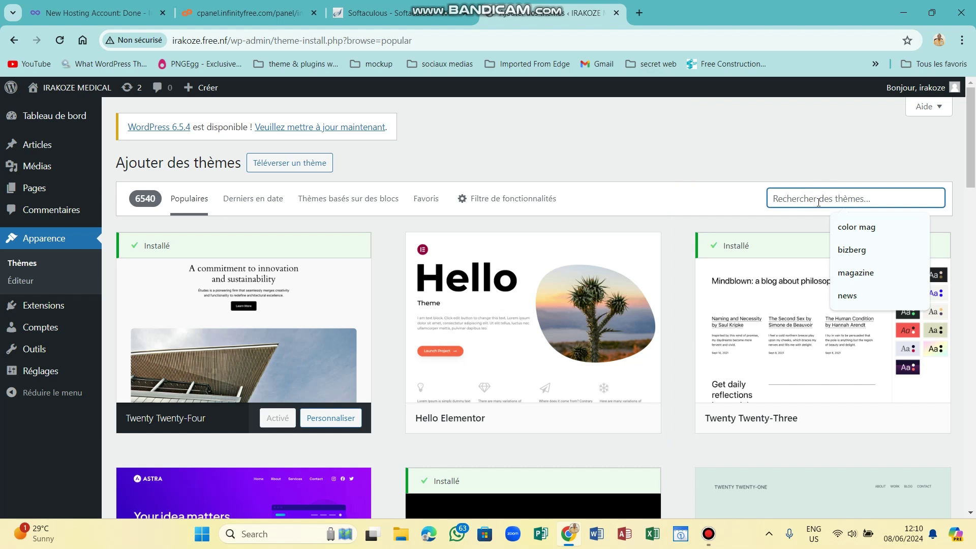
type("bizber")
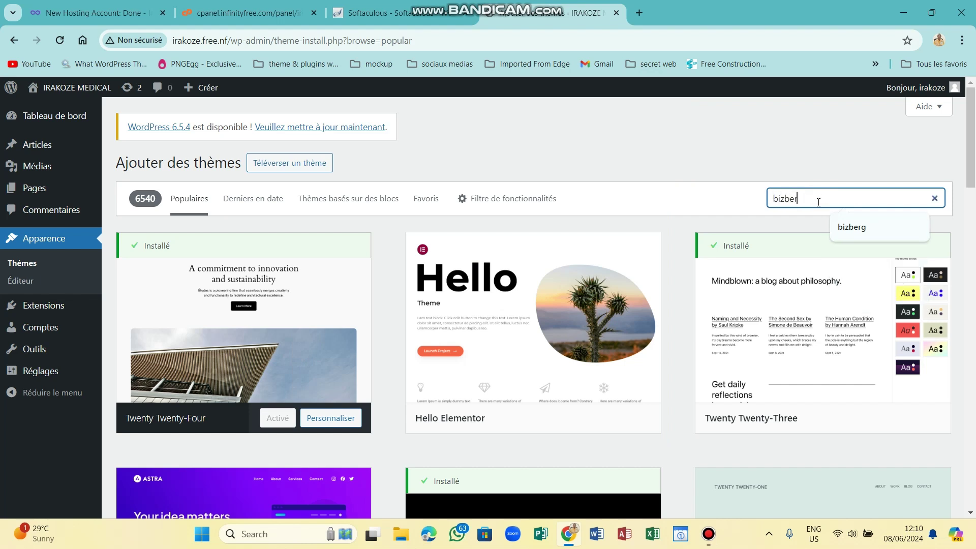
type("g")
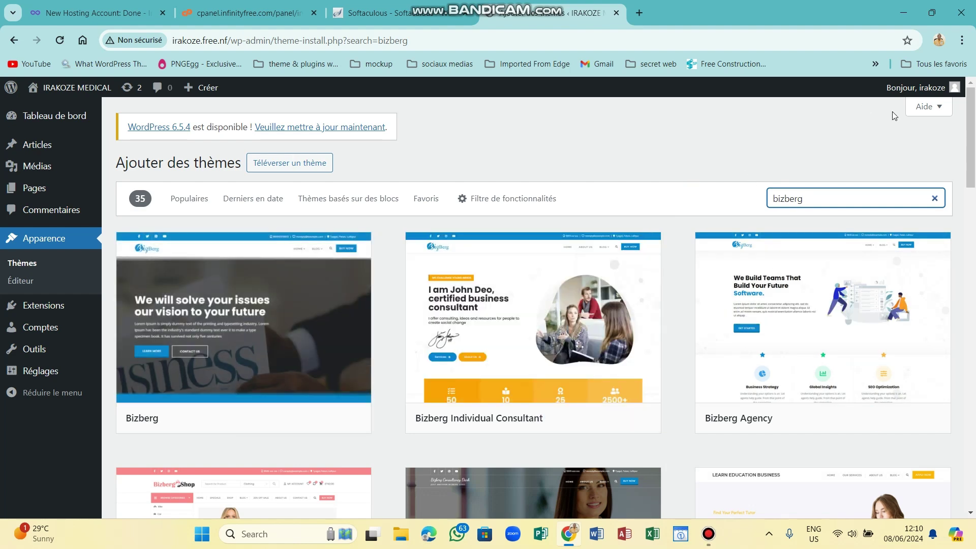
left_click_drag(968, 127, 975, 452)
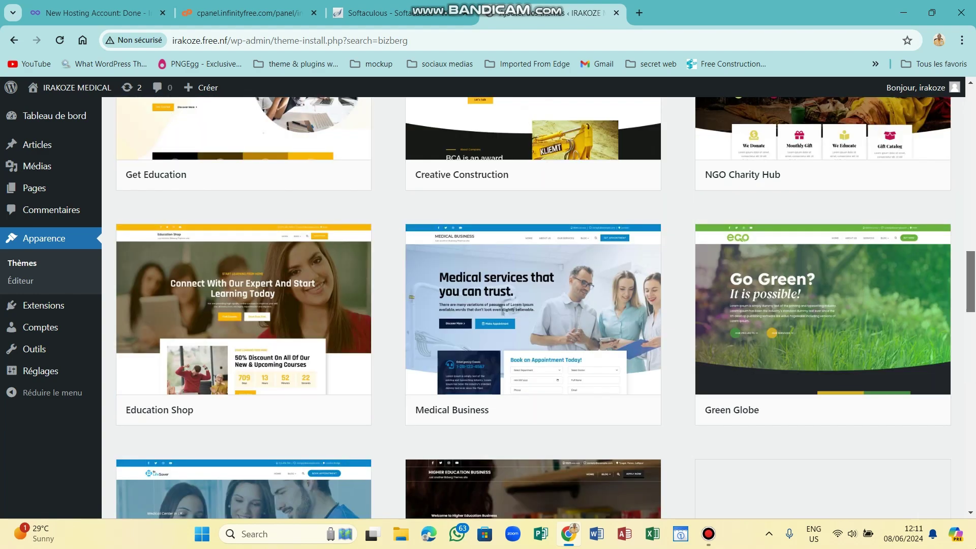
left_click_drag(971, 282, 973, 477)
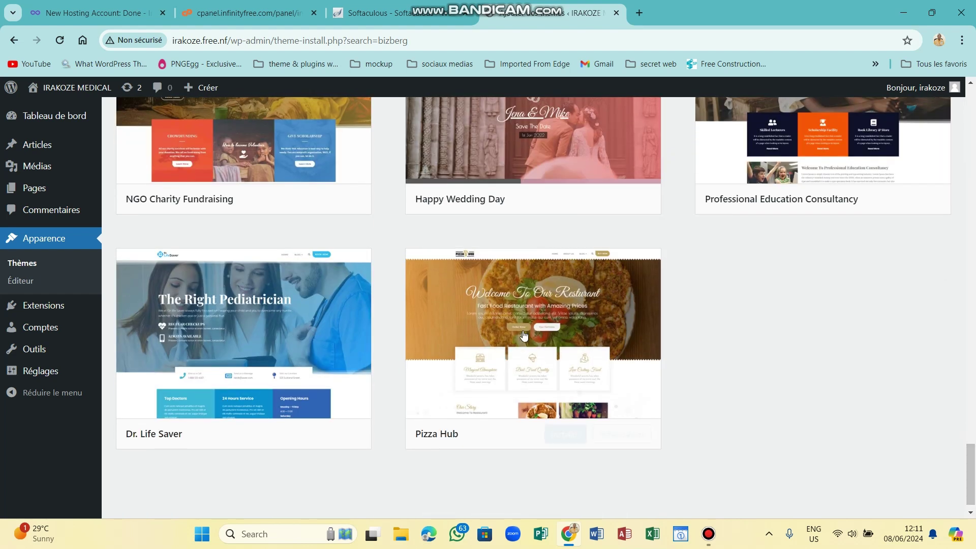
mouse_move(223, 379)
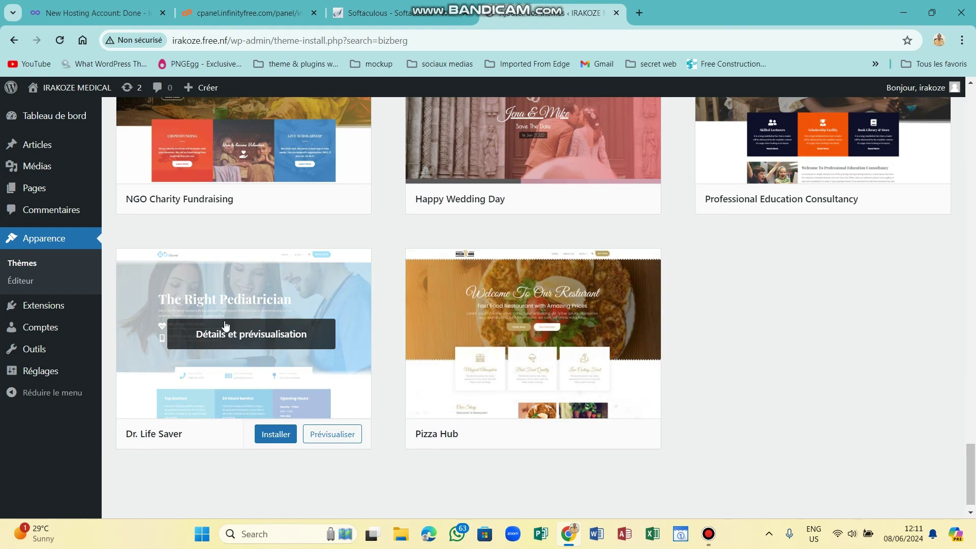
left_click(272, 436)
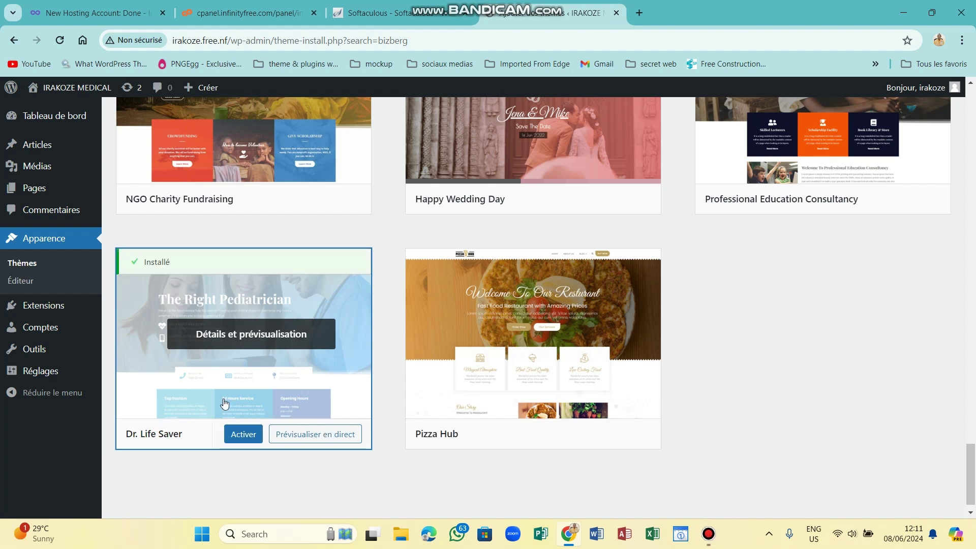
Activate Dr. Life Saver on its theme card and confirm it shows as active.
left_click(237, 434)
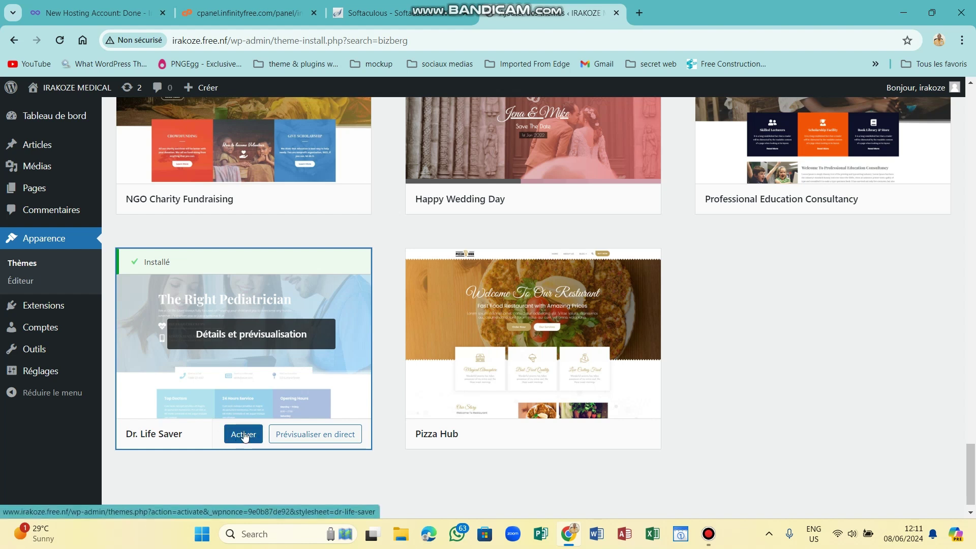
left_click(244, 435)
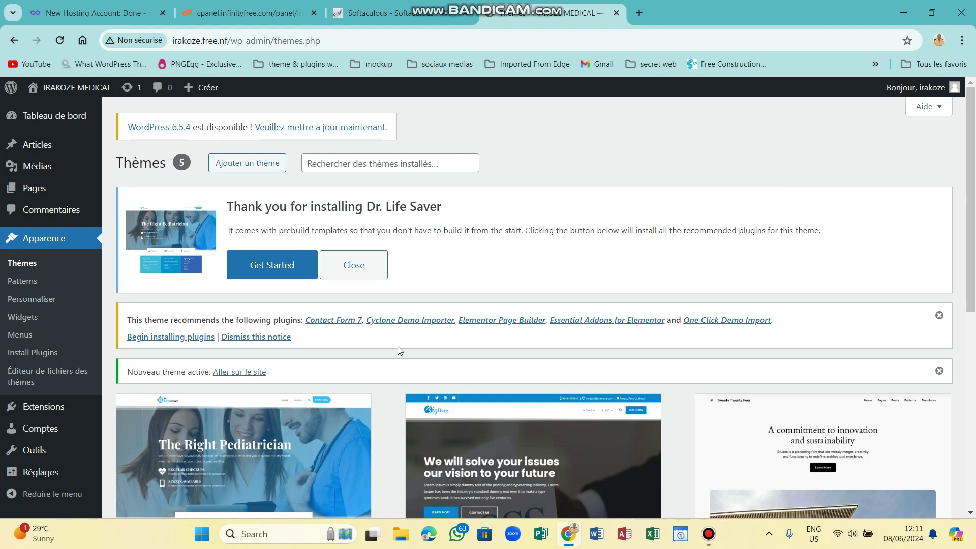
scroll(411, 319, "down", 3)
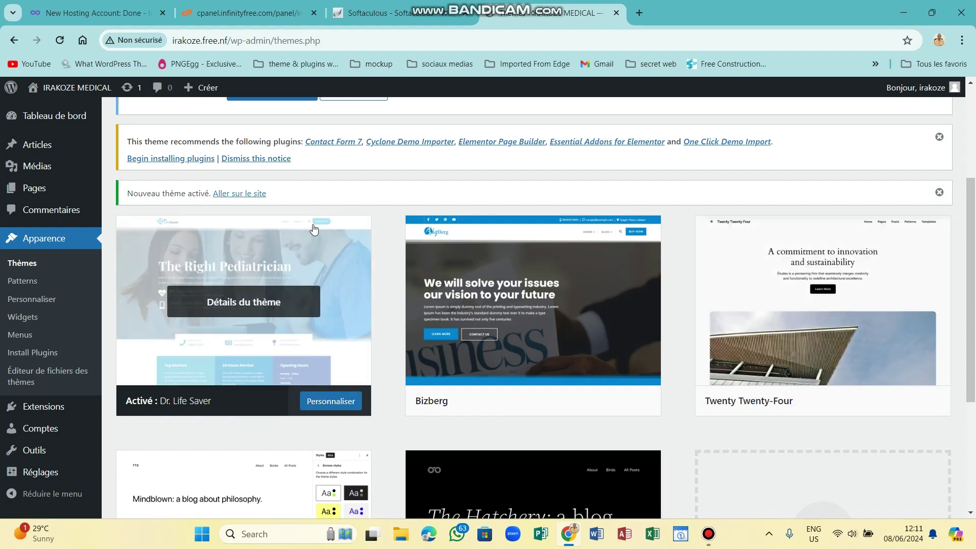
scroll(442, 220, "up", 3)
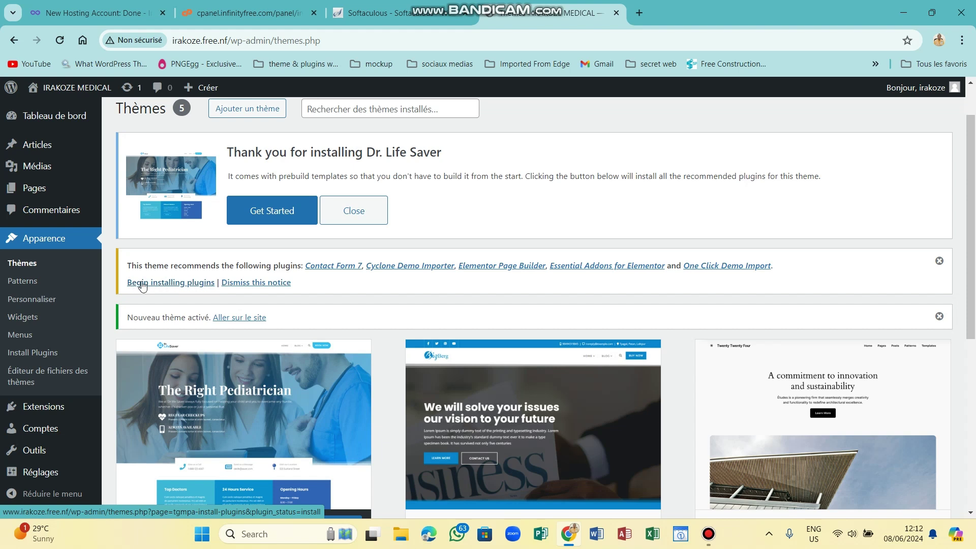
Open the theme's recommended plugins list and install Contact Form 7.
left_click(176, 284)
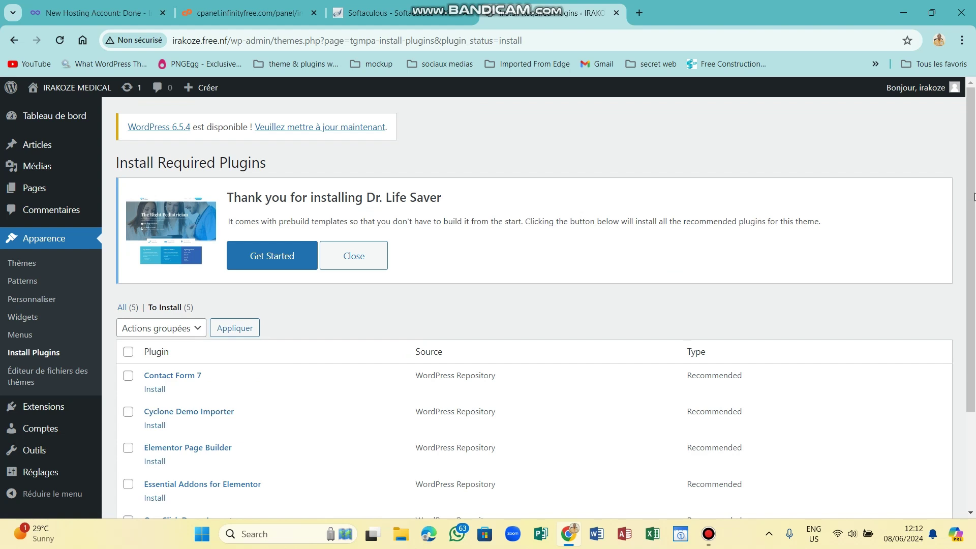
scroll(545, 303, "down", 3)
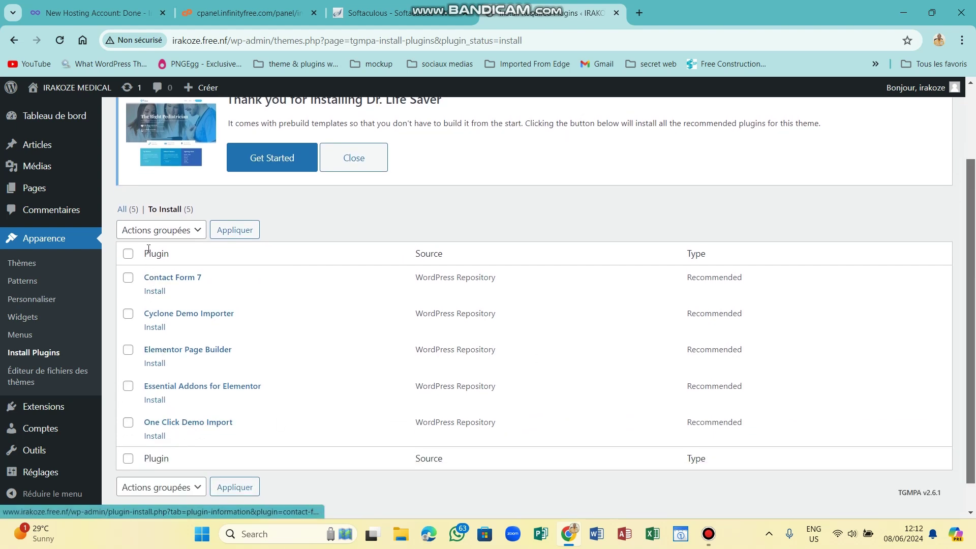
left_click(155, 291)
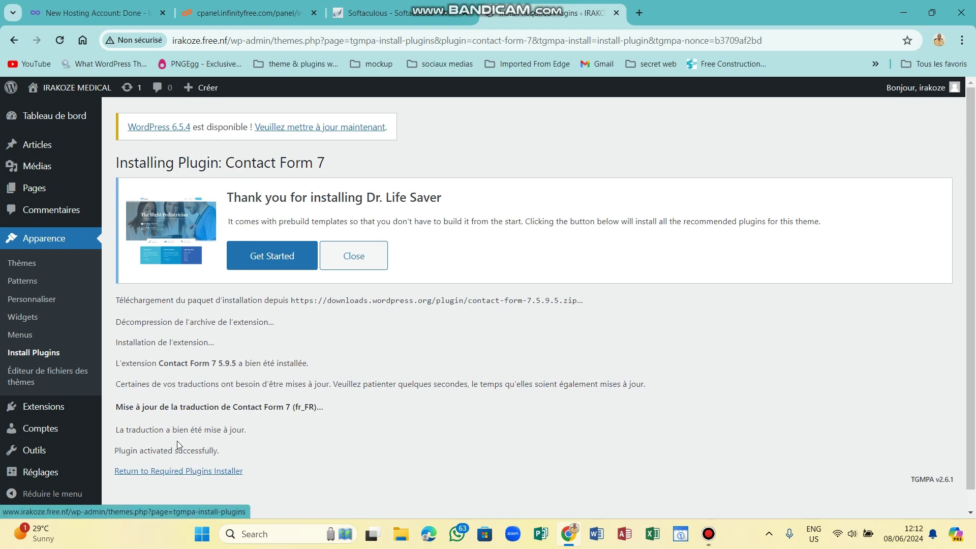
Install Cyclone Demo Importer 2.9.56 from the required plugins list.
left_click(42, 353)
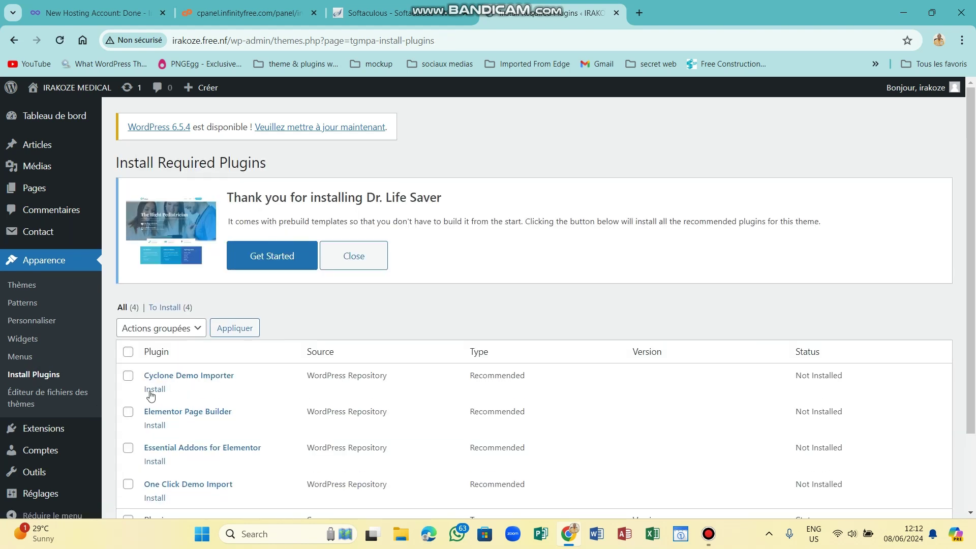
left_click(156, 390)
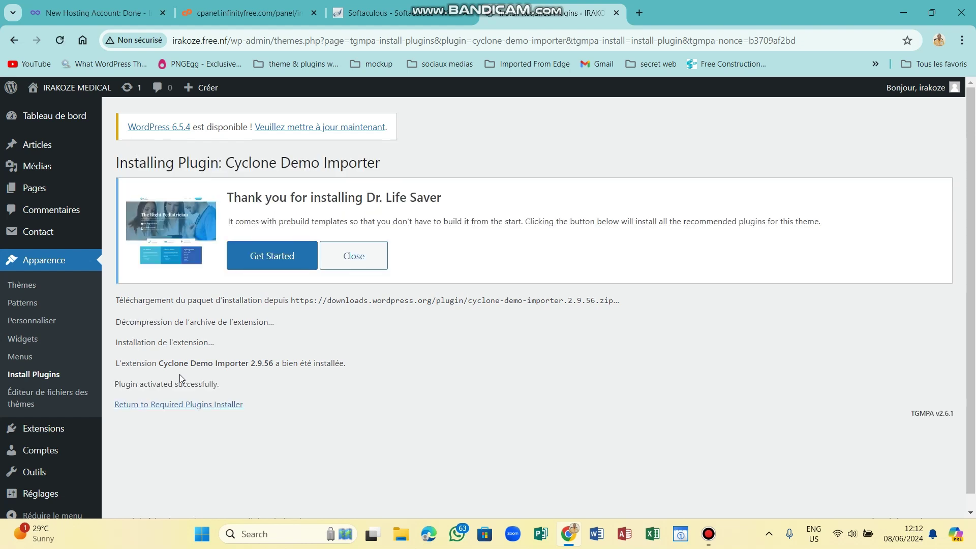
left_click(49, 376)
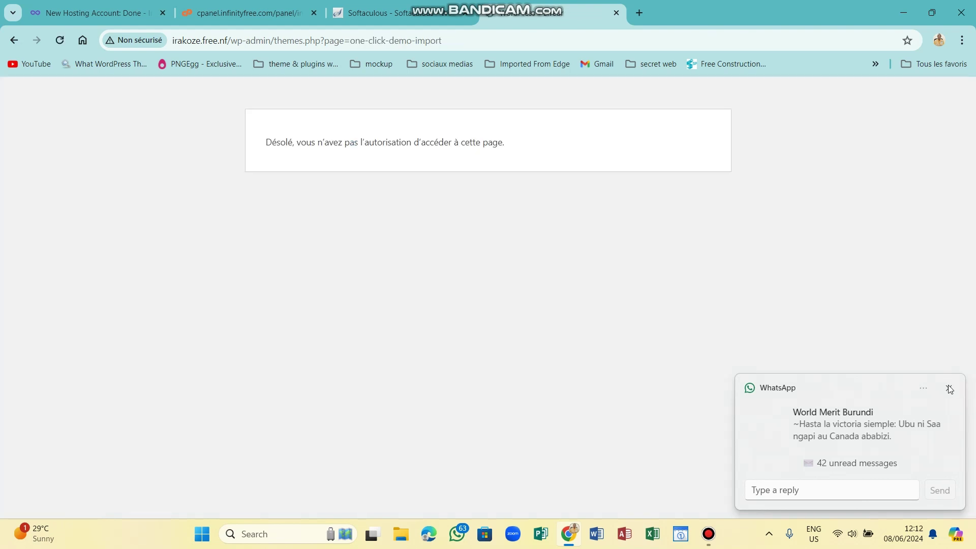
left_click(949, 388)
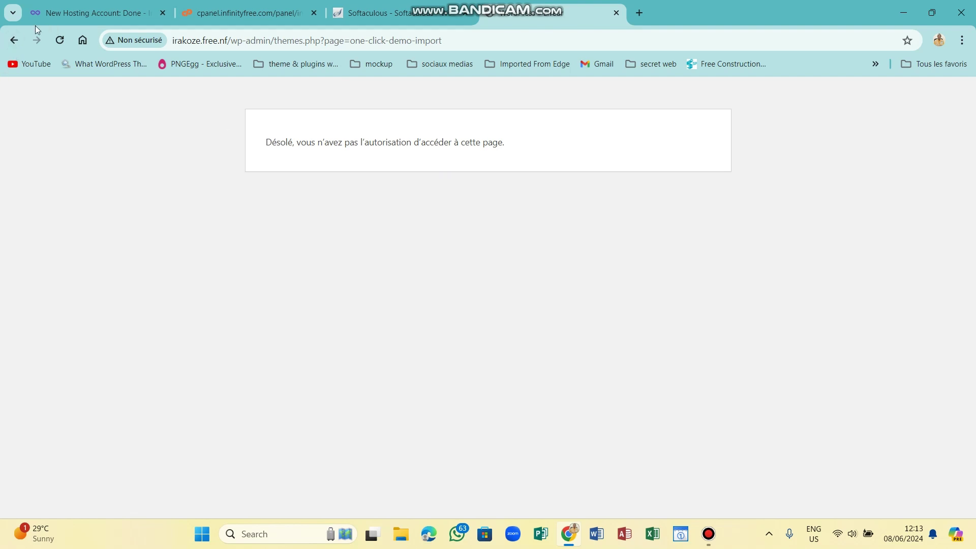
Install the Elementor Page Builder plugin from the required plugins list.
left_click(15, 40)
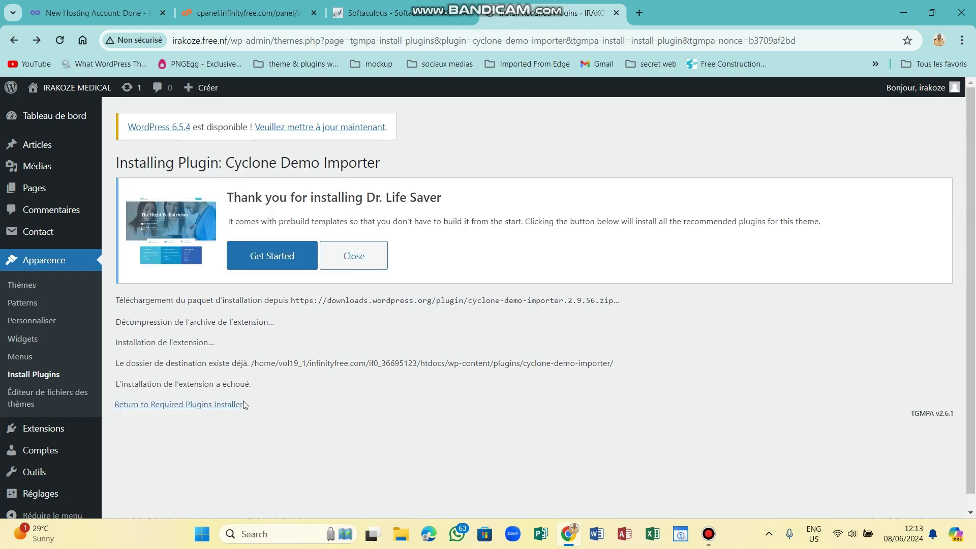
left_click(49, 375)
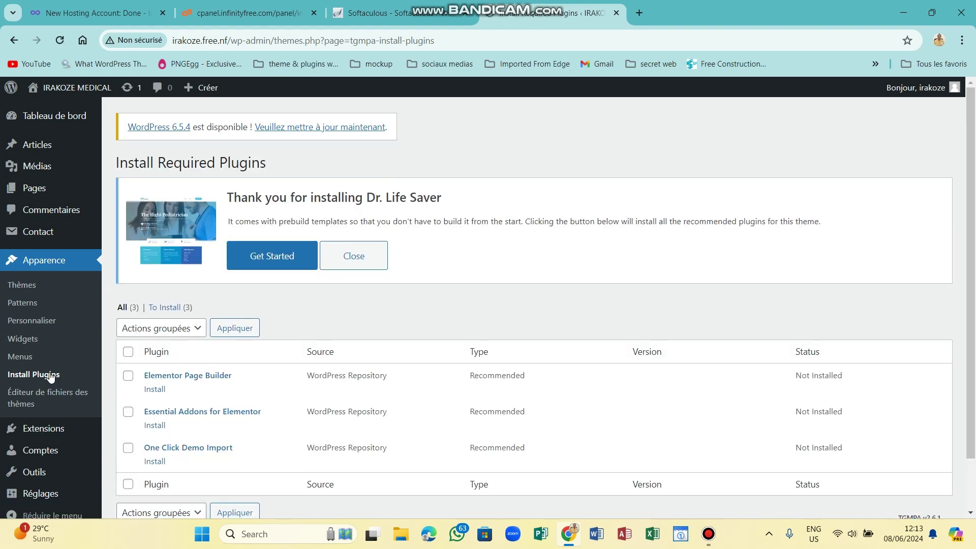
left_click(162, 390)
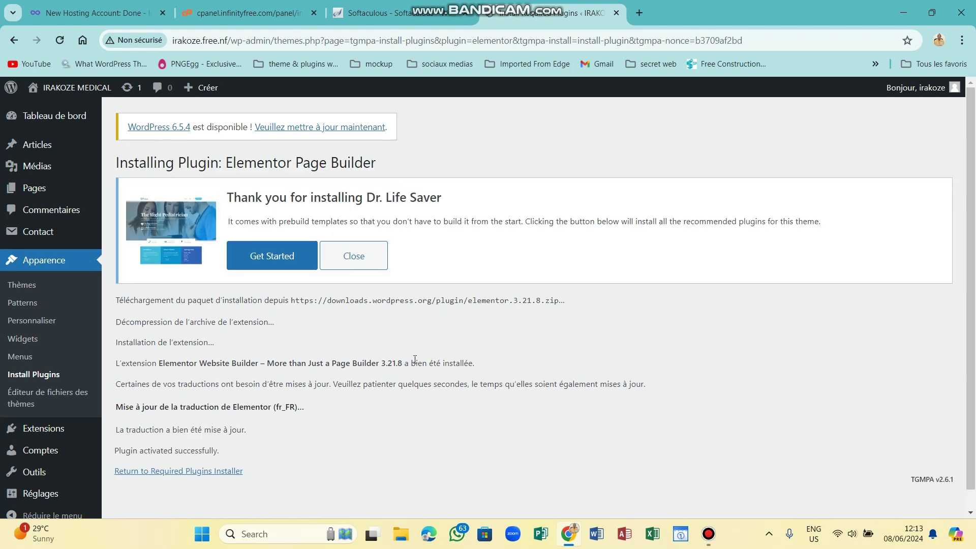
Install and activate Essential Addons for Elementor 5.9.23 from the required plugins list.
left_click(36, 375)
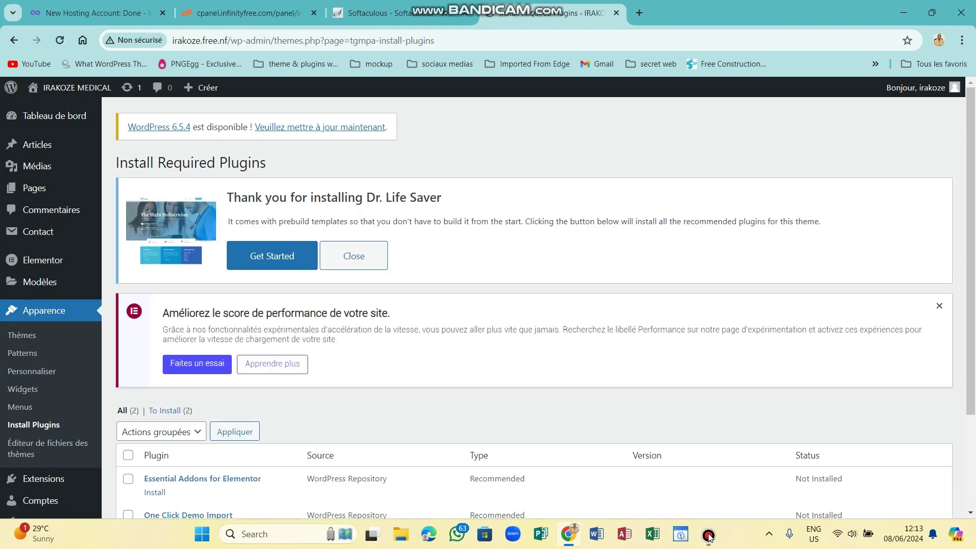
scroll(974, 315, "down", 3)
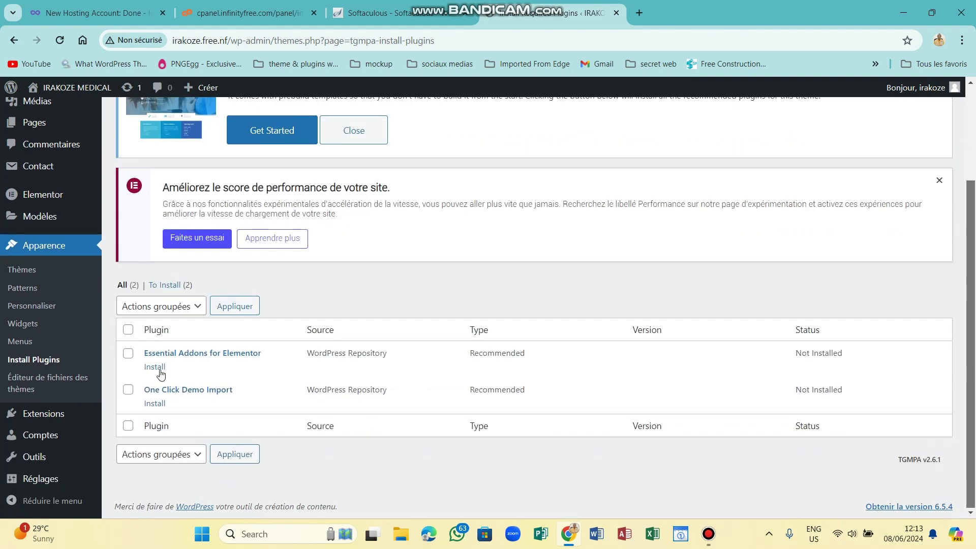
left_click(155, 367)
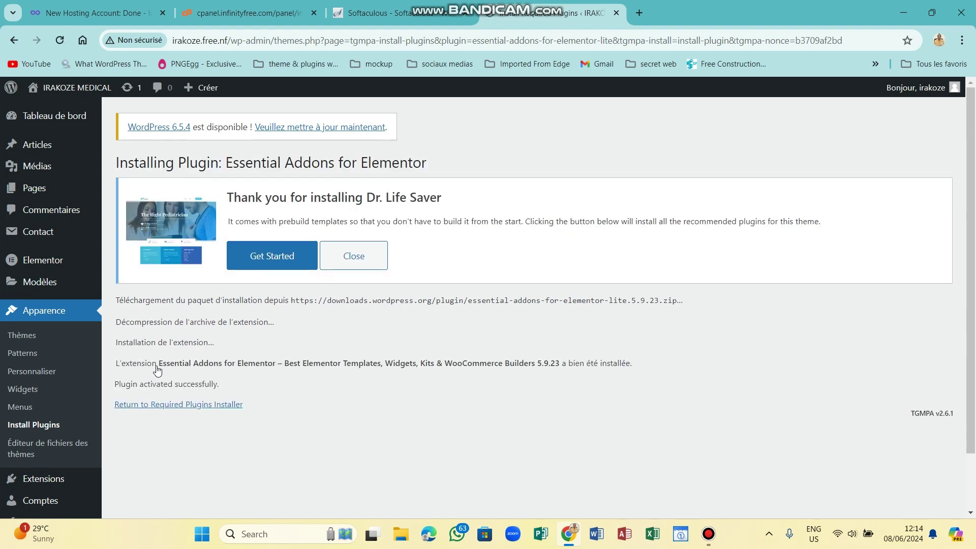
Return to Install Plugins, landing on the Essential Addons wizard's Configuration step with Basic preselected.
left_click(44, 427)
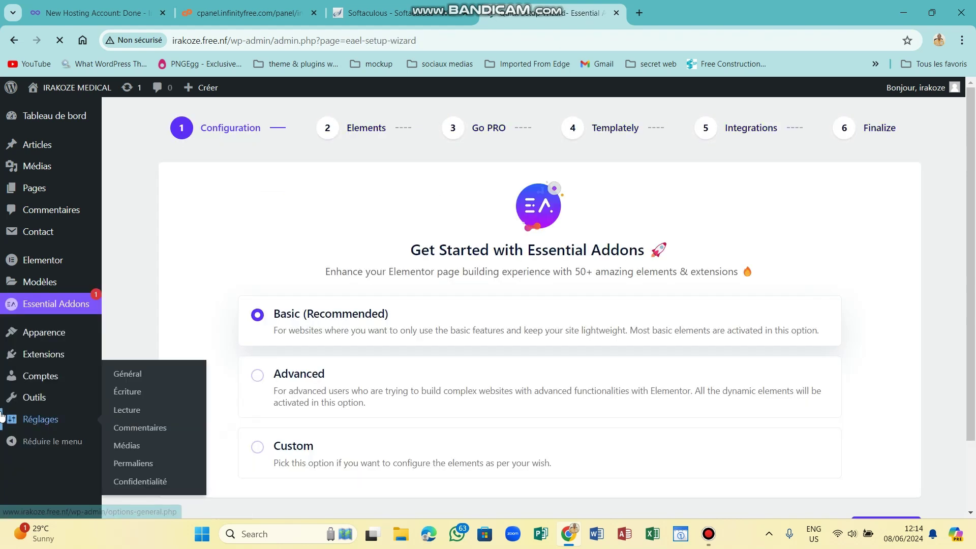
mouse_move(48, 358)
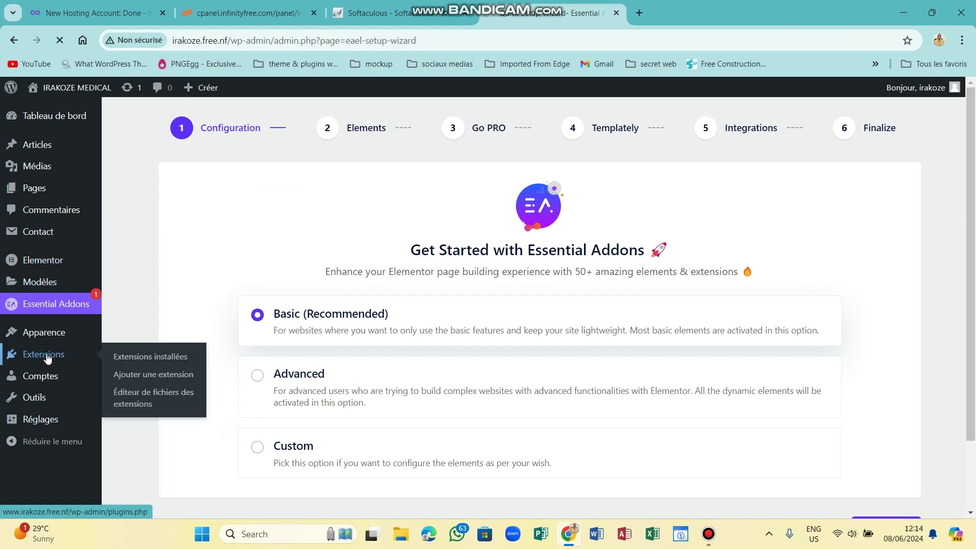
In Extensions, delete Hello Dolly and then Akismet Anti-spam, confirming each with OK.
left_click(45, 355)
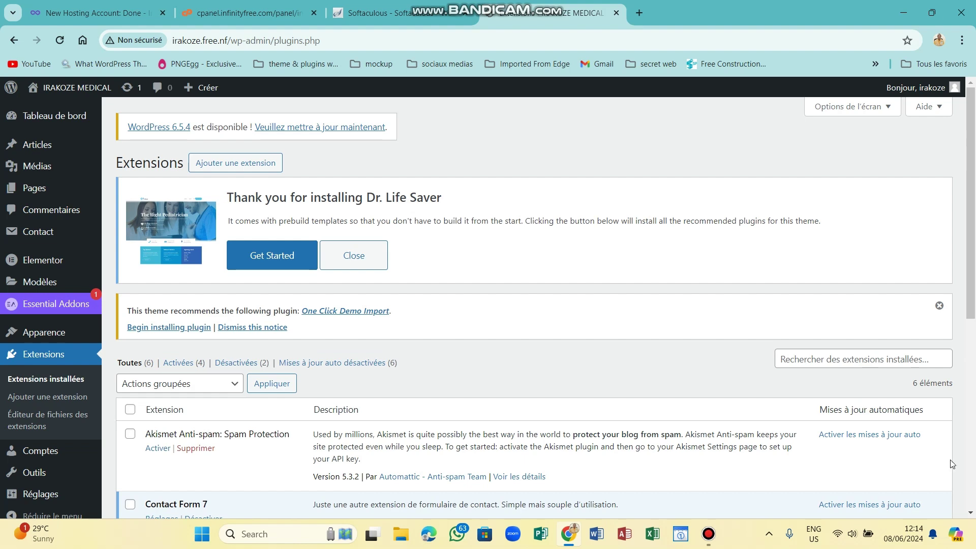
left_click_drag(972, 262, 974, 412)
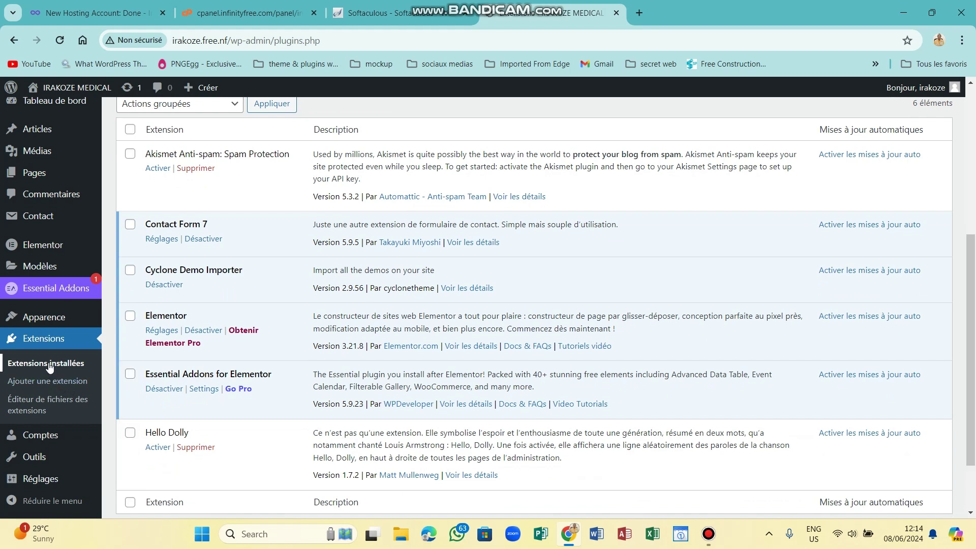
left_click(198, 447)
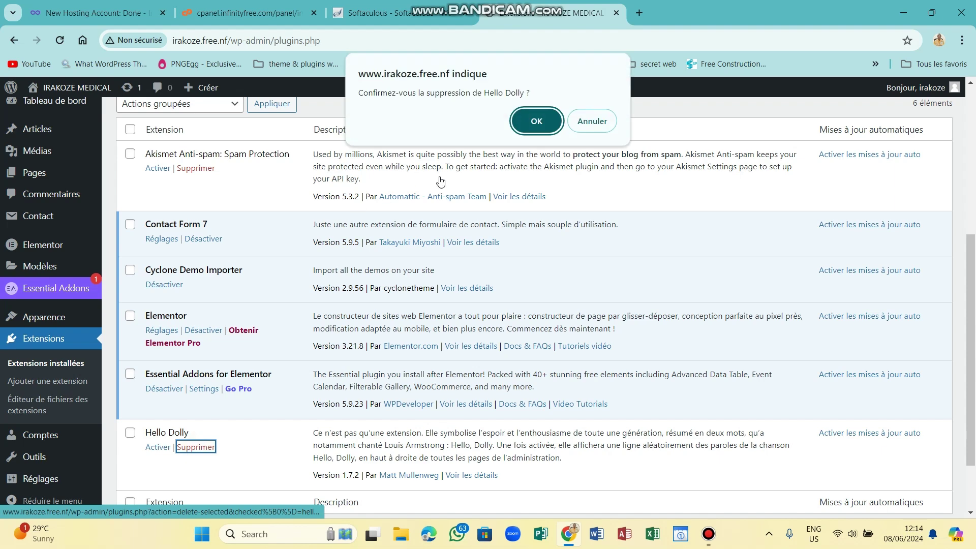
left_click(528, 124)
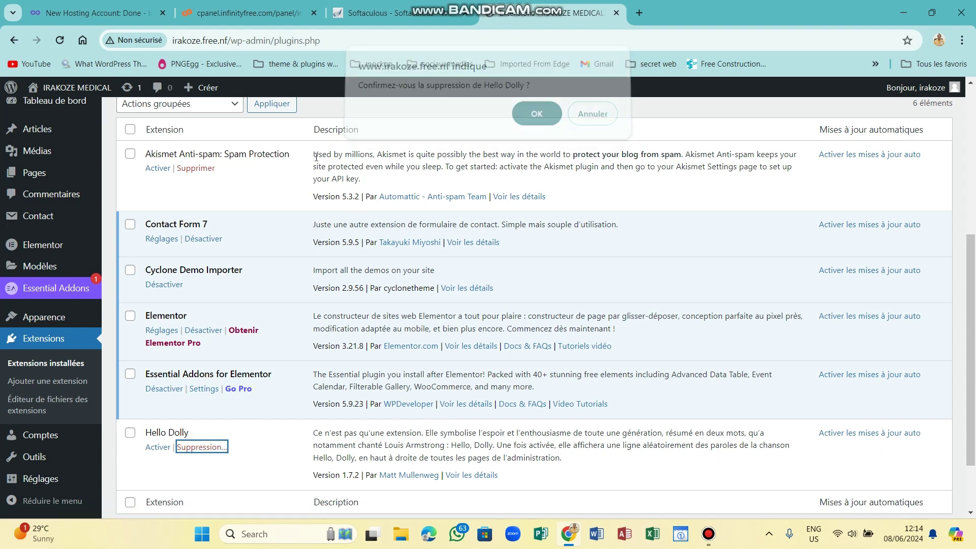
left_click(202, 169)
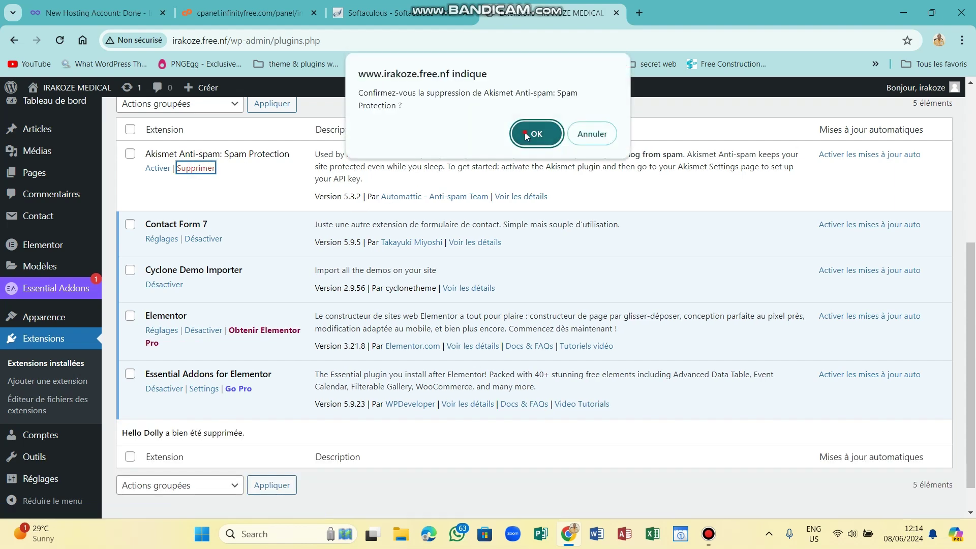
left_click(524, 132)
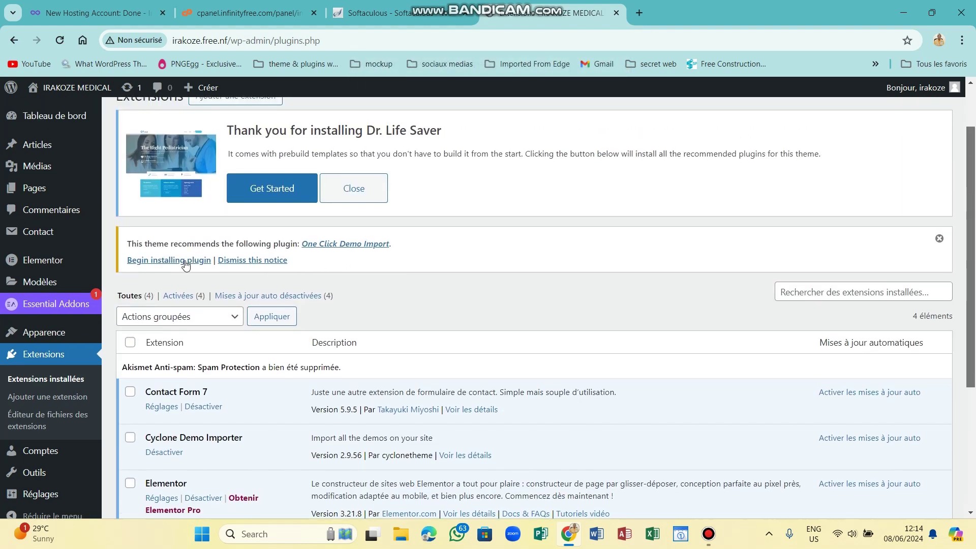
Install One Click Demo Import, then launch the theme's demo setup from the Extensions banner.
left_click(179, 259)
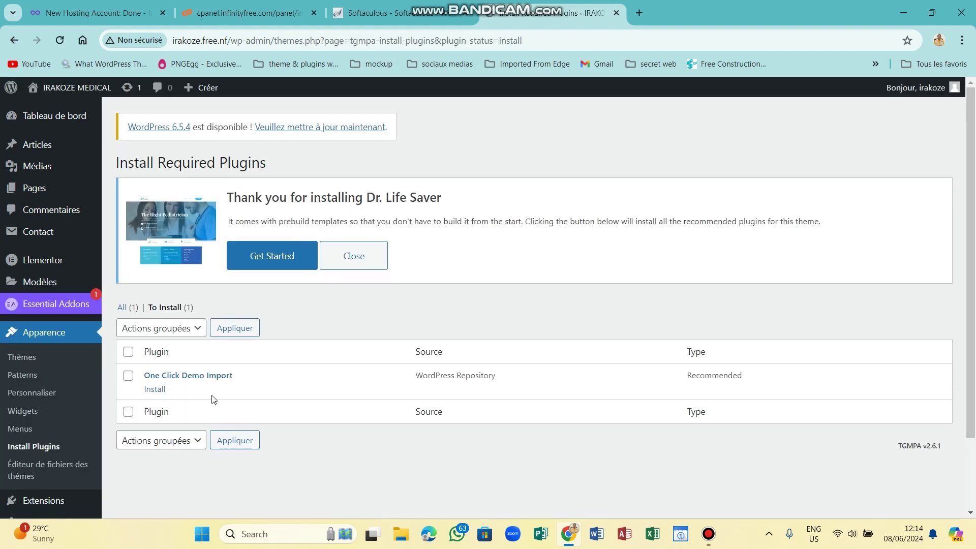
left_click(155, 390)
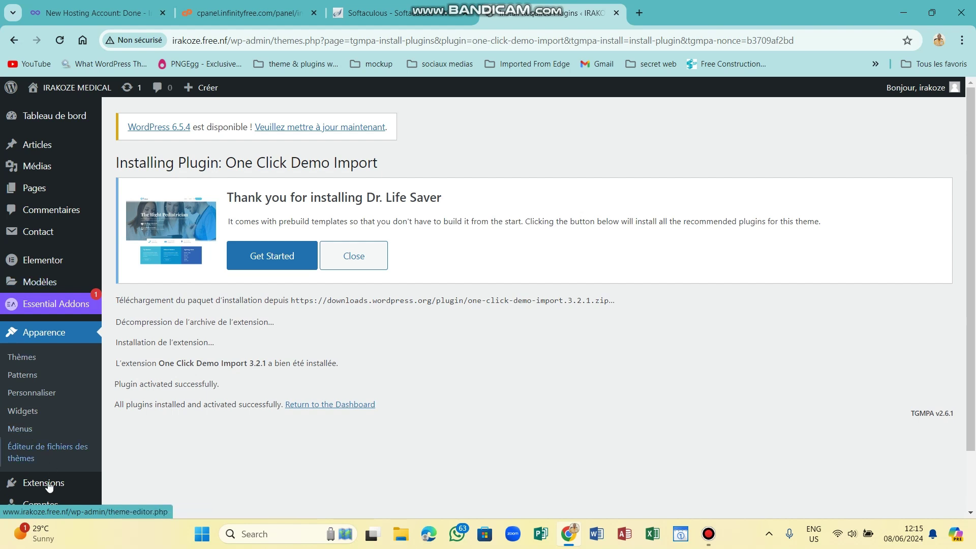
mouse_move(64, 483)
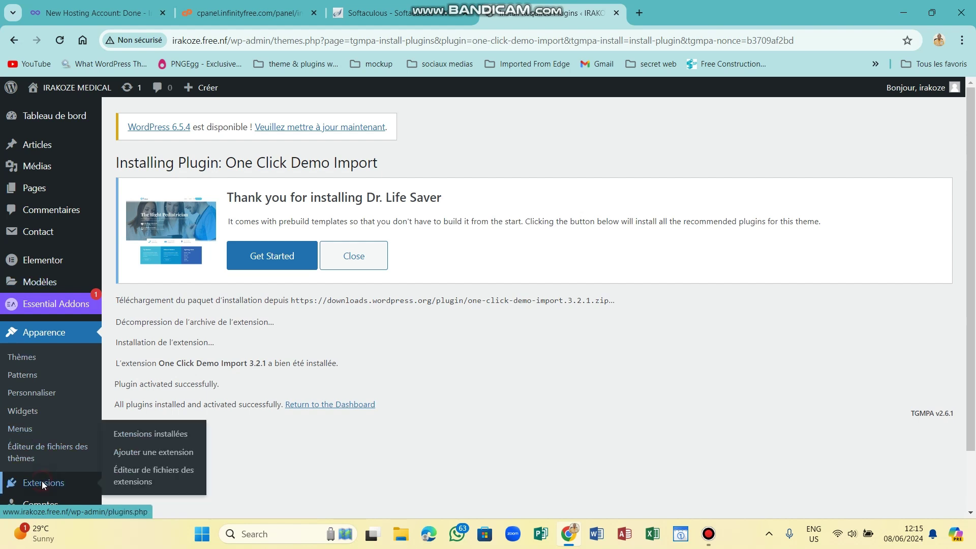
left_click(42, 481)
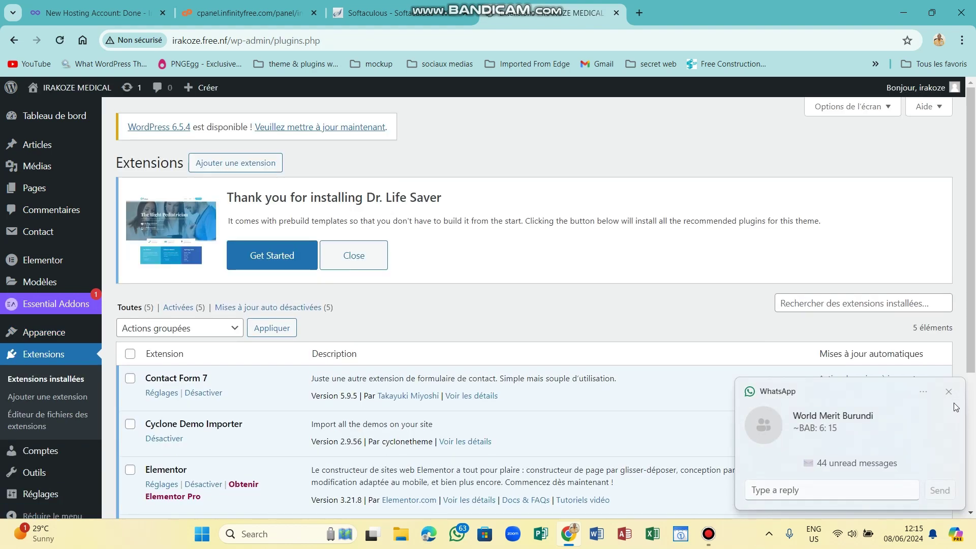
left_click(949, 392)
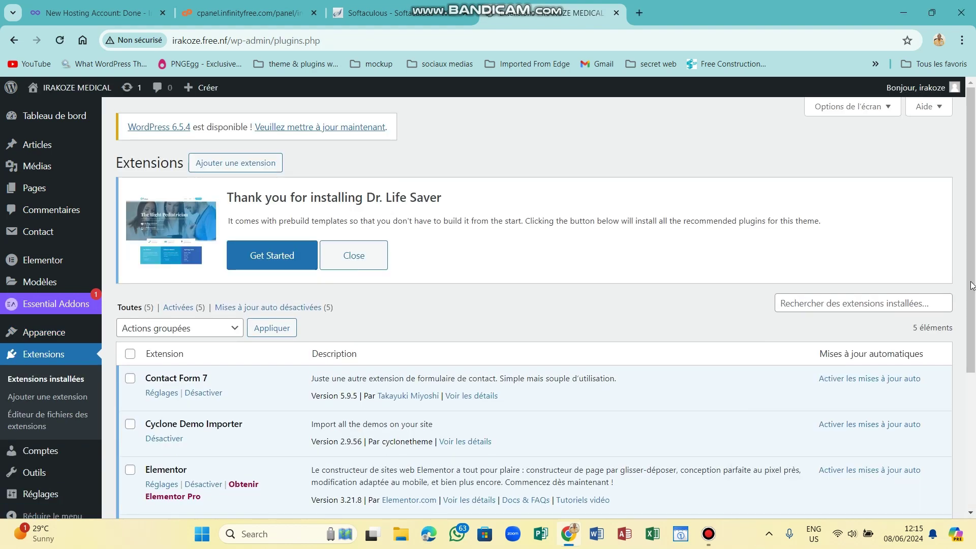
scroll(974, 326, "down", 2)
scroll(974, 376, "down", 1)
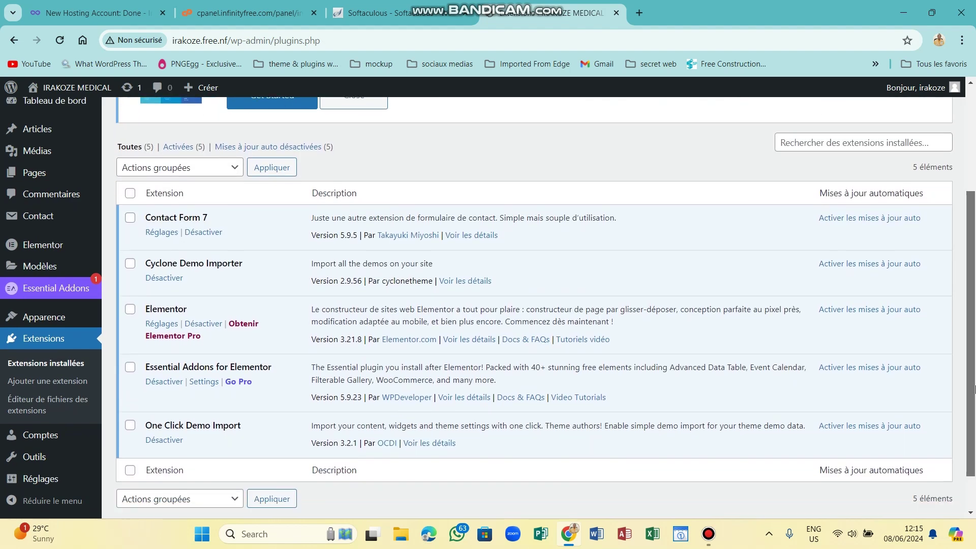
left_click_drag(975, 390, 975, 342)
scroll(453, 302, "up", 2)
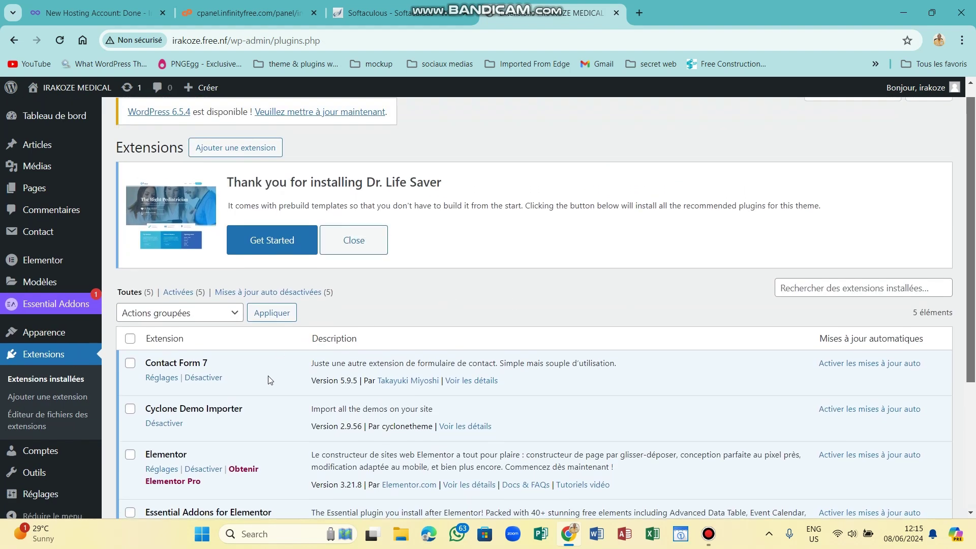
left_click(275, 241)
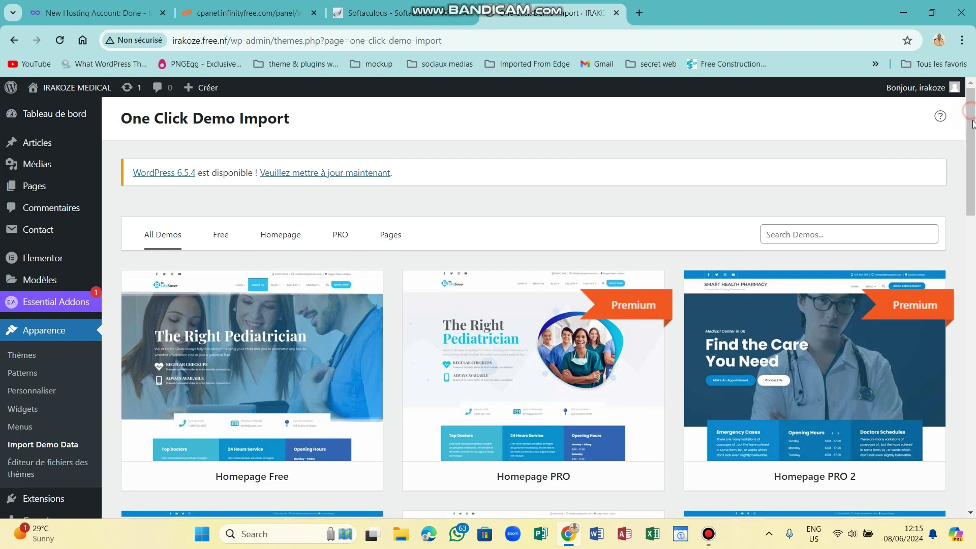
Import the Homepage Free demo with its required plugins via Continue & Import.
scroll(257, 334, "down", 1)
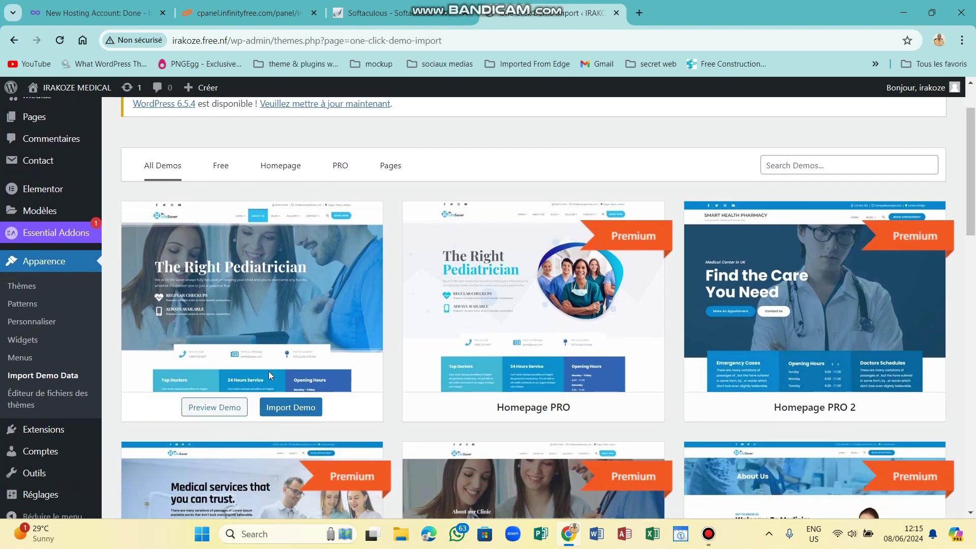
left_click(282, 409)
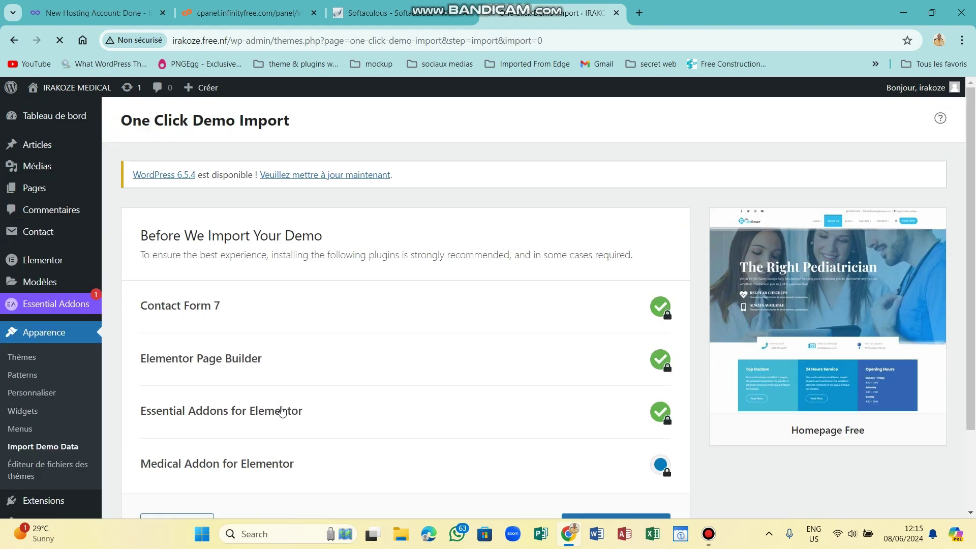
scroll(975, 326, "down", 1)
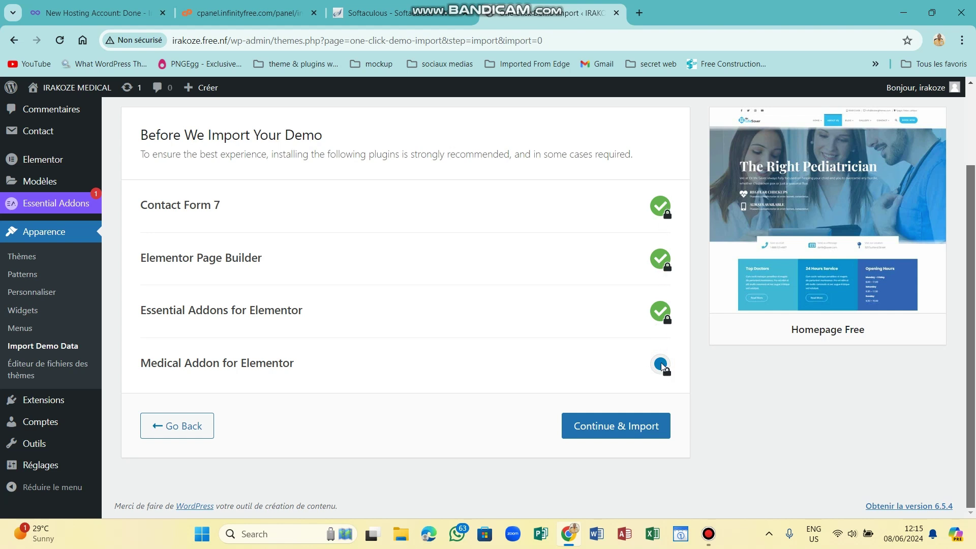
left_click(627, 426)
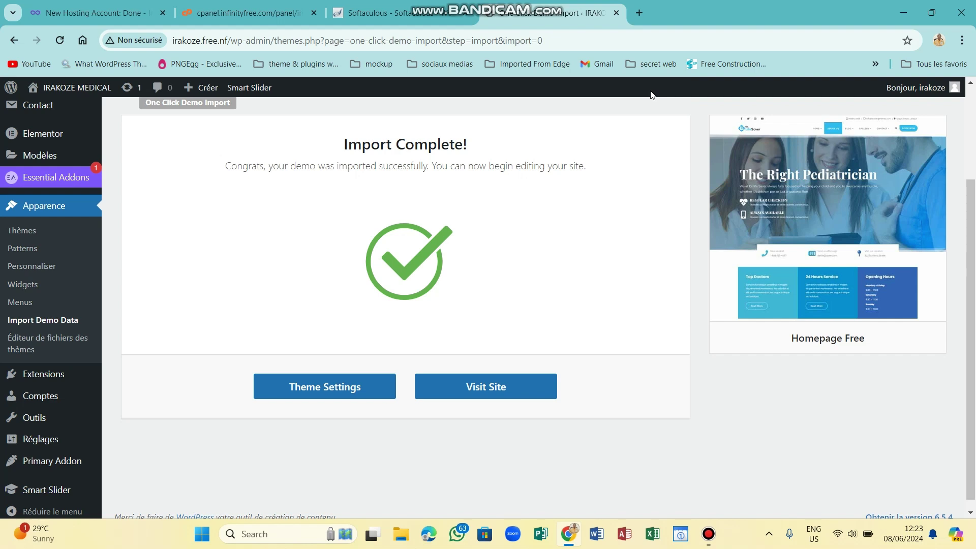
Open the live site in a new tab and scroll down to its footer.
left_click(482, 388)
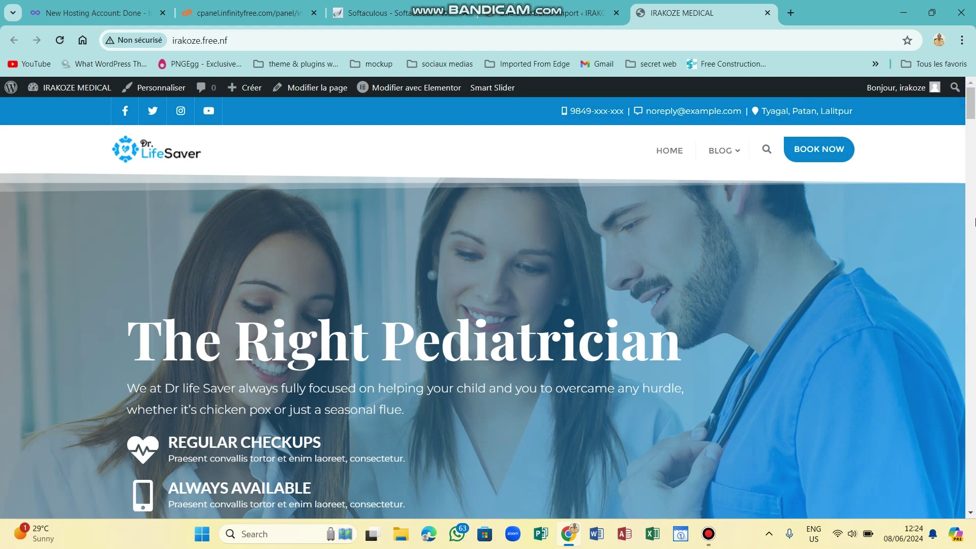
right_click(975, 222)
left_click(974, 110)
left_click_drag(975, 109, 975, 535)
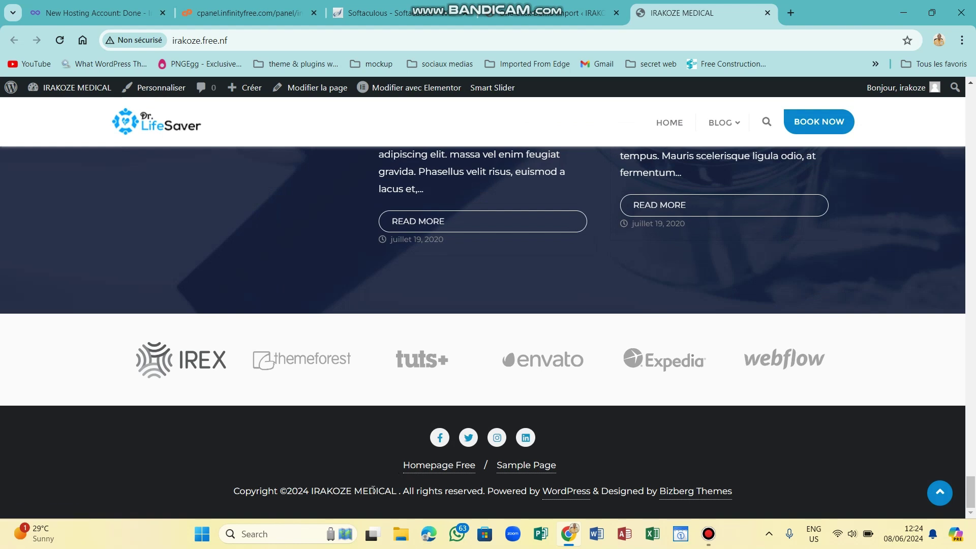
Copy the footer text 'Copyright ©2024 IRAKOZE MEDICAL' and launch Microsoft Word.
left_click_drag(397, 492, 236, 490)
right_click(248, 490)
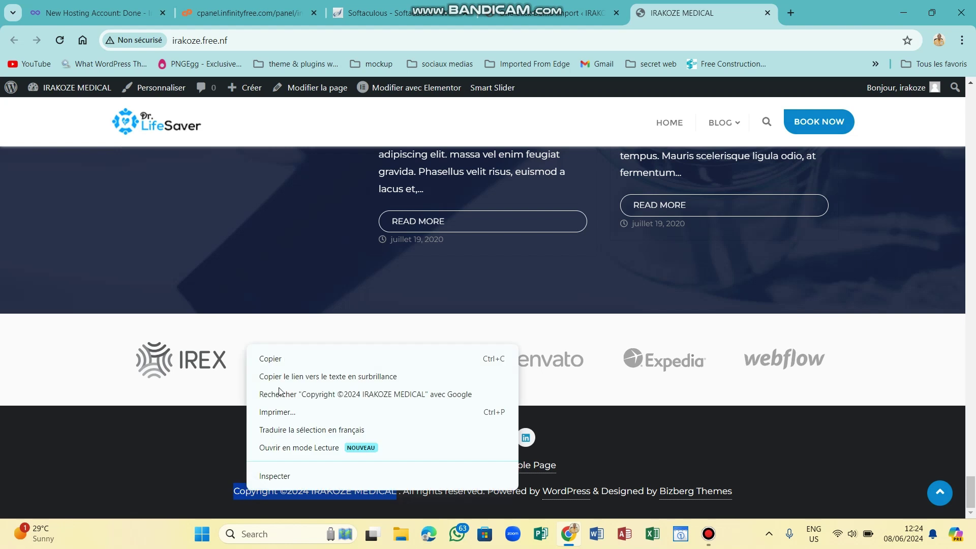
left_click(266, 359)
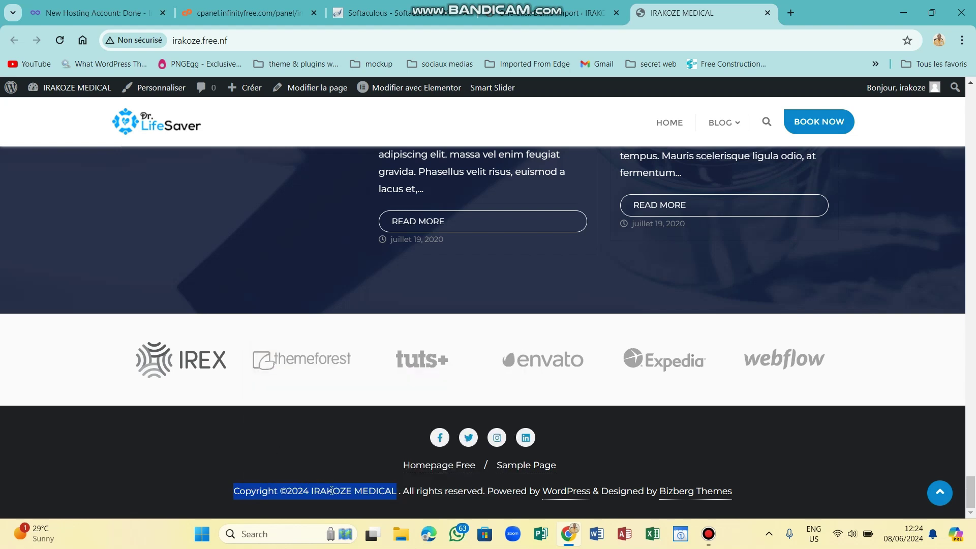
left_click(593, 535)
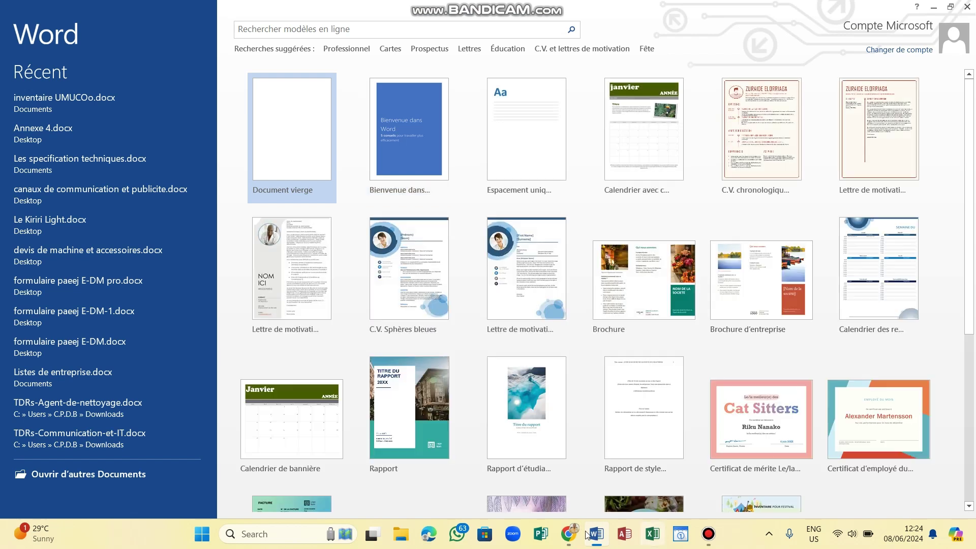
Recopy the full footer copyright line from the site and start a blank Word document.
left_click(500, 495)
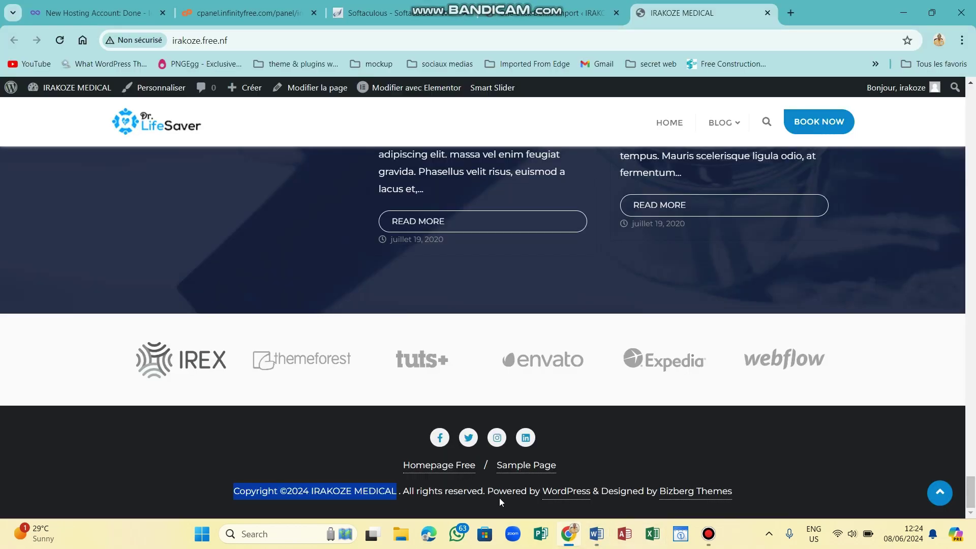
left_click(456, 489)
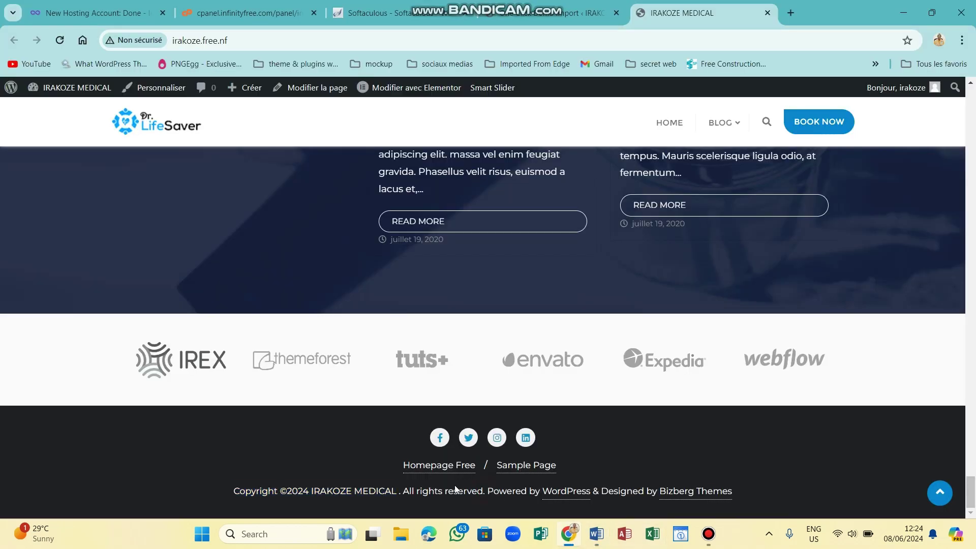
left_click_drag(450, 487, 344, 493)
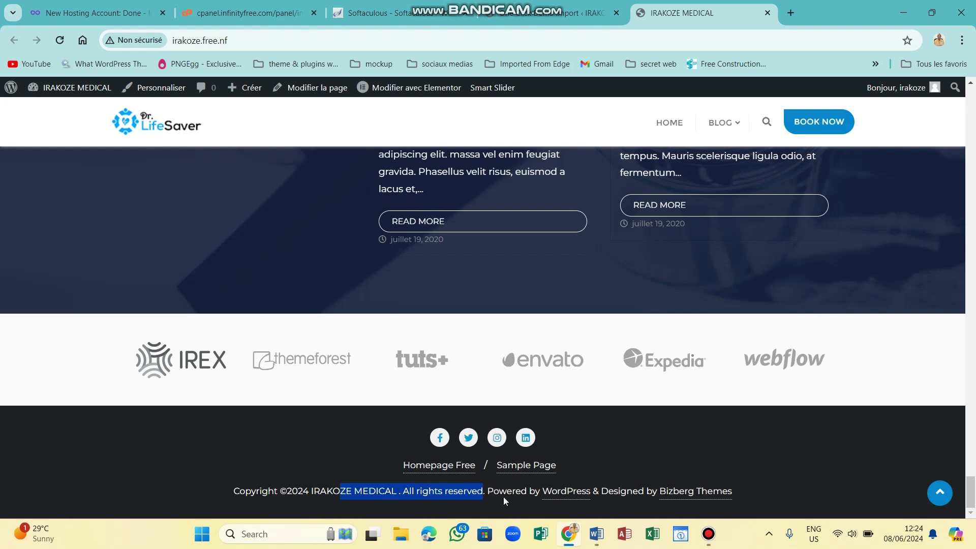
left_click_drag(540, 493, 234, 492)
right_click(250, 491)
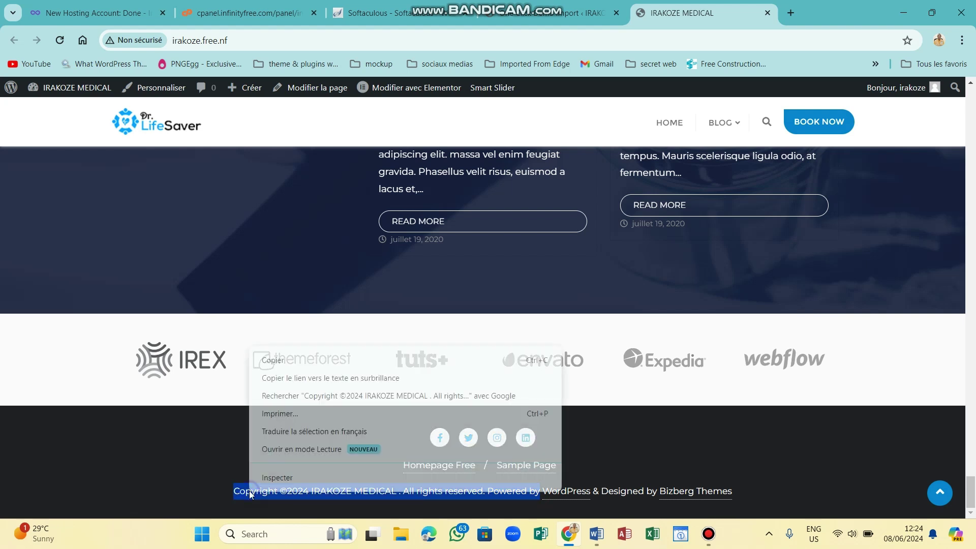
left_click(262, 360)
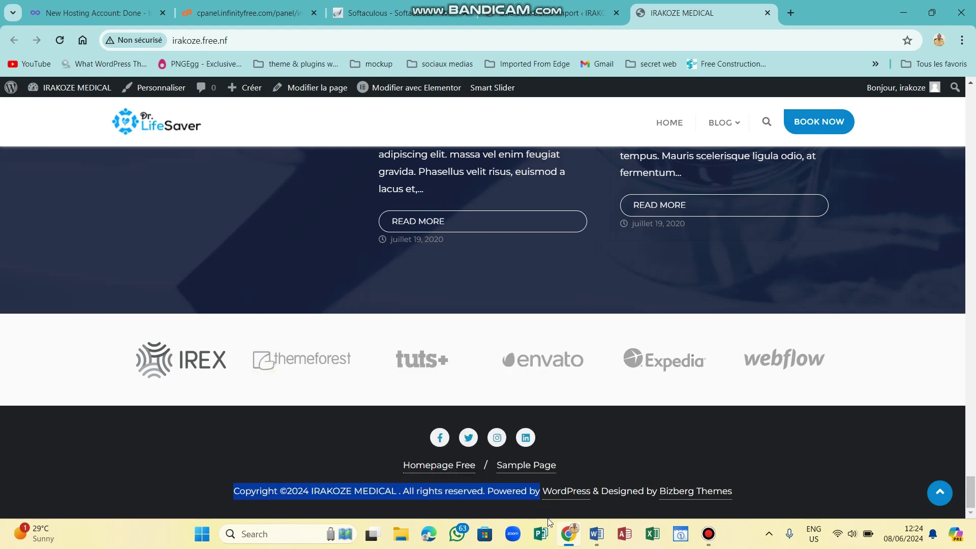
left_click(596, 534)
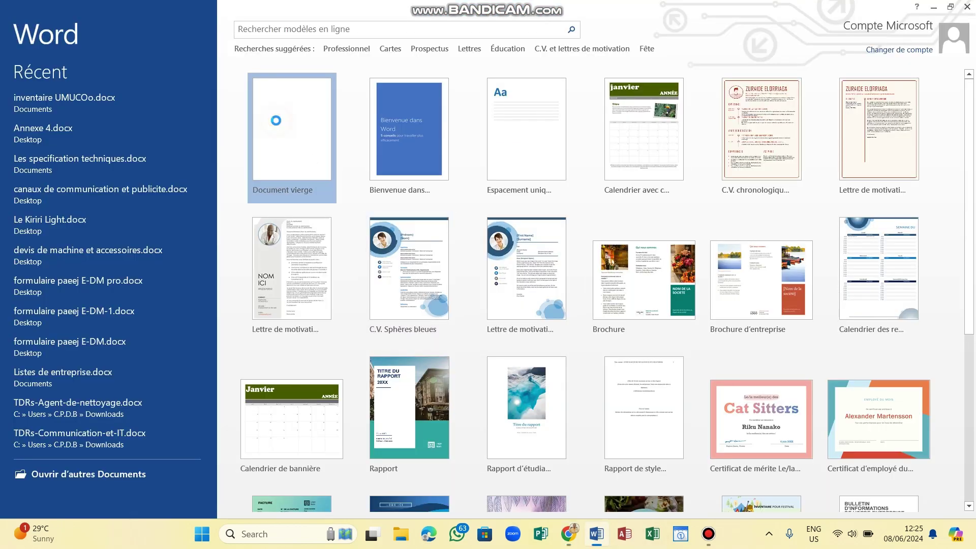
left_click(278, 125)
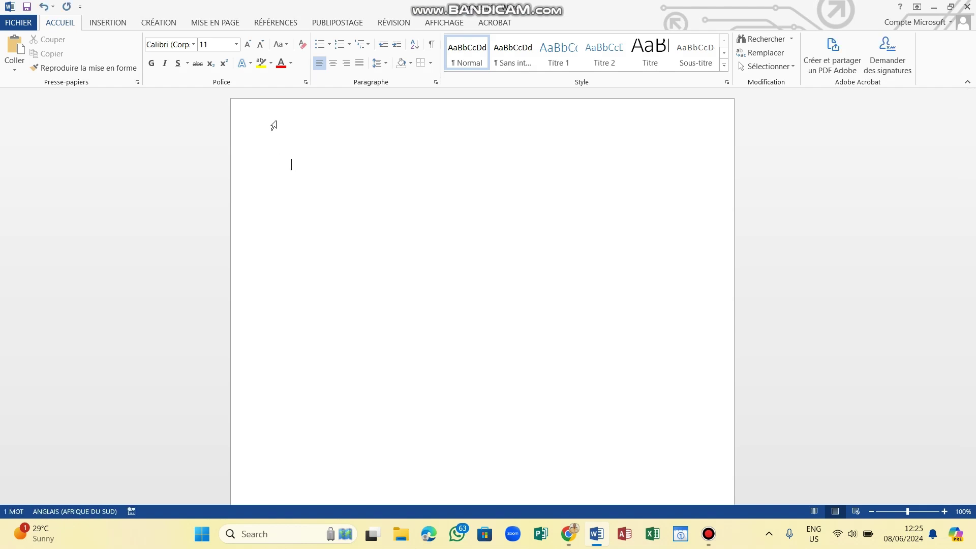
Paste the copyright line, then revert a trial red font colour to Automatic with no highlight.
key("ctrl+v")
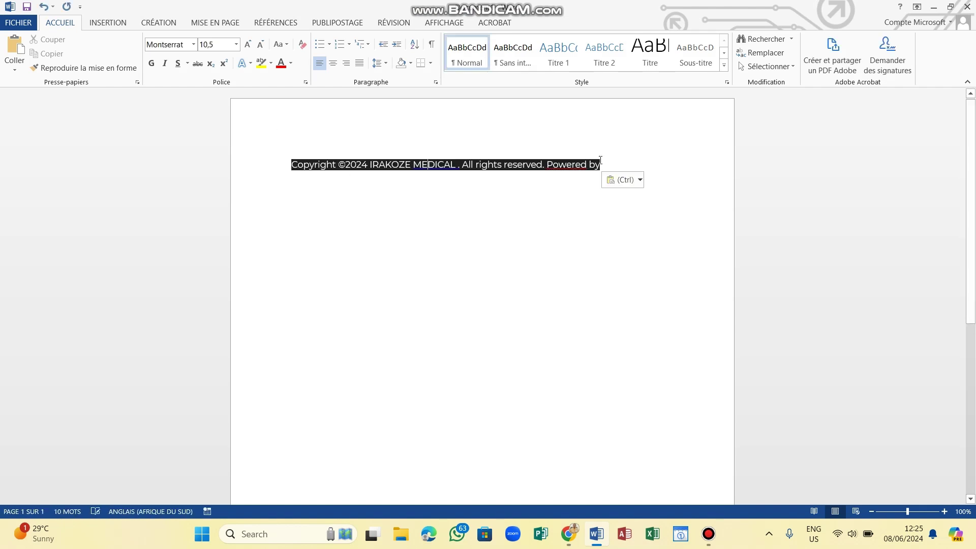
left_click_drag(601, 161, 302, 162)
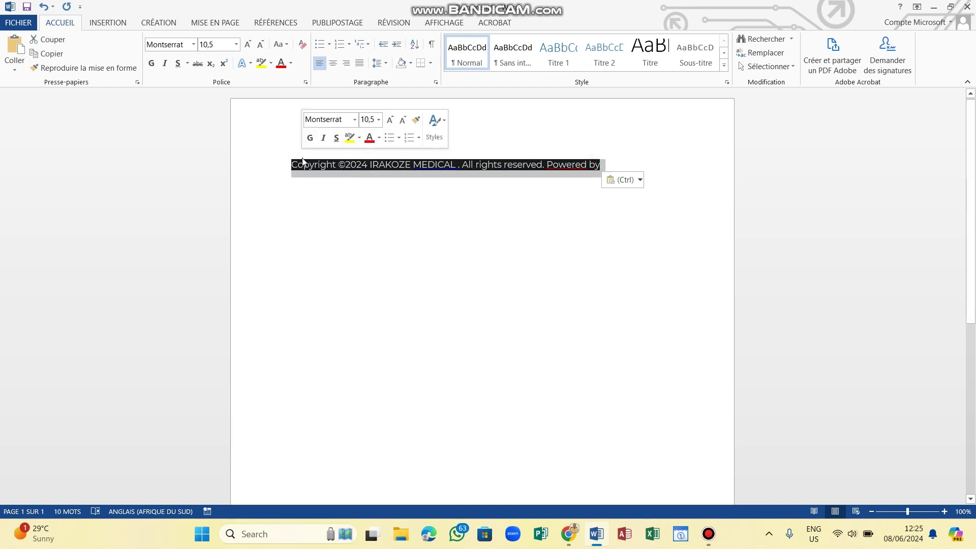
left_click(282, 63)
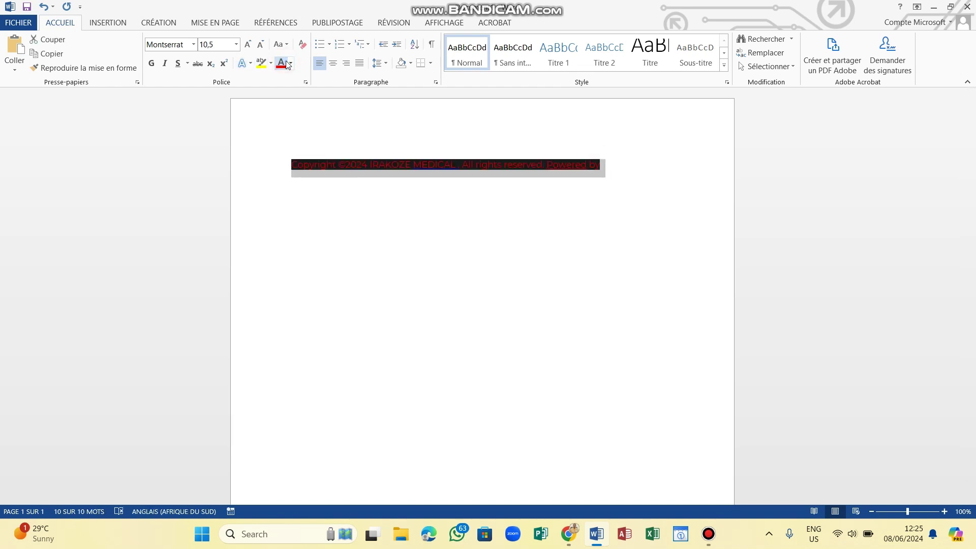
left_click(286, 63)
left_click(292, 64)
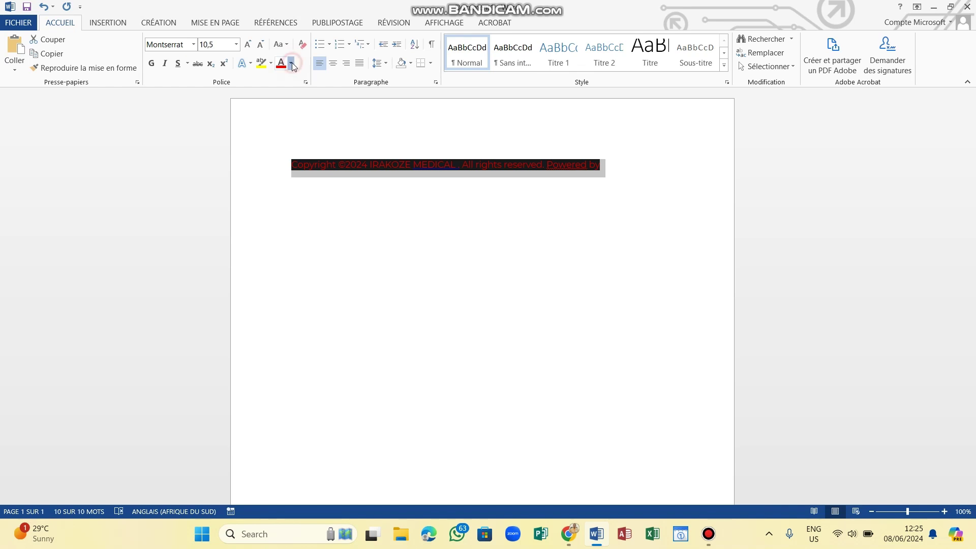
left_click(297, 78)
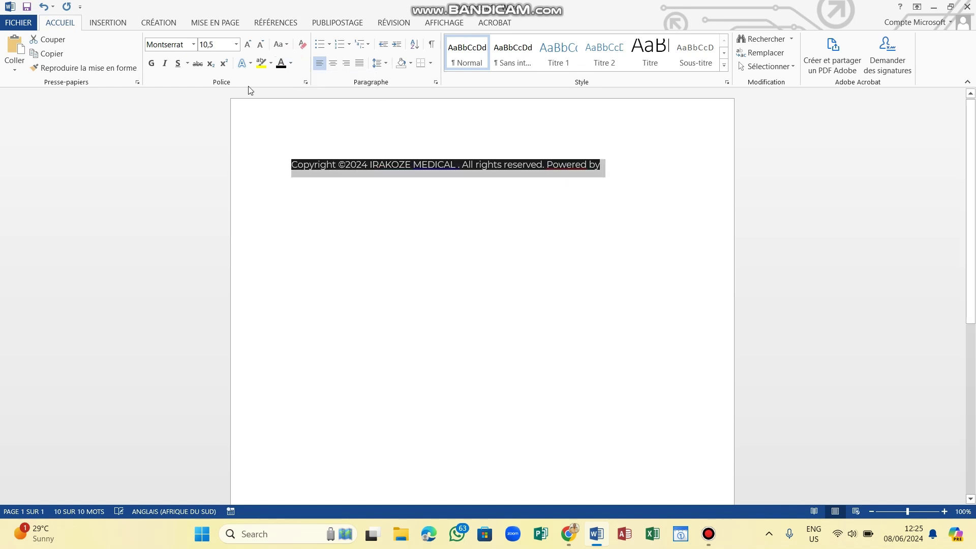
left_click(272, 64)
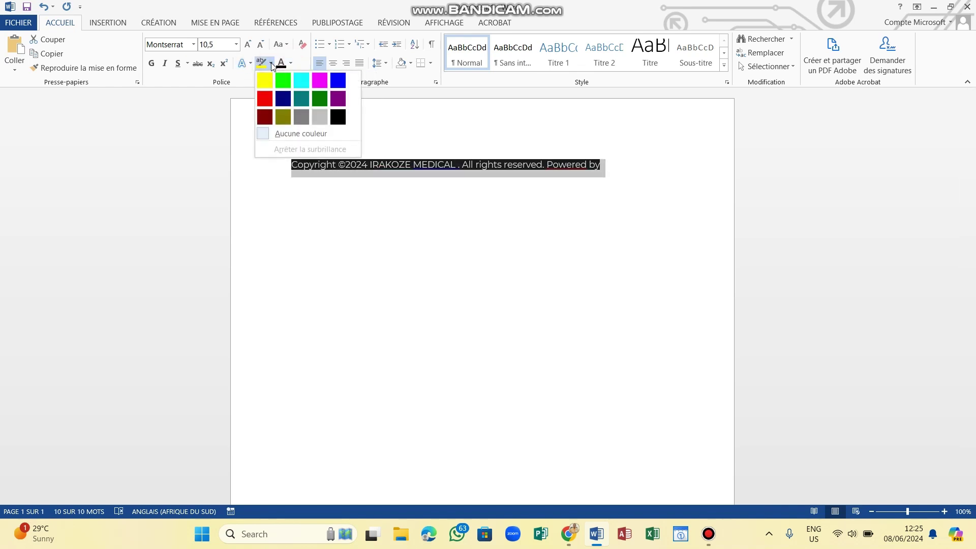
left_click(277, 134)
Reselect the pasted line and browse font colours, leaving its formatting unchanged.
left_click(345, 229)
left_click(346, 229)
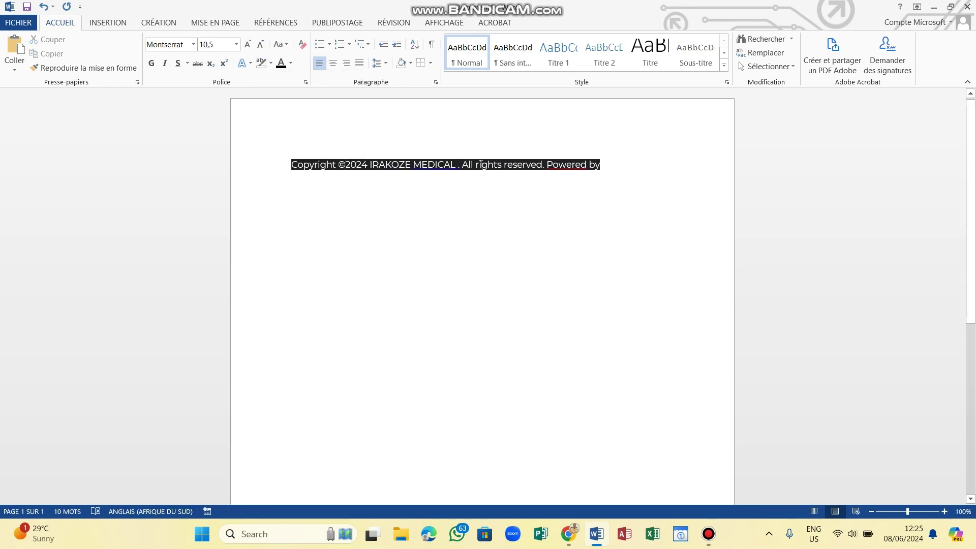
left_click_drag(619, 165, 289, 173)
left_click(291, 63)
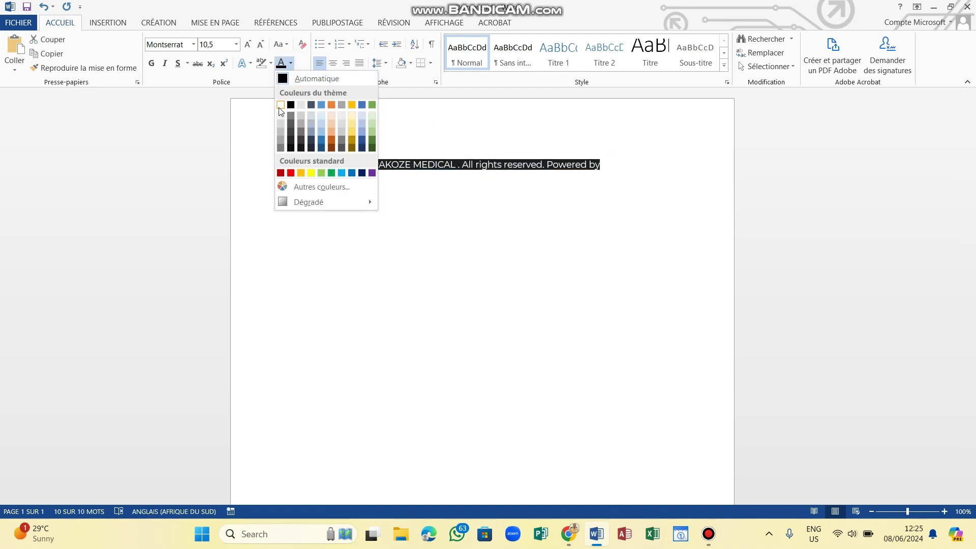
left_click(320, 231)
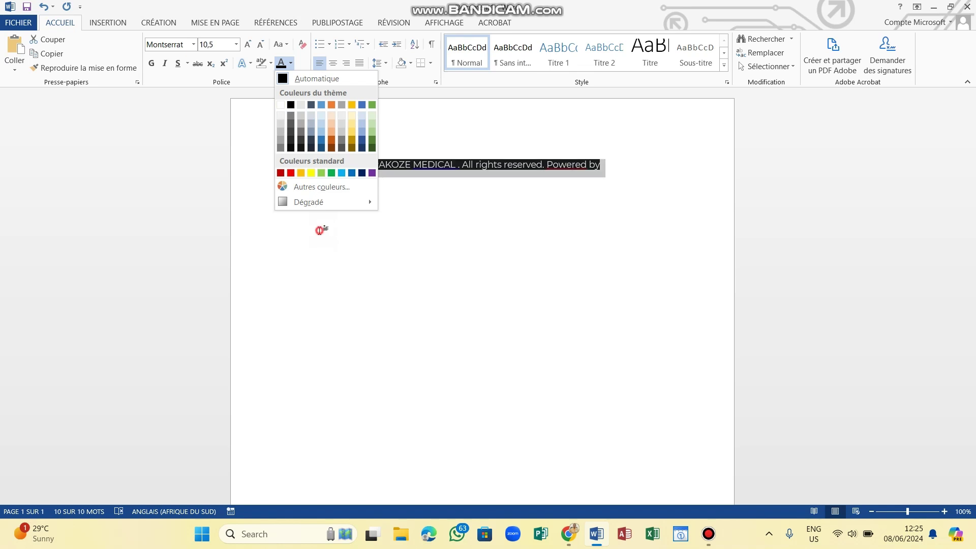
left_click(430, 232)
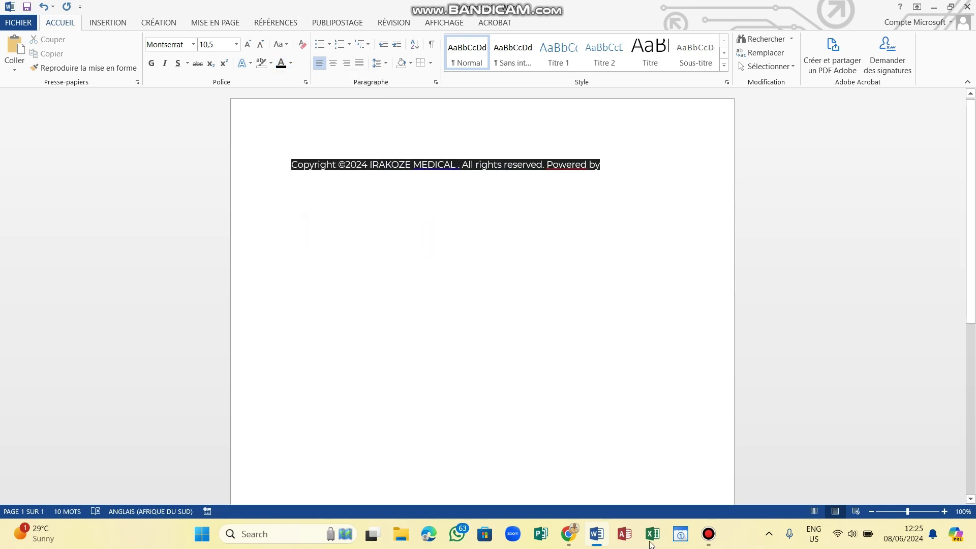
Switch back to the IRAKOZE MEDICAL site in Chrome, scroll to the top, and choose Personnaliser.
left_click(569, 534)
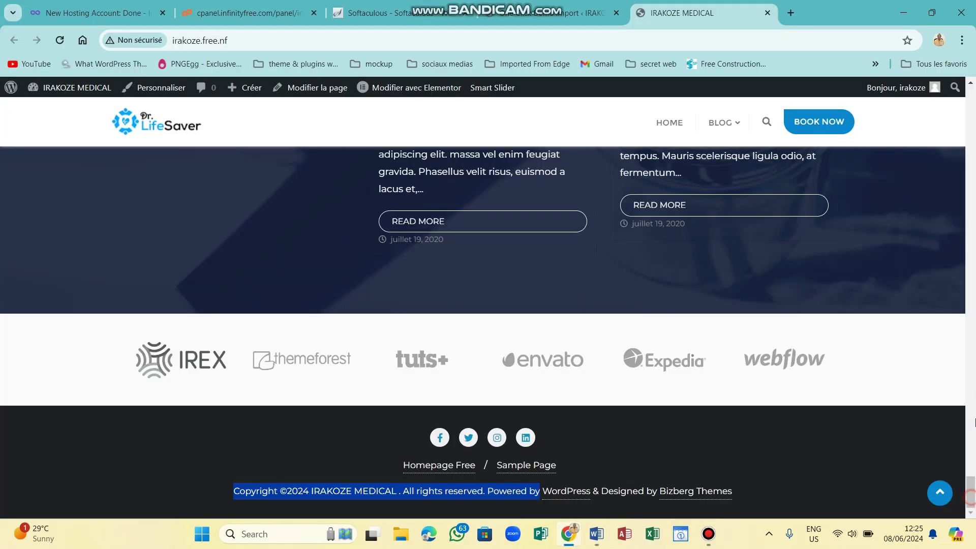
scroll(974, 313, "up", 3)
left_click_drag(975, 314, 975, 91)
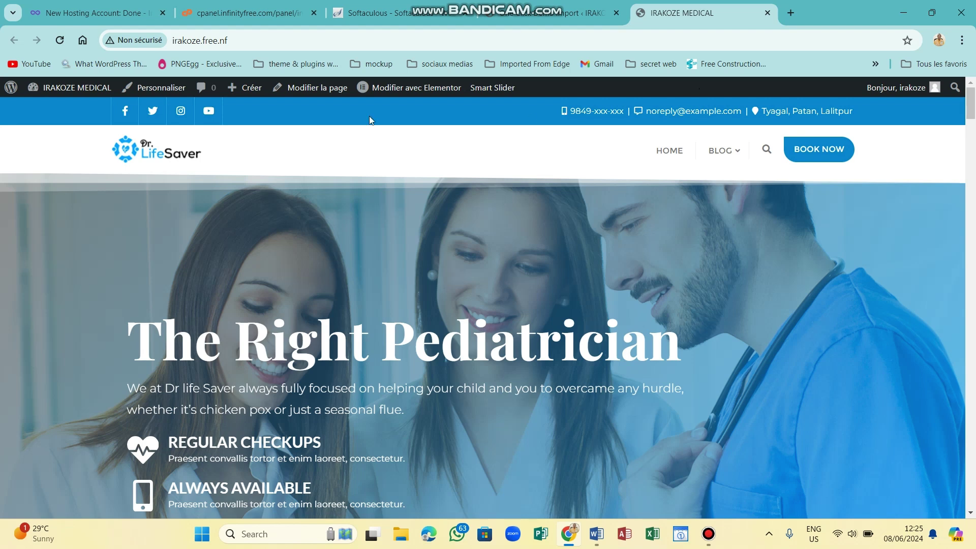
left_click(148, 89)
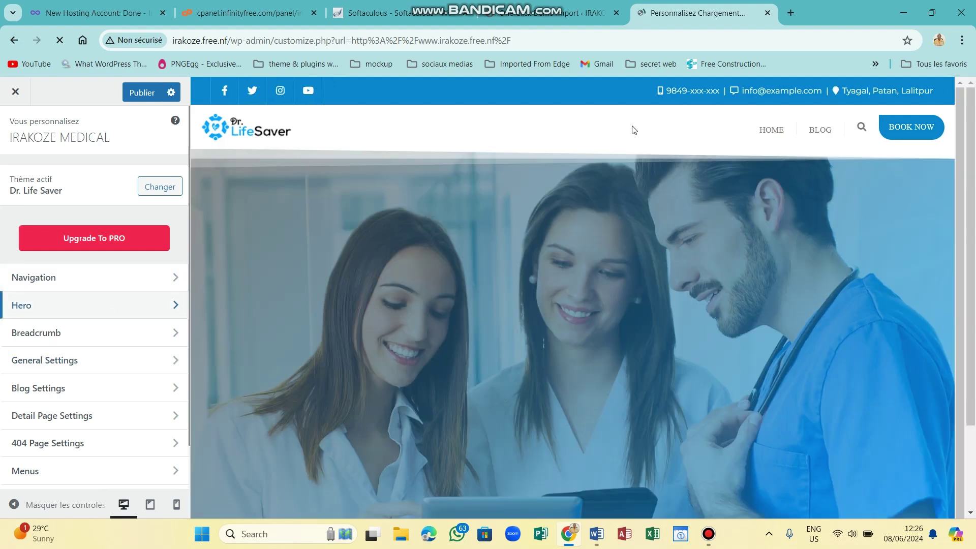
Go to Navigation > Top Bar in the Customizer sidebar.
left_click(44, 285)
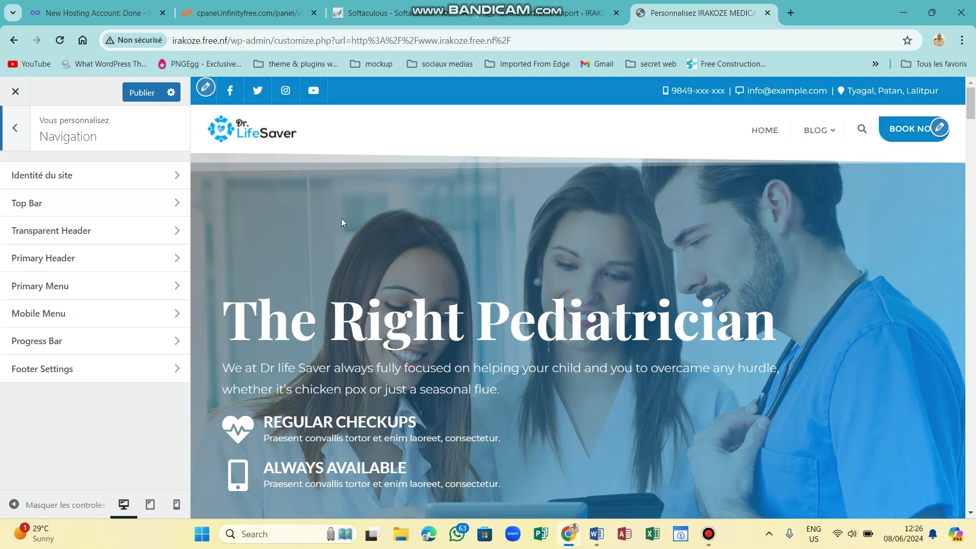
left_click(51, 202)
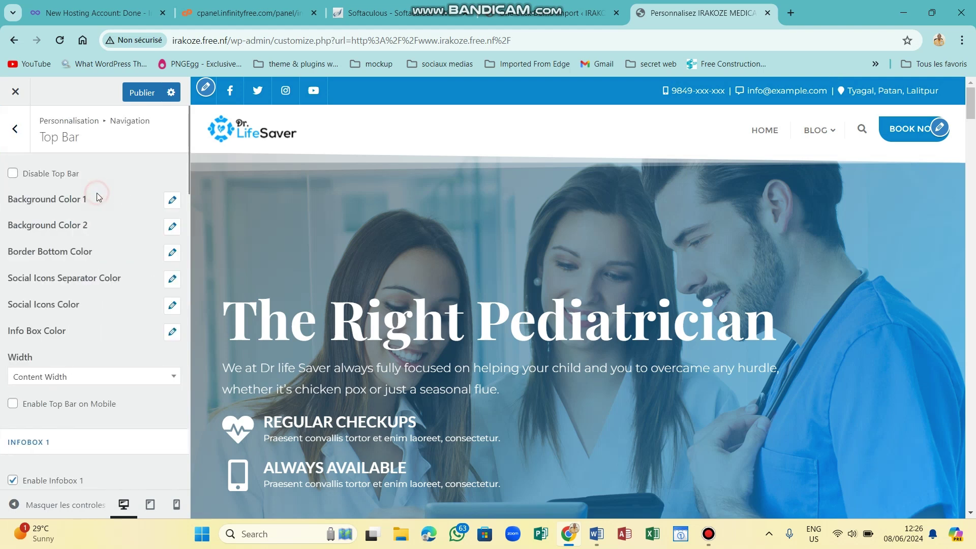
Set Infobox 1's Icon 1 to the WhatsApp icon found by searching 'whatsapp'.
scroll(98, 196, "down", 3)
scroll(98, 197, "down", 5)
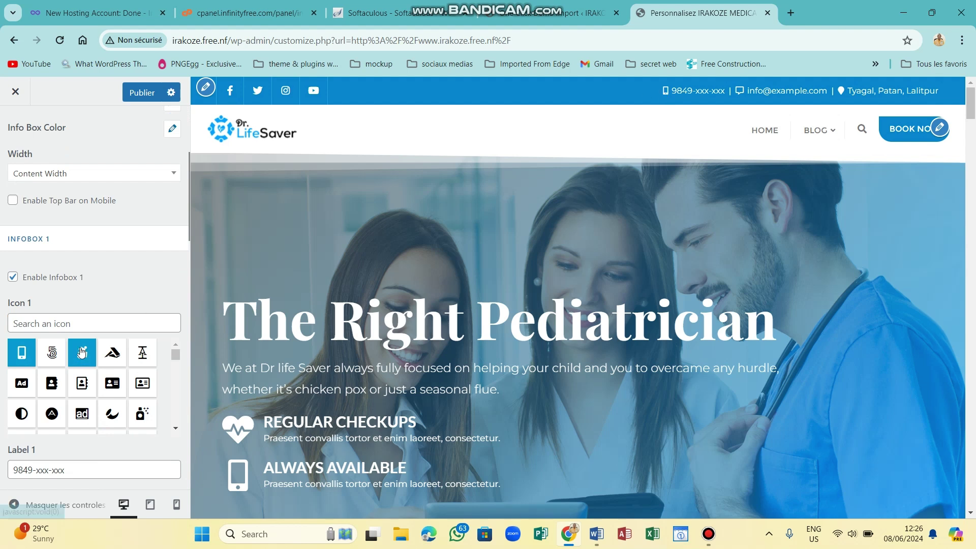
left_click(51, 319)
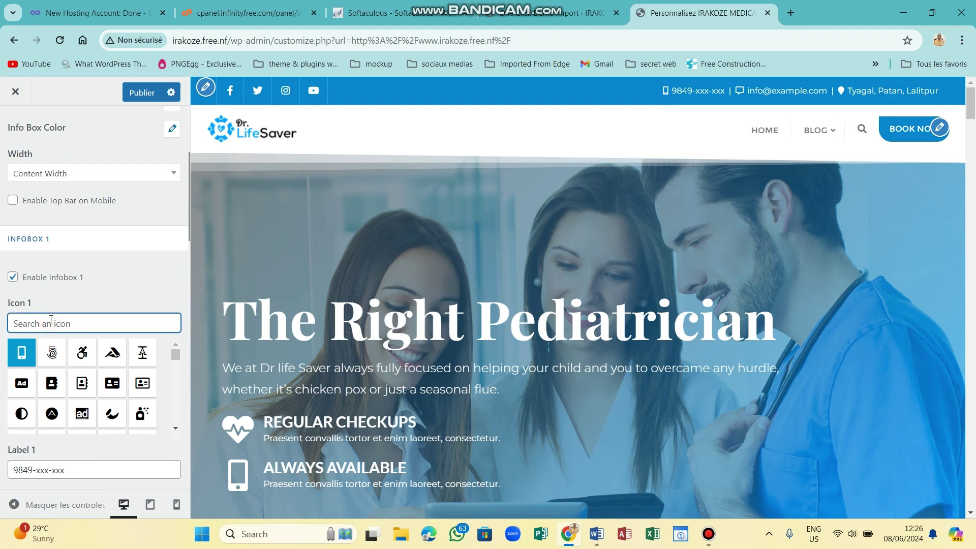
type("whatsapp")
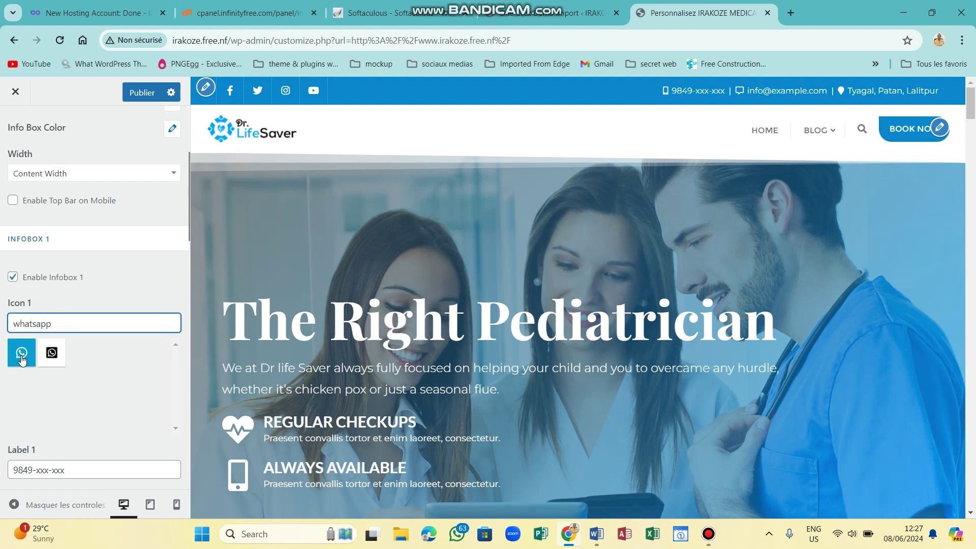
left_click(22, 356)
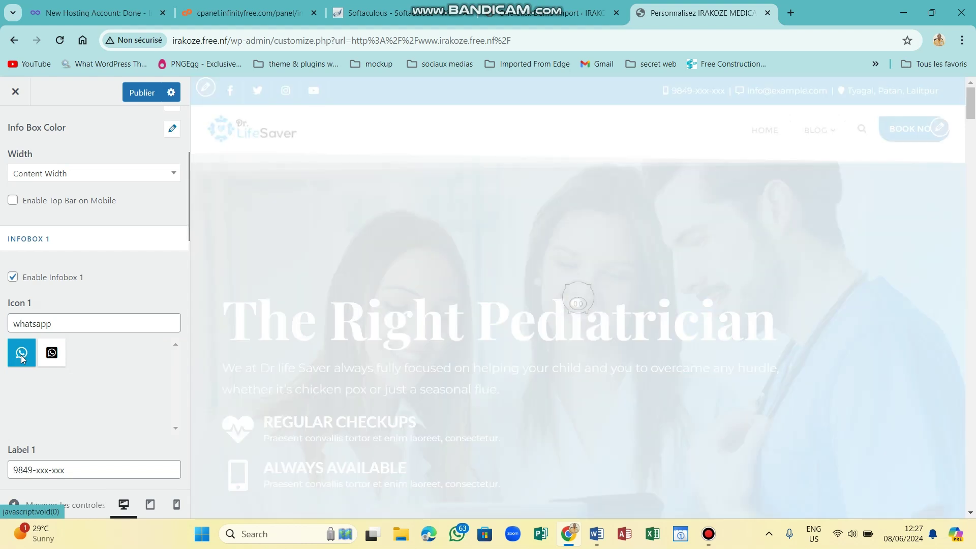
Replace Label 1's 9849-xxx-xxx placeholder with the clinic's WhatsApp phone number.
left_click(71, 469)
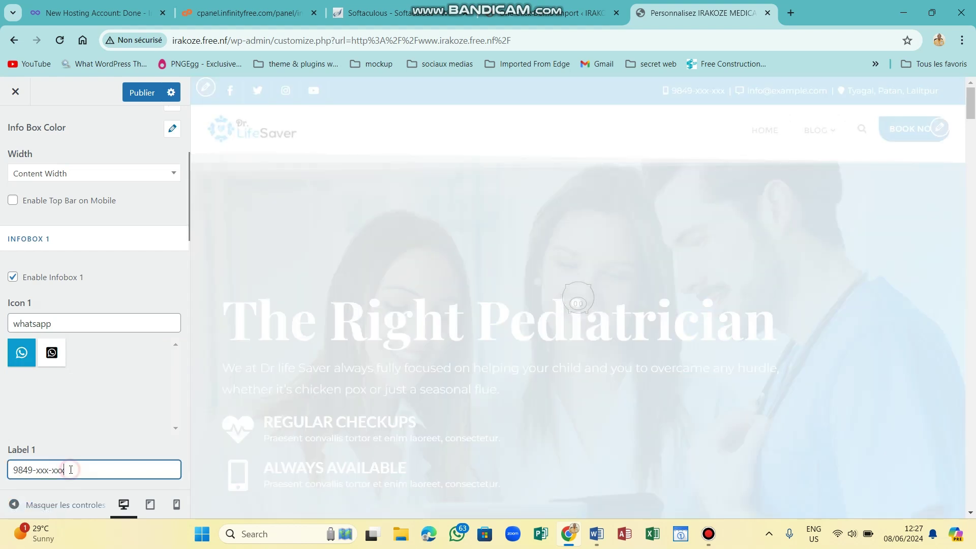
key("BackSpace")
key("BackSpace")
key("BackSpace")
key("BackSpace")
key("BackSpace")
key("BackSpace")
key("BackSpace")
key("BackSpace")
key("BackSpace")
key("BackSpace")
key("BackSpace")
key("BackSpace")
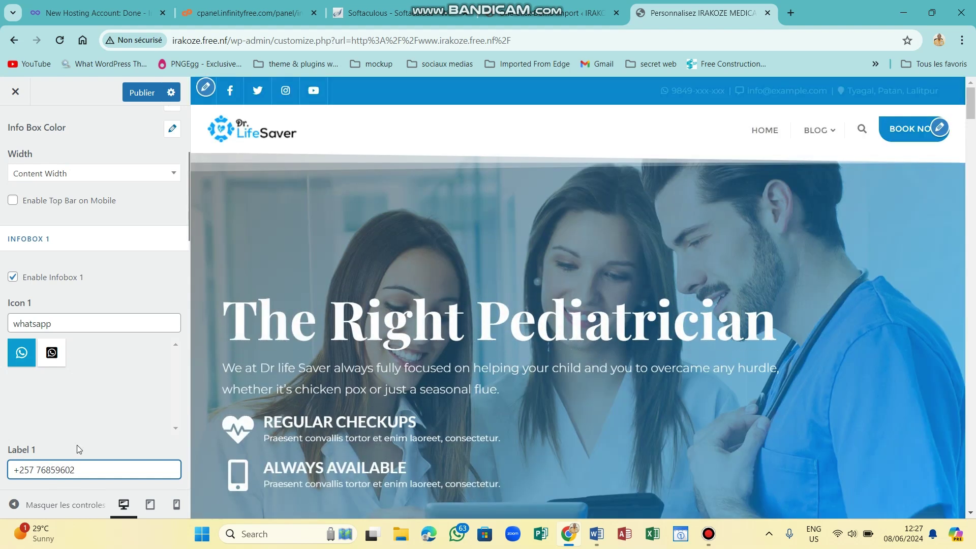
left_click(90, 404)
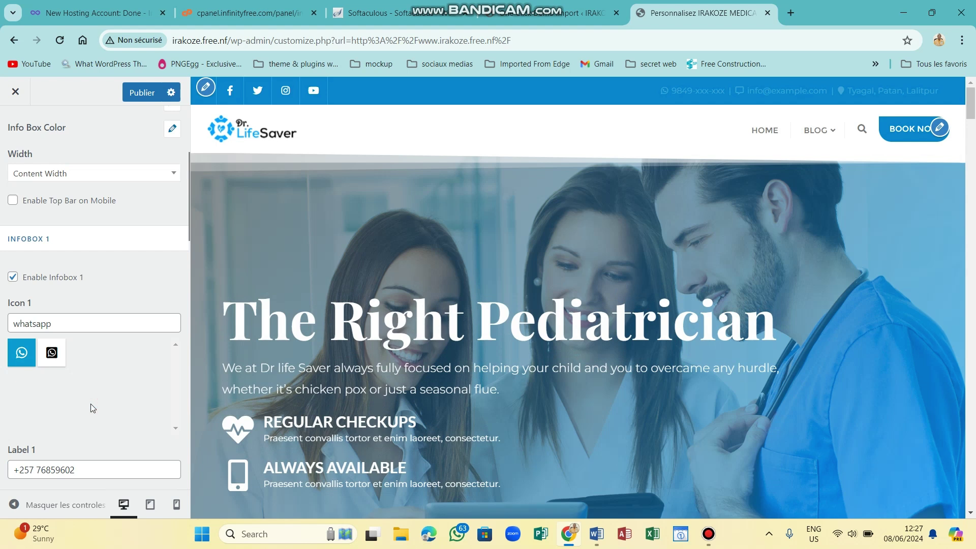
scroll(91, 403, "down", 5)
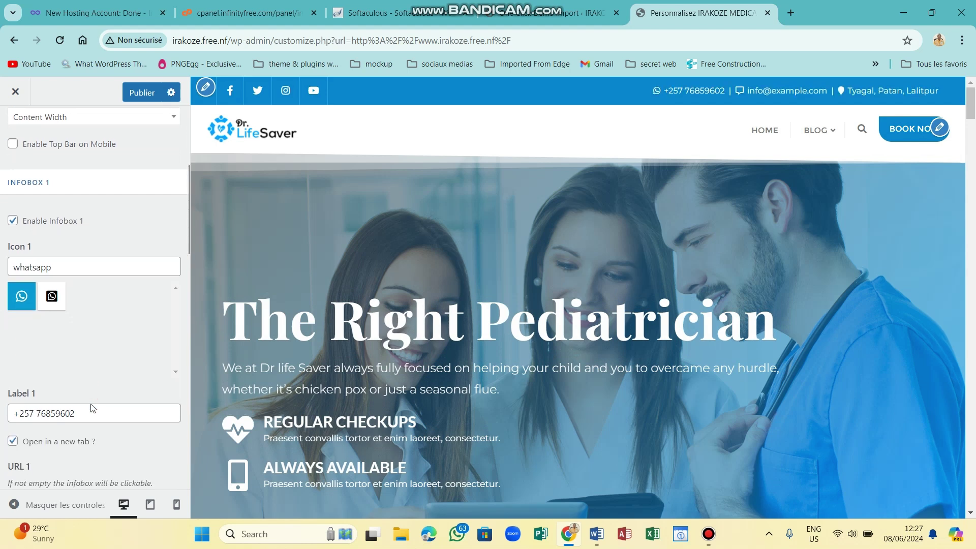
scroll(91, 403, "down", 4)
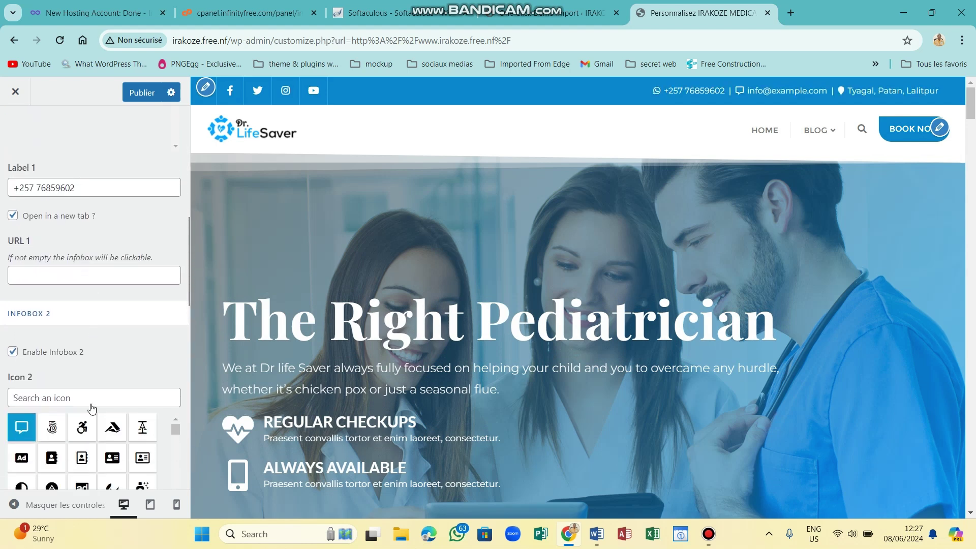
left_click(98, 424)
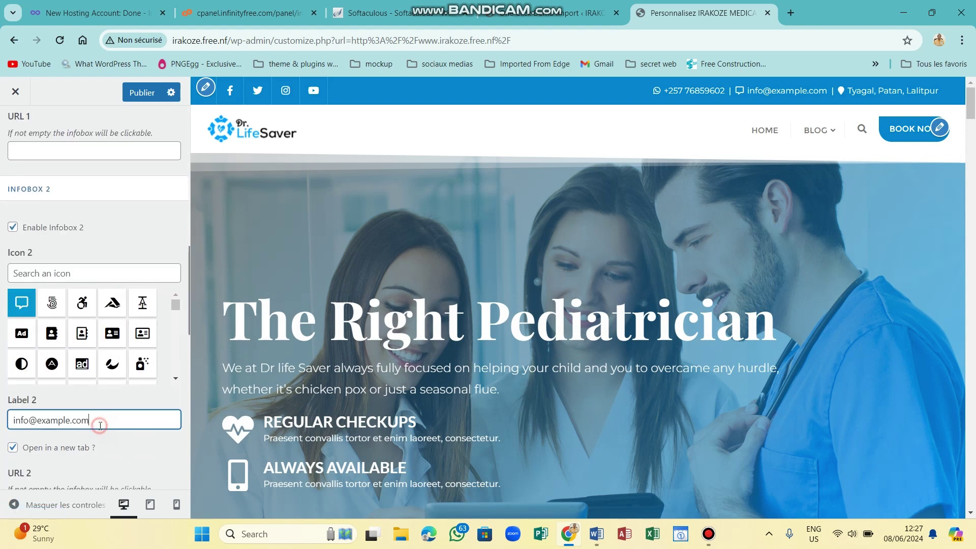
key("BackSpace")
key("BackSpace")
key("BackSpace")
key("BackSpace")
key("BackSpace")
key("BackSpace")
key("BackSpace")
key("BackSpace")
key("BackSpace")
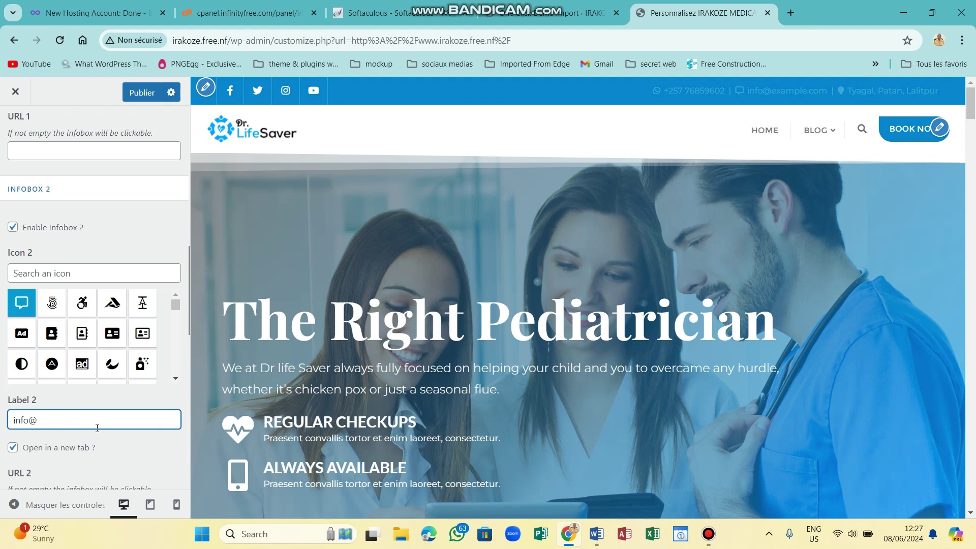
type("akoze")
key("ctrl+a")
key("BackSpace")
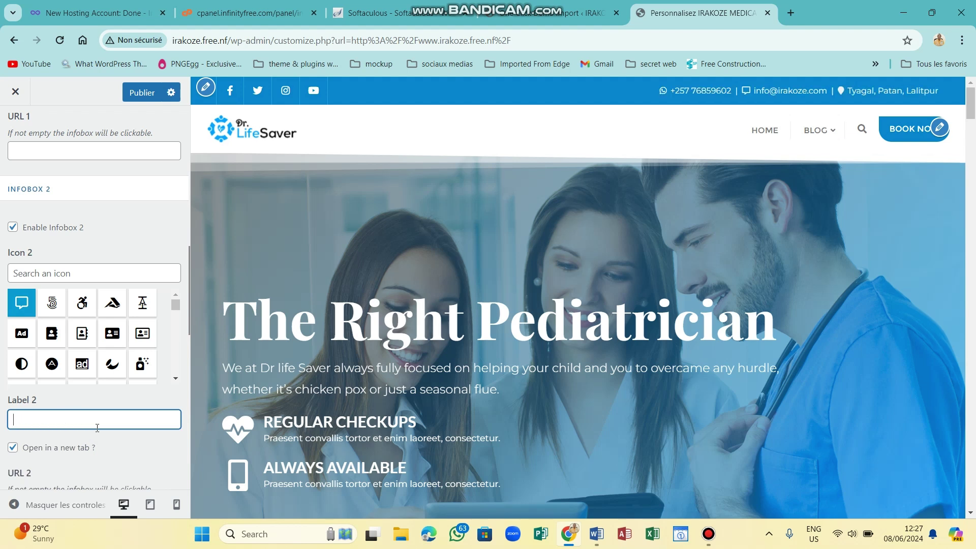
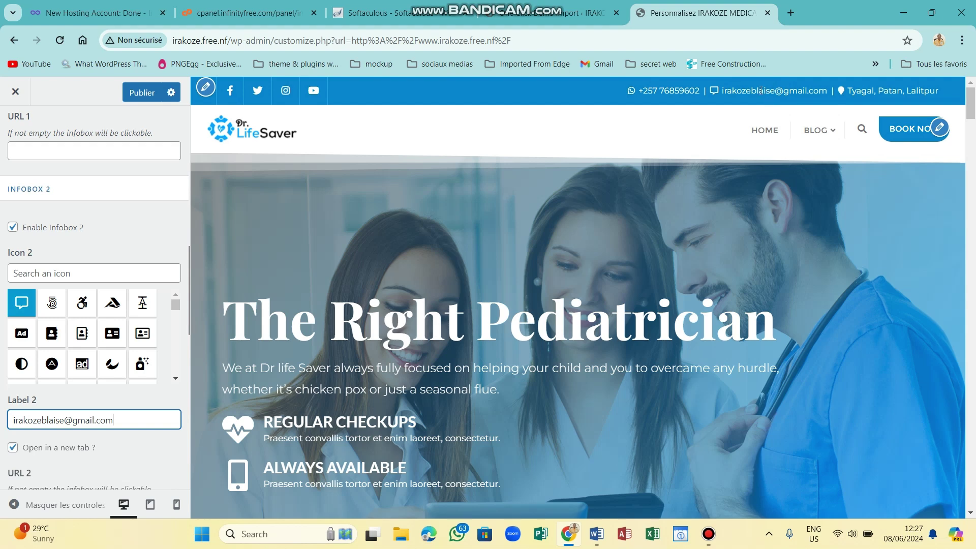
Replace Infobox 3's old Patan location label with the Kiriri street address.
left_click(145, 432)
scroll(146, 435, "down", 6)
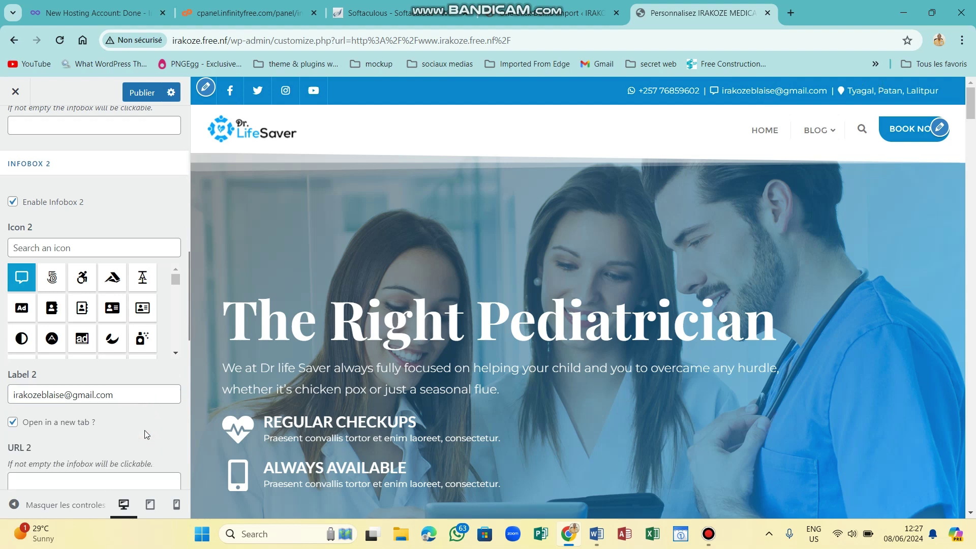
left_click(107, 474)
key("BackSpace")
key("BackSpace")
key("BackSpace")
key("BackSpace")
key("BackSpace")
key("BackSpace")
key("BackSpace")
key("BackSpace")
key("BackSpace")
key("BackSpace")
key("BackSpace")
key("BackSpace")
key("BackSpace")
key("BackSpace")
key("BackSpace")
key("BackSpace")
key("BackSpace")
key("BackSpace")
key("BackSpace")
key("BackSpace")
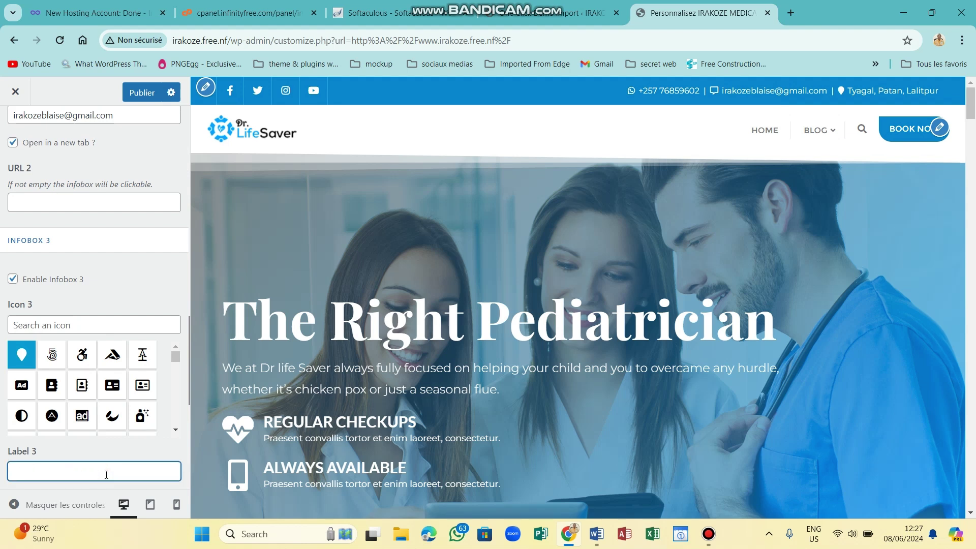
type("kriri")
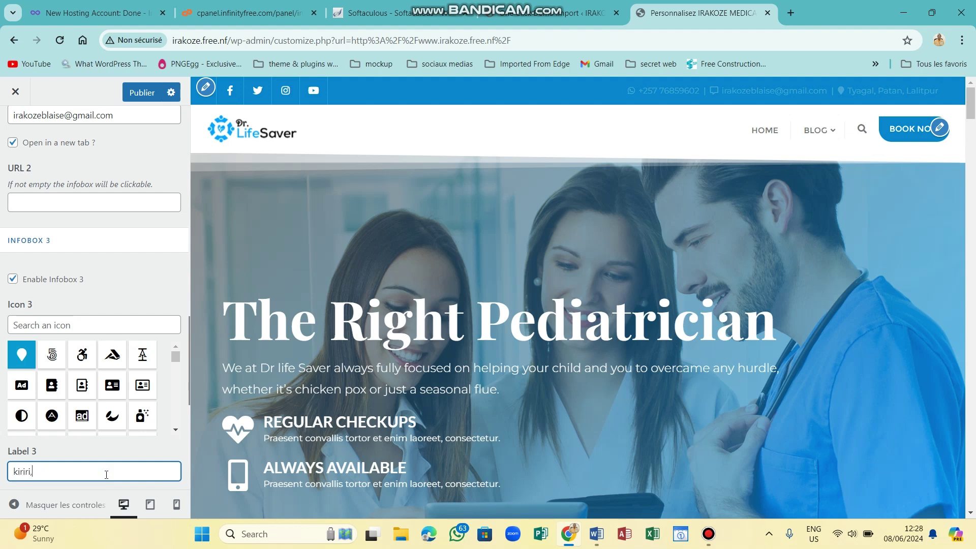
type("ri,av juillet")
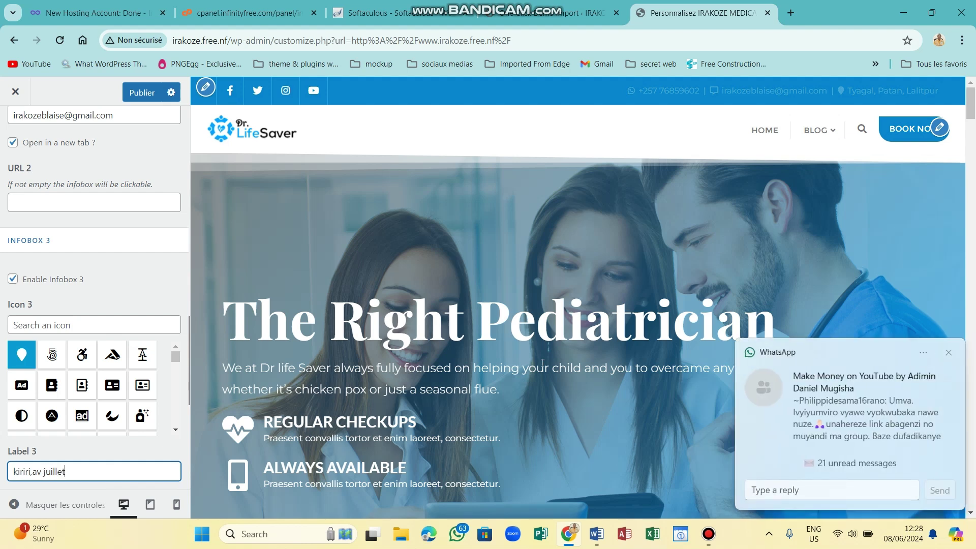
Dismiss the WhatsApp notification and publish the updated top bar labels.
left_click(949, 352)
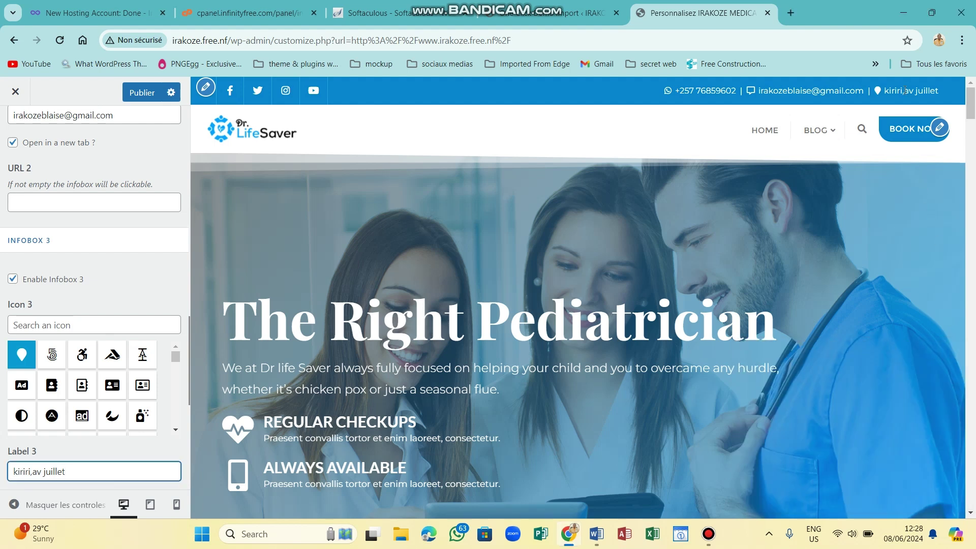
left_click(135, 96)
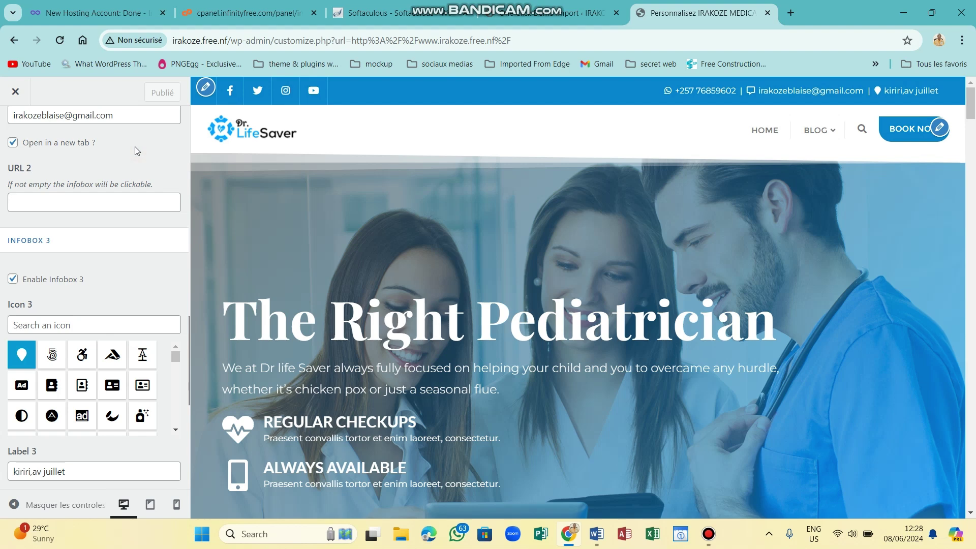
scroll(136, 147, "up", 3)
Look through Footer Settings, then go back to the Customizer's top-level section list.
scroll(135, 150, "up", 13)
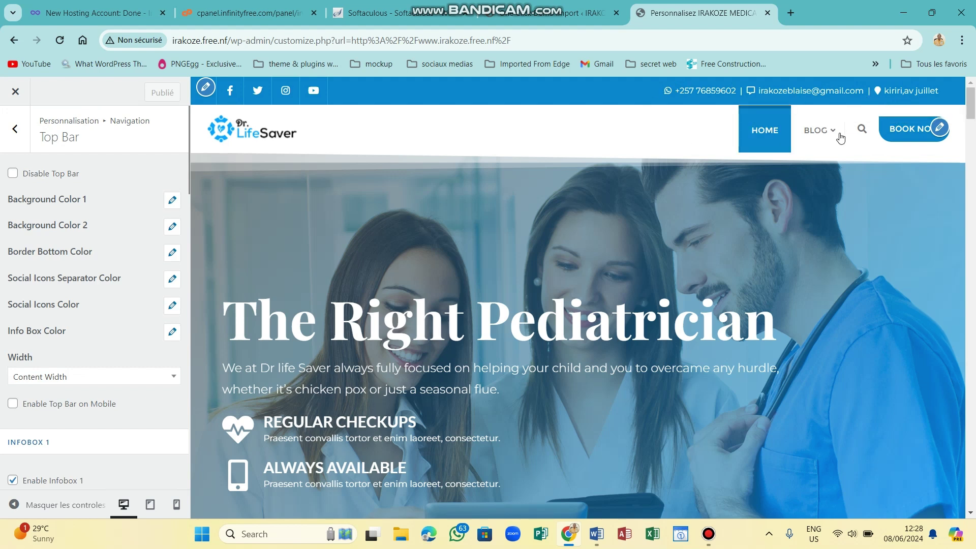
mouse_move(814, 136)
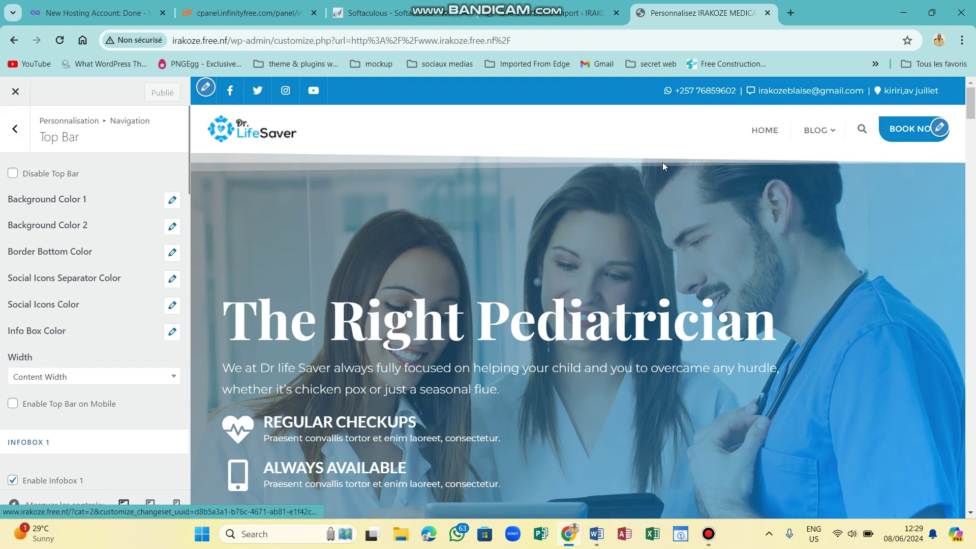
left_click(15, 132)
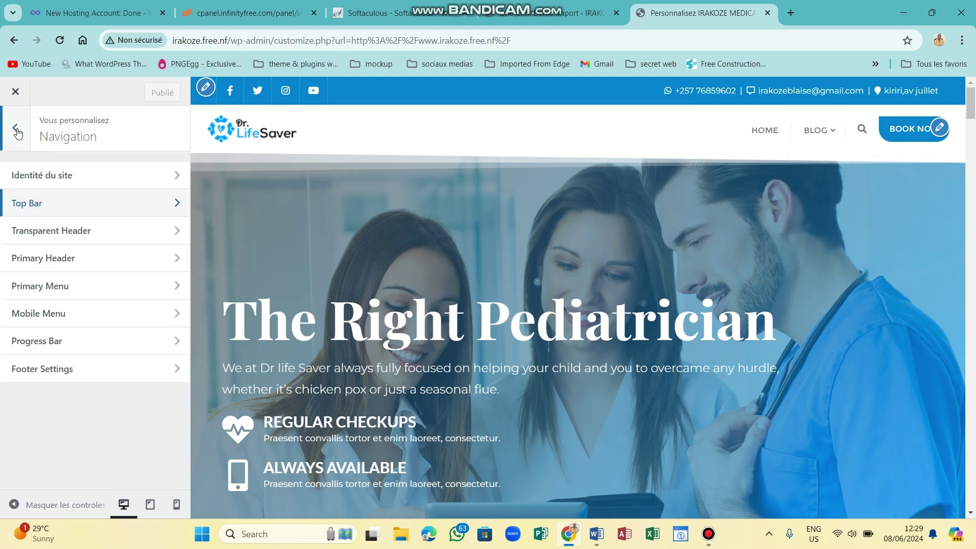
left_click(64, 372)
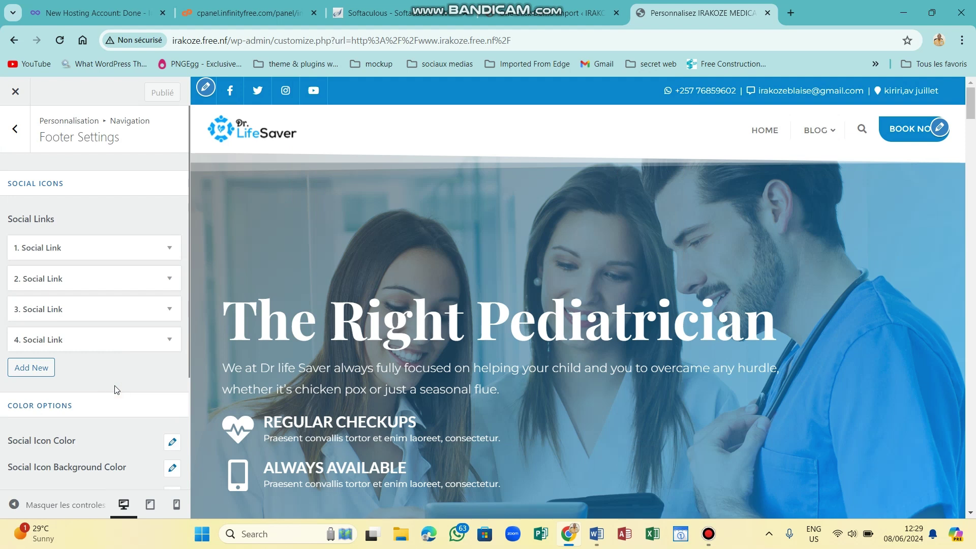
scroll(115, 389, "down", 3)
scroll(116, 389, "up", 1)
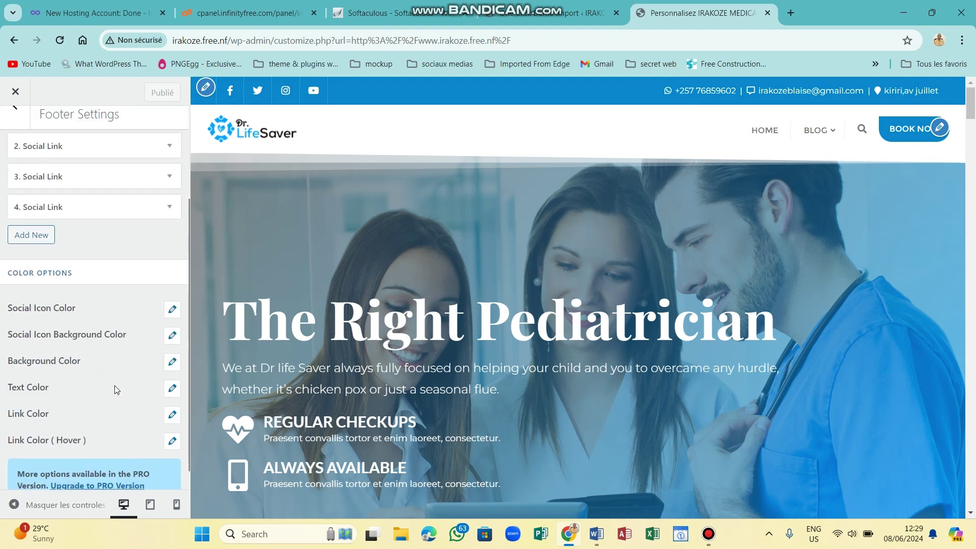
scroll(116, 390, "up", 3)
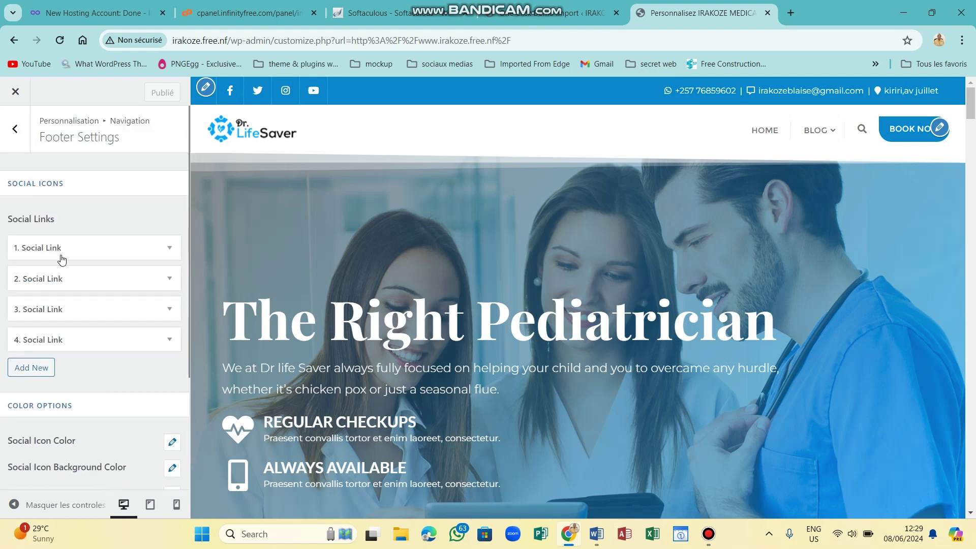
left_click(19, 138)
left_click(20, 134)
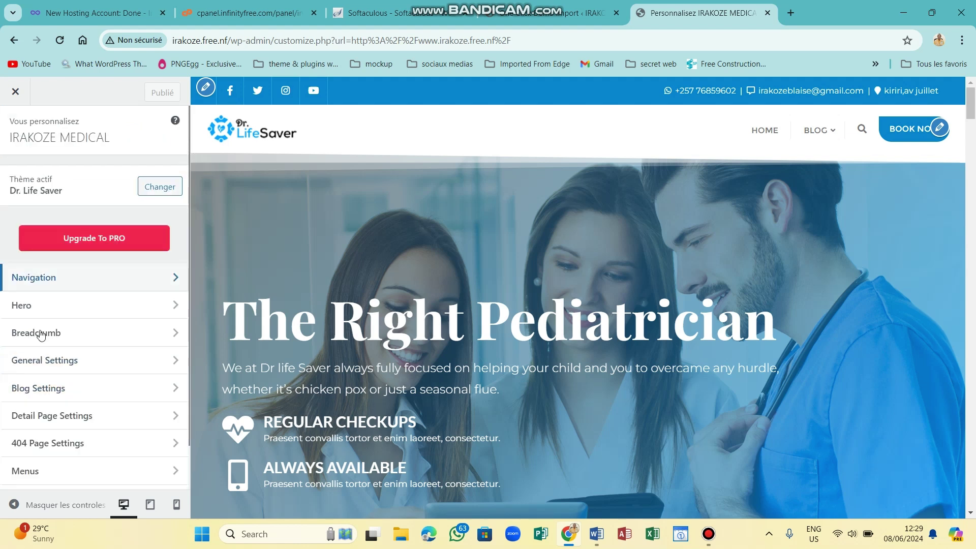
Create a new page named 'A PROPOS DE NOUS' and add it to the Main Menu.
left_click(36, 469)
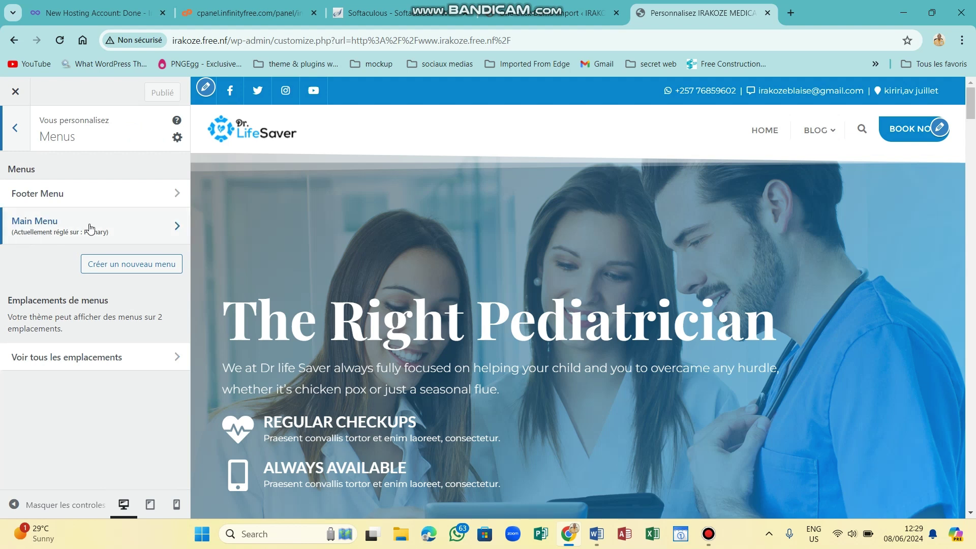
left_click(62, 225)
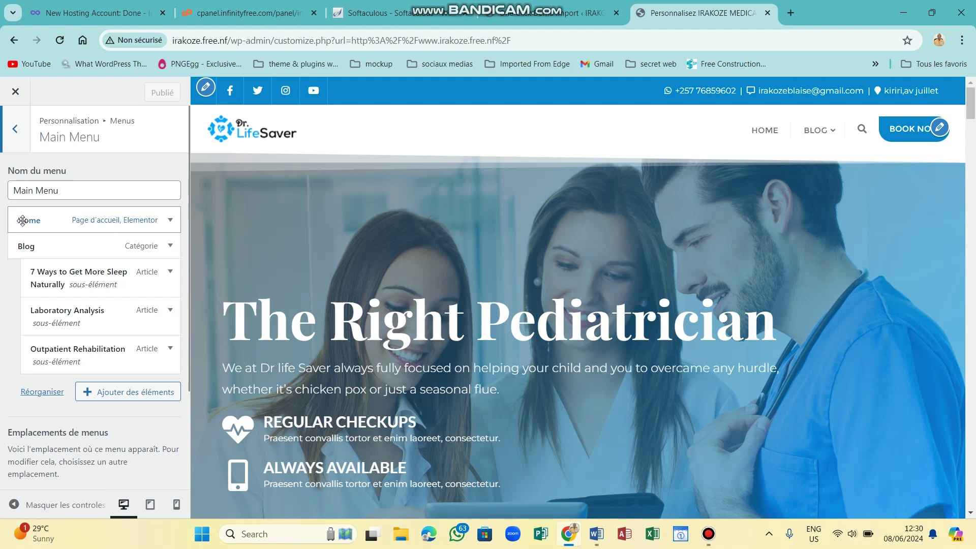
left_click(118, 398)
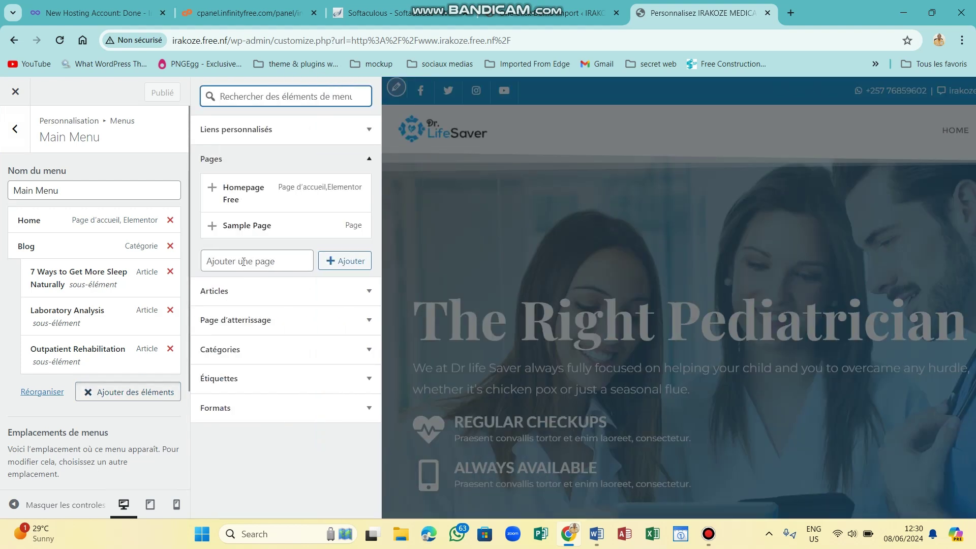
left_click(244, 261)
key("Caps_Lock")
type("A")
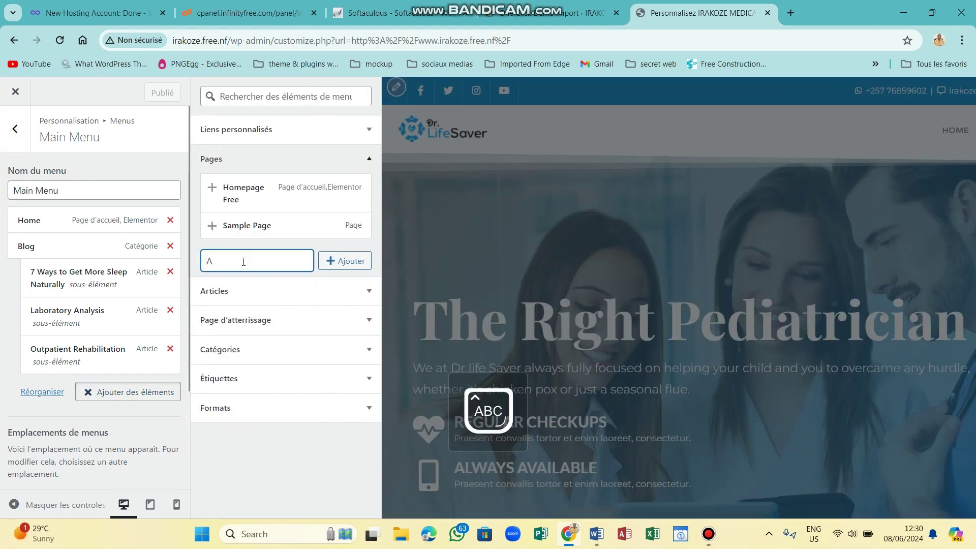
type(" PROPOS")
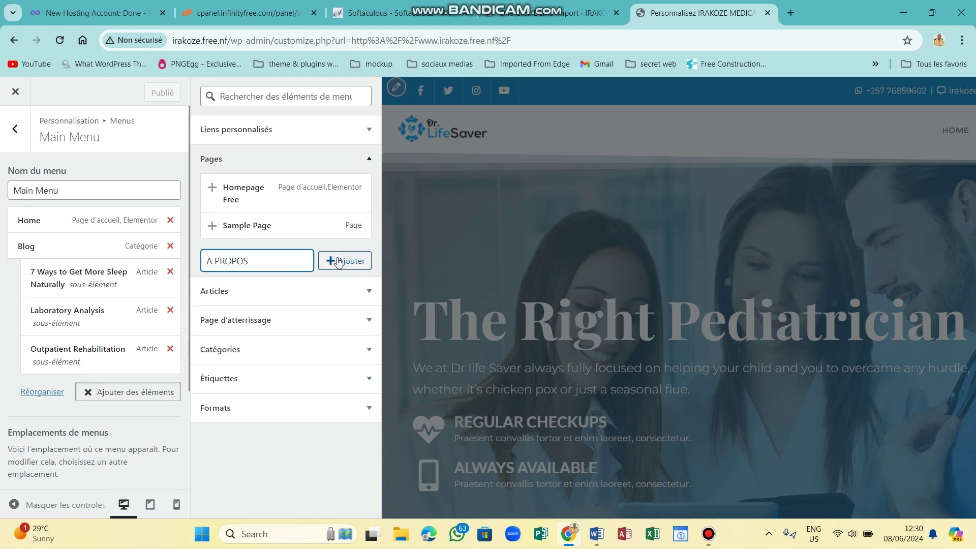
left_click(263, 264)
type("DE NOUS")
left_click(358, 261)
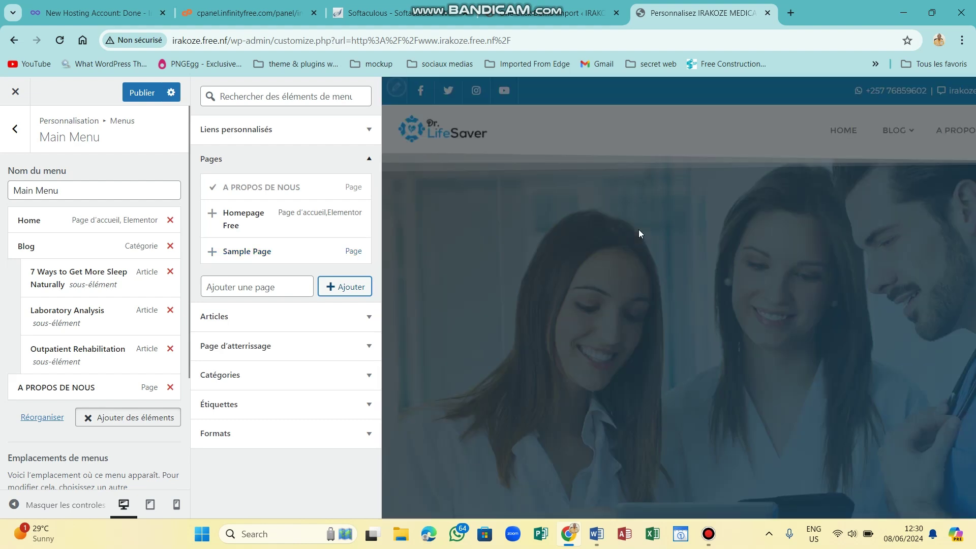
Move A PROPOS DE NOUS up to sit right after Home, ahead of Blog, and publish.
left_click(633, 145)
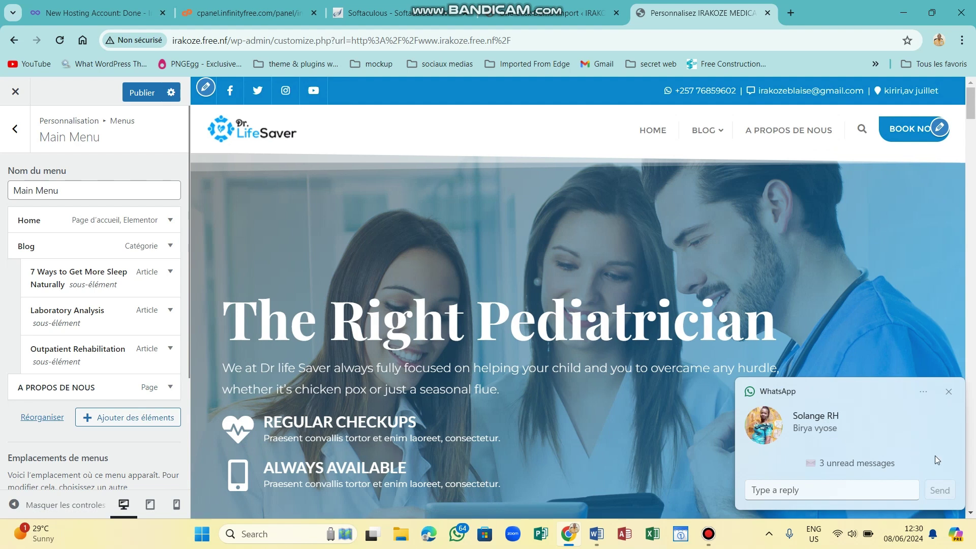
left_click(949, 392)
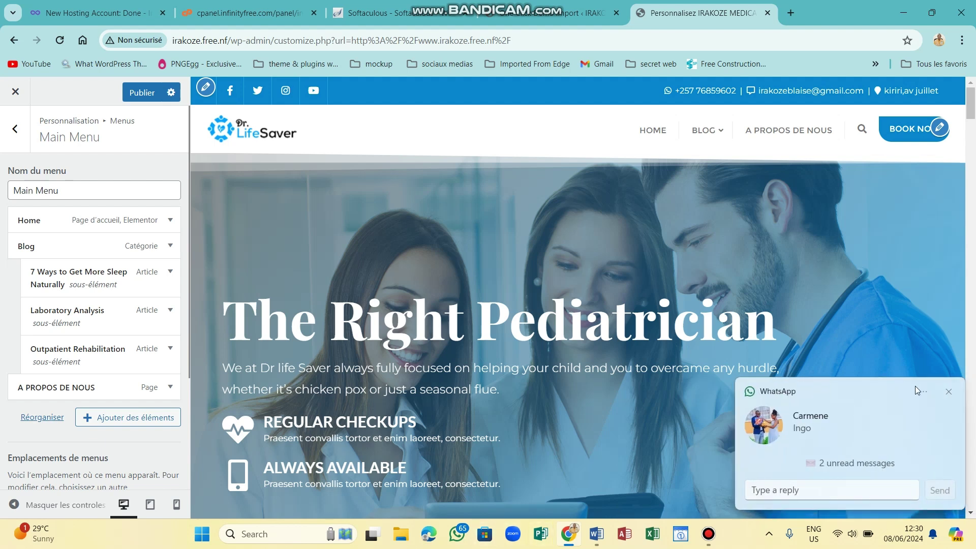
left_click(948, 393)
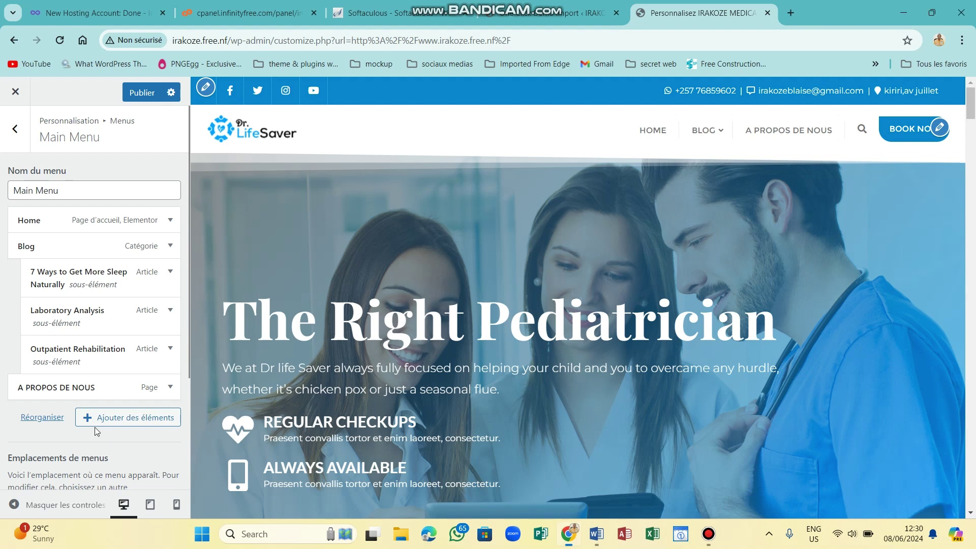
left_click(52, 417)
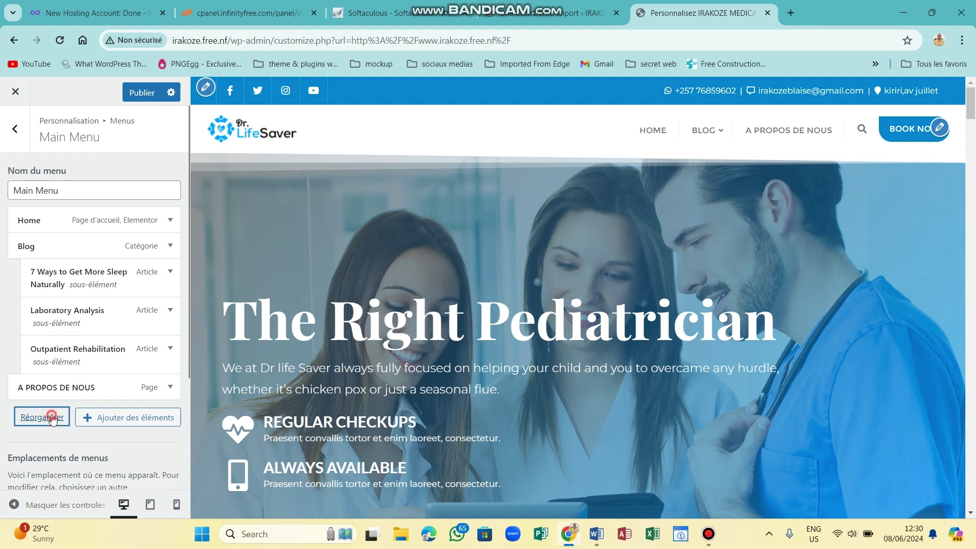
left_click(113, 375)
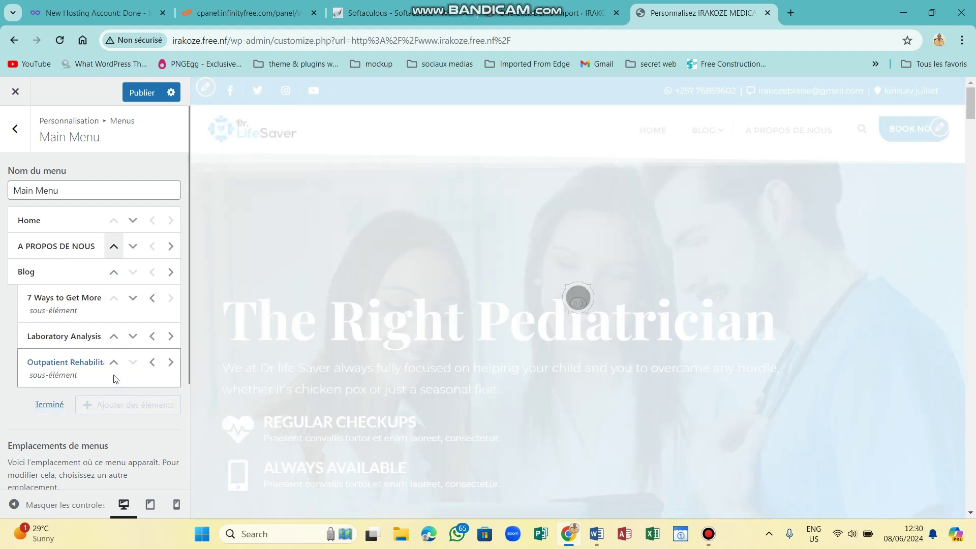
left_click(49, 406)
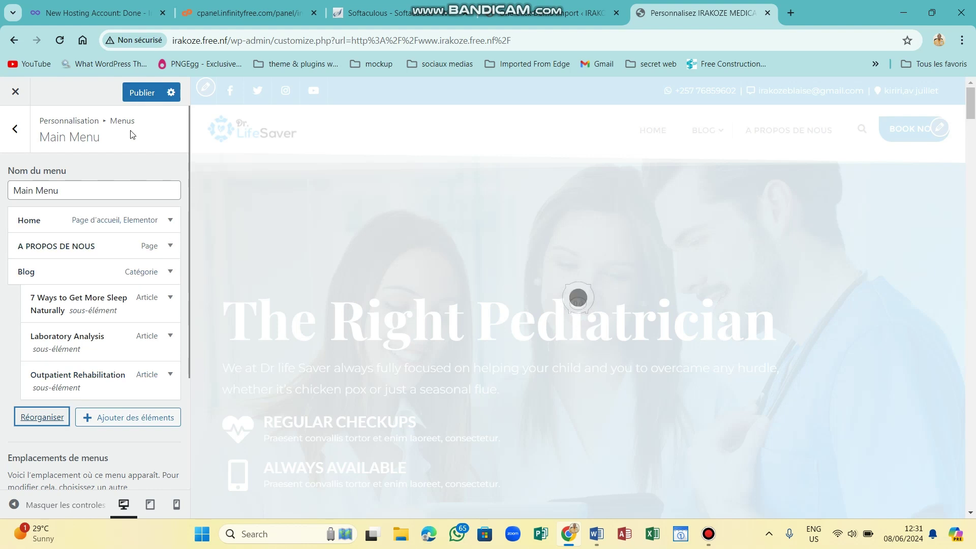
left_click(139, 93)
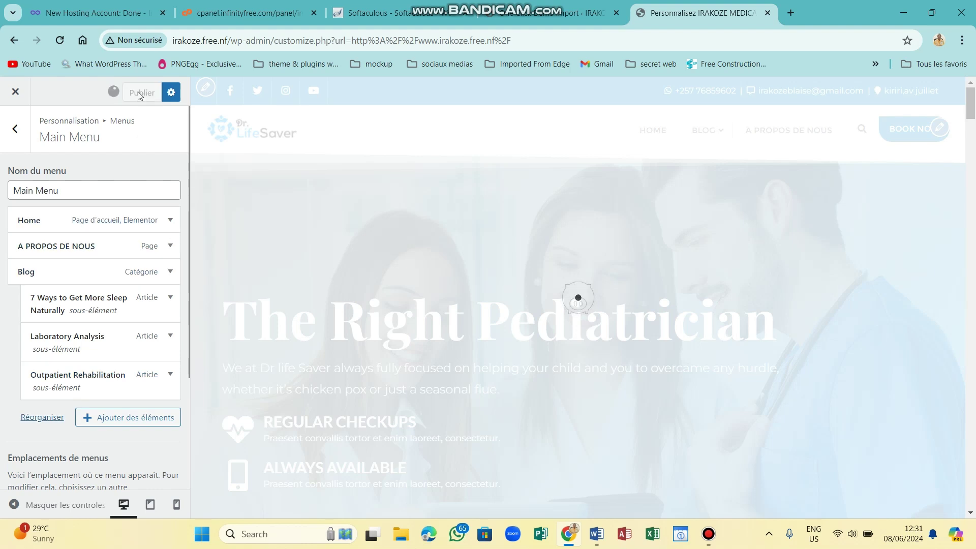
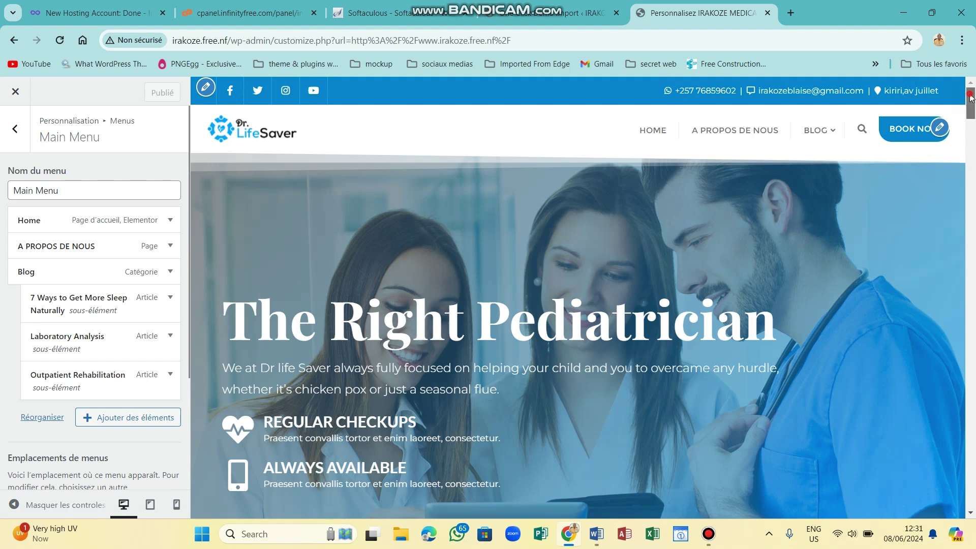
Delete the Footer Menu so only Main Menu remains, then return to the top-level Customizer panel.
mouse_move(971, 96)
left_mouse_down()
mouse_move(970, 143)
mouse_move(973, 85)
left_mouse_up()
left_click_drag(972, 103, 971, 129)
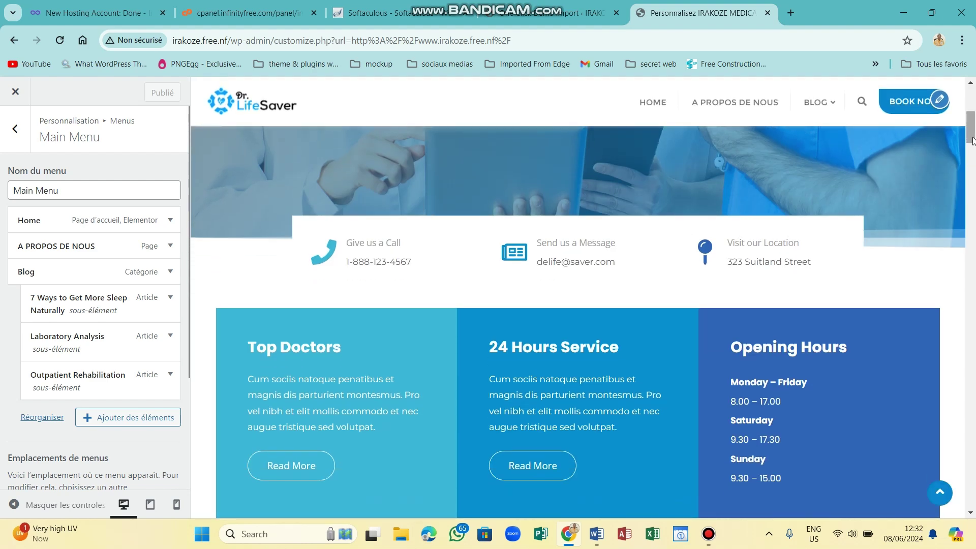
left_click_drag(973, 136, 972, 140)
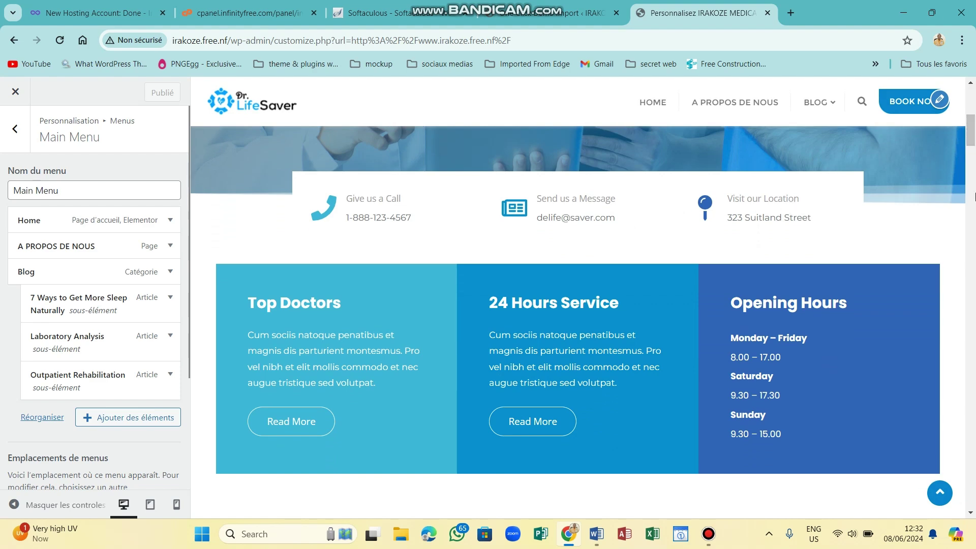
scroll(972, 204, "down", 5)
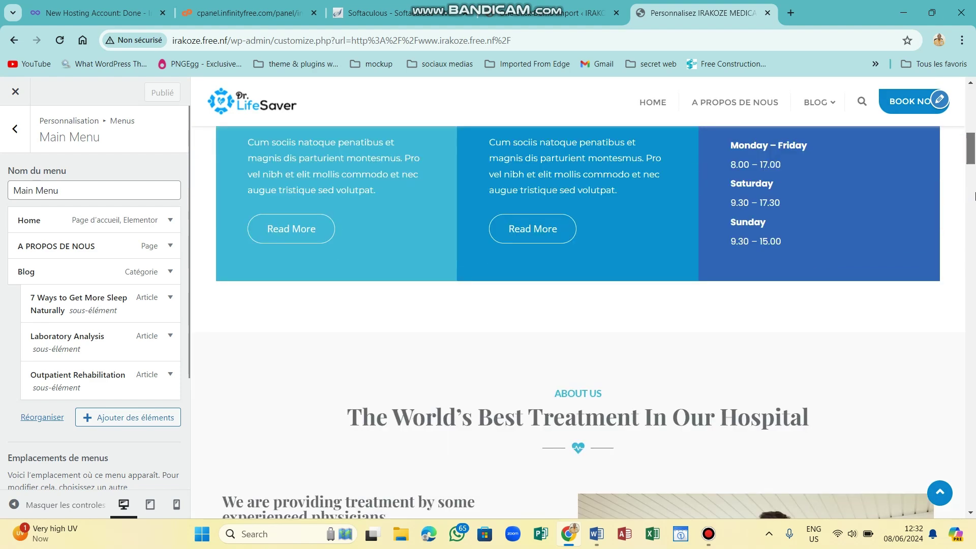
scroll(974, 265, "down", 10)
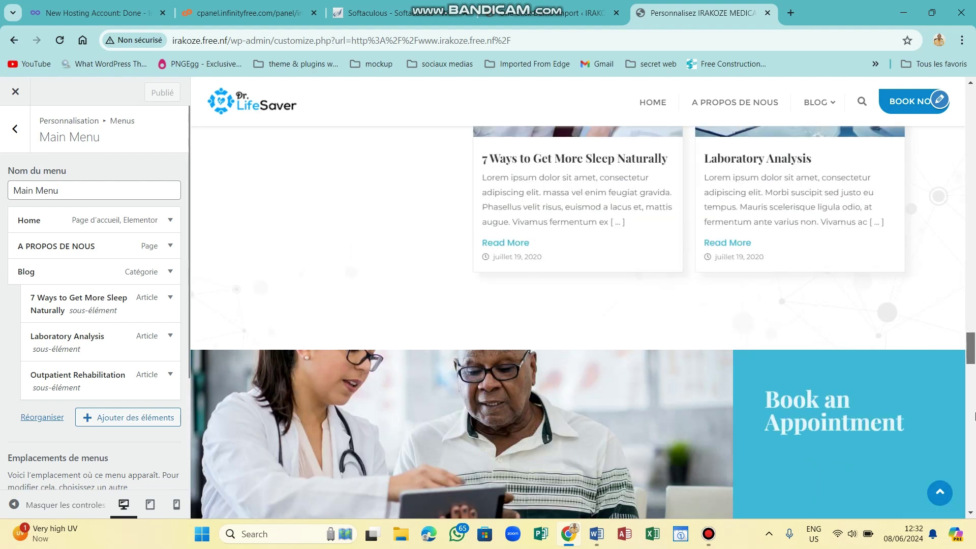
scroll(975, 442, "down", 10)
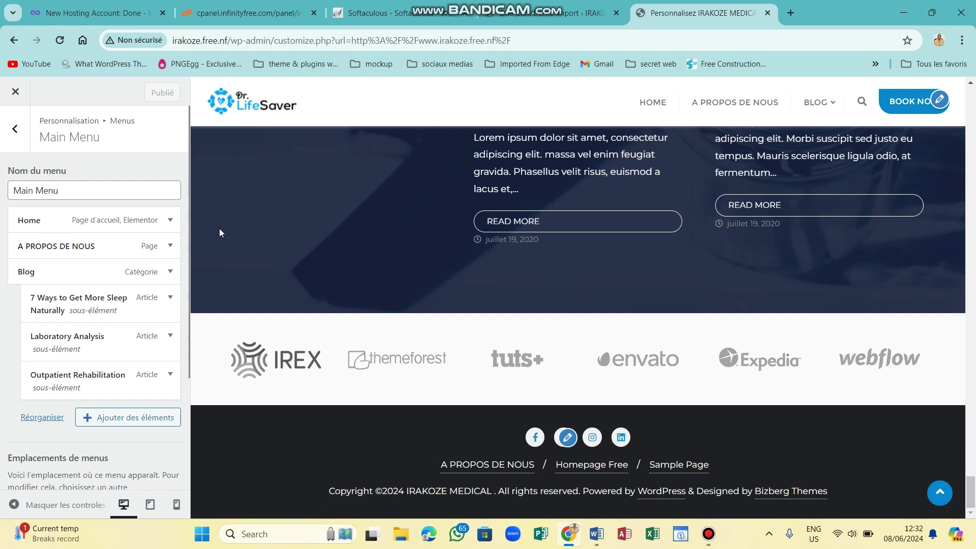
left_click(7, 134)
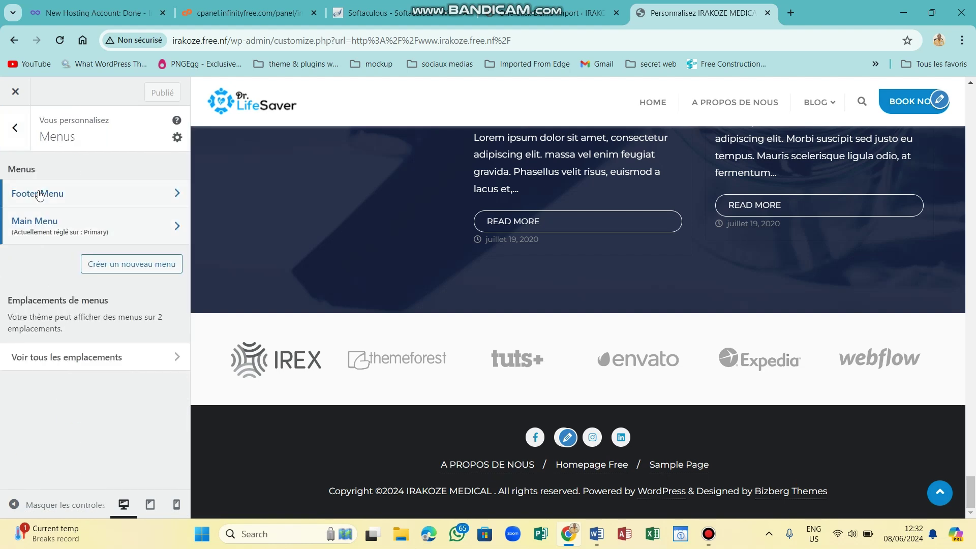
left_click(39, 194)
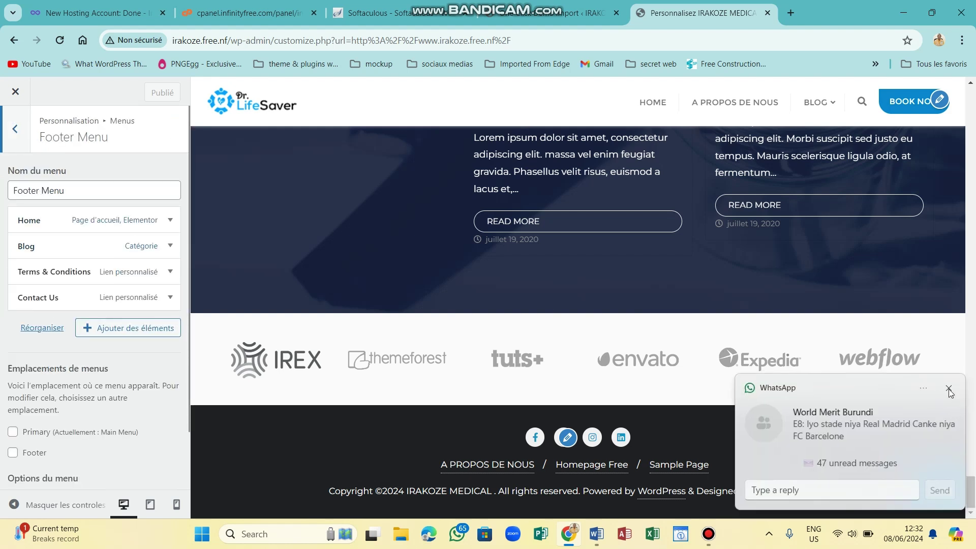
left_click(949, 390)
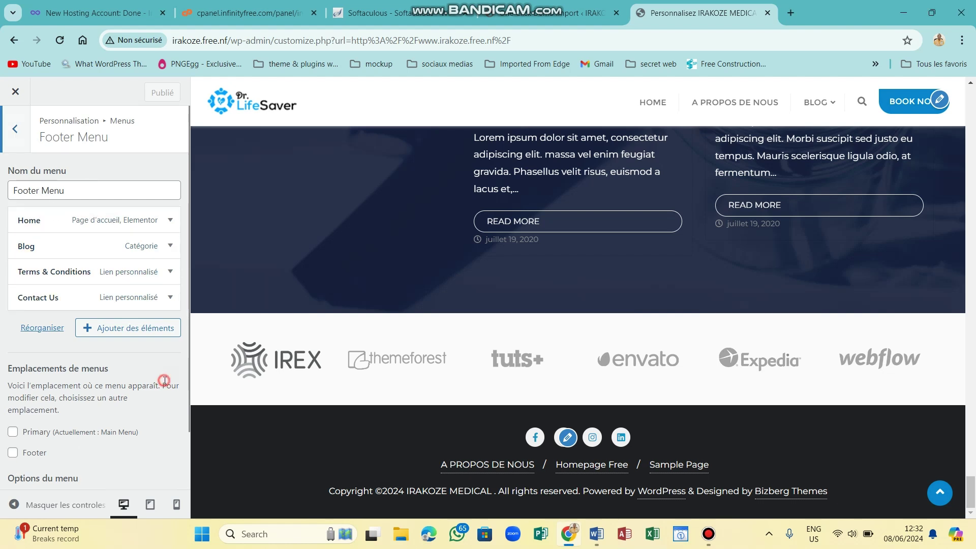
scroll(164, 380, "down", 2)
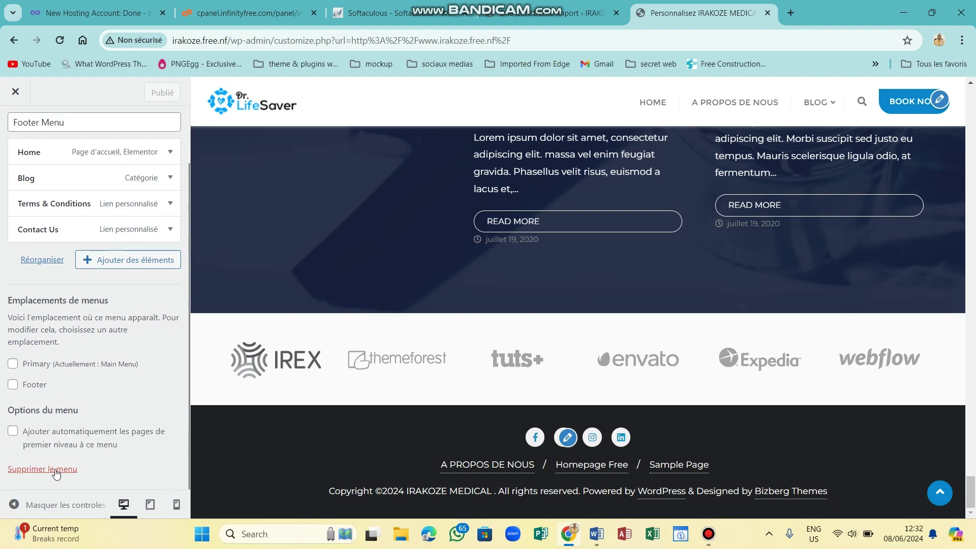
left_click(54, 469)
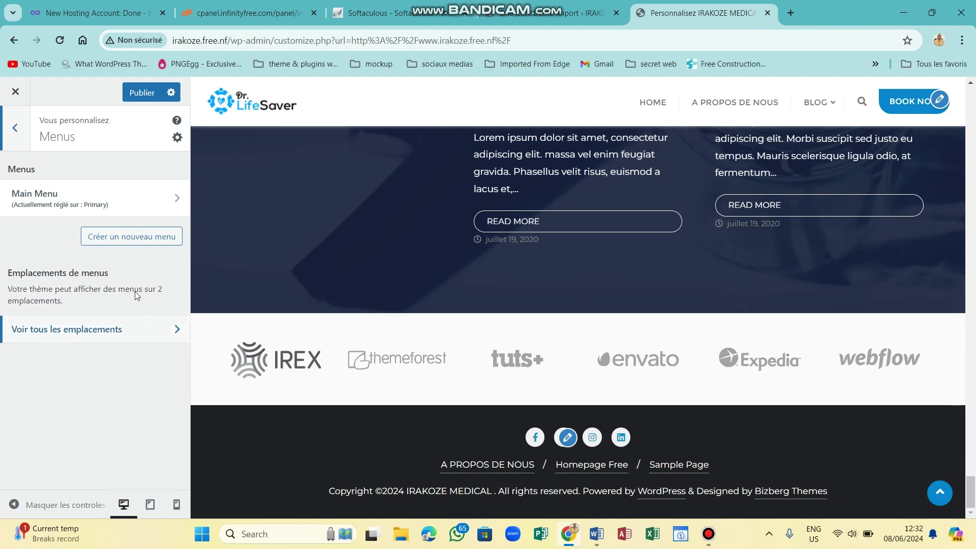
left_click(17, 127)
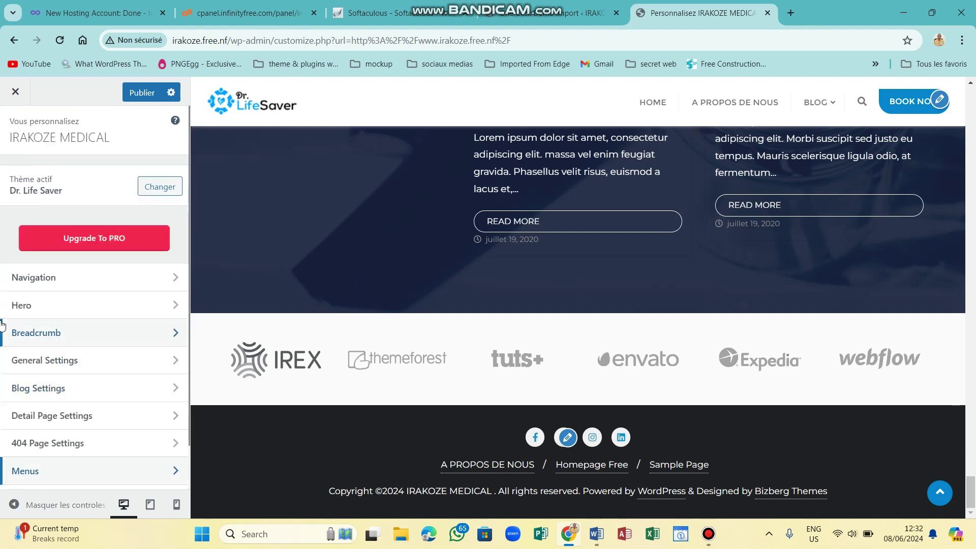
Open the CSS additionnel section and place the cursor on line 1 of its empty editor.
scroll(3, 326, "down", 1)
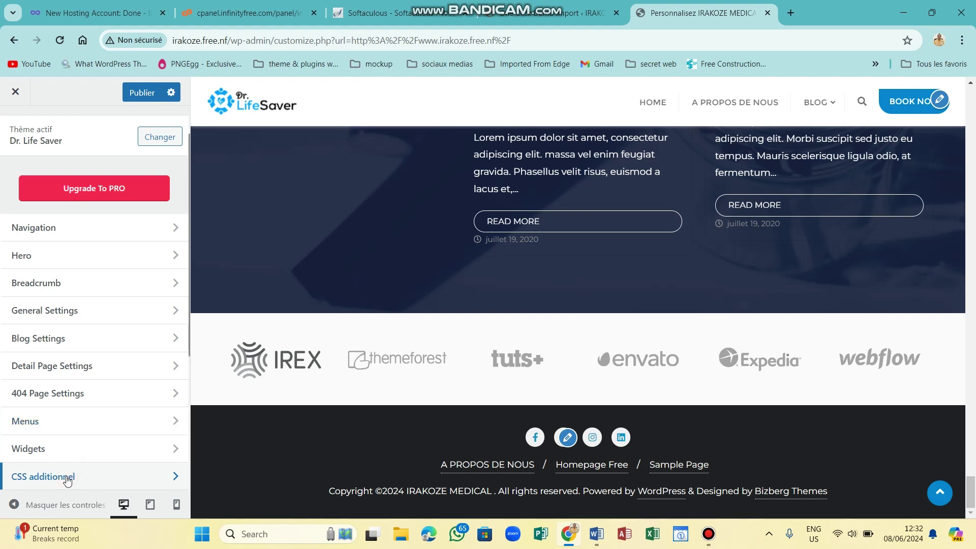
left_click(67, 478)
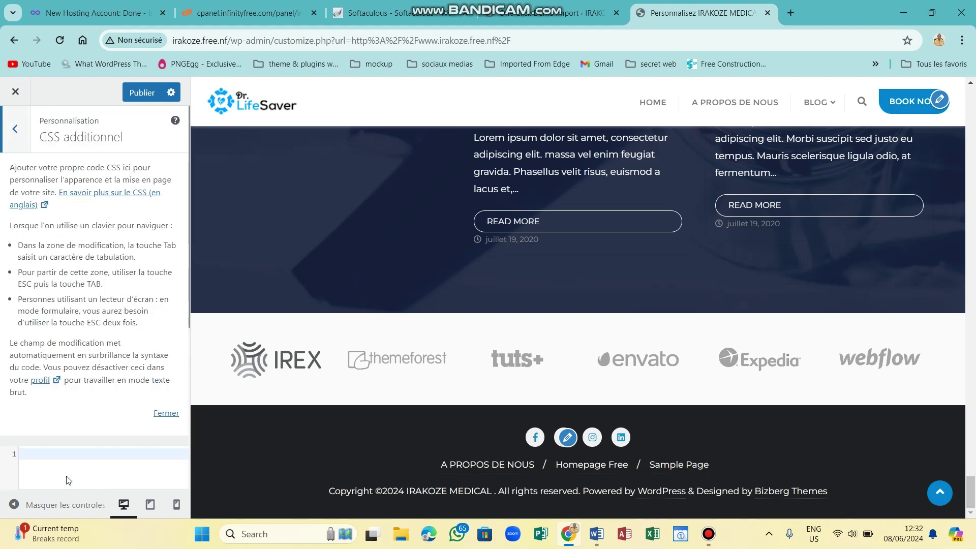
left_click(41, 454)
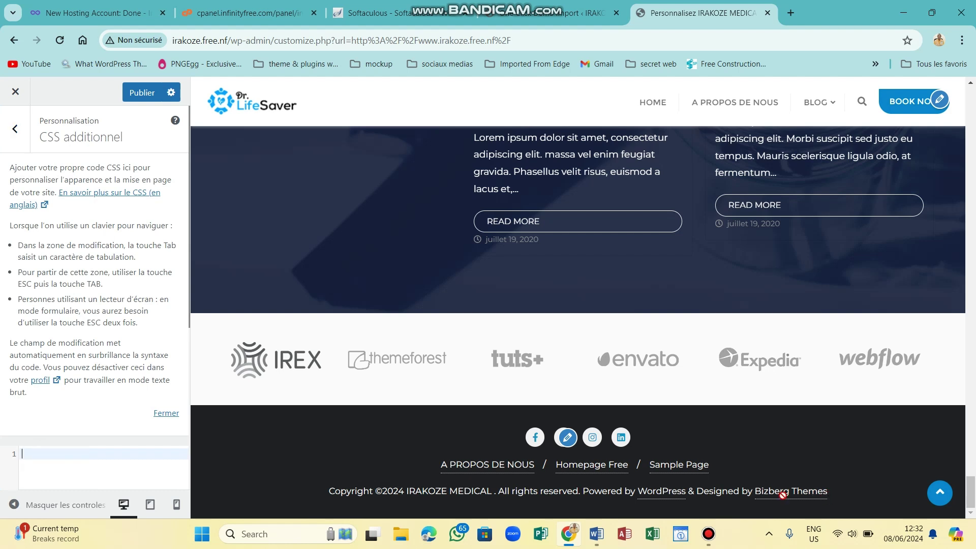
Load irakoze.free.nf in a new tab and scroll the live homepage down to the footer.
left_click(790, 14)
type("IRA")
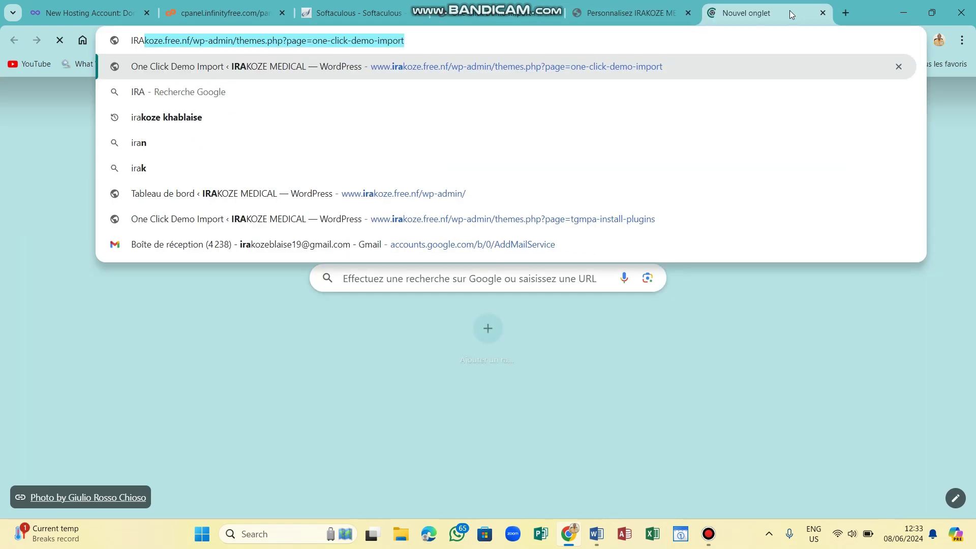
key("BackSpace")
key("BackSpace")
key("BackSpace")
key("BackSpace")
type("irakoze")
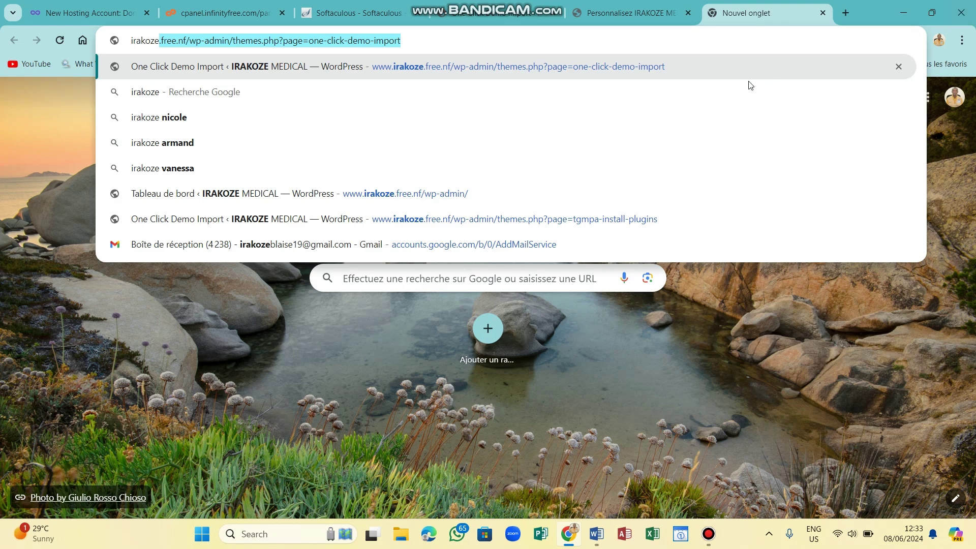
key("End")
key("BackSpace")
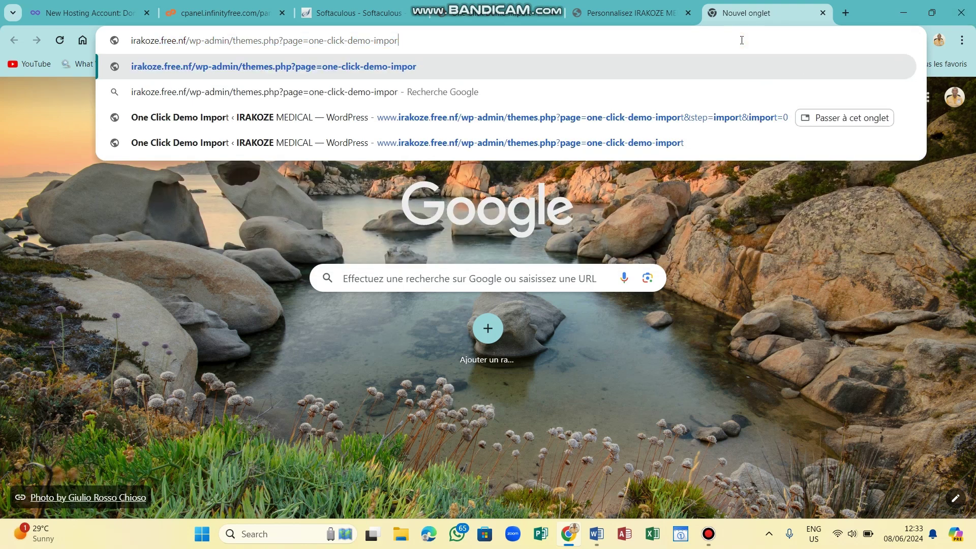
key("BackSpace")
key("BackSpace")
key("BackSpace")
key("BackSpace")
key("BackSpace")
key("BackSpace")
key("BackSpace")
key("BackSpace")
key("BackSpace")
key("BackSpace")
key("BackSpace")
key("BackSpace")
key("BackSpace")
key("BackSpace")
key("BackSpace")
key("BackSpace")
key("BackSpace")
key("BackSpace")
key("BackSpace")
key("BackSpace")
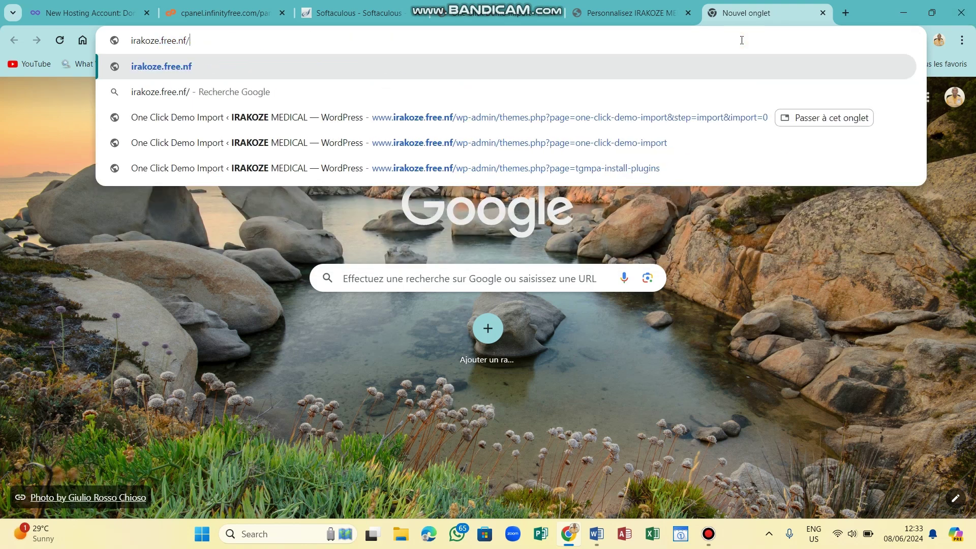
key("Return")
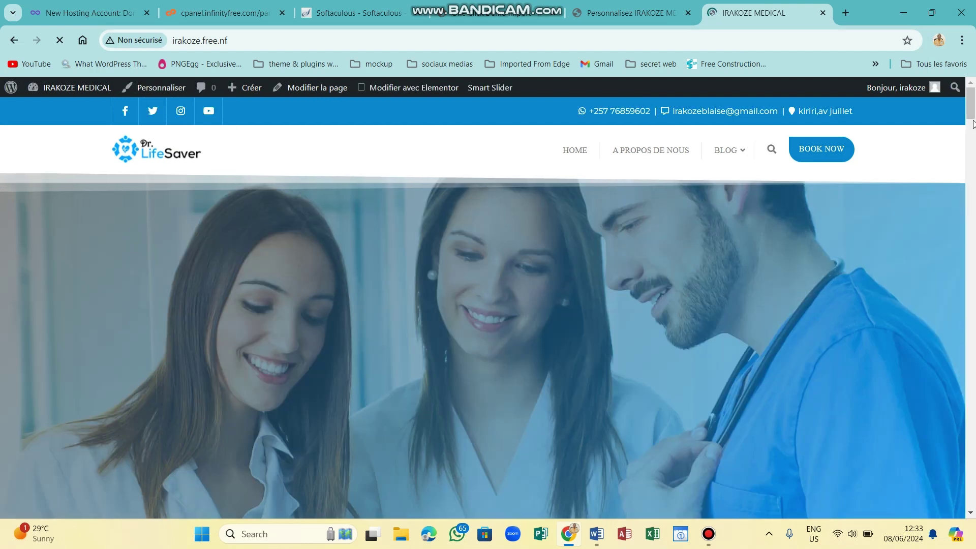
scroll(974, 257, "down", 10)
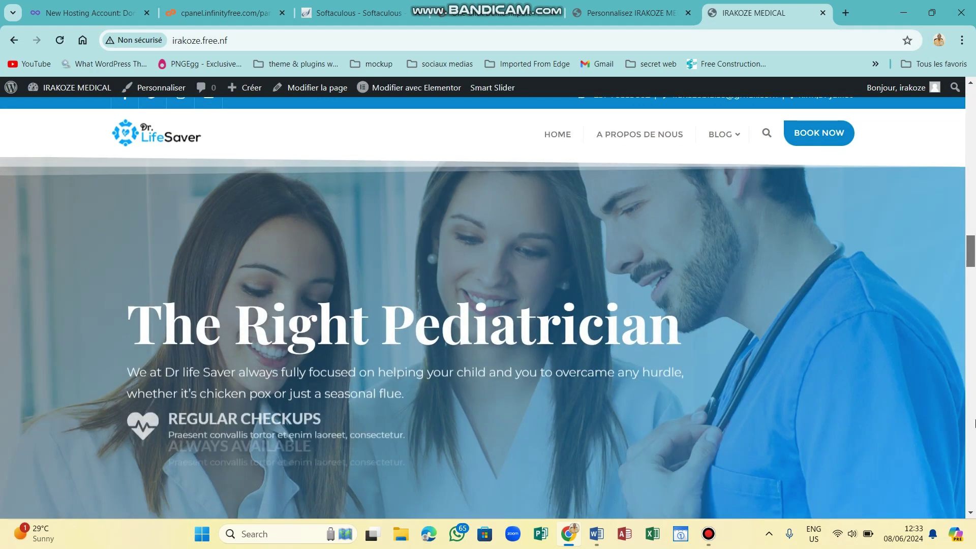
scroll(974, 382, "down", 12)
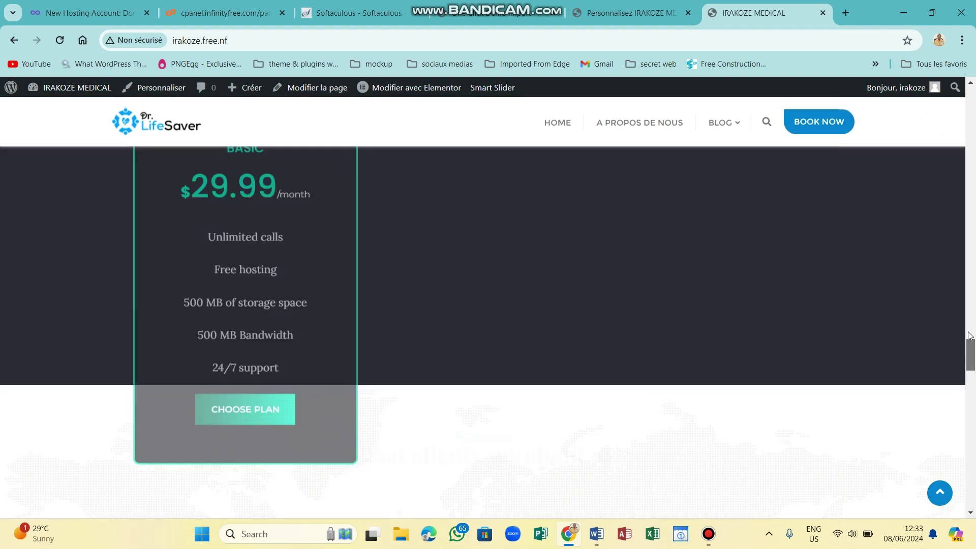
scroll(972, 445, "down", 15)
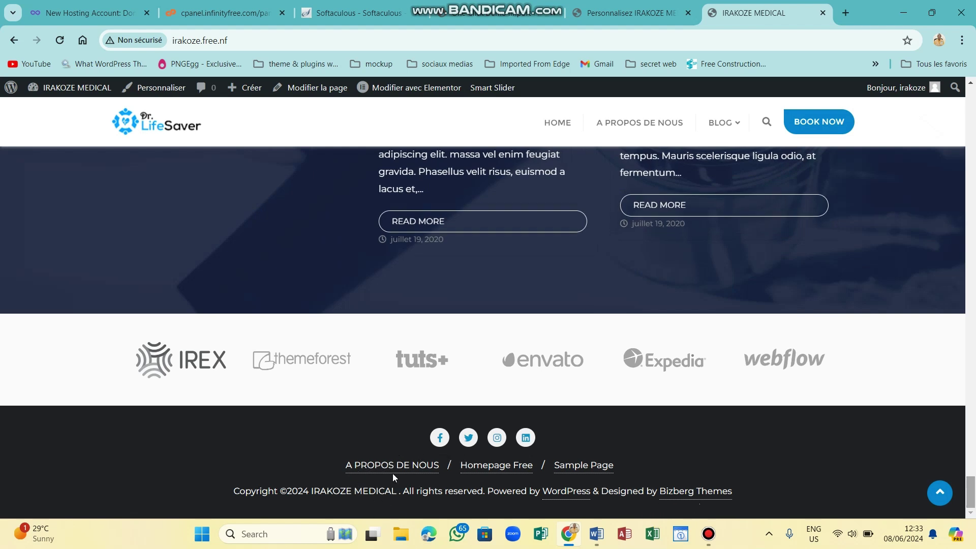
Open Chrome DevTools and inspect the footer's copyright line with the element picker.
right_click(781, 440)
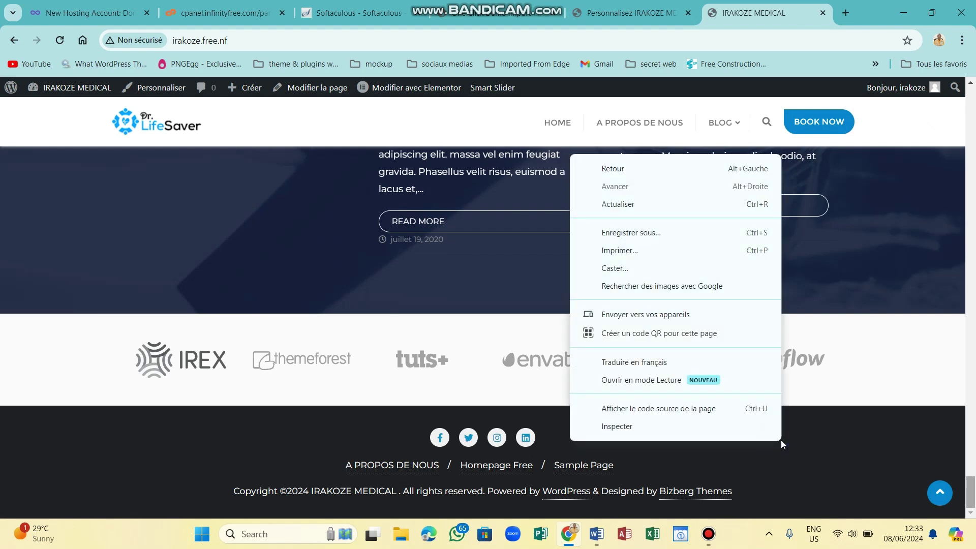
left_click(617, 427)
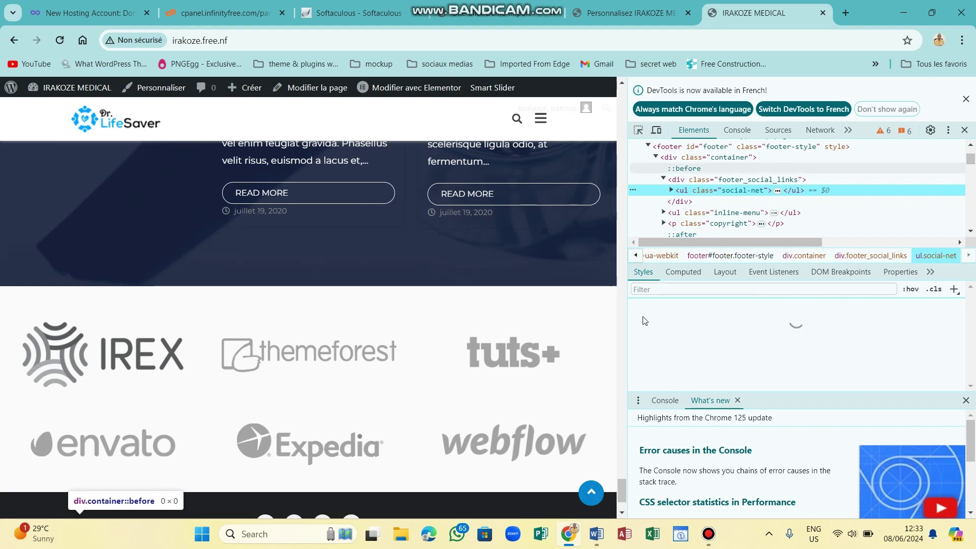
left_click_drag(621, 495, 620, 502)
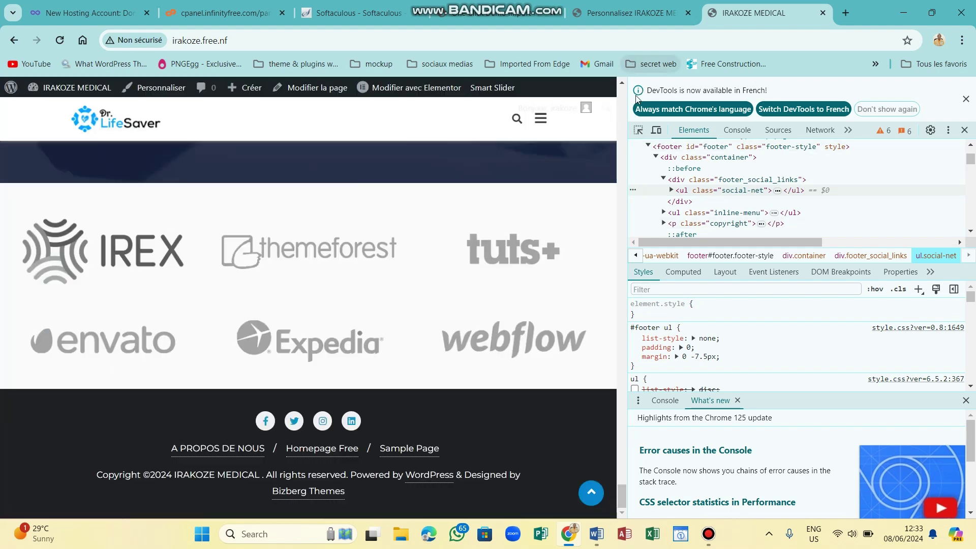
left_click(639, 131)
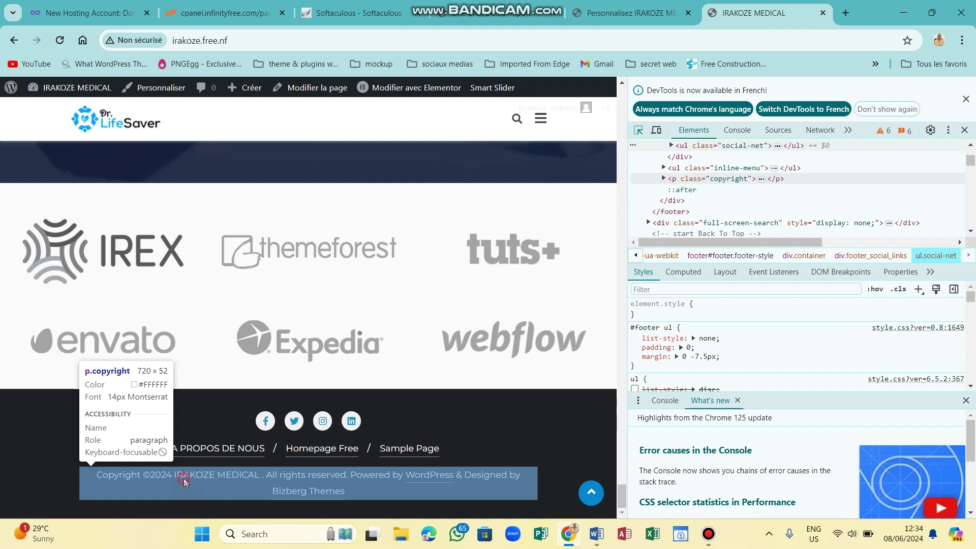
left_click(184, 478)
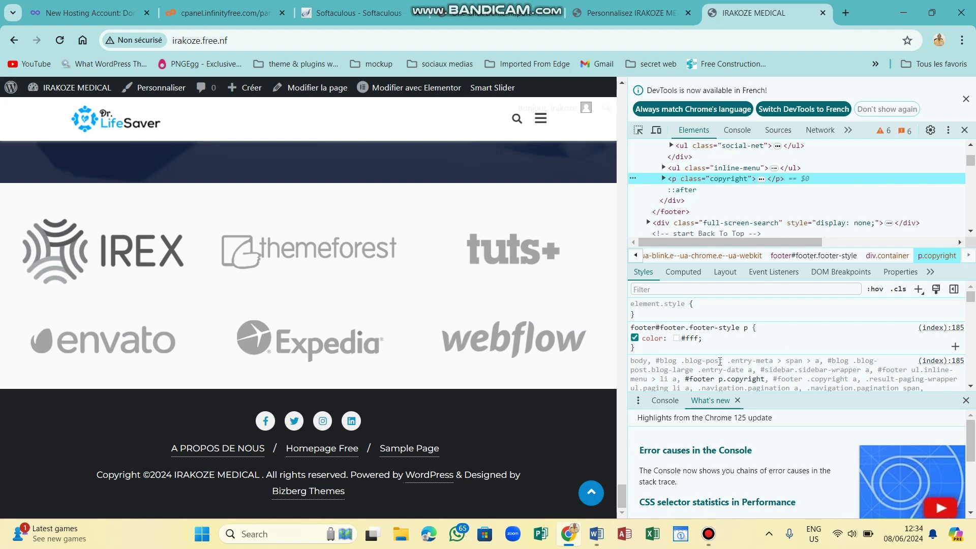
left_click(972, 387)
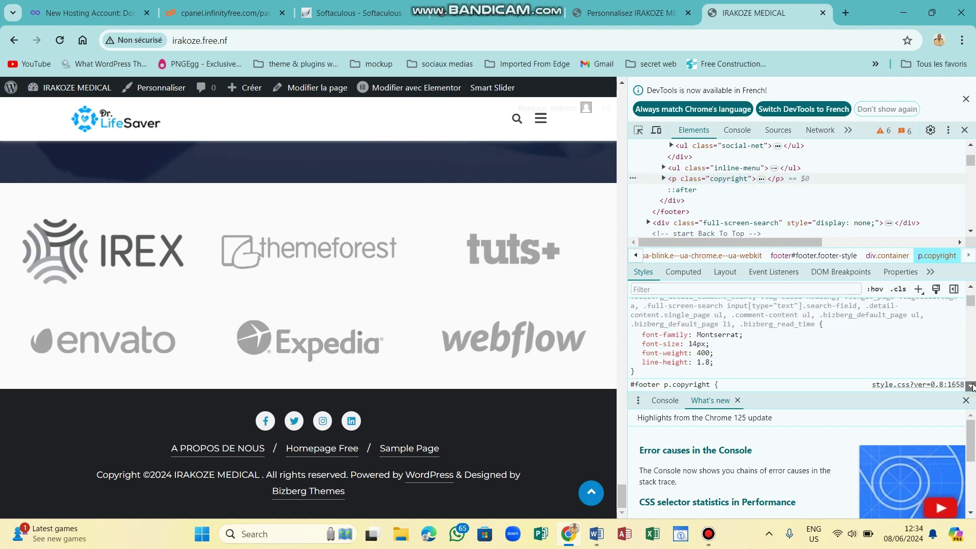
left_click(971, 386)
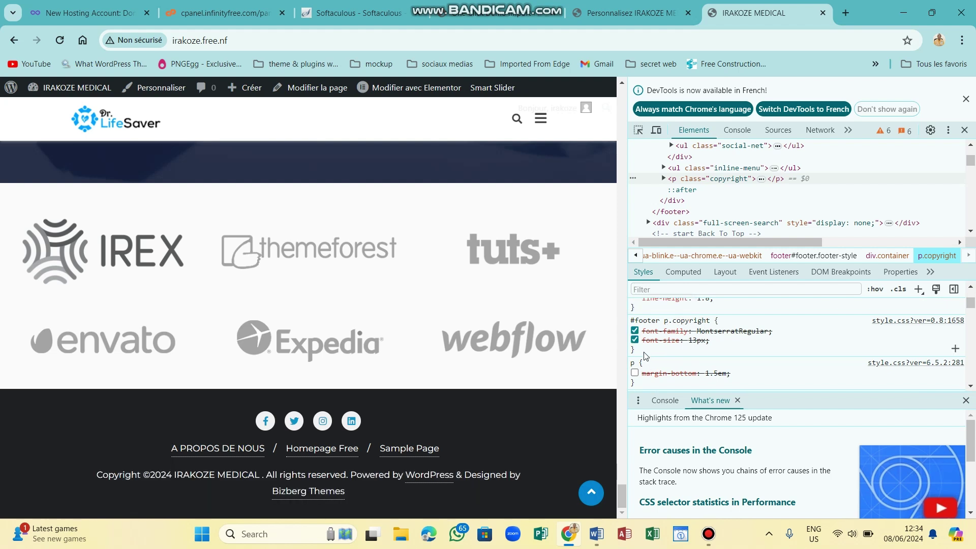
Copy the #footer p.copyright style rule from the Styles pane.
left_click_drag(644, 354, 632, 321)
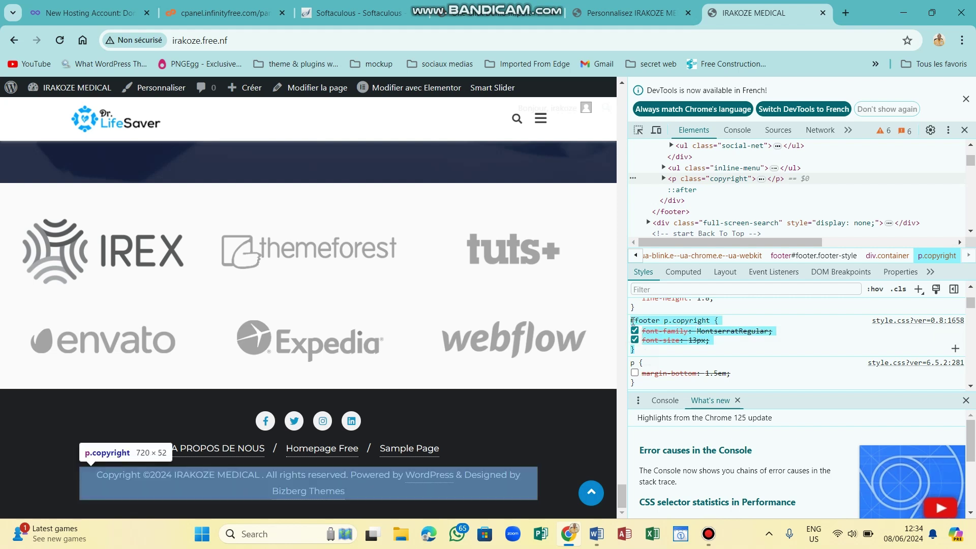
right_click(640, 322)
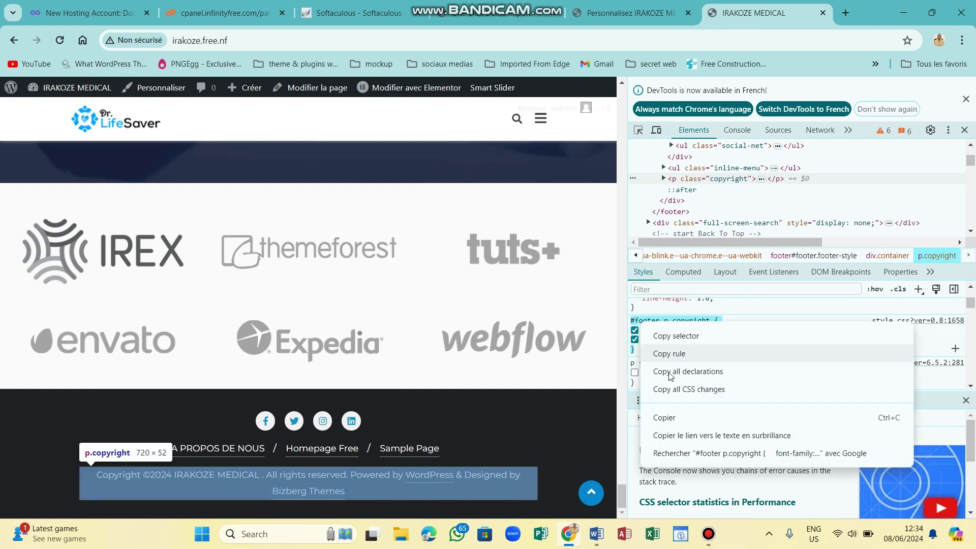
left_click(669, 418)
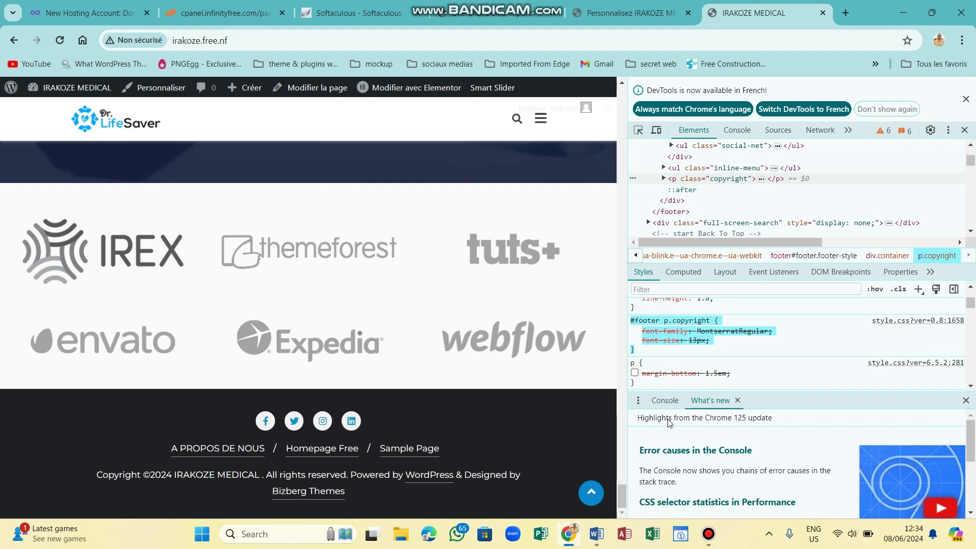
left_click(611, 6)
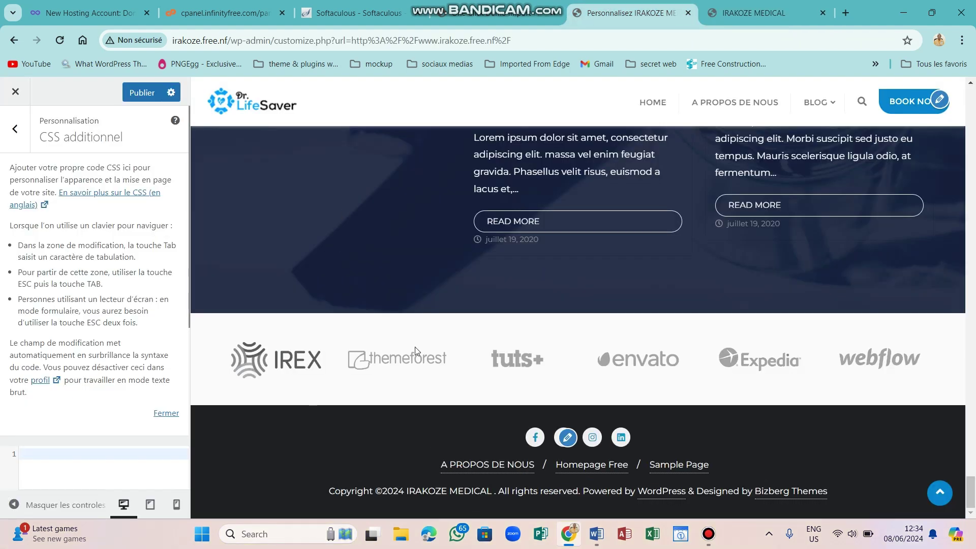
Paste the #footer p.copyright rule into CSS additionnel, replace its font lines with display:none; and publish.
left_click(49, 457)
key("ctrl+v")
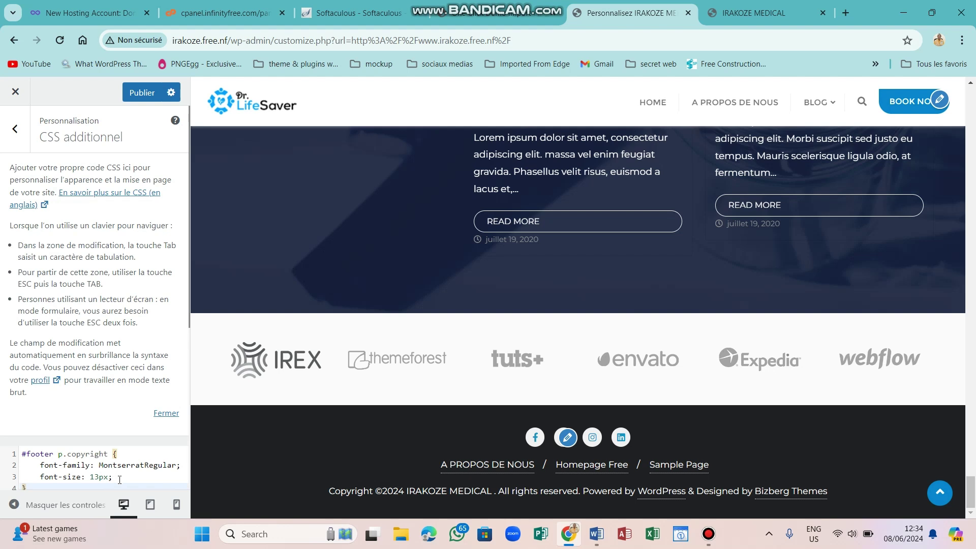
left_click_drag(119, 479, 39, 468)
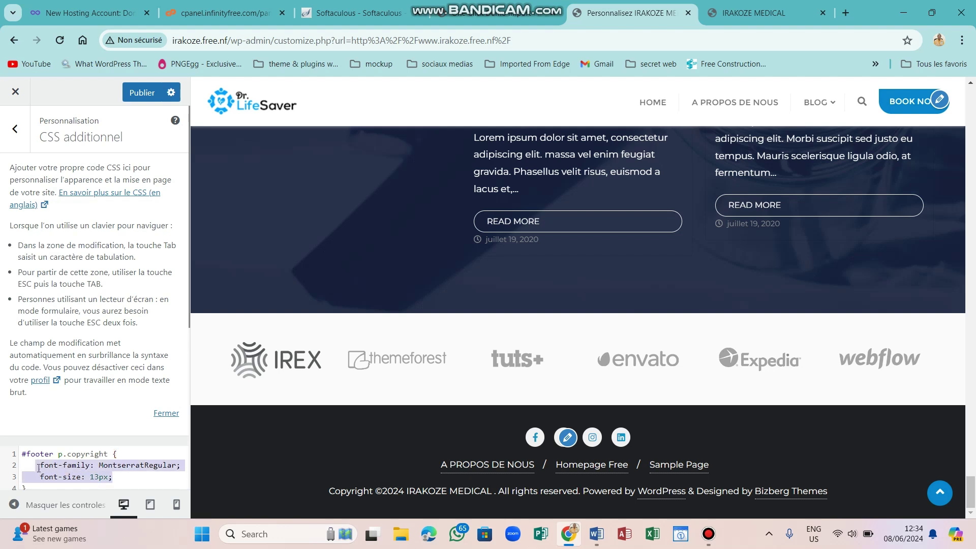
key("BackSpace")
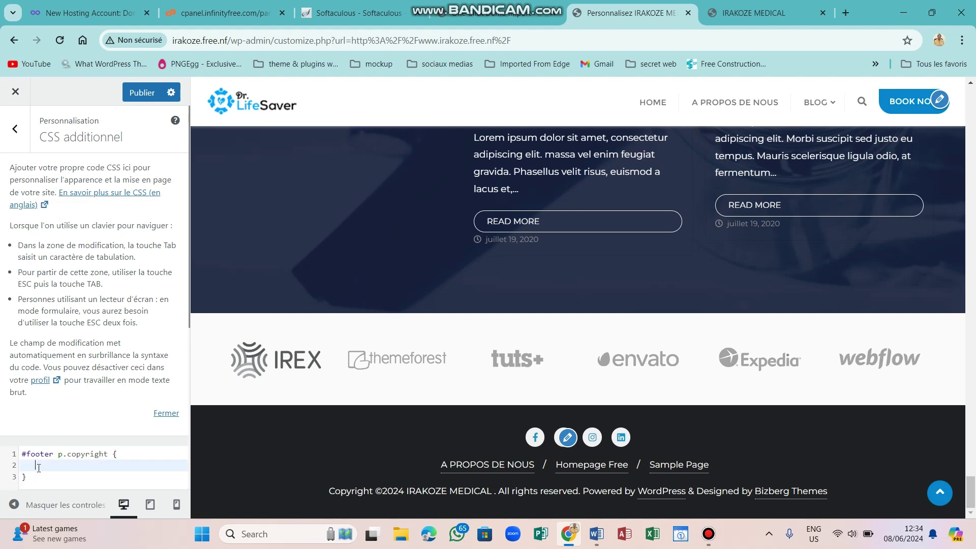
type("di")
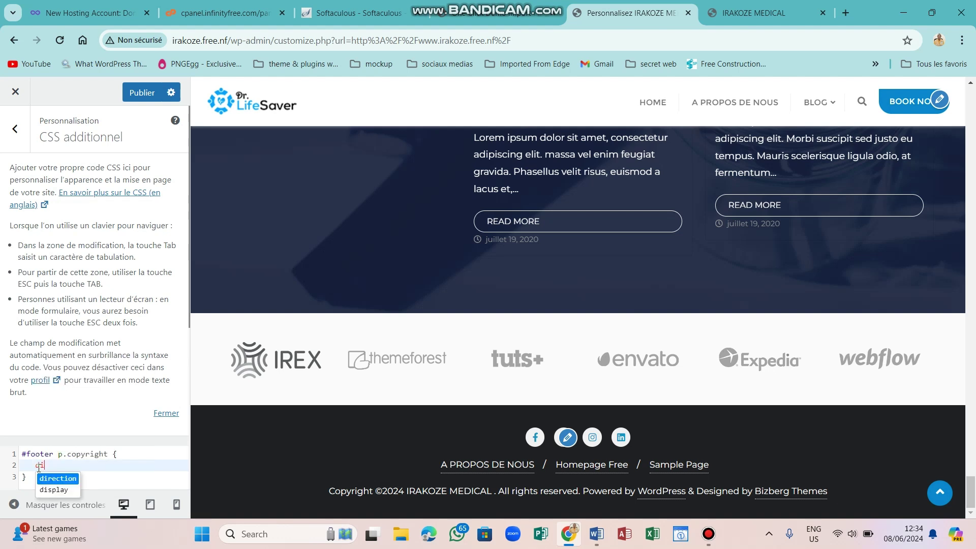
type("splay")
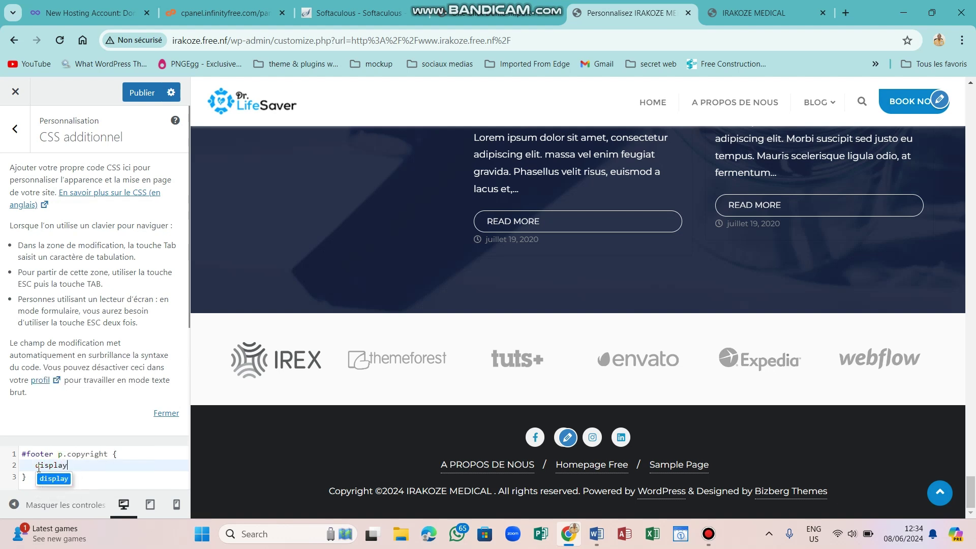
type(":")
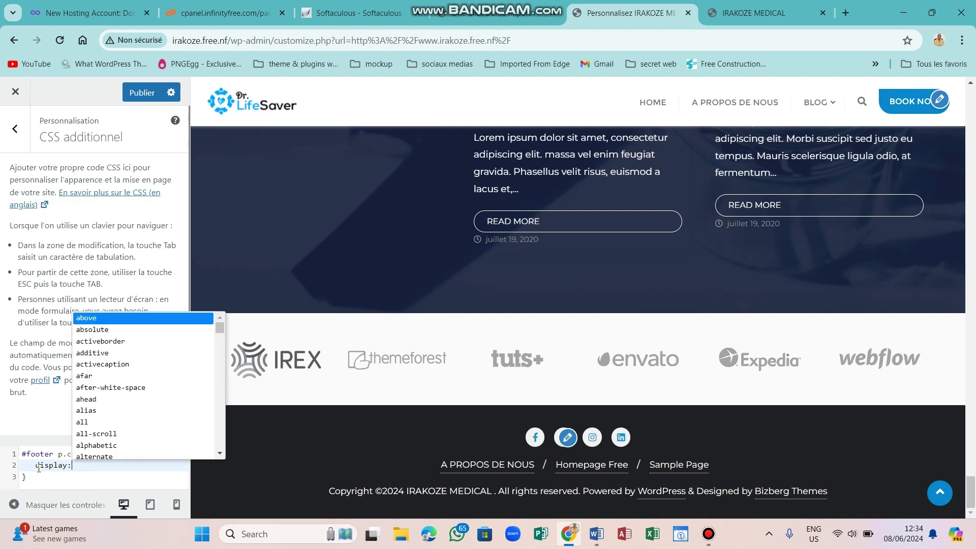
type("none")
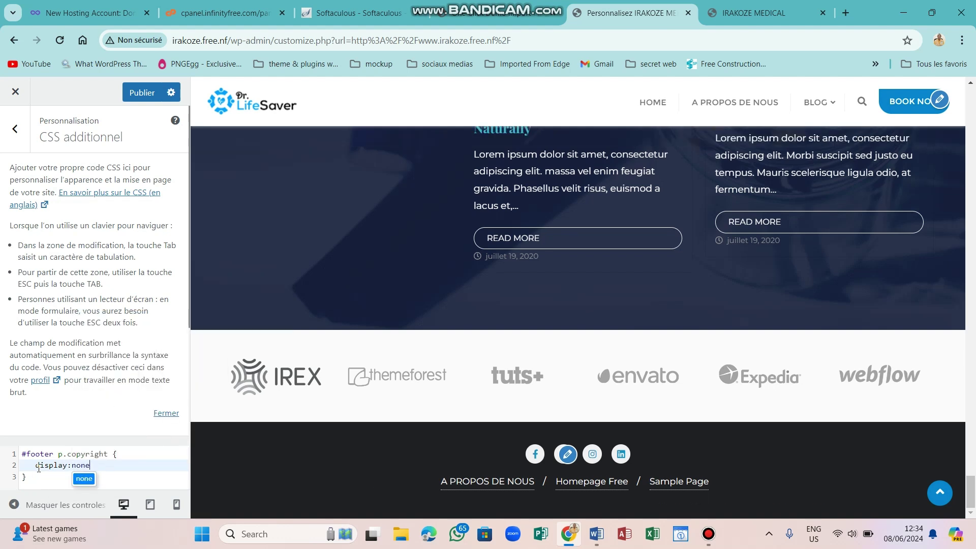
type(";")
left_click(136, 93)
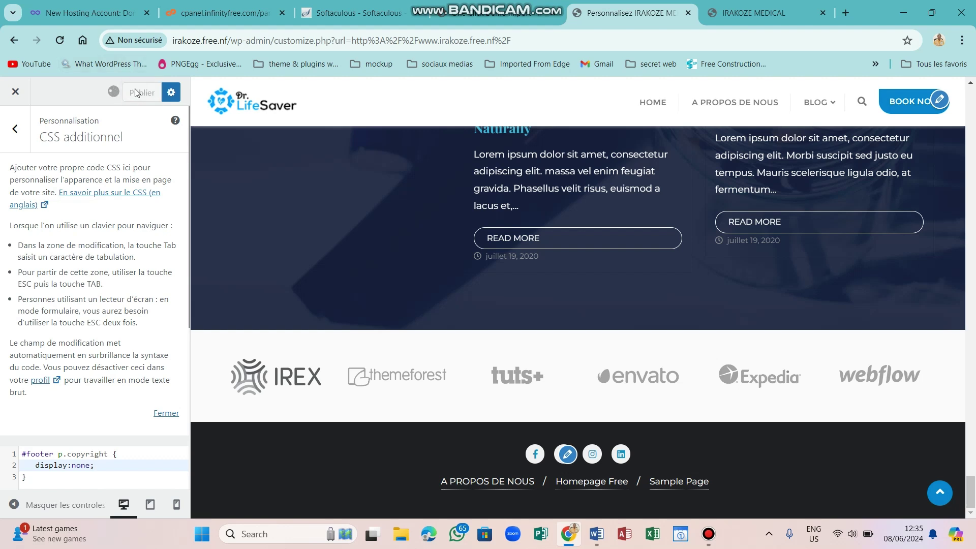
left_click(31, 478)
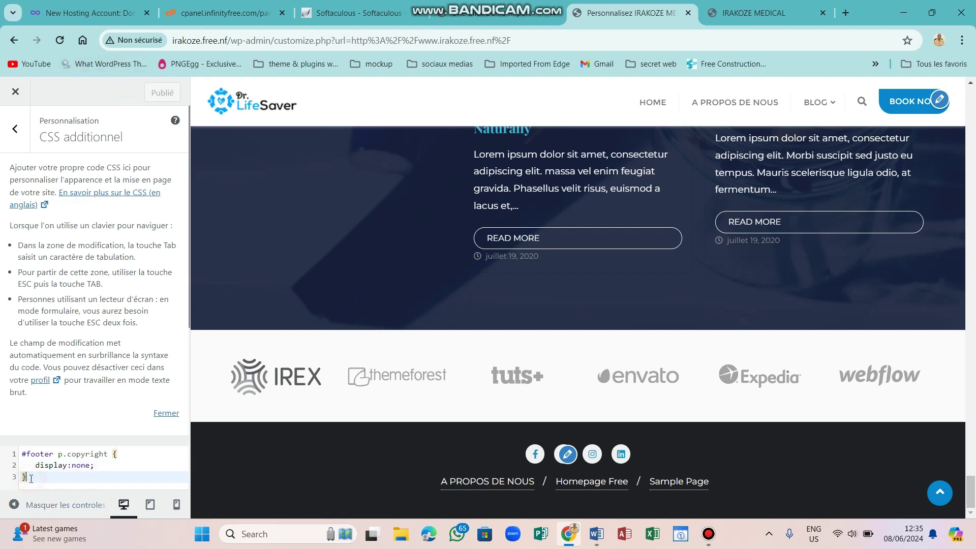
key("Return")
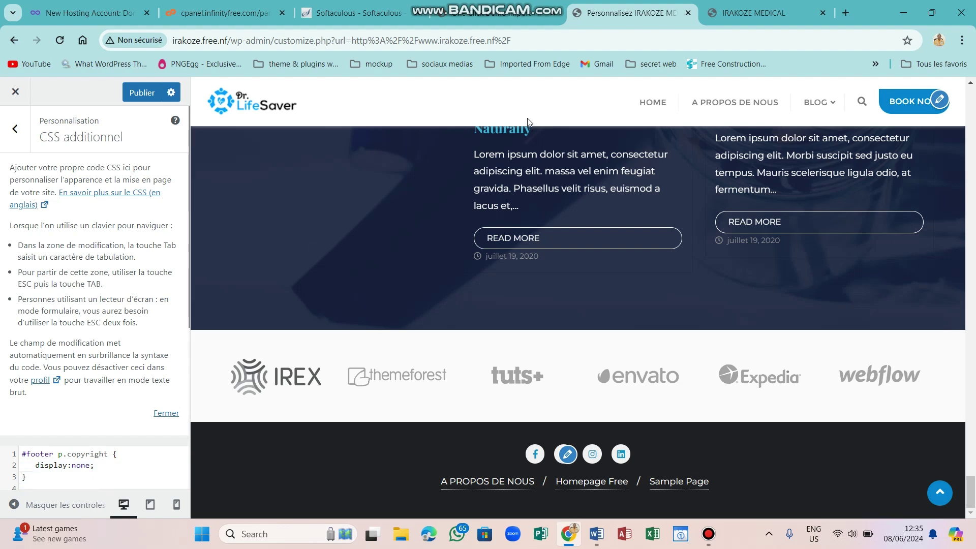
left_click(731, 4)
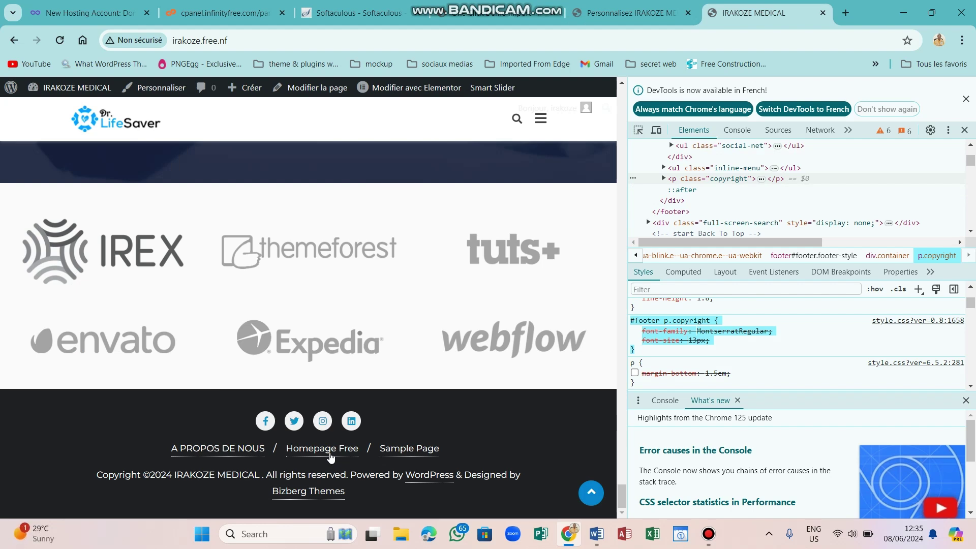
Inspect the footer link menu with the DevTools element picker.
left_click(637, 132)
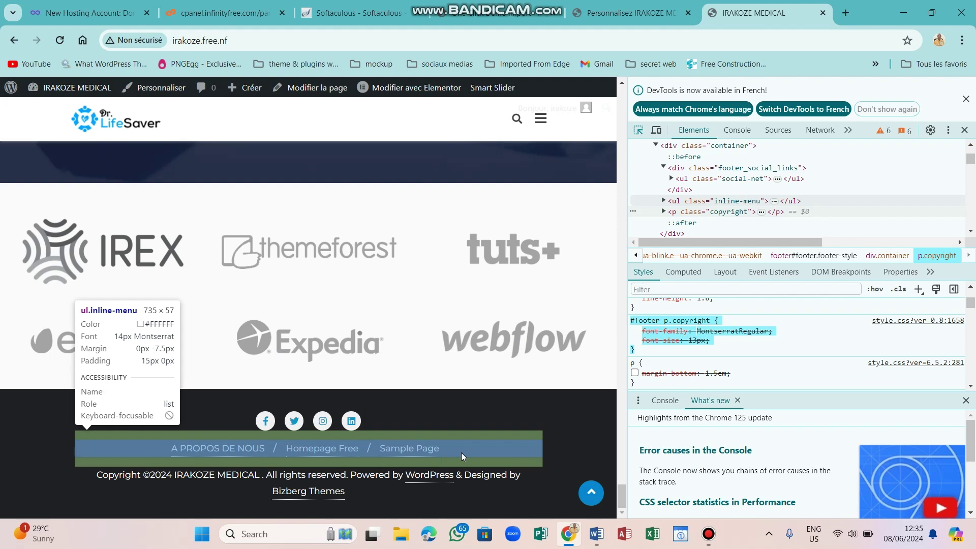
left_click(462, 452)
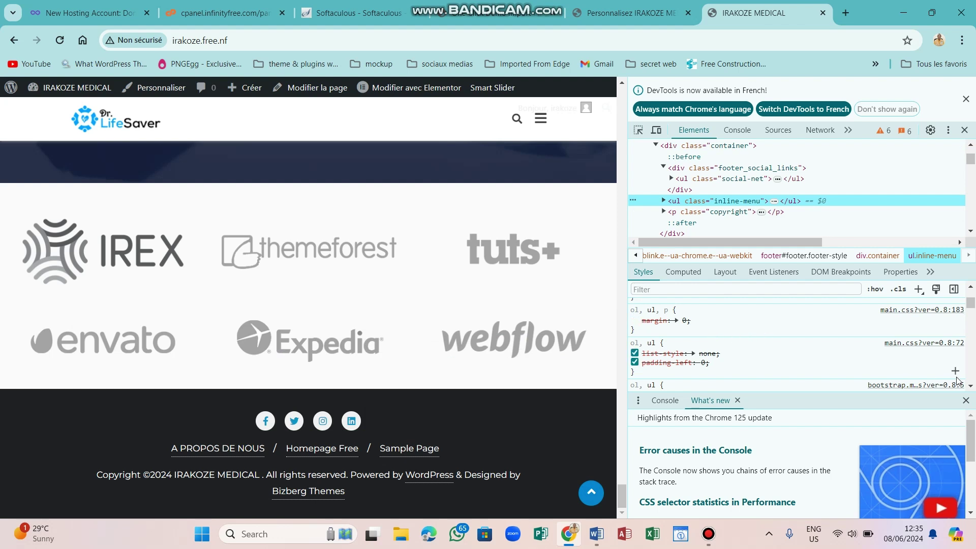
left_click(971, 386)
left_click_drag(971, 387, 972, 389)
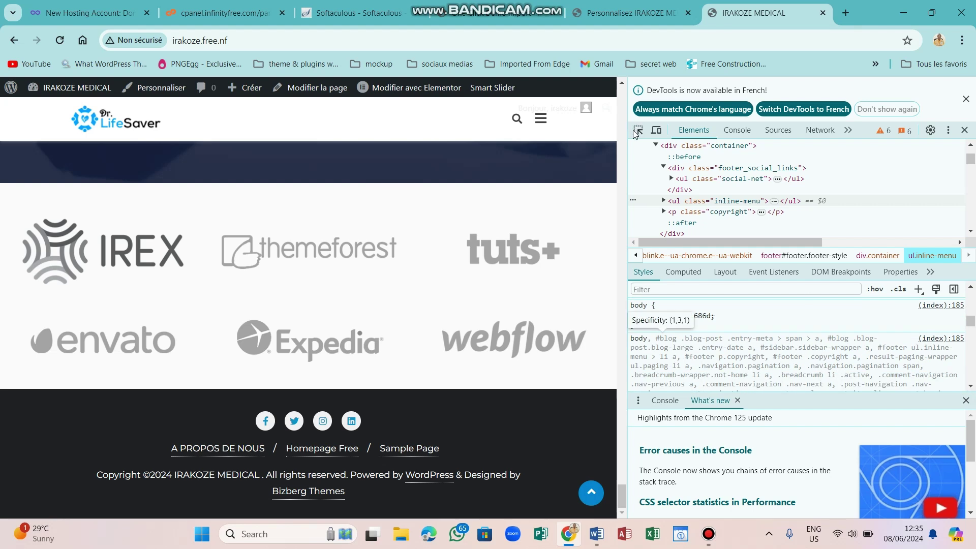
left_click(468, 440)
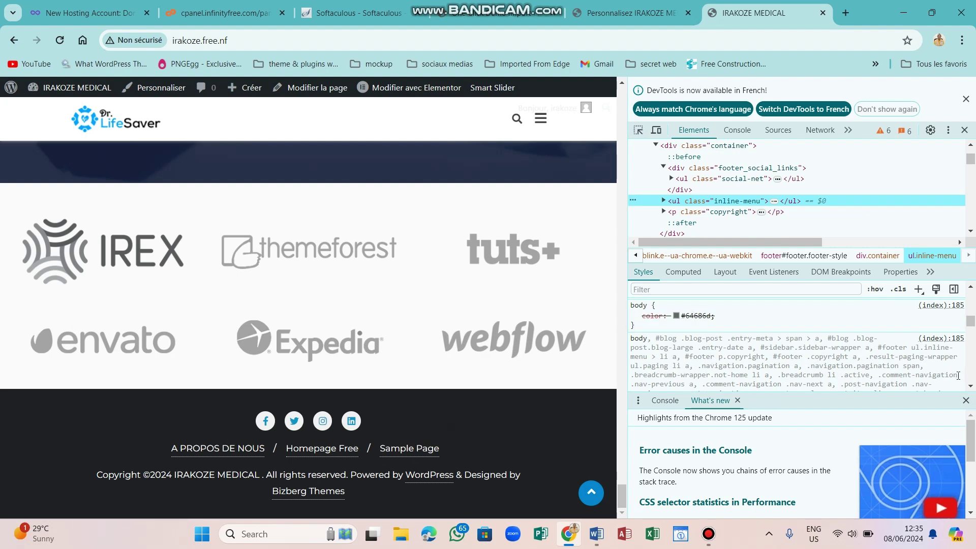
Copy the footer.footer-style ul.inline-menu rule (padding: 15px 0 !important) from Styles.
left_click(970, 387)
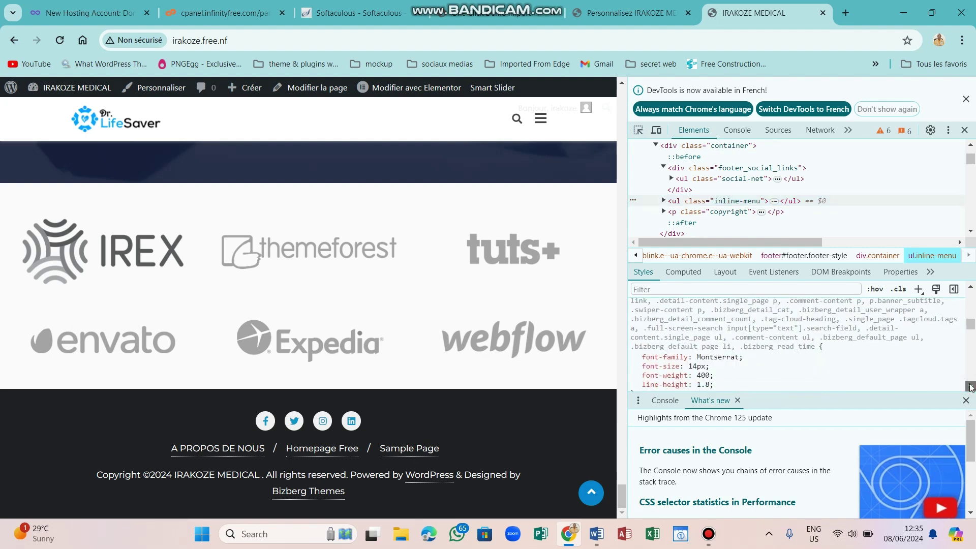
left_click(971, 388)
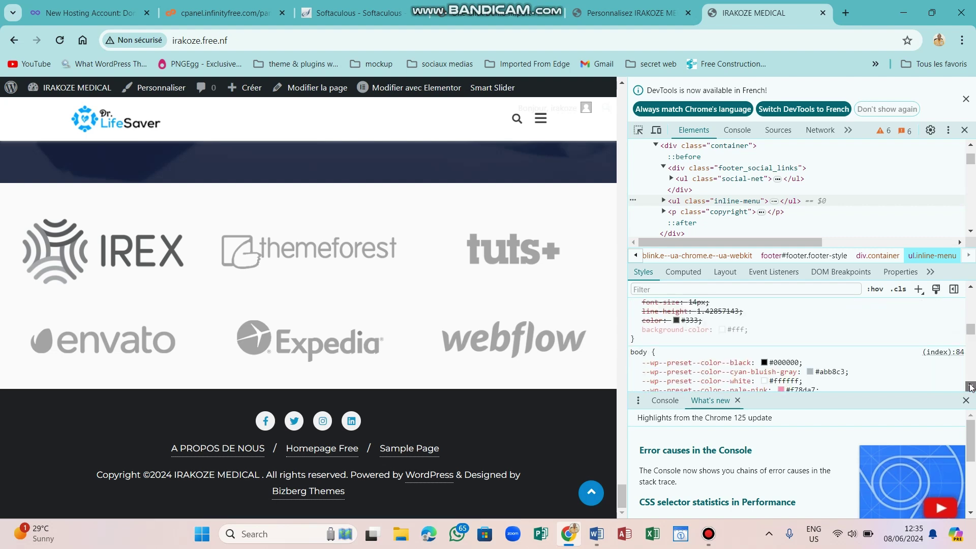
left_click(971, 387)
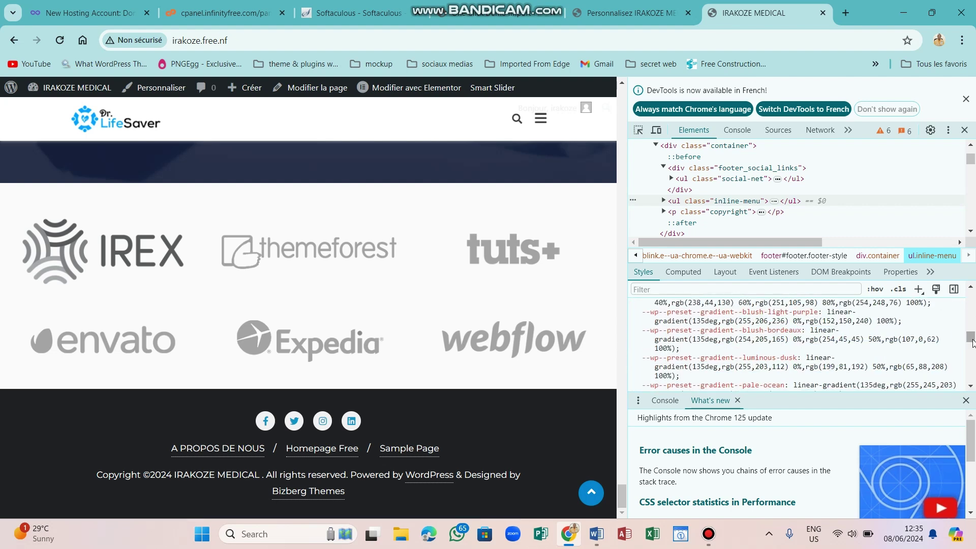
left_click_drag(972, 337, 965, 294)
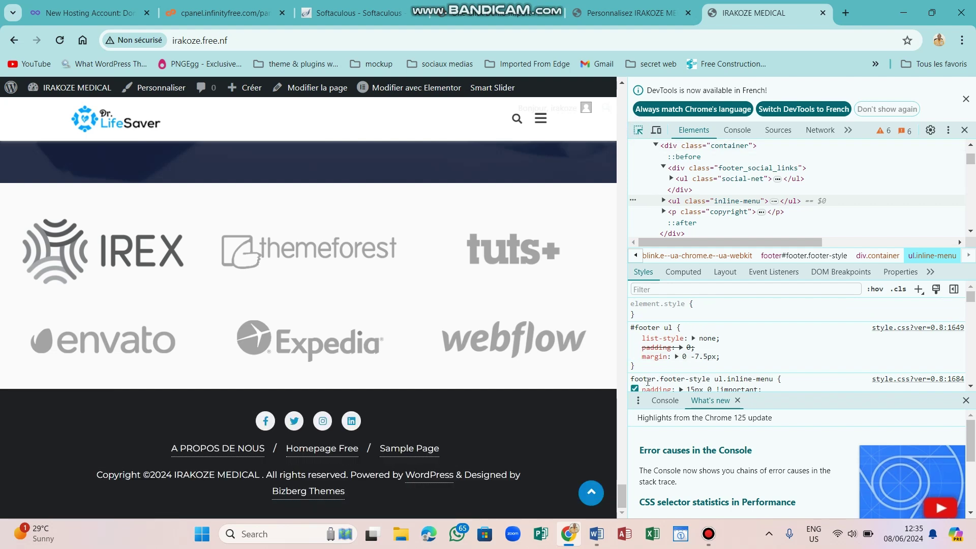
scroll(956, 381, "down", 1)
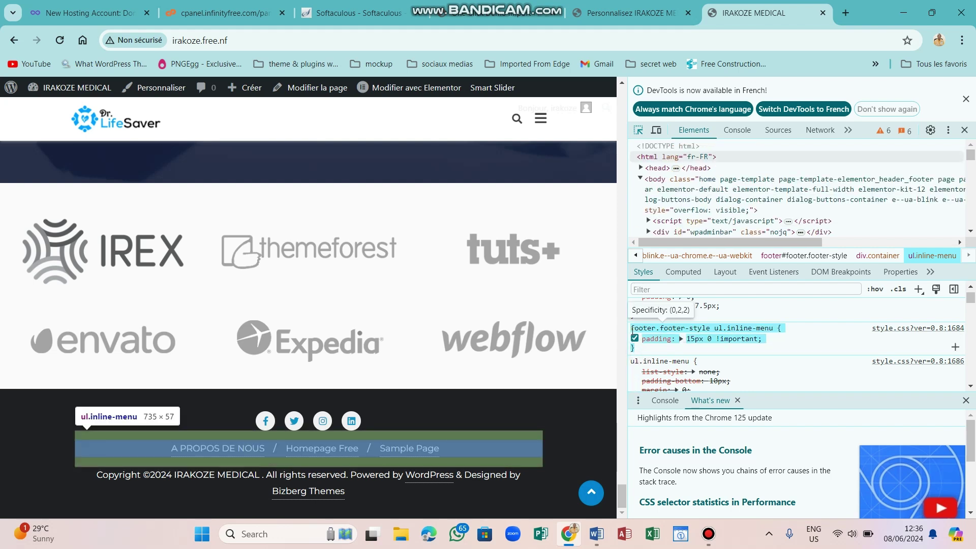
right_click(687, 328)
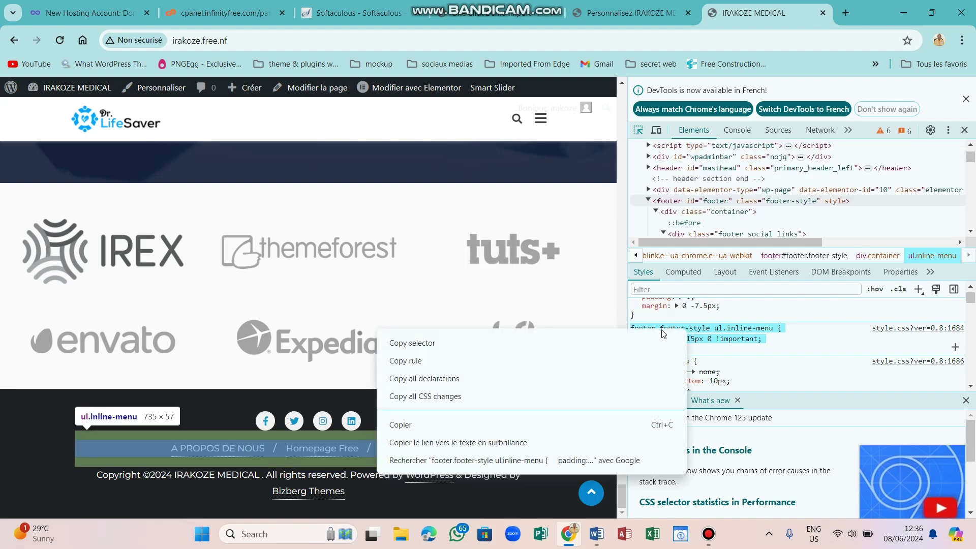
left_click(441, 431)
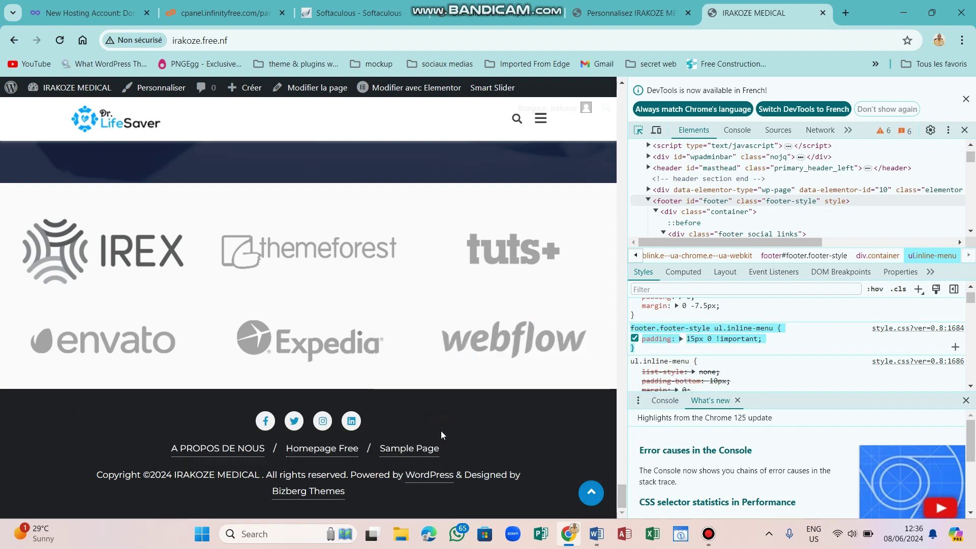
Add footer.footer-style ul.inline-menu { display:none; } below the copyright rule and publish.
left_click(642, 7)
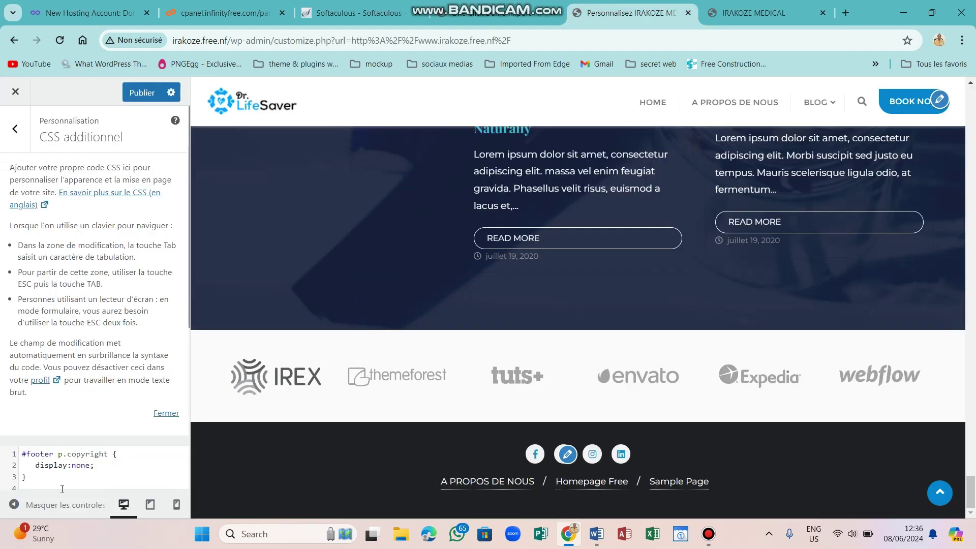
left_click(37, 476)
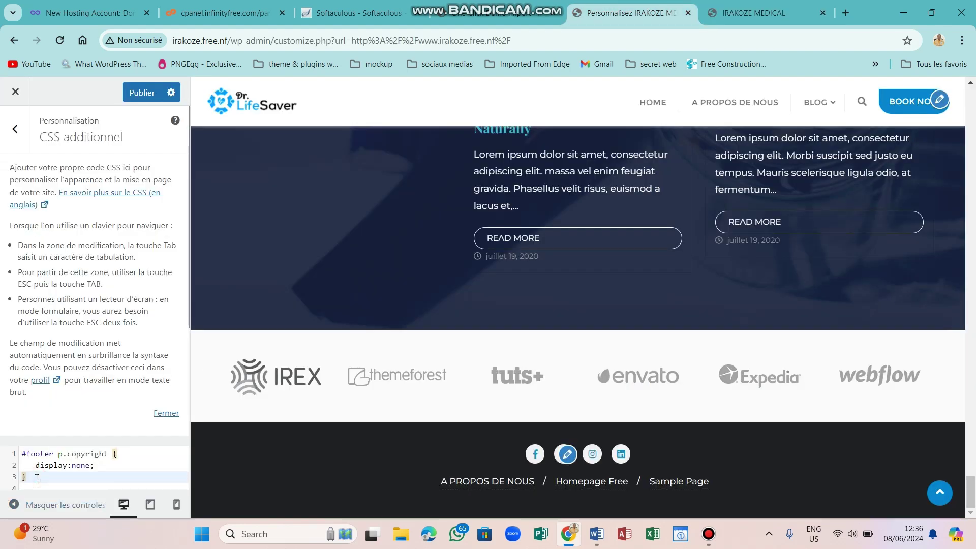
key("Return")
key("ctrl+v")
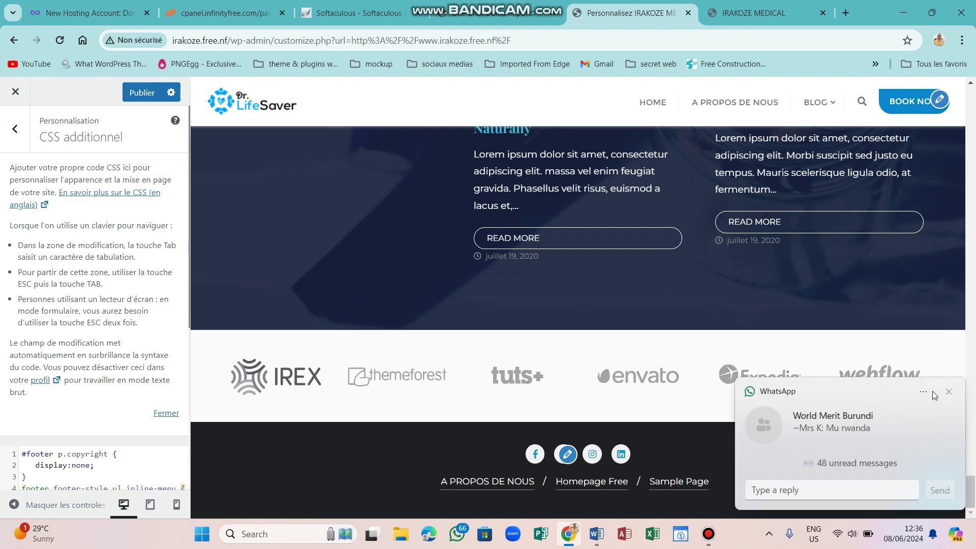
left_click(949, 391)
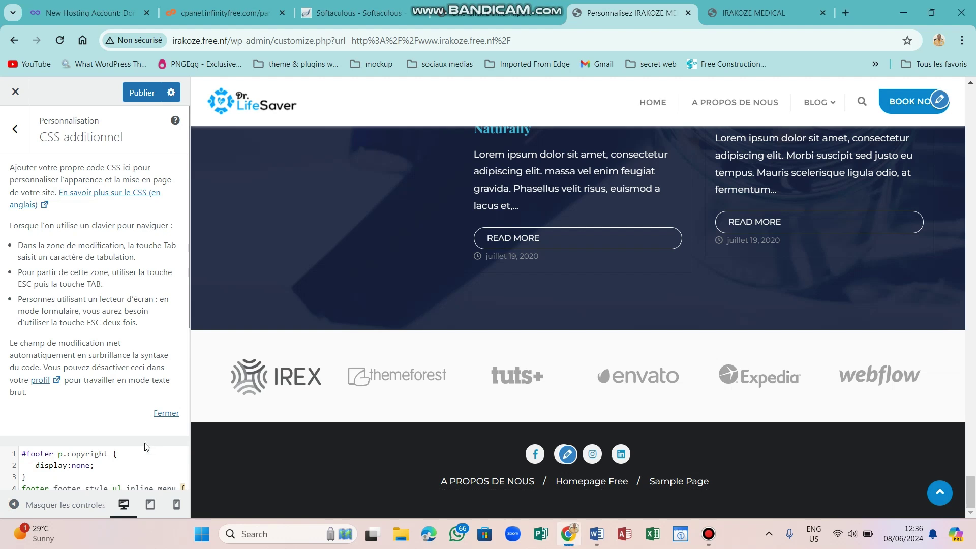
scroll(105, 410, "down", 2)
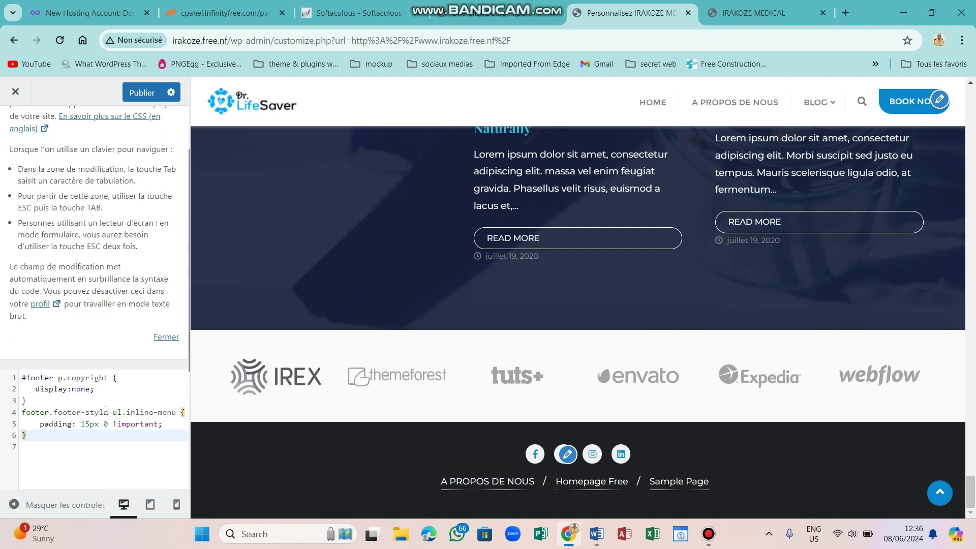
left_click_drag(173, 427, 43, 423)
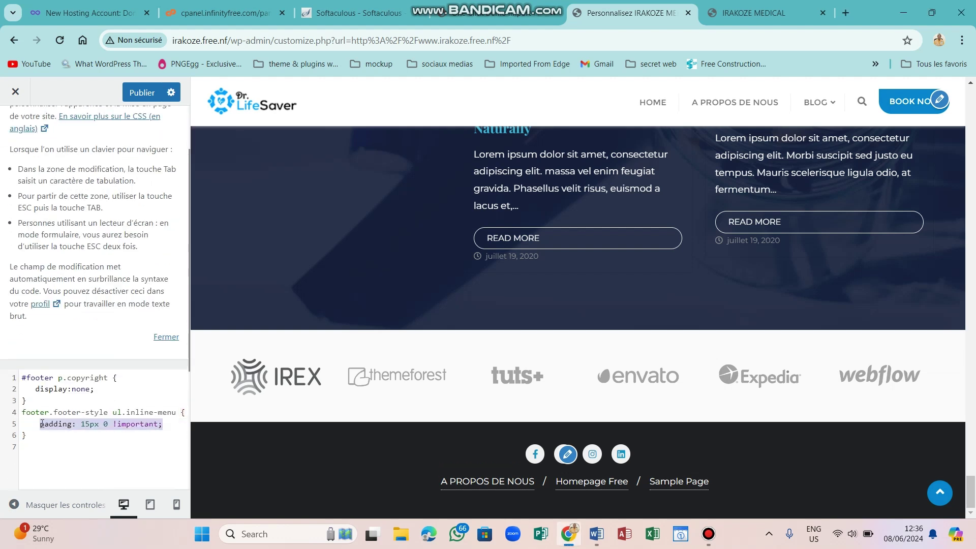
type("dis")
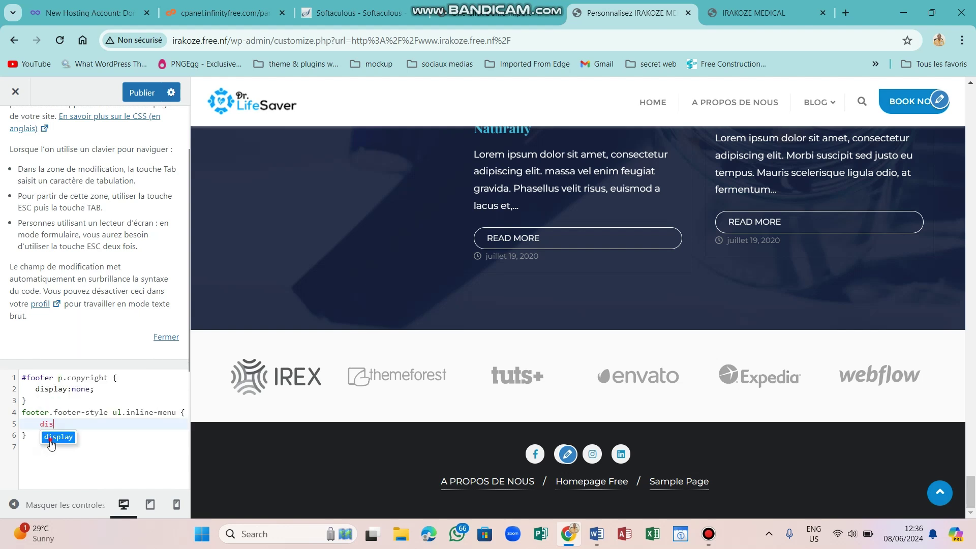
left_click(51, 440)
type("none")
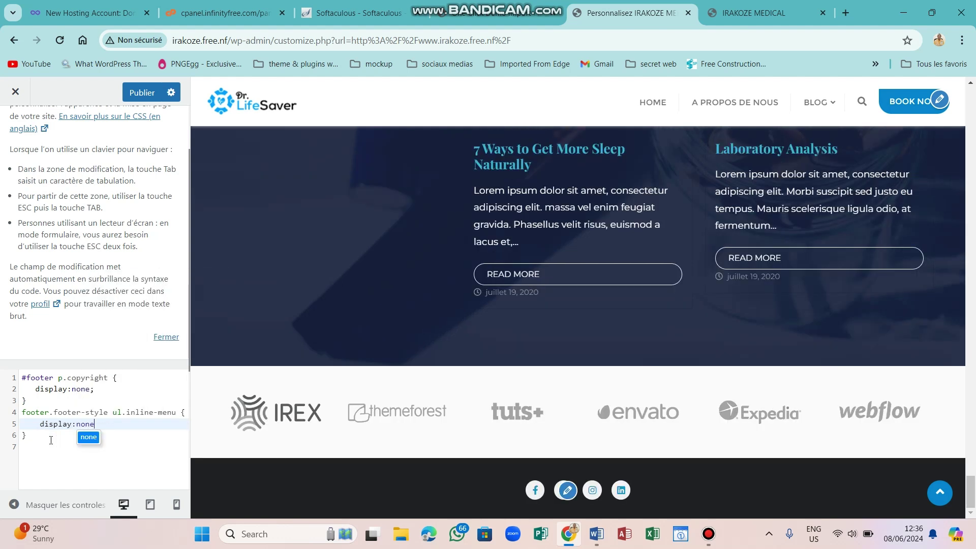
type(";")
left_click(137, 93)
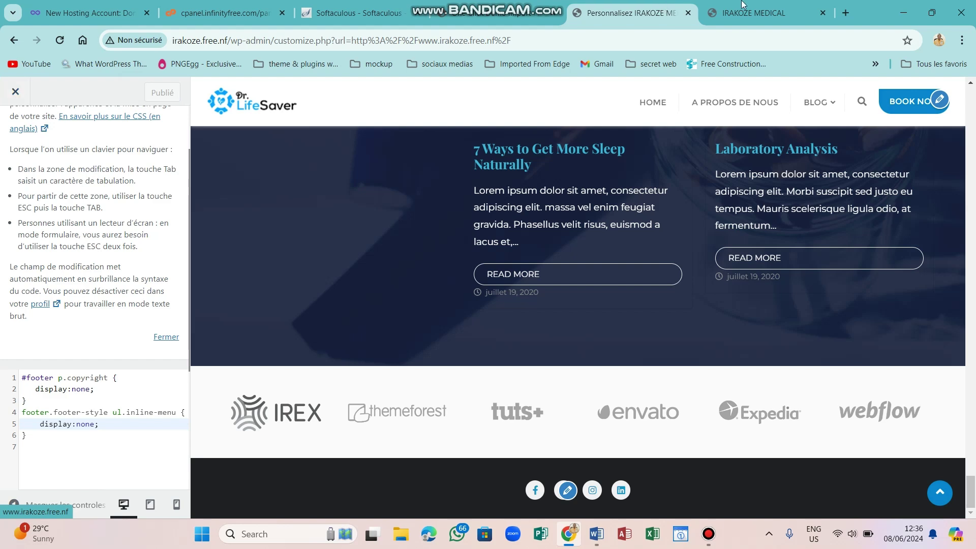
Close DevTools and reload the live homepage to confirm the footer copyright and links are gone.
left_click(754, 12)
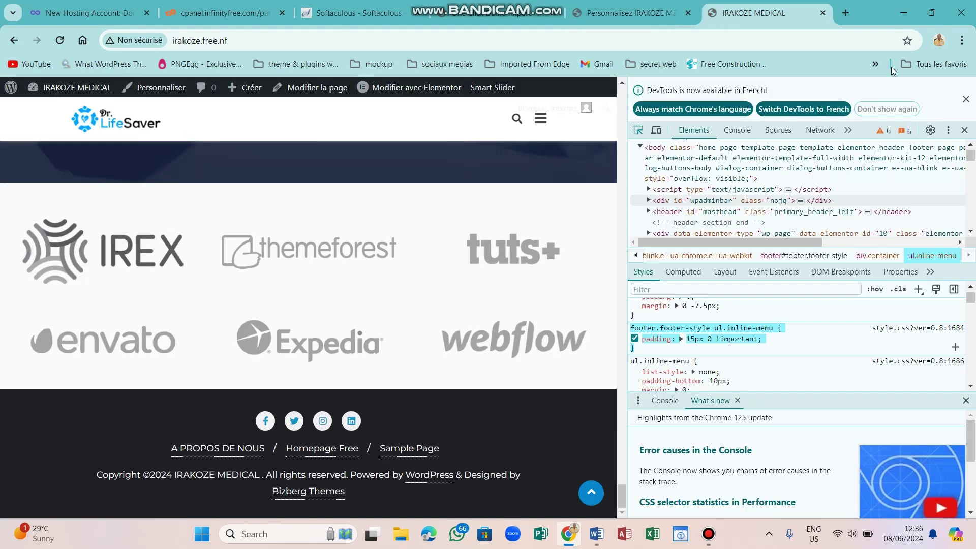
left_click(966, 99)
left_click(964, 87)
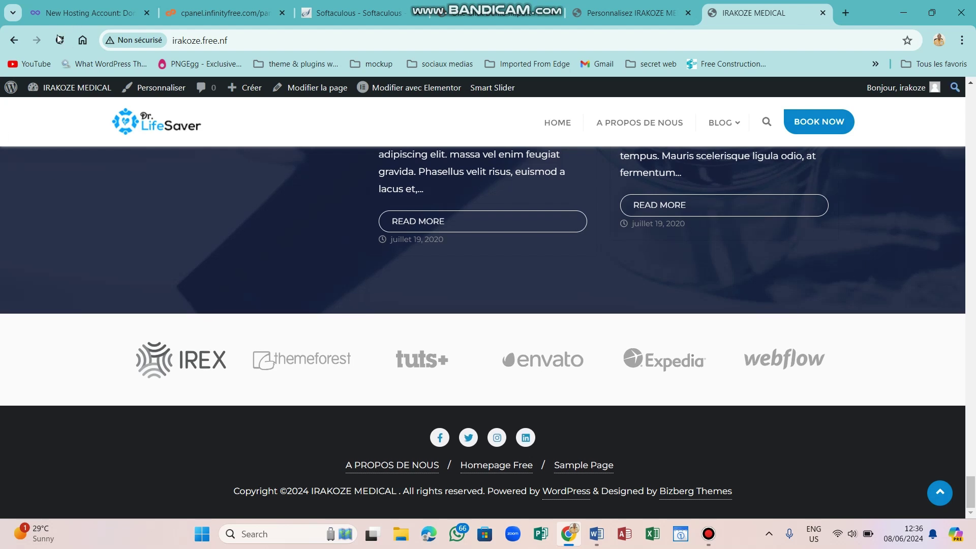
left_click(59, 40)
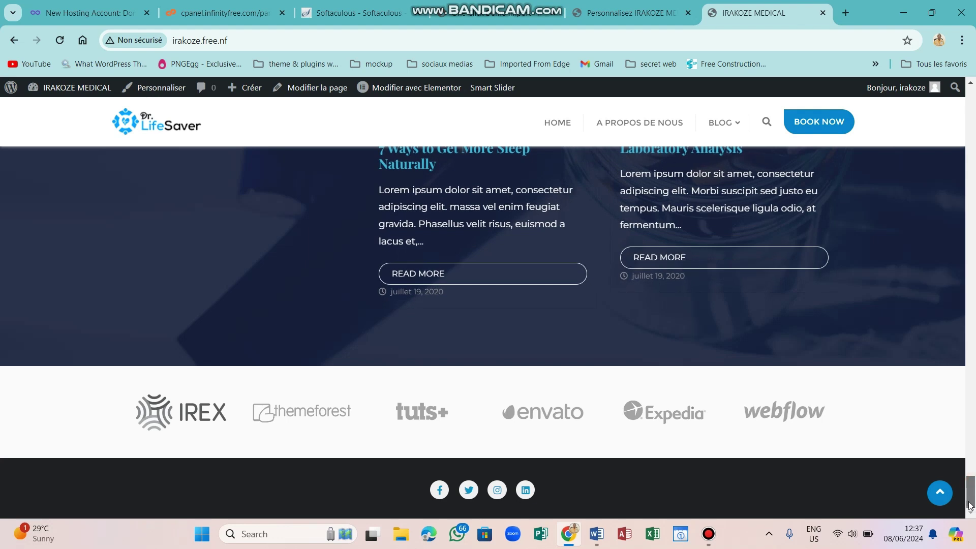
scroll(971, 488, "up", 12)
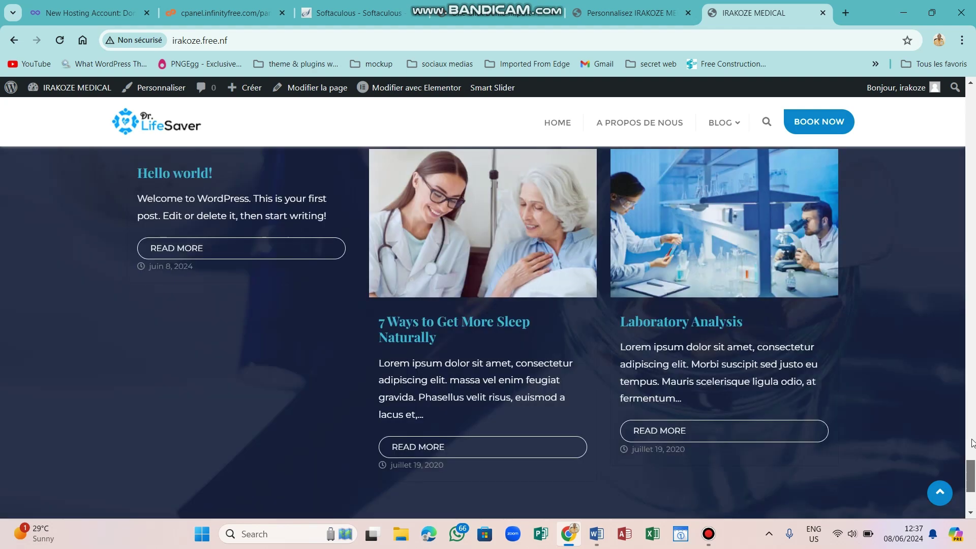
scroll(972, 448, "down", 8)
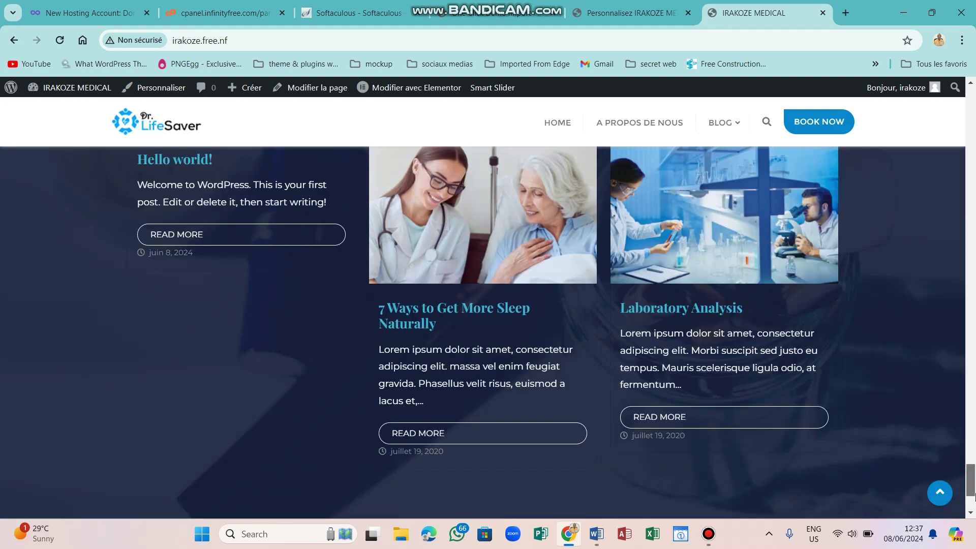
scroll(972, 486, "down", 3)
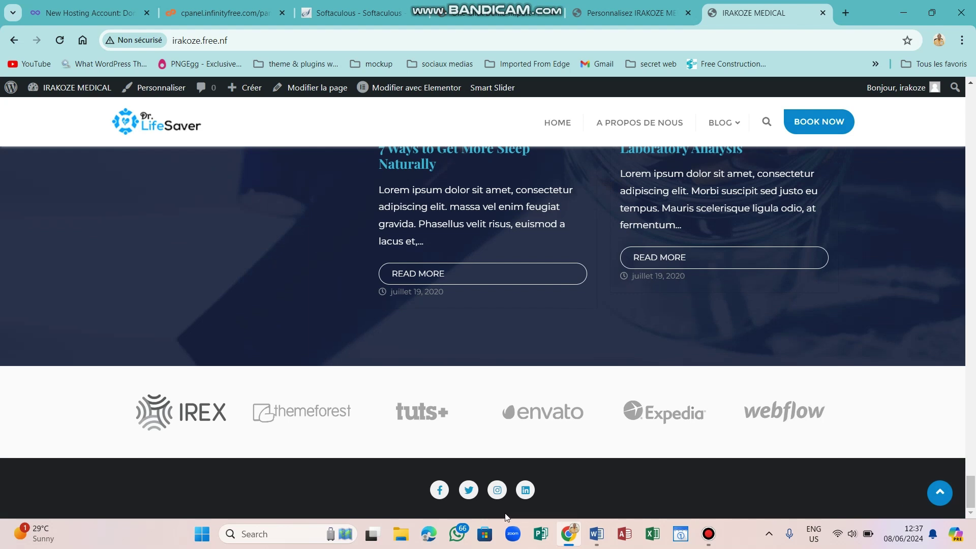
Exit the Customizer, go to the Tableau de bord, and open the Extensions list of 8 plugins.
left_click(625, 13)
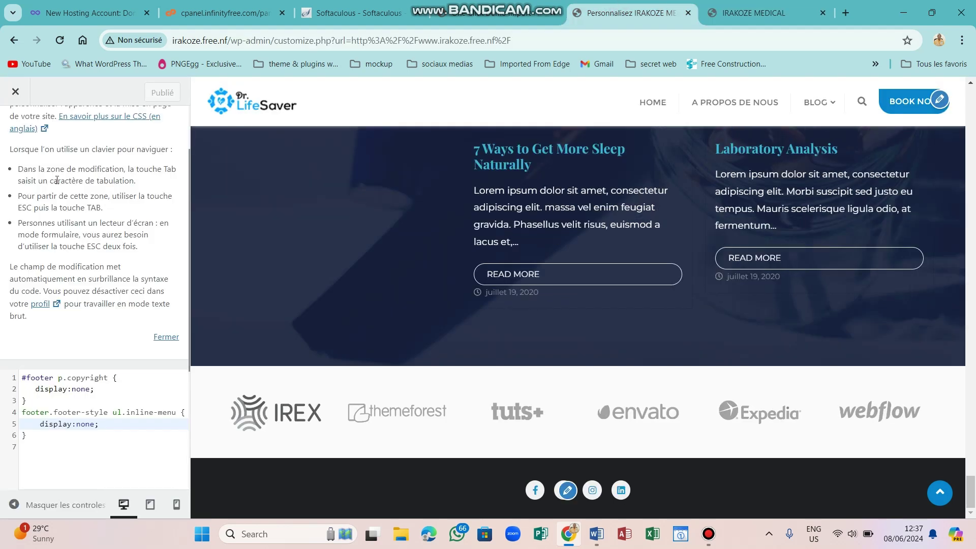
left_click(15, 91)
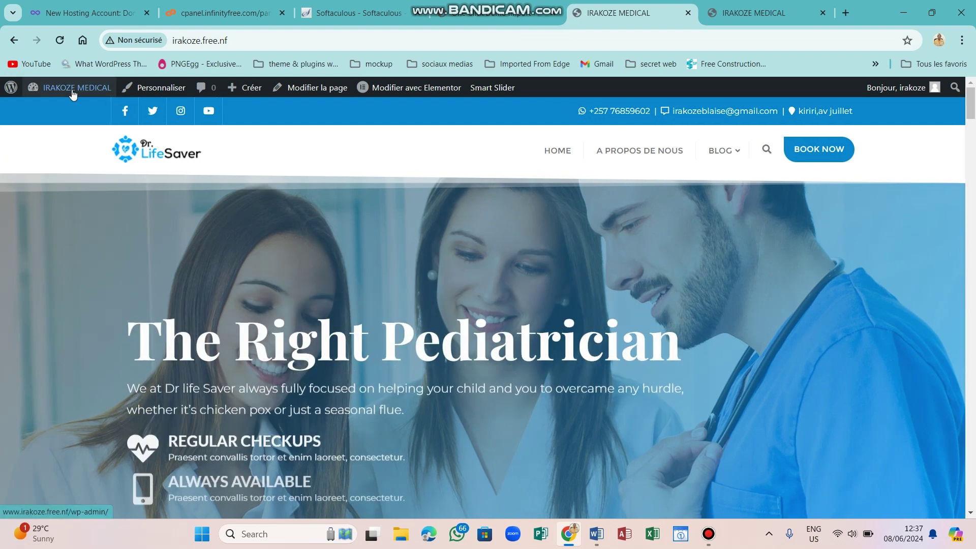
mouse_move(71, 92)
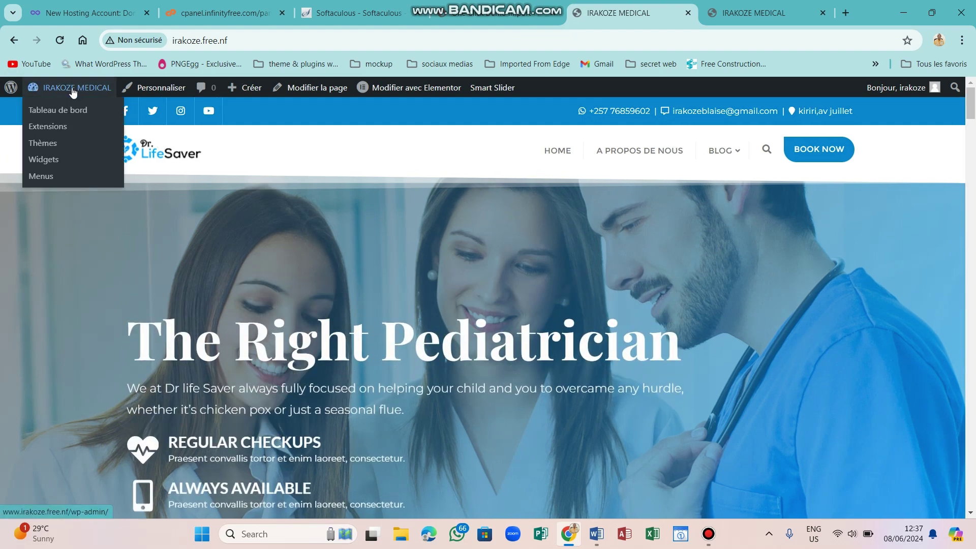
left_click(47, 114)
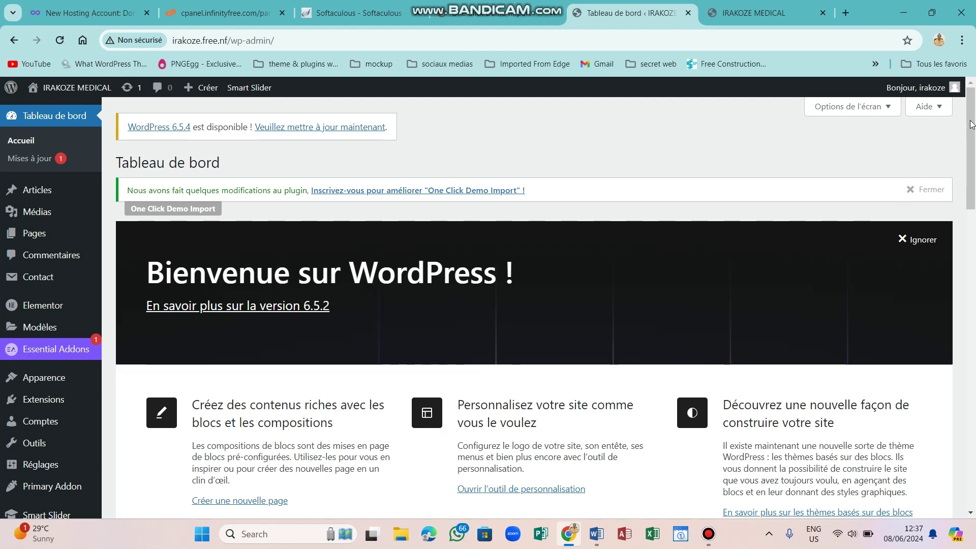
left_click_drag(971, 122, 973, 267)
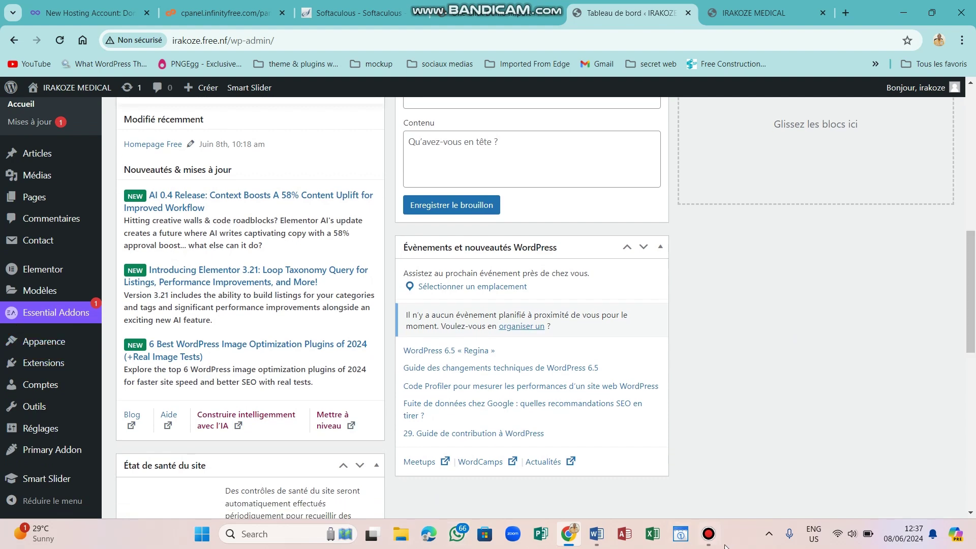
left_click(708, 535)
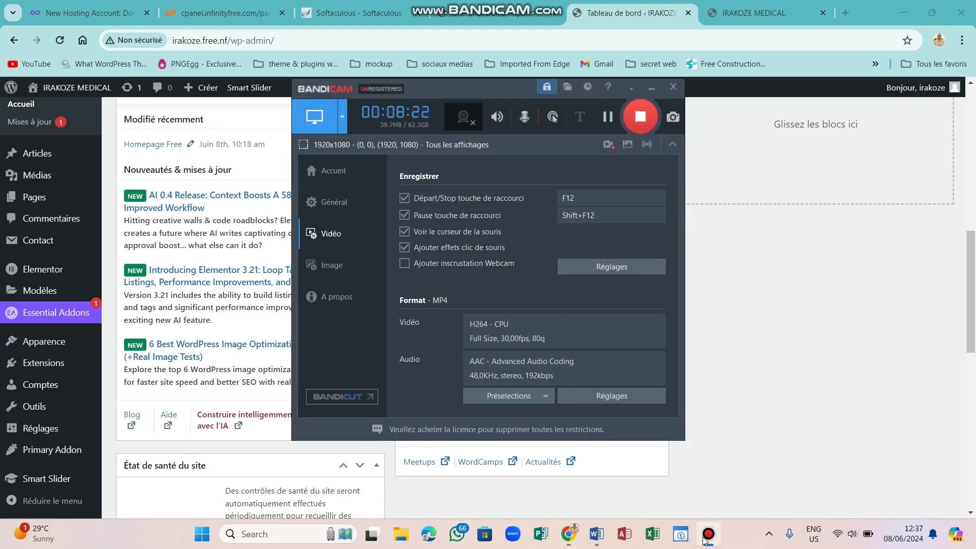
left_click(705, 538)
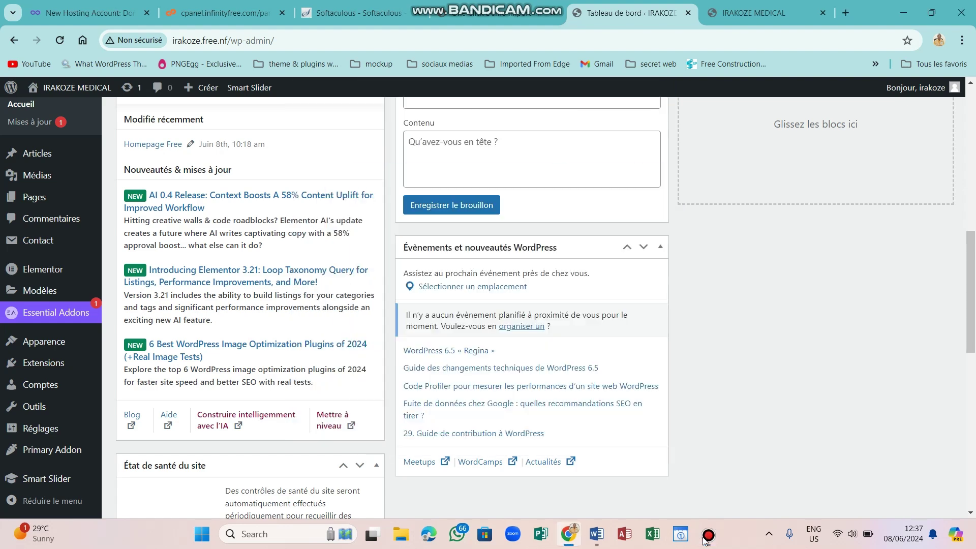
left_click(39, 370)
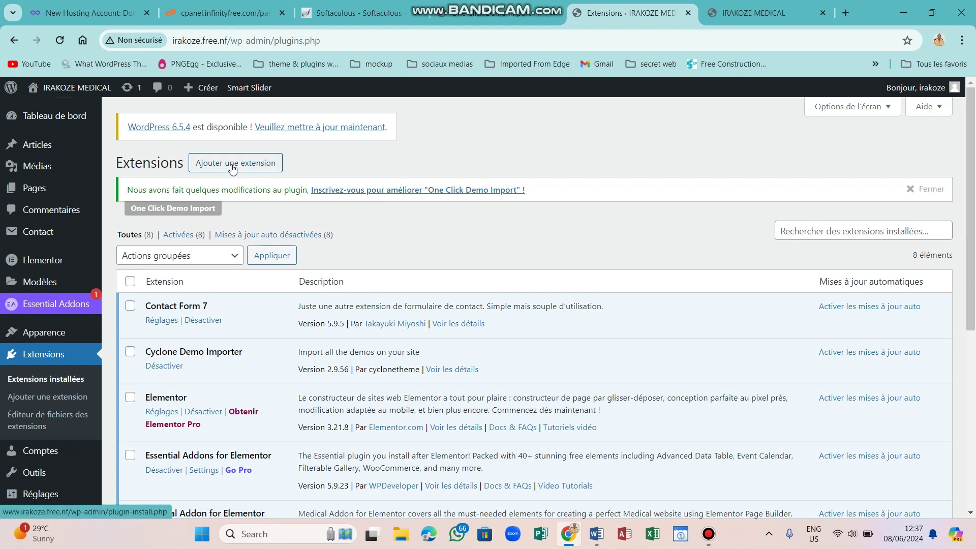
Search Ajouter une extension for 'code', listing Code Snippets and WPCode first.
left_click(232, 167)
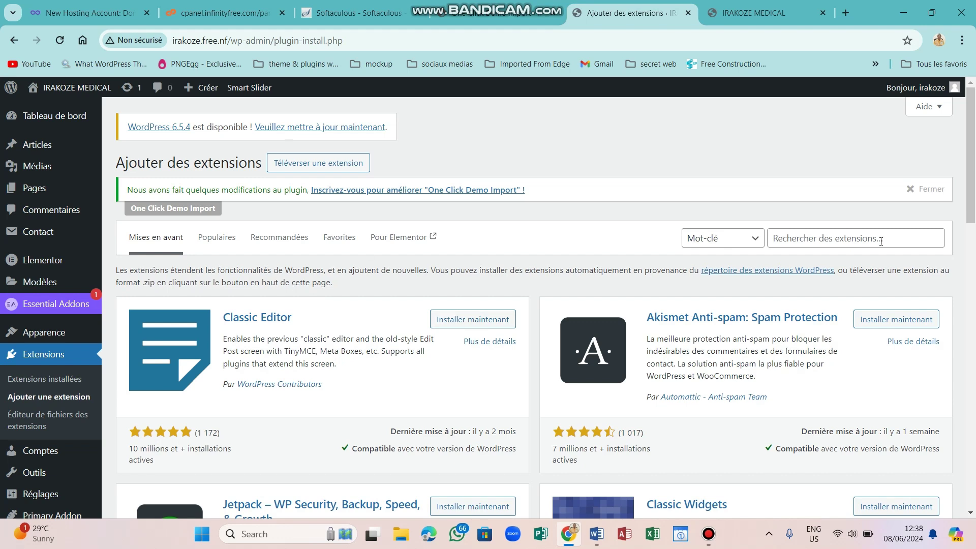
left_click(865, 237)
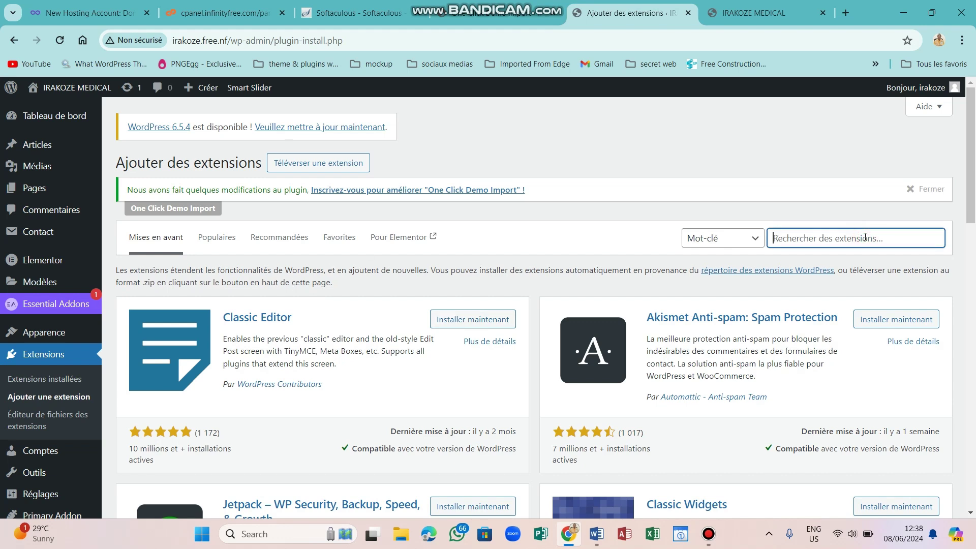
type("code")
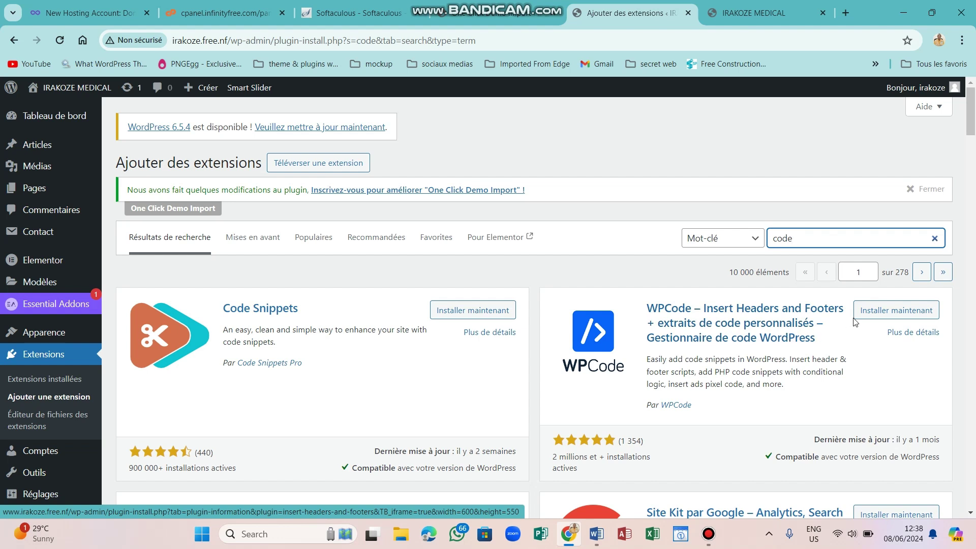
Install and activate the WPCode plugin from the 'code' search results, then check its details.
left_click(876, 312)
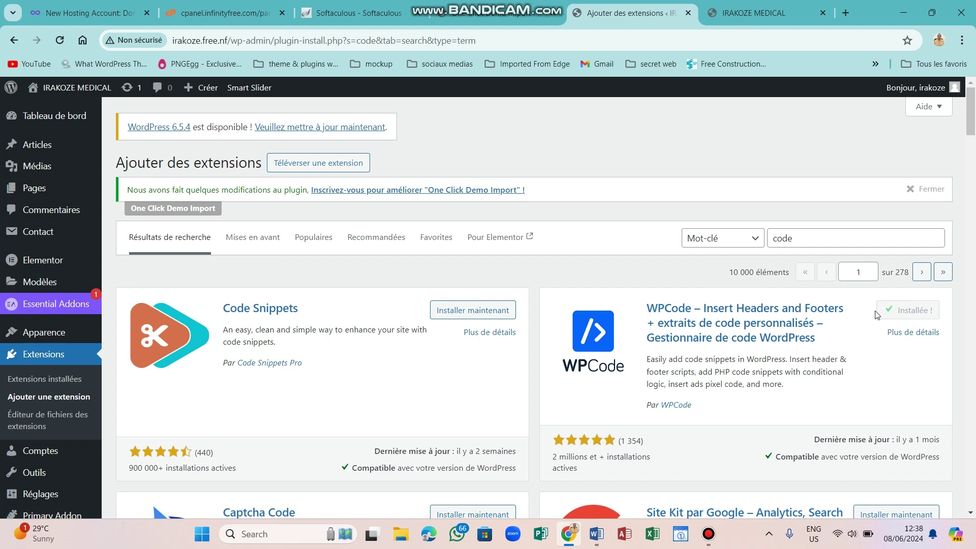
left_click(926, 312)
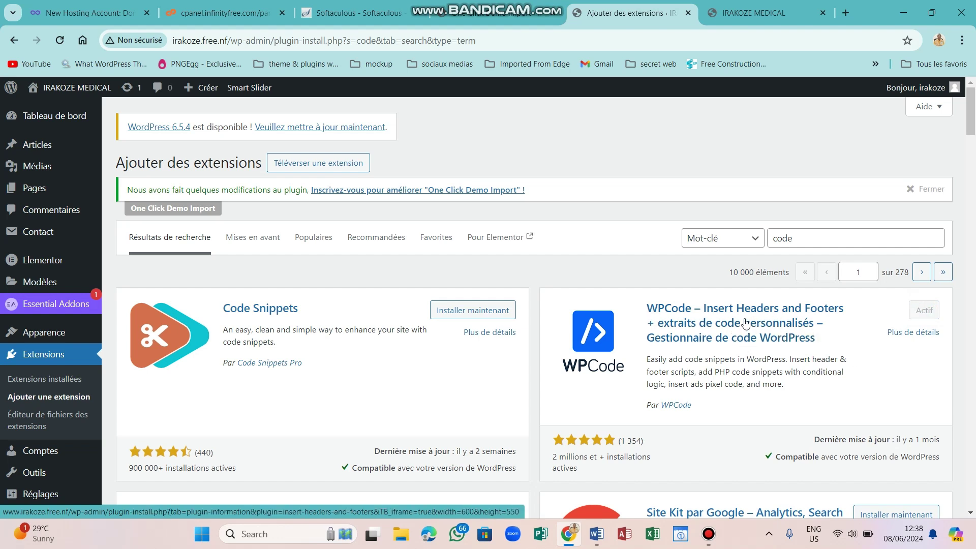
left_click(599, 332)
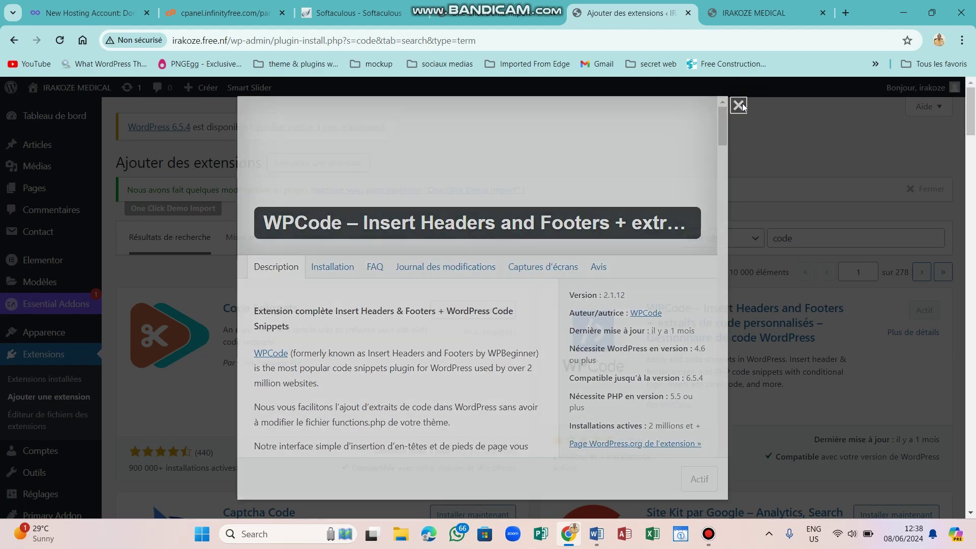
left_click(744, 106)
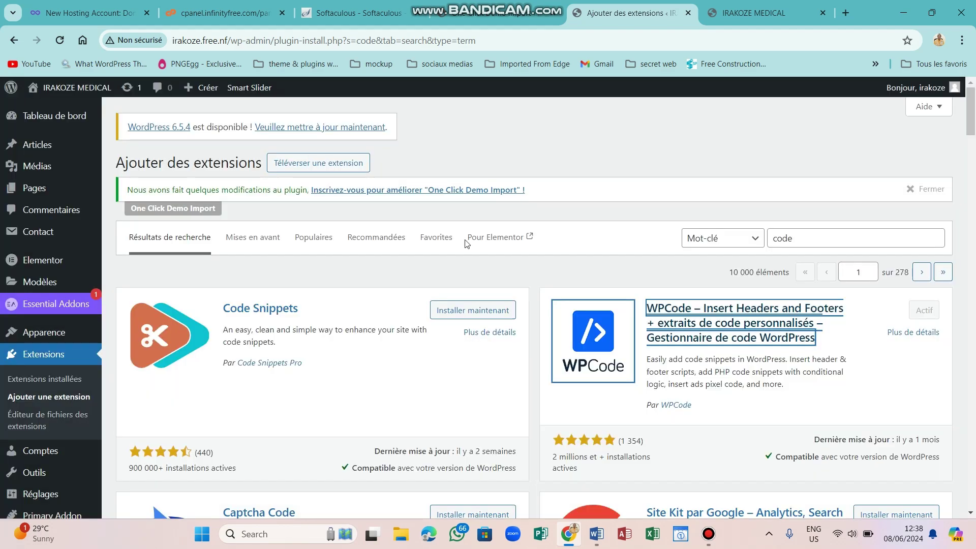
Open WPCode's Header & Footer page from its Code Snippets menu under installed plugins.
left_click(30, 381)
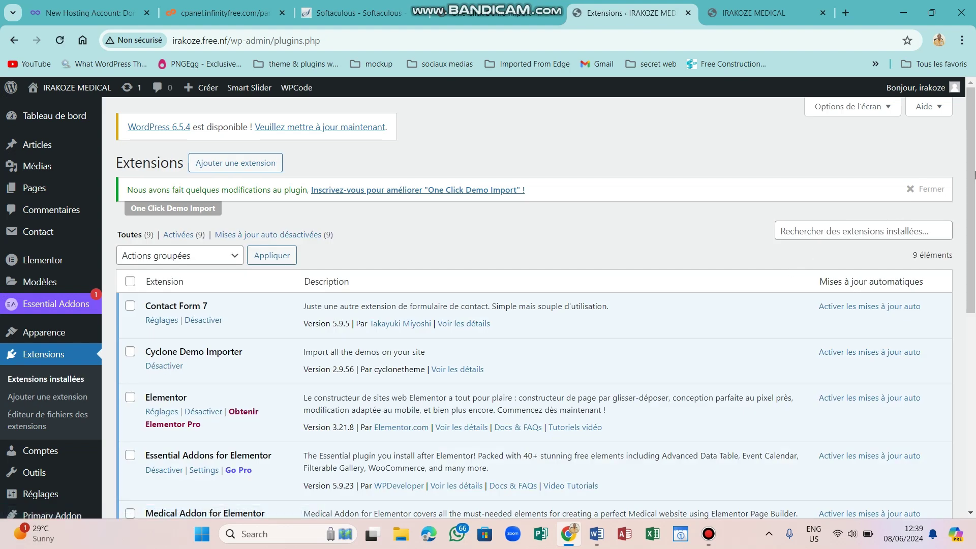
left_click_drag(972, 174, 973, 341)
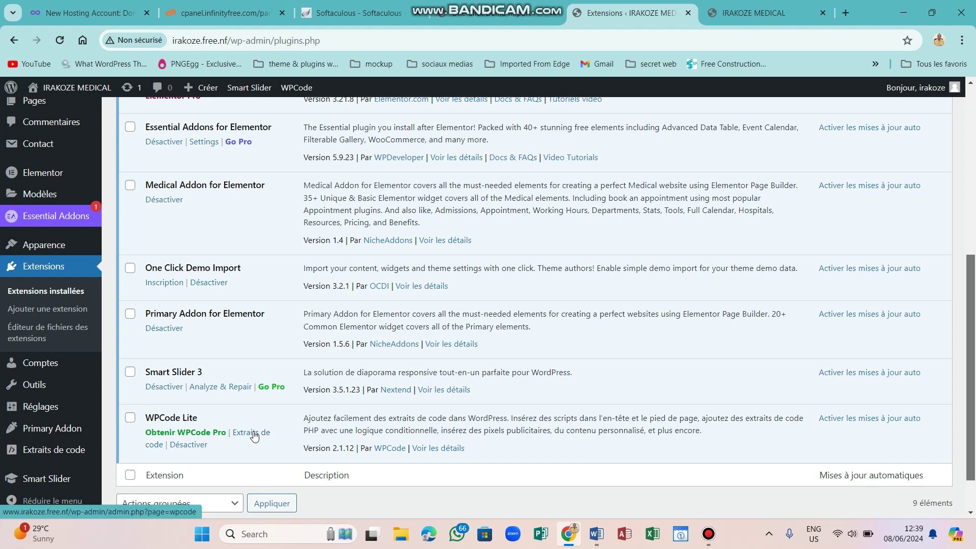
left_click(255, 436)
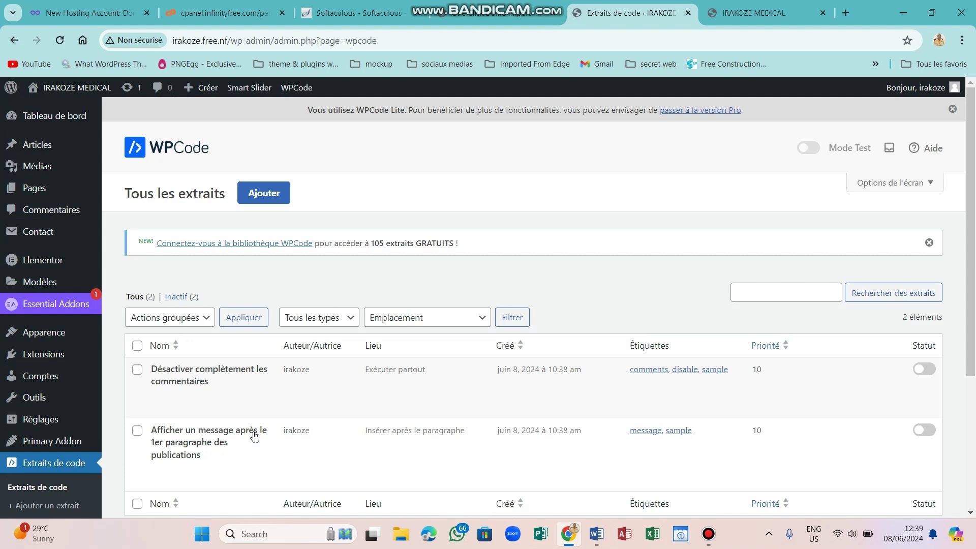
scroll(254, 436, "down", 3)
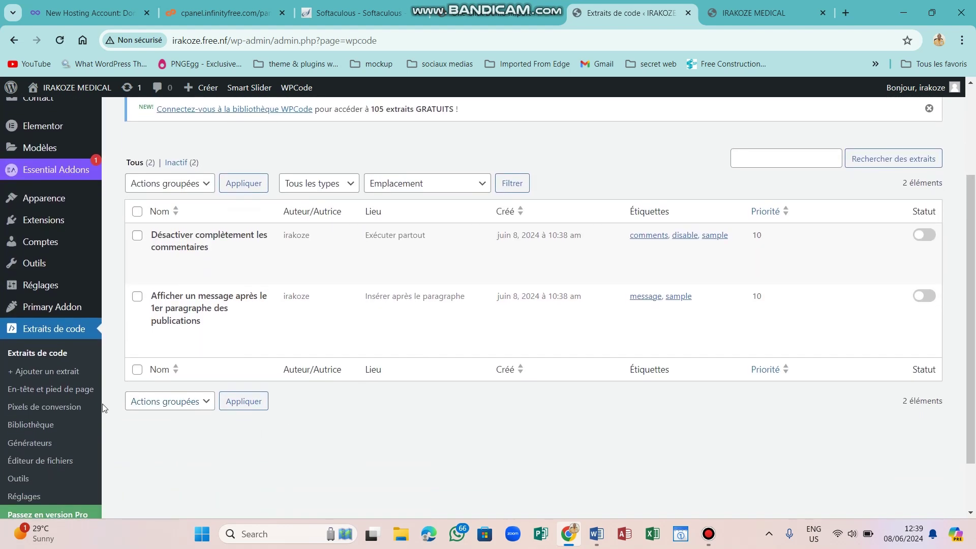
left_click(69, 390)
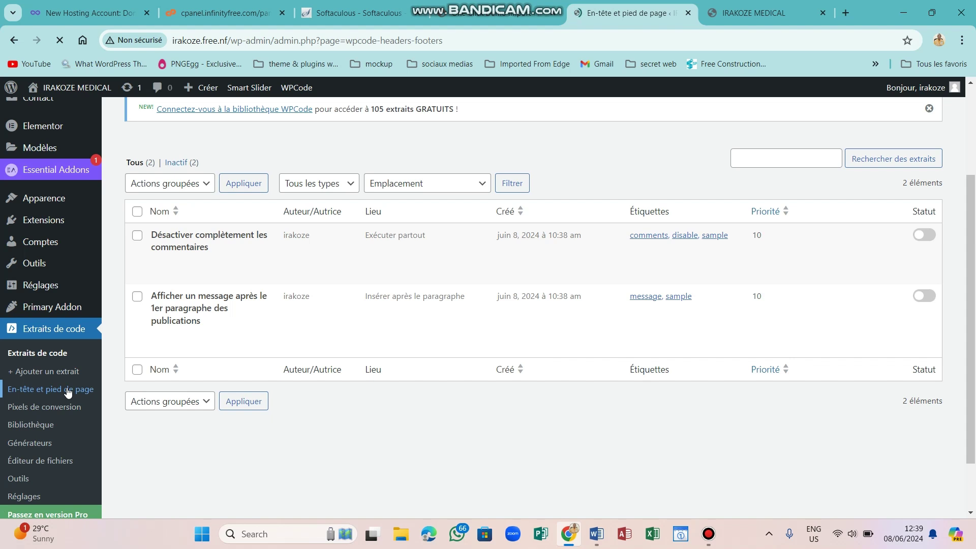
Reload the live homepage, then return to WPCode and scroll down to the empty Footer box.
left_click(800, 7)
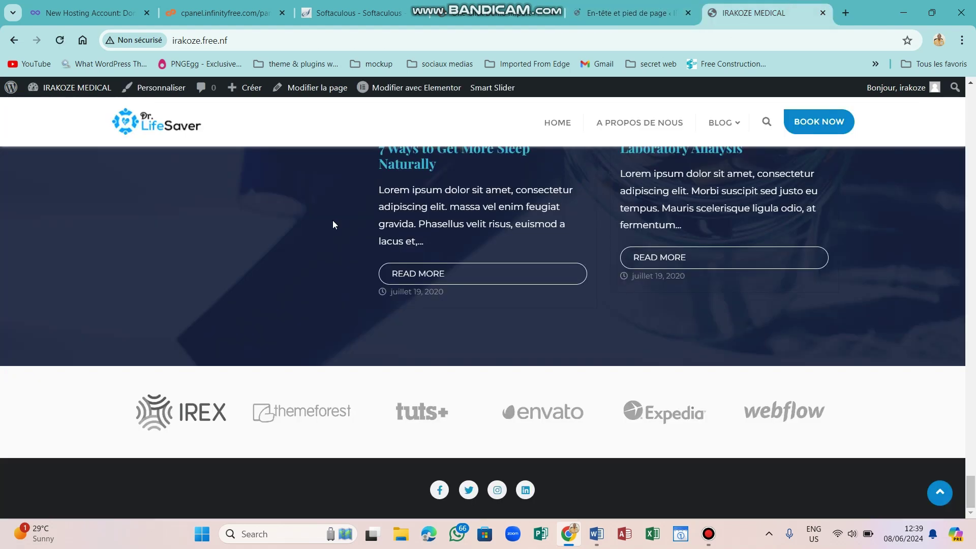
left_click(62, 40)
left_click(621, 5)
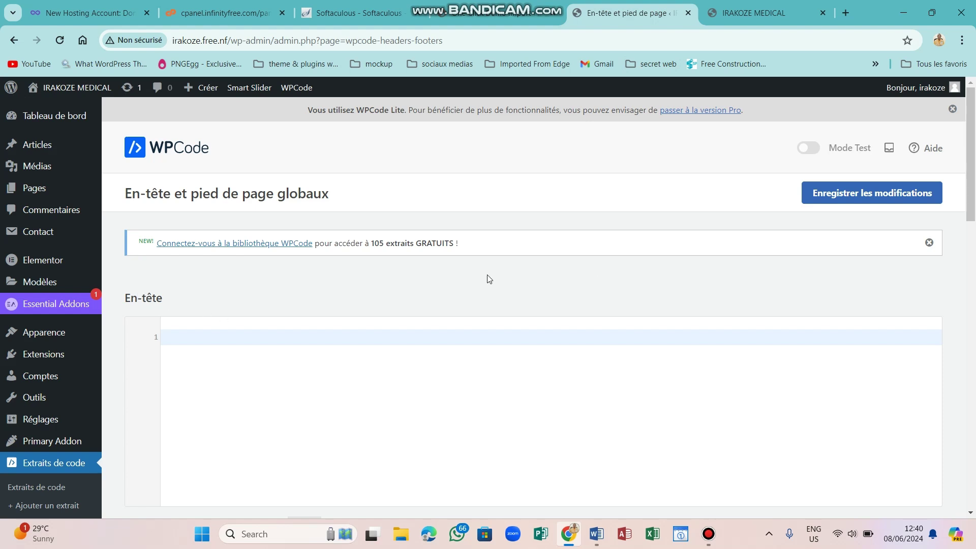
left_click_drag(971, 209, 974, 352)
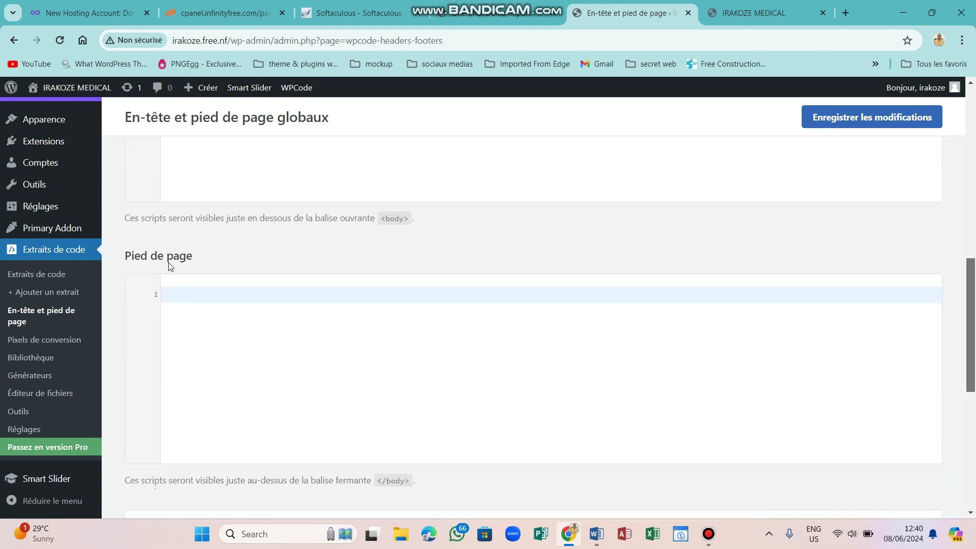
Copy the copyright line from the Word document and return to WPCode's footer settings.
left_click(597, 534)
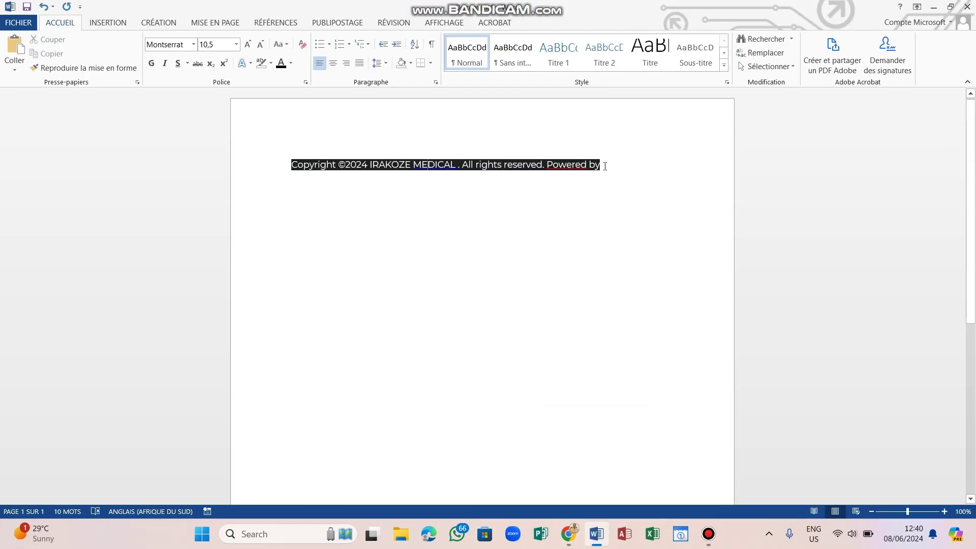
left_click_drag(605, 166, 297, 173)
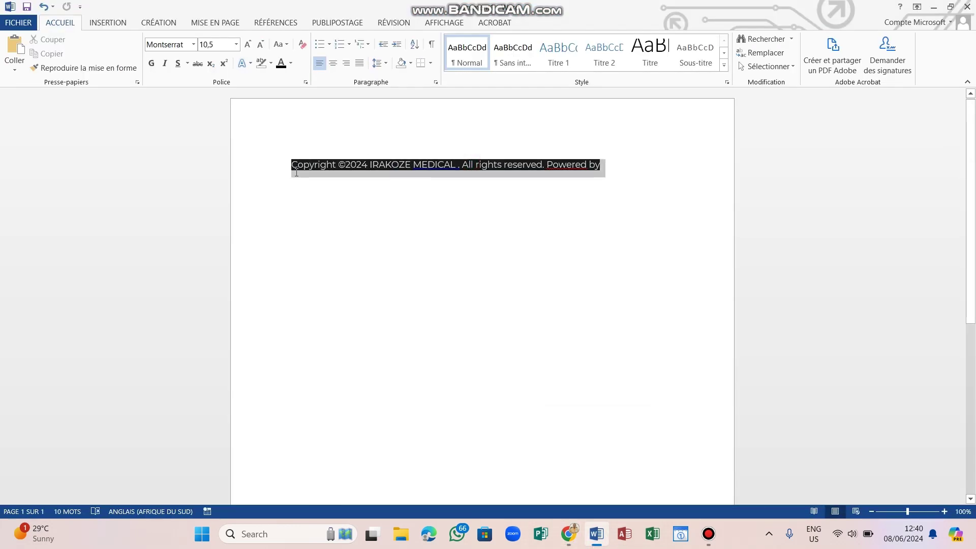
right_click(297, 175)
left_click(319, 192)
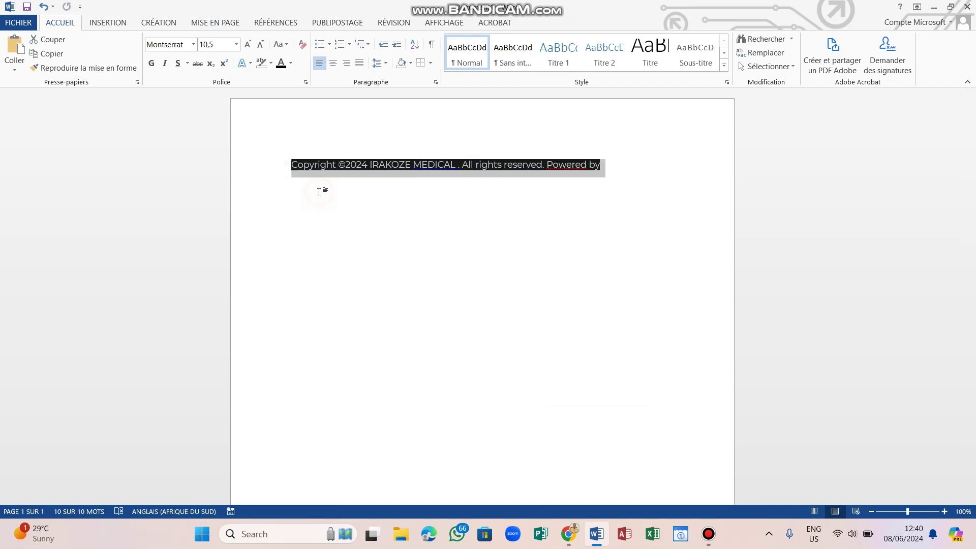
left_click(569, 533)
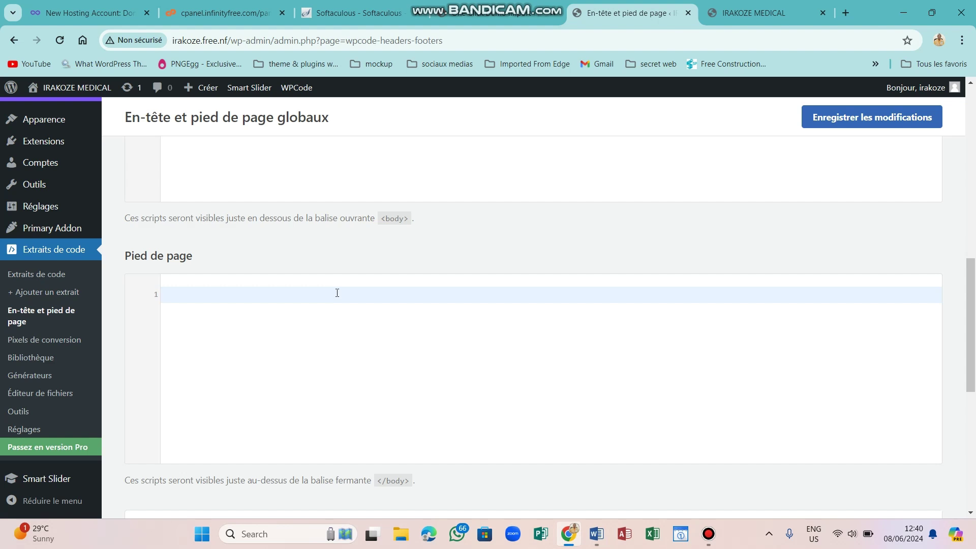
Paste the copyright line into the Footer box, add 'E-KAZI SPACE' after 'Powered by', and save.
left_click(337, 293)
key("ctrl+v")
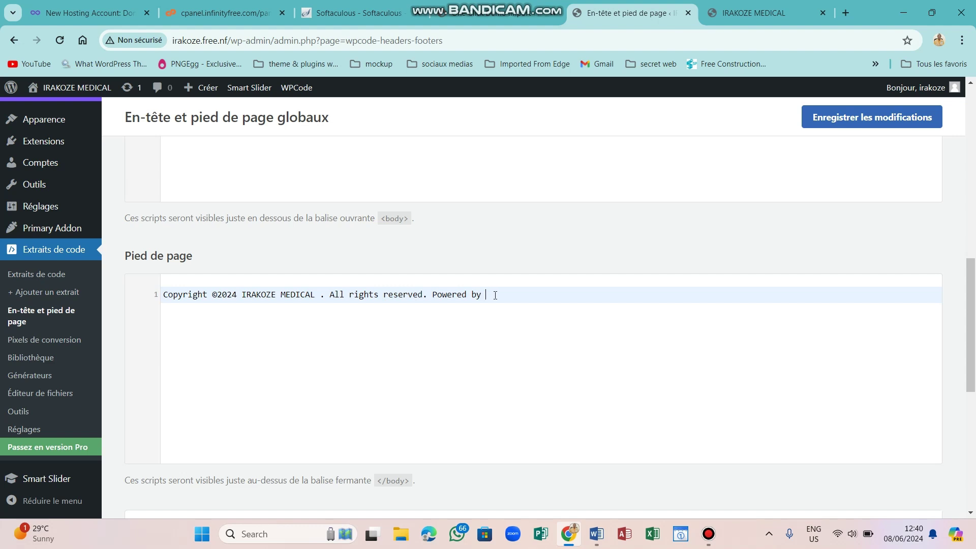
key("Caps_Lock")
type("E")
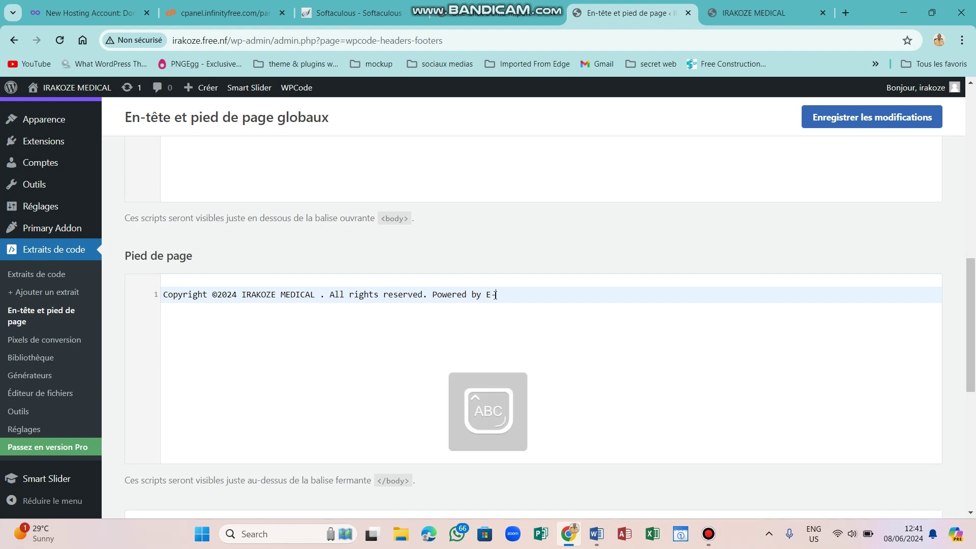
type("-KAZI")
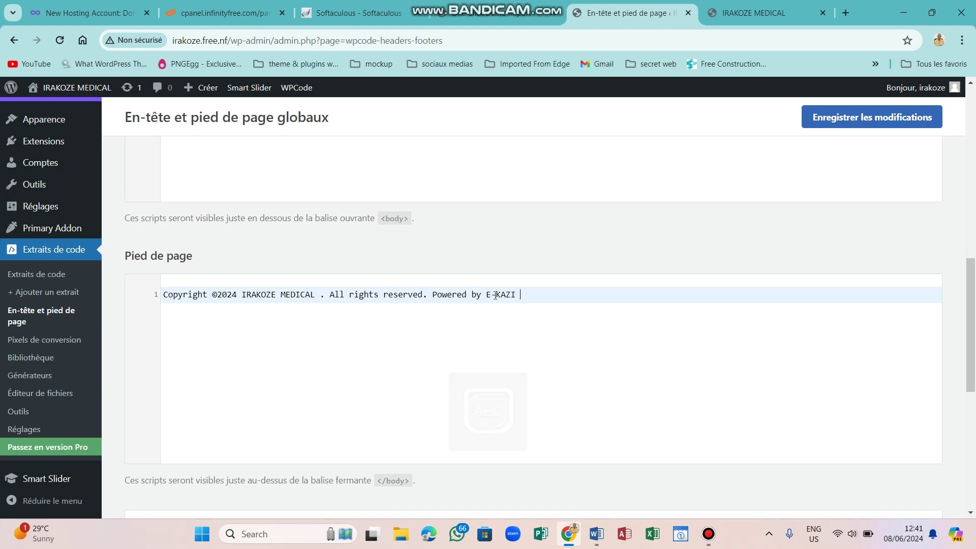
type(" SPACE")
key("Caps_Lock")
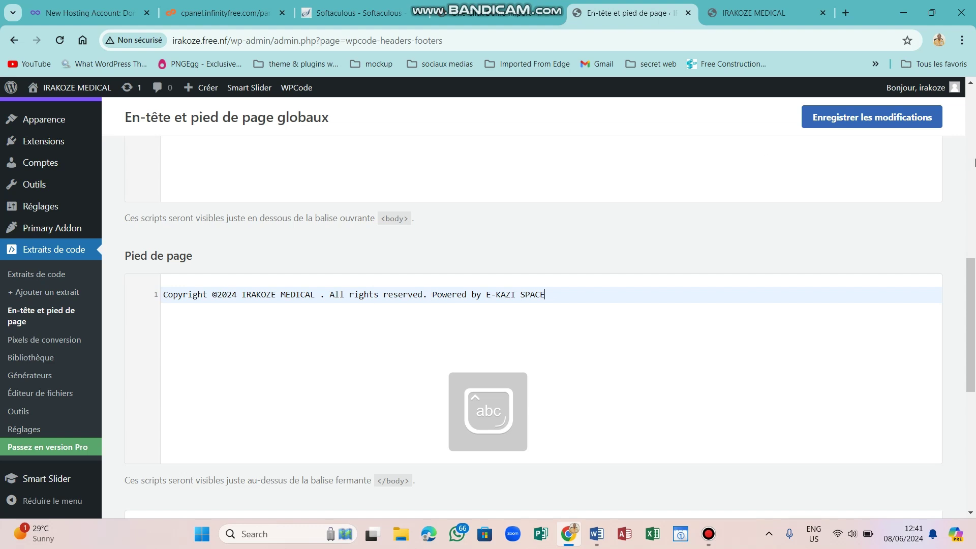
left_click(889, 113)
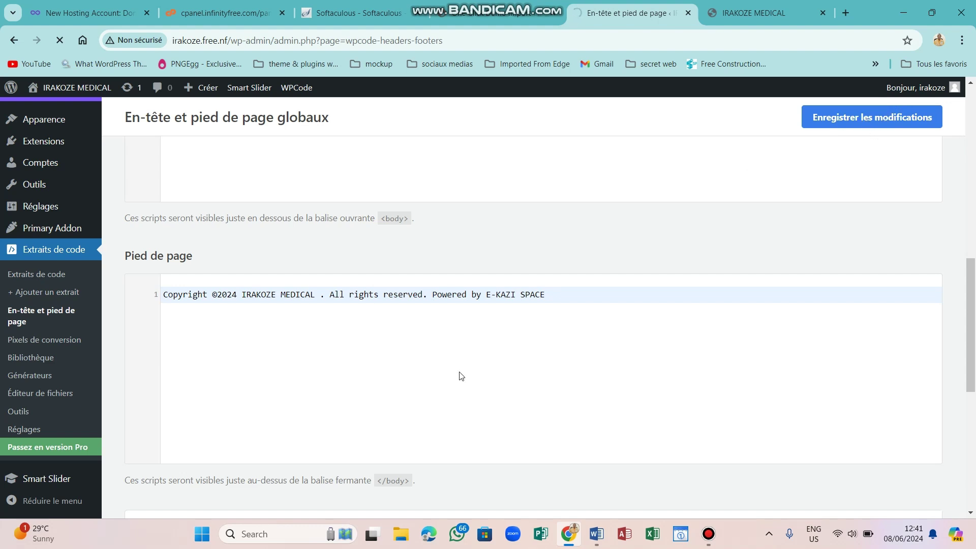
left_click(757, 12)
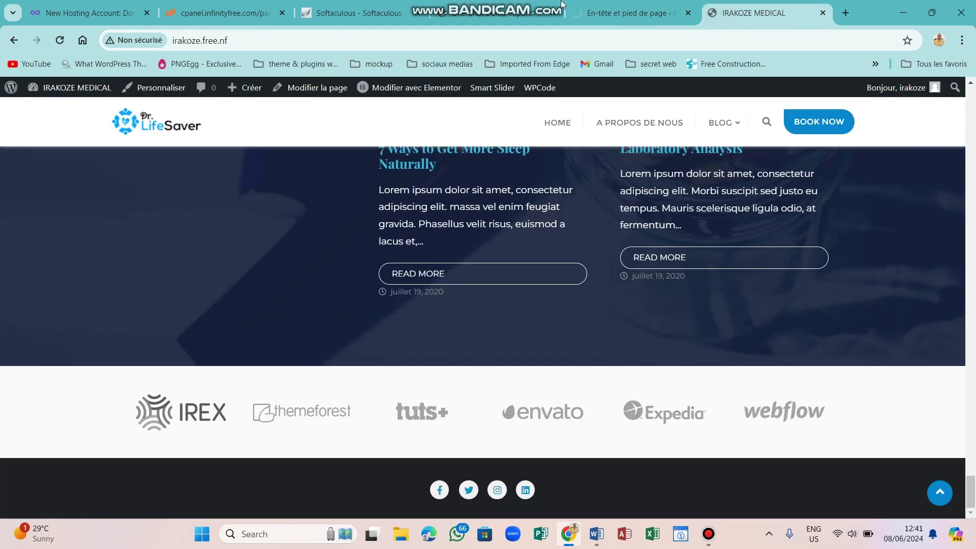
Reload the live site and scroll to the bottom to verify the new copyright footer.
left_click(614, 6)
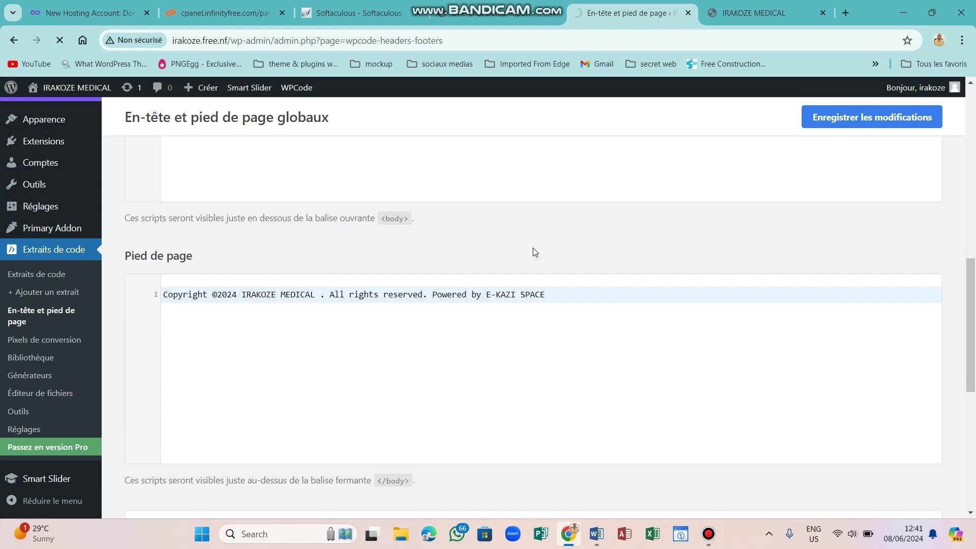
left_click(743, 4)
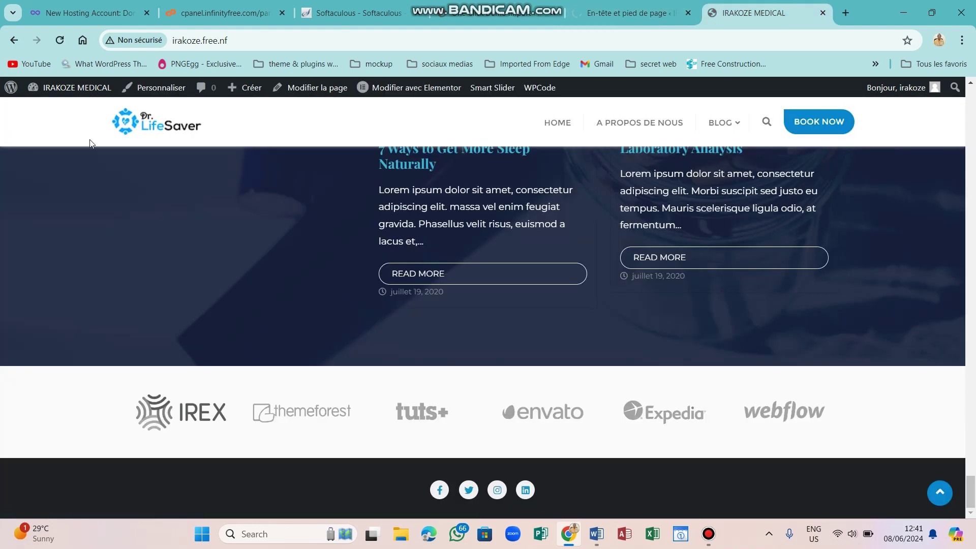
left_click(54, 40)
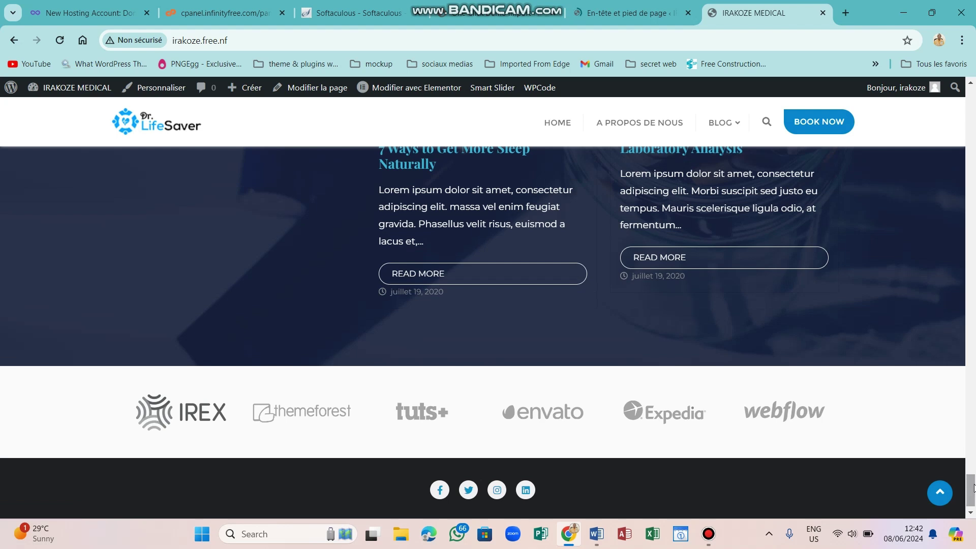
scroll(972, 488, "down", 1)
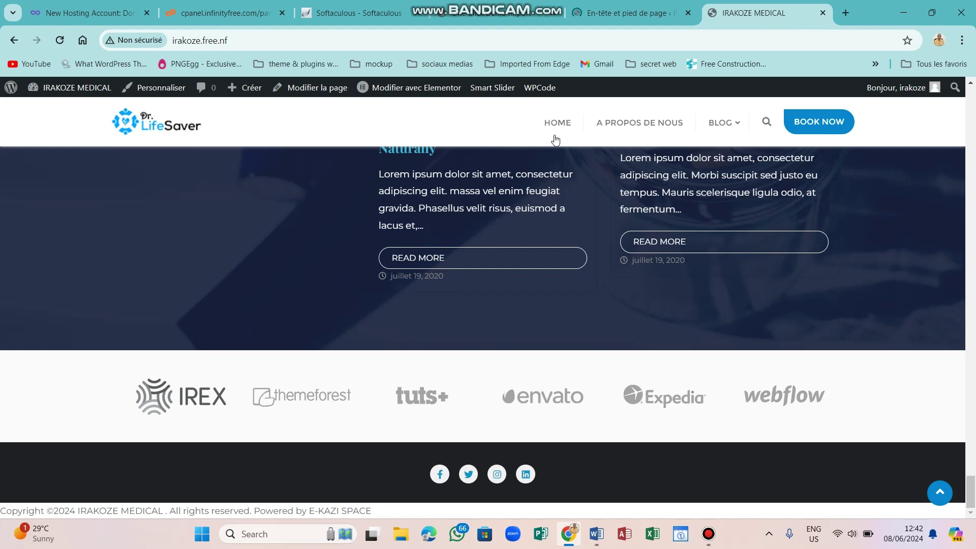
left_click(616, 5)
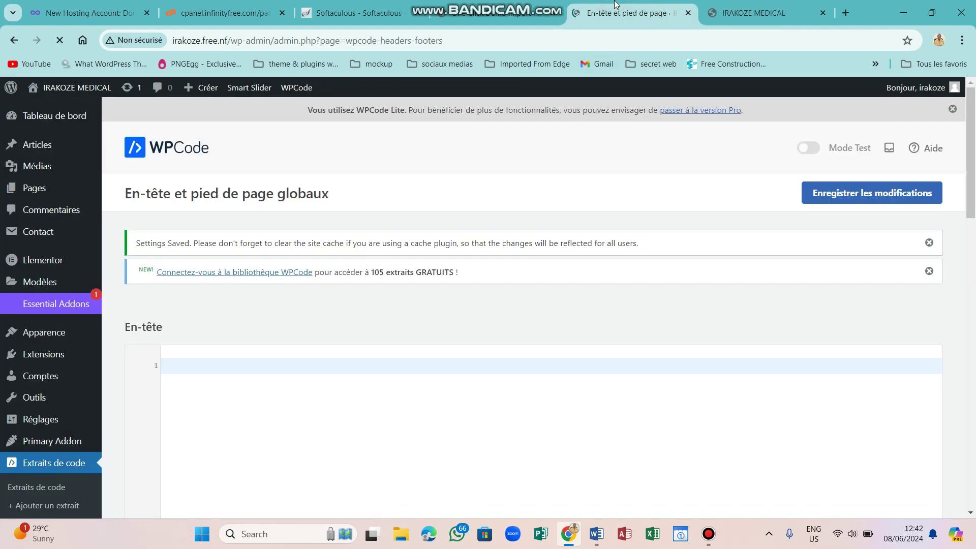
Insert a <center> tag before the copyright text in the Footer editor.
left_click_drag(973, 172, 975, 402)
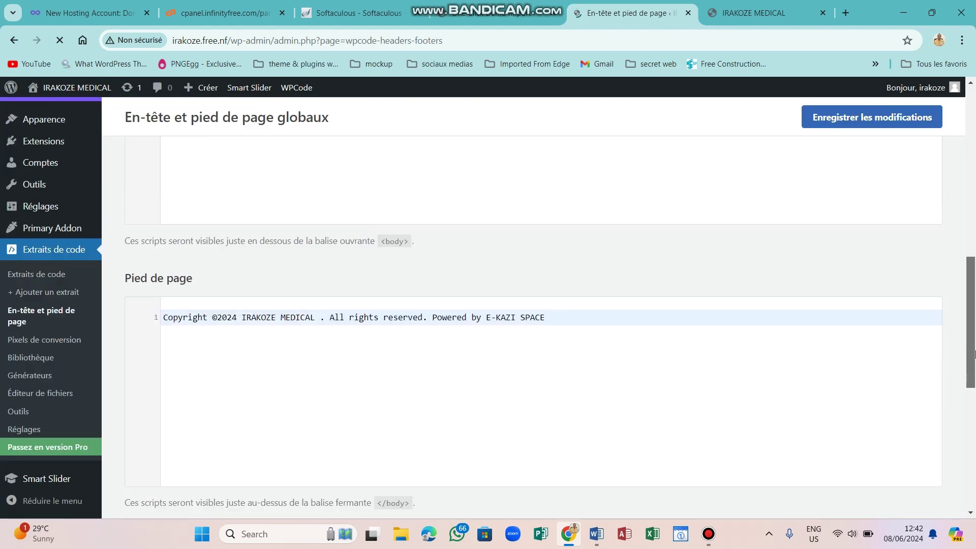
left_click(164, 318)
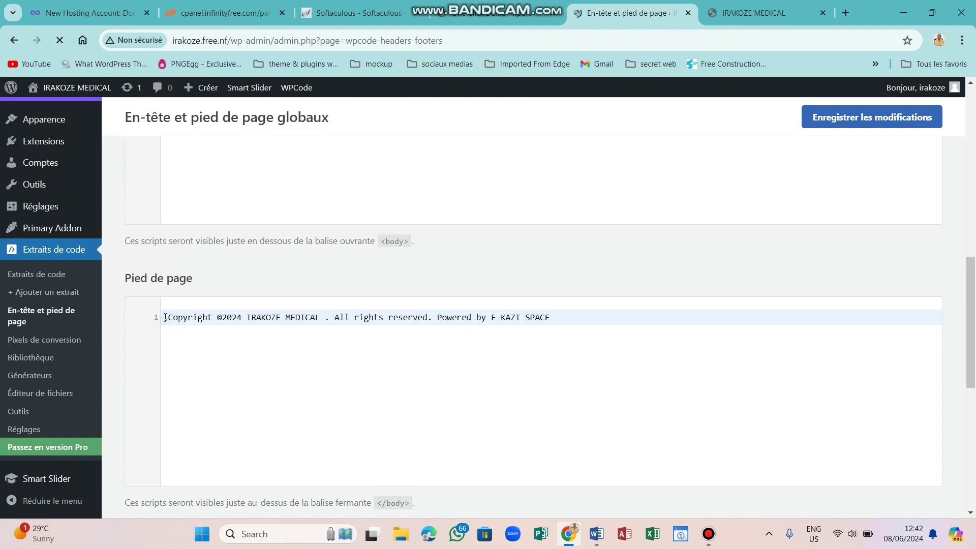
key("BackSpace")
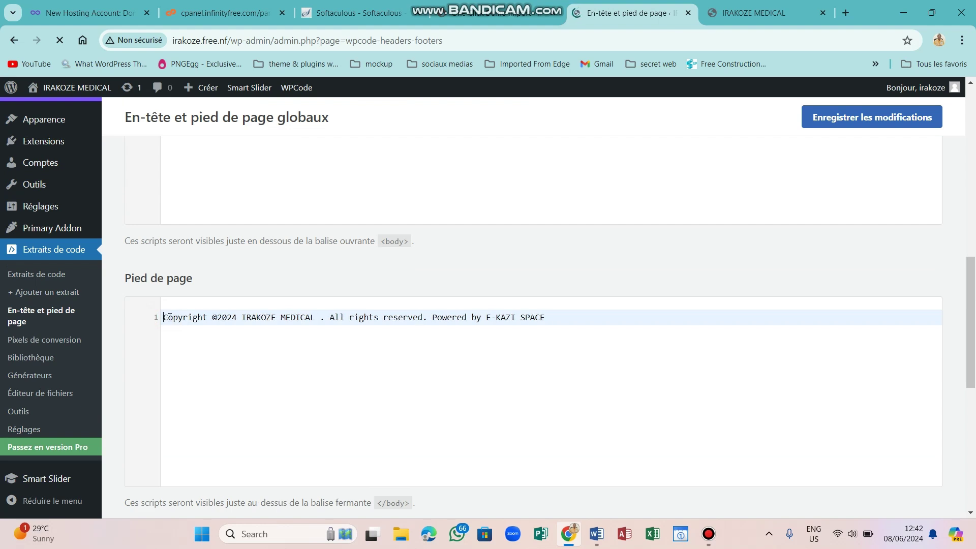
type("<")
type("cente")
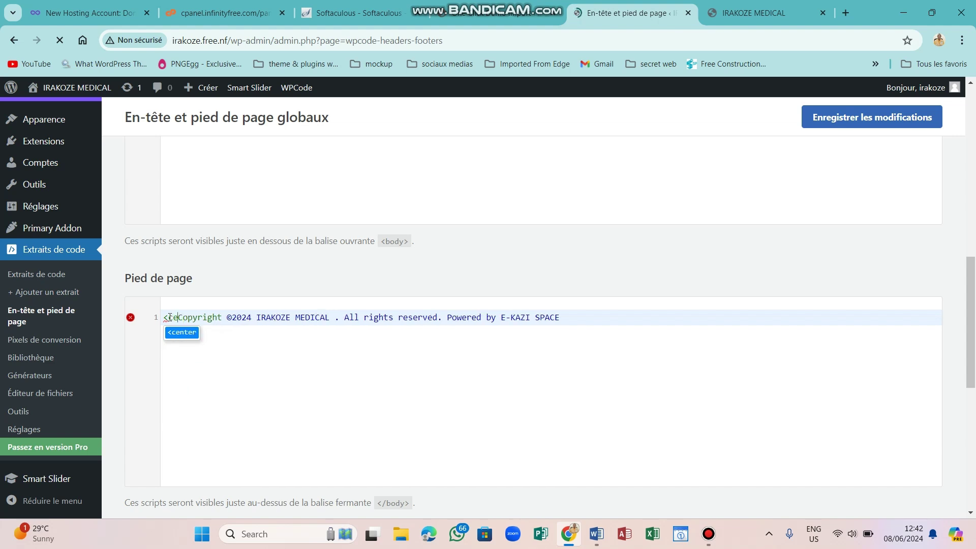
type("r")
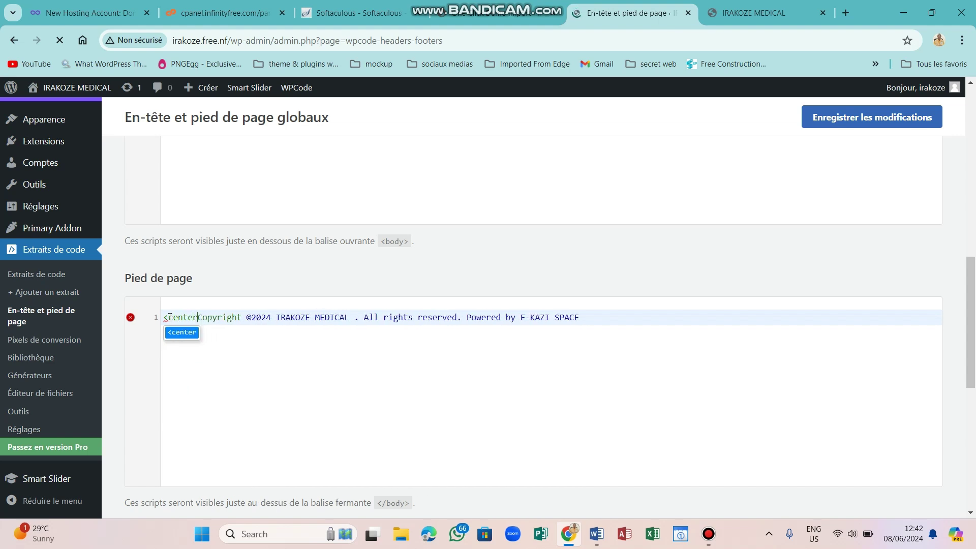
type("></center>")
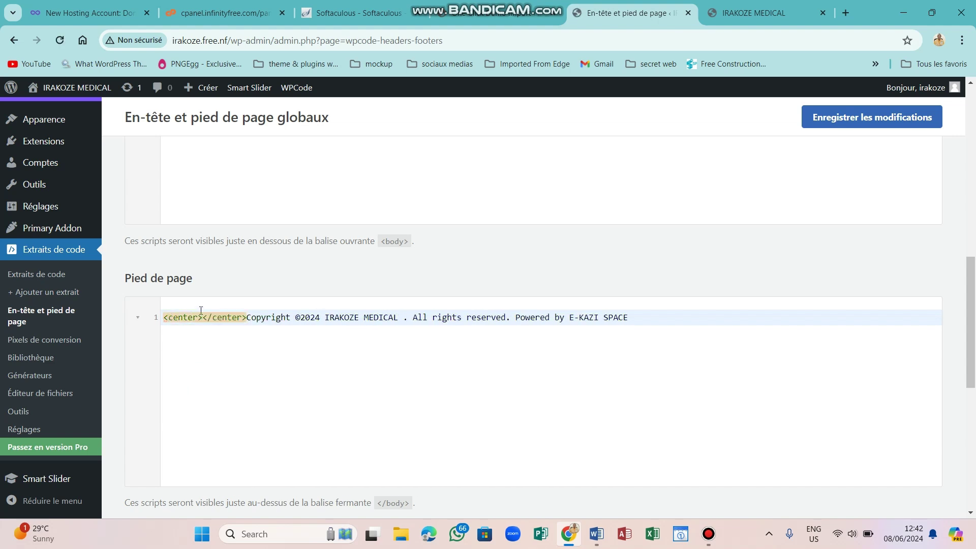
Move the copyright text inside the <center></center> tags and save the footer.
left_click_drag(248, 317, 630, 318)
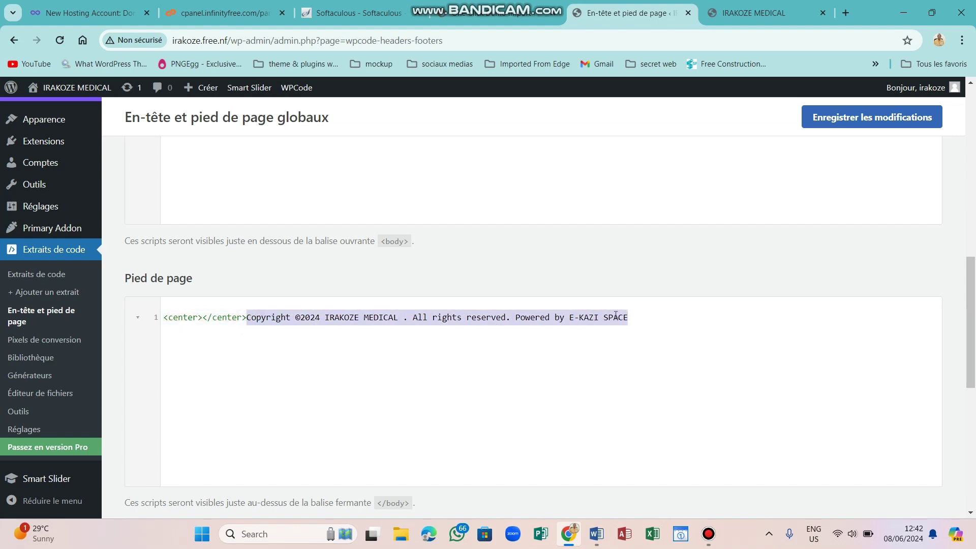
right_click(615, 316)
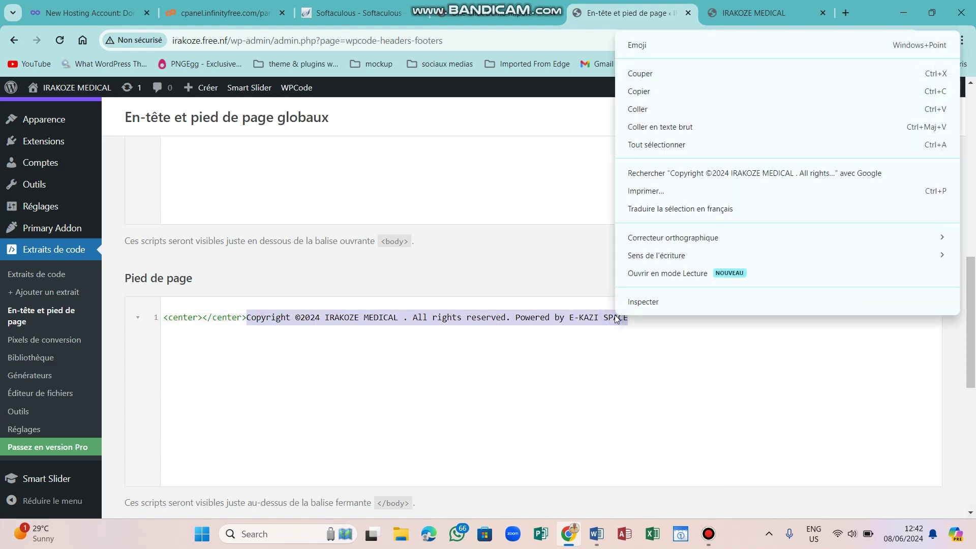
left_click(639, 98)
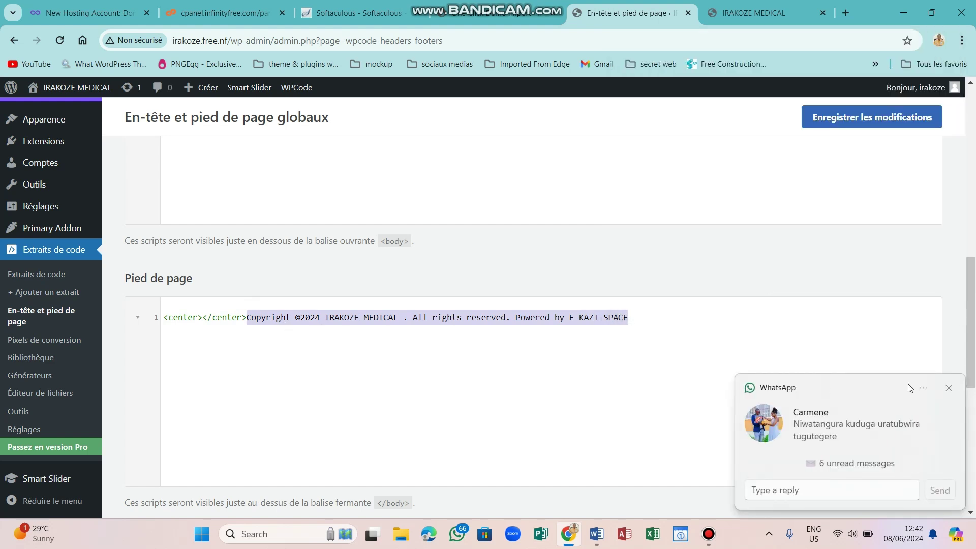
left_click(948, 388)
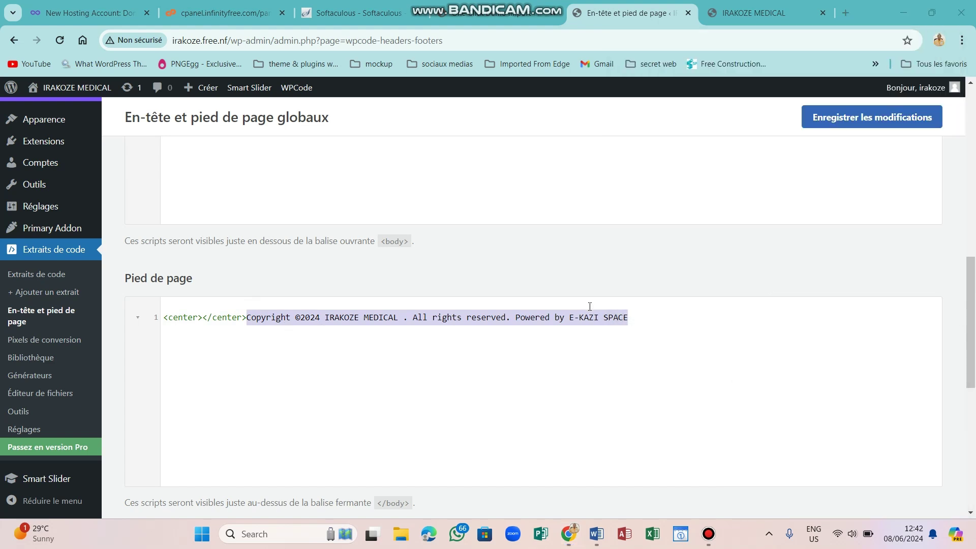
key("BackSpace")
left_click(205, 311)
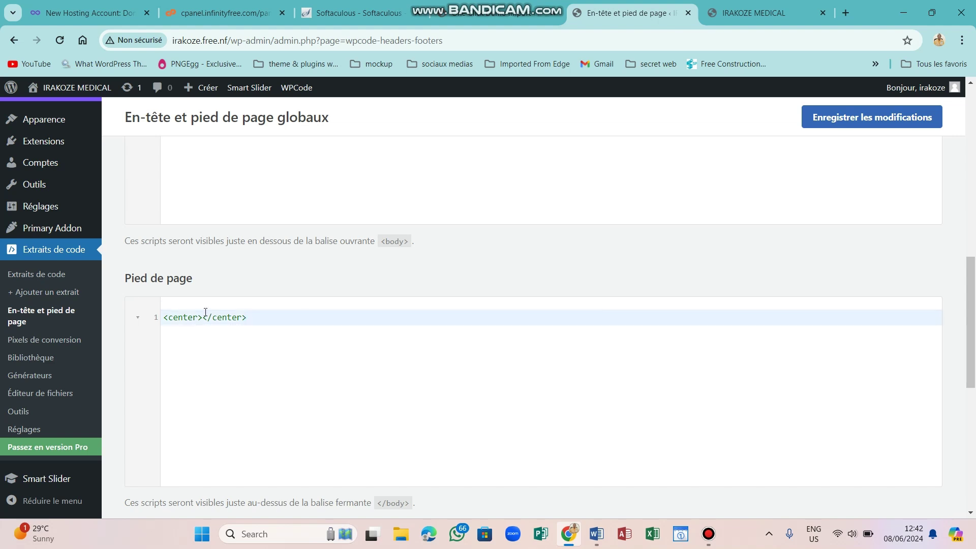
left_click(205, 317)
key("ctrl+v")
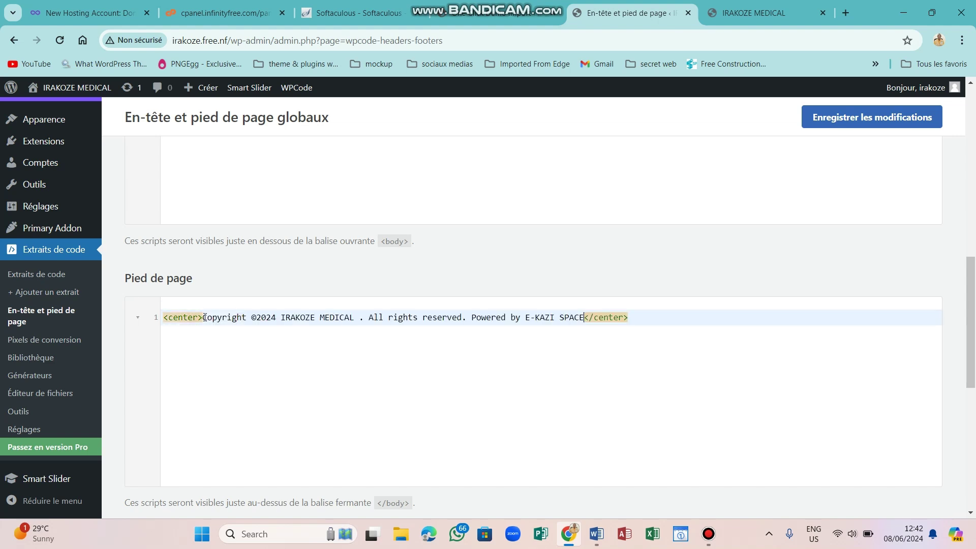
left_click(843, 119)
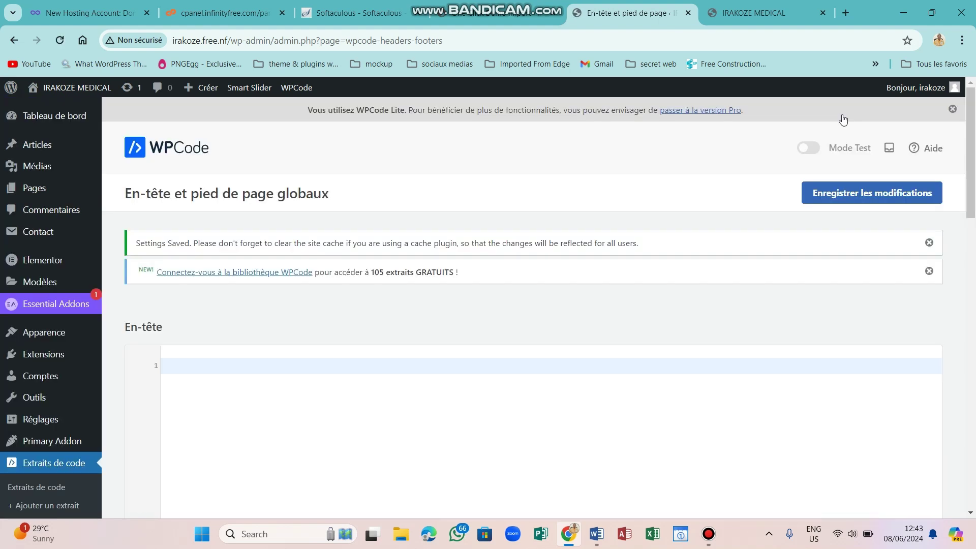
Reload the live site, check the centred copyright footer, and scroll back to the top.
left_click(758, 14)
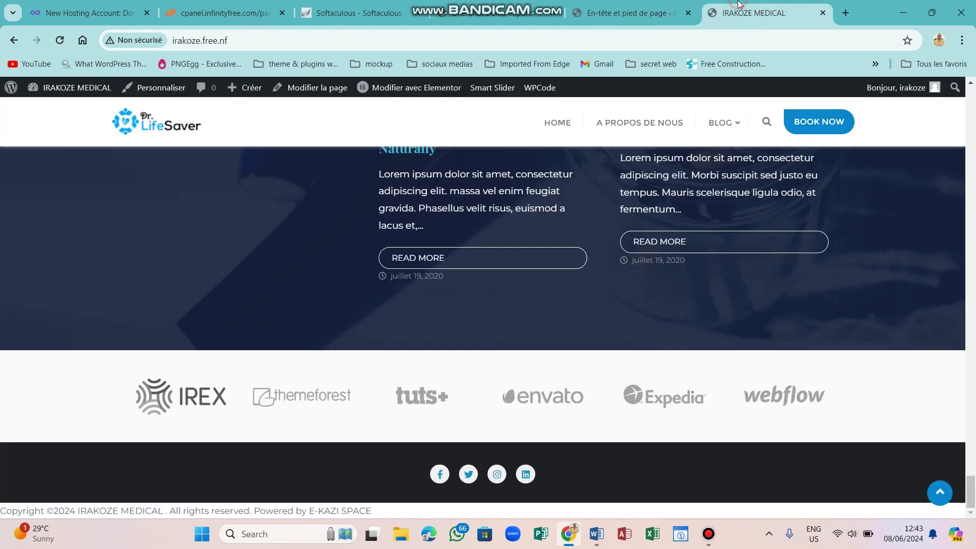
left_click(66, 39)
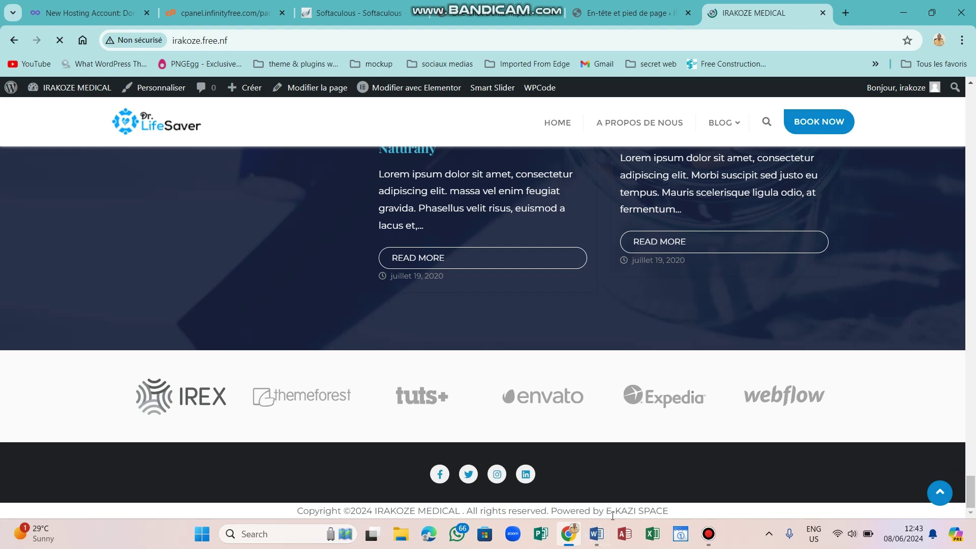
left_click(708, 534)
left_click(708, 534)
left_click_drag(968, 462, 974, 96)
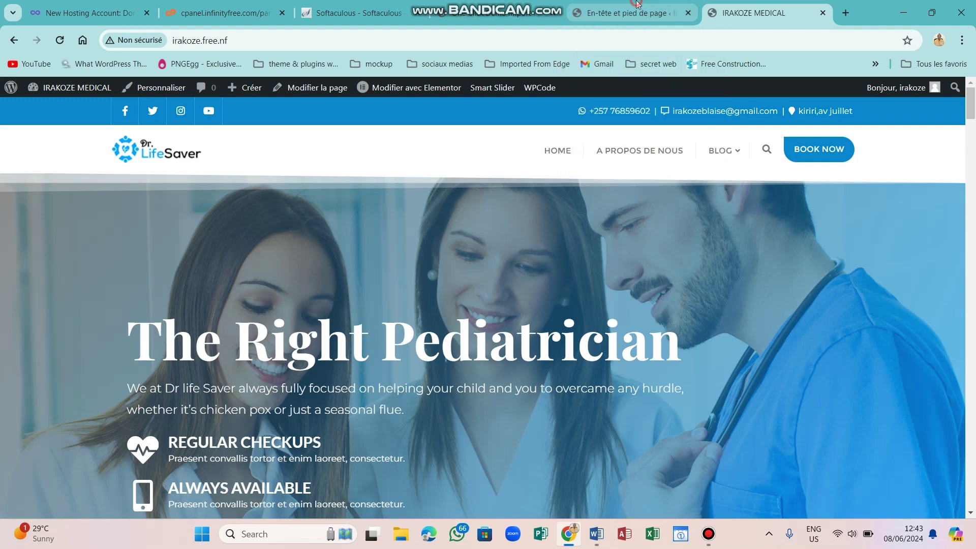
left_click(637, 4)
mouse_move(43, 236)
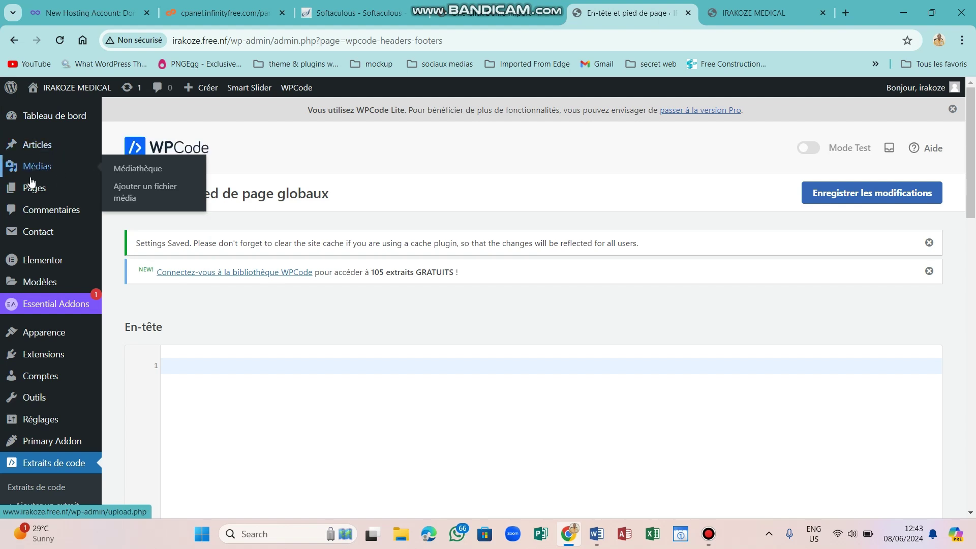
Open the Appearance > Themes page listing 5 themes with Dr. Life Saver active.
mouse_move(57, 192)
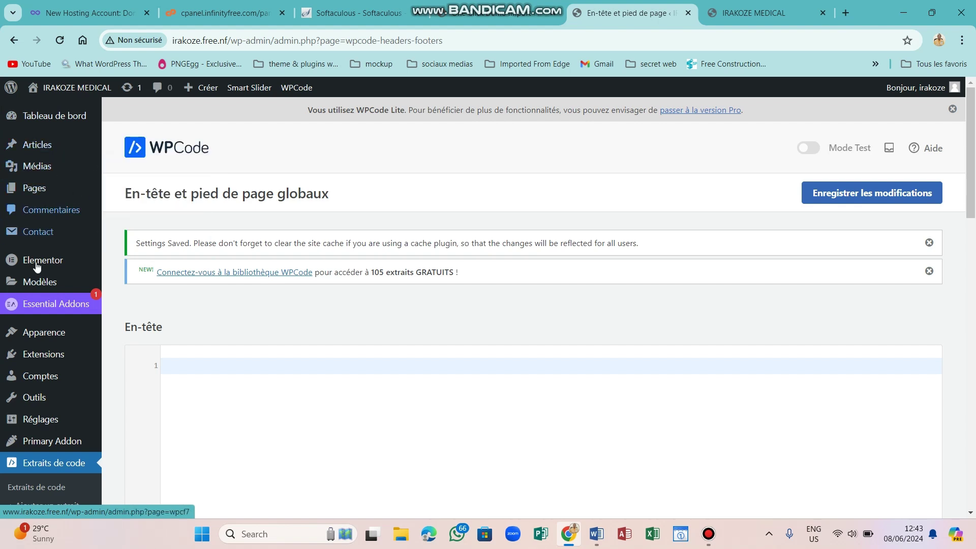
mouse_move(42, 338)
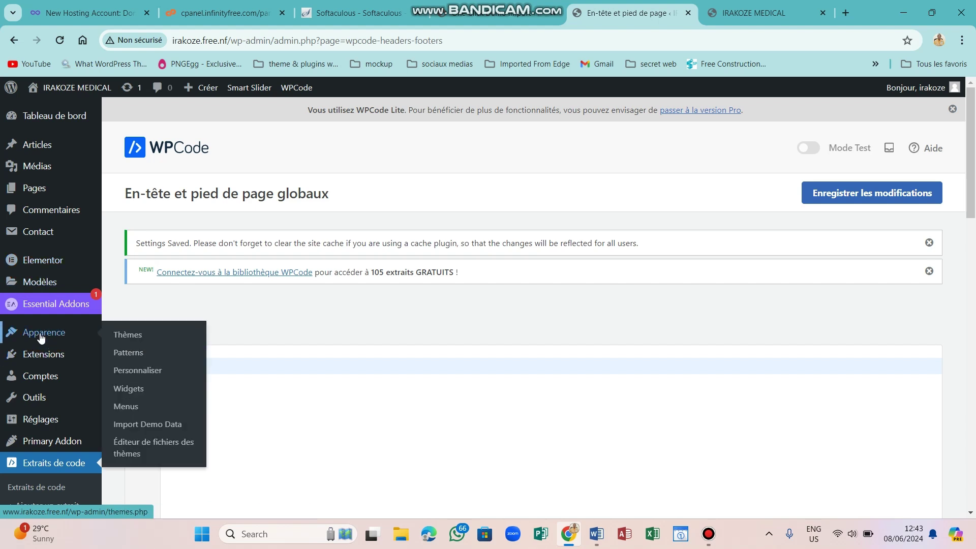
left_click(141, 373)
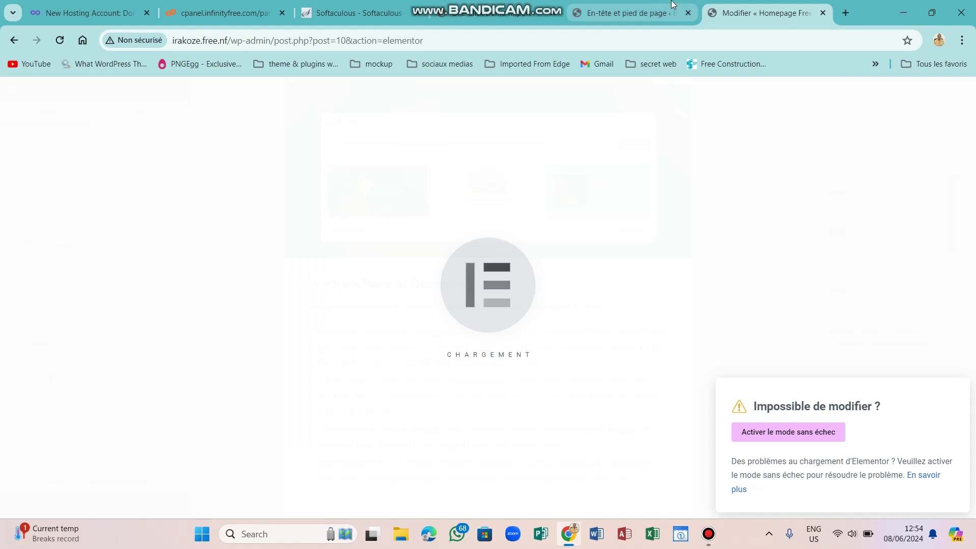
left_click(628, 13)
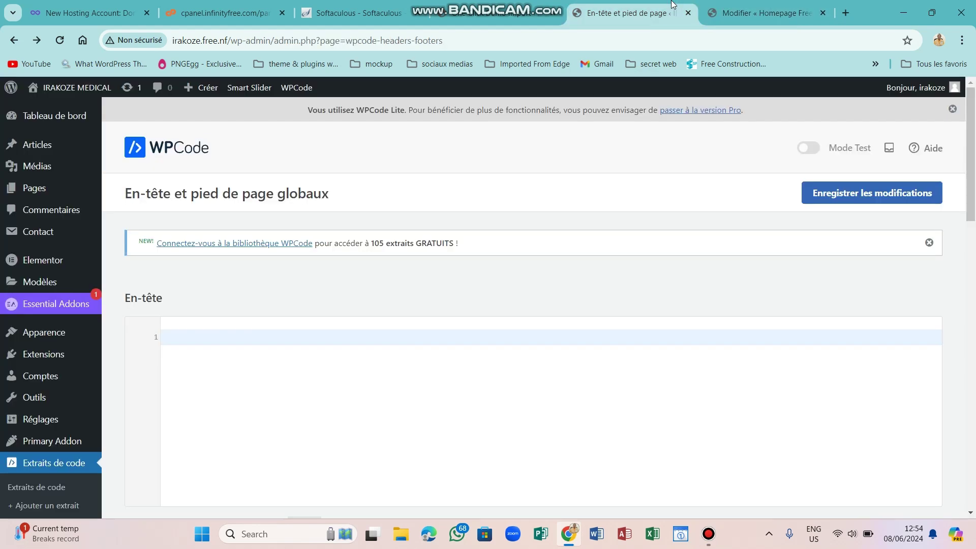
left_click(48, 331)
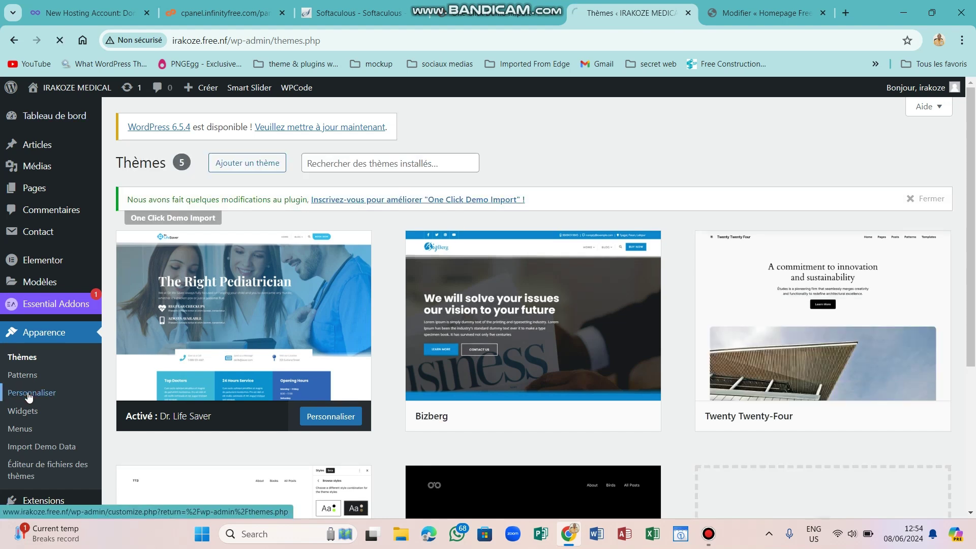
Launch Customize for Dr. Life Saver and open its Menus panel beside the homepage preview.
left_click(29, 397)
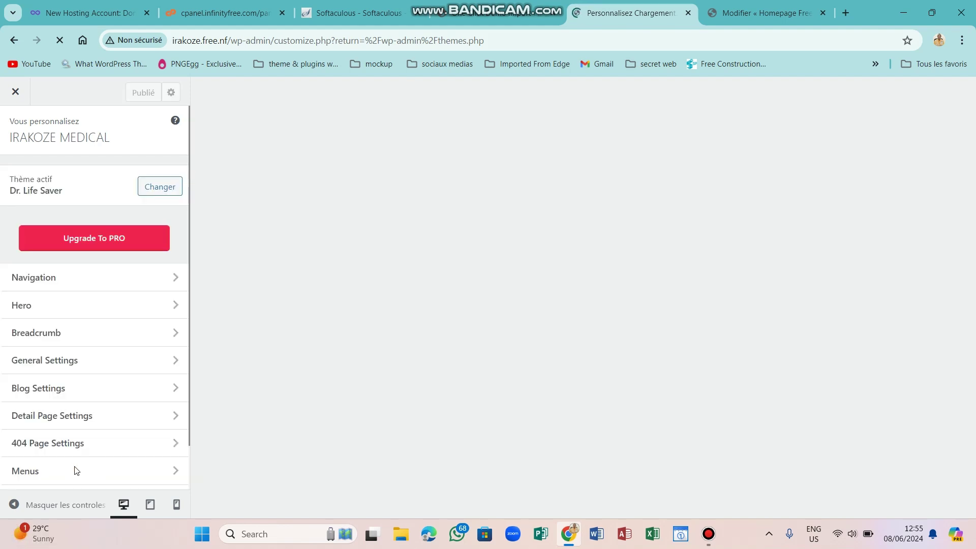
left_click(80, 471)
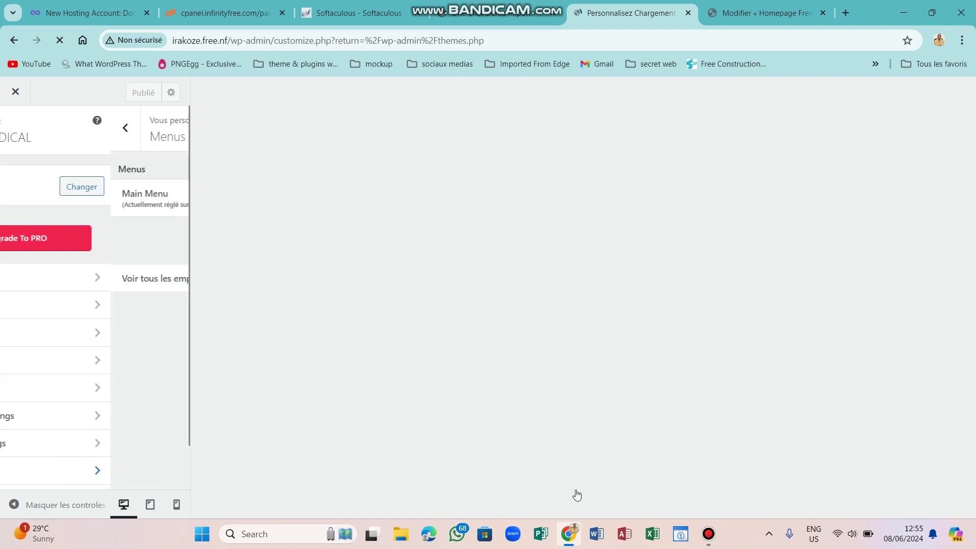
left_click(711, 545)
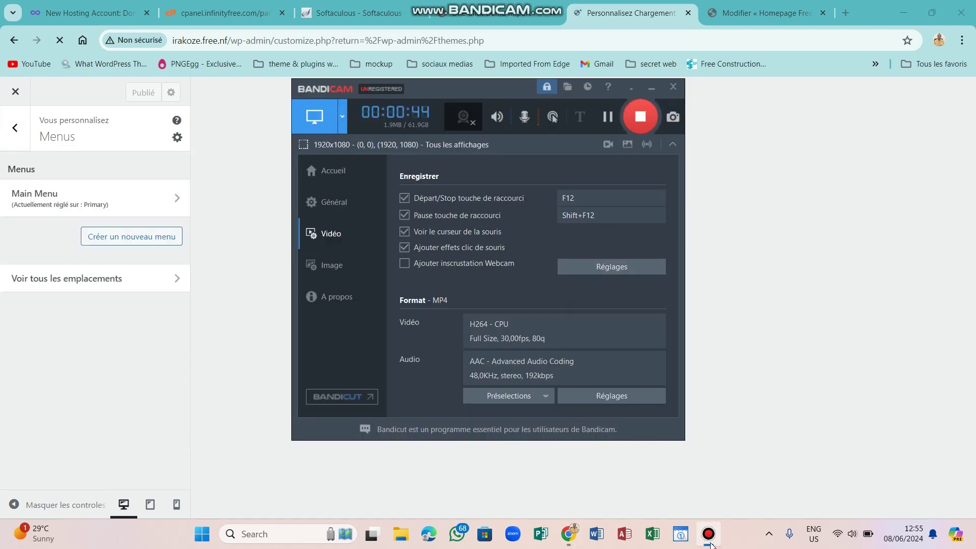
left_click(710, 534)
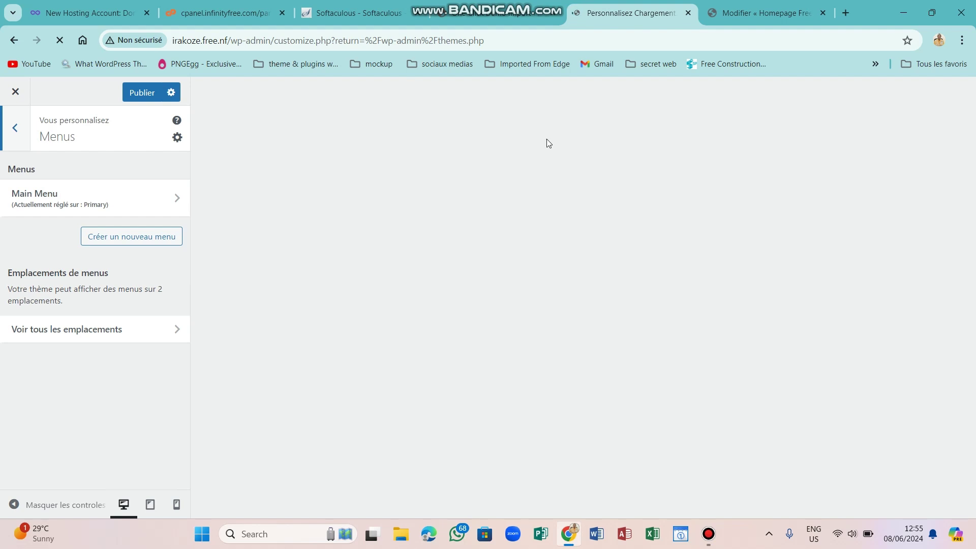
left_click(762, 13)
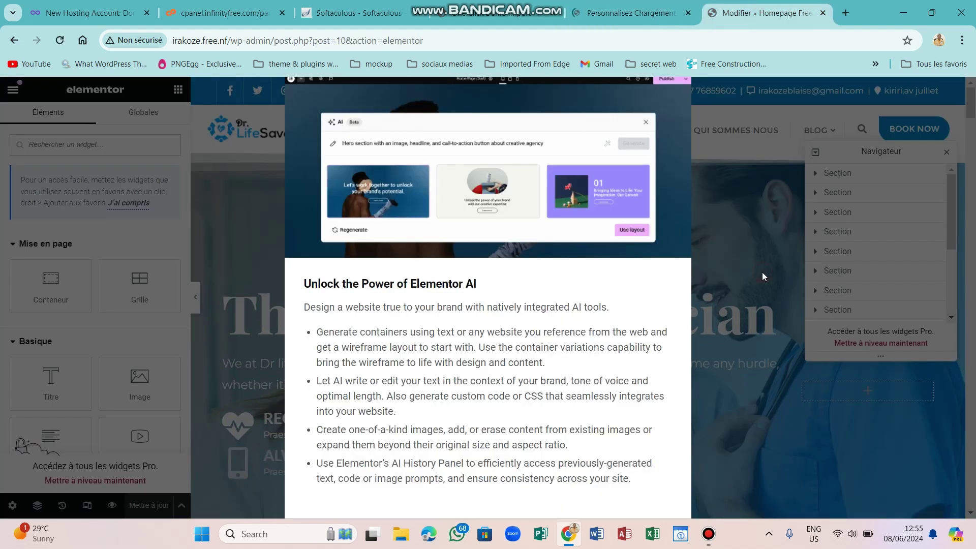
key("ctrl+shift+Tab")
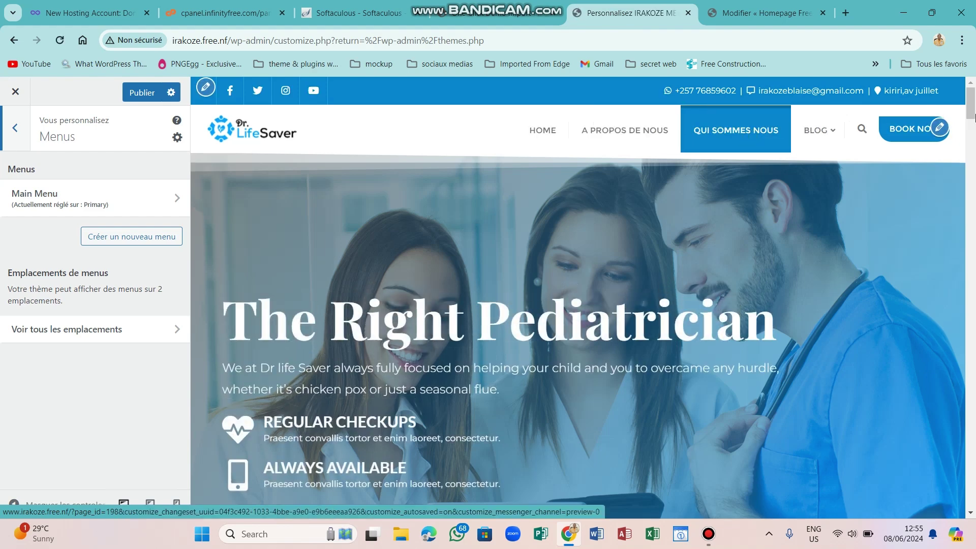
scroll(972, 133, "down", 10)
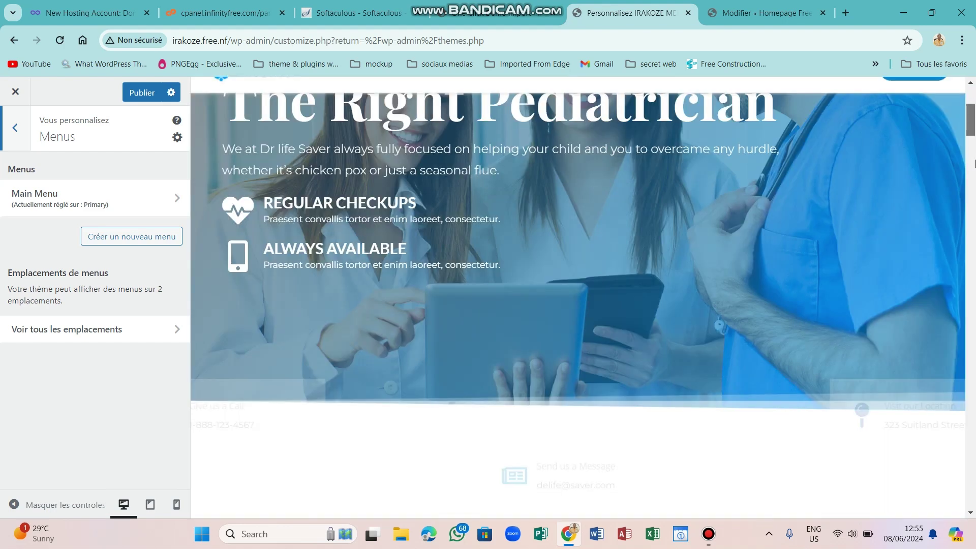
scroll(972, 137, "up", 5)
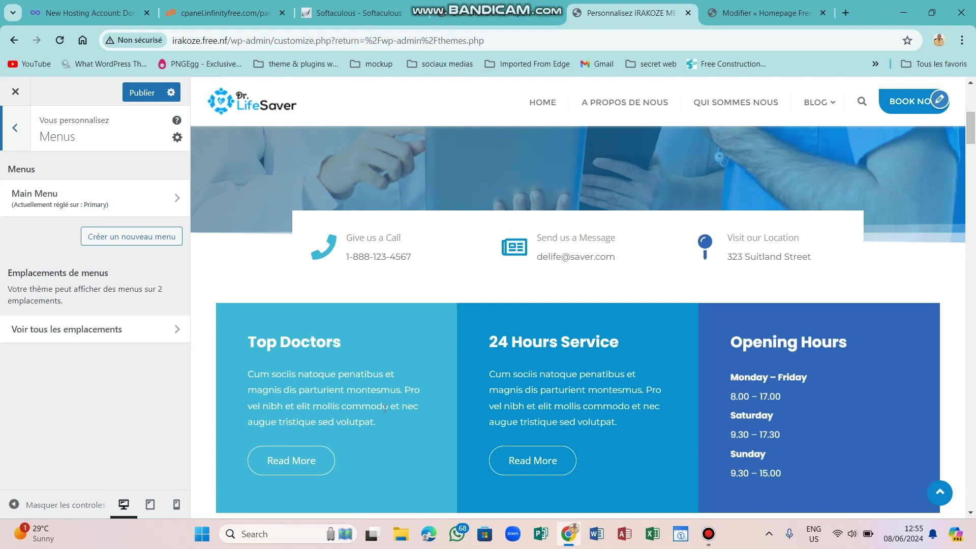
In Elementor, dismiss the AI announcement, reset browser zoom to 100 %, and close the Navigator.
left_click(764, 6)
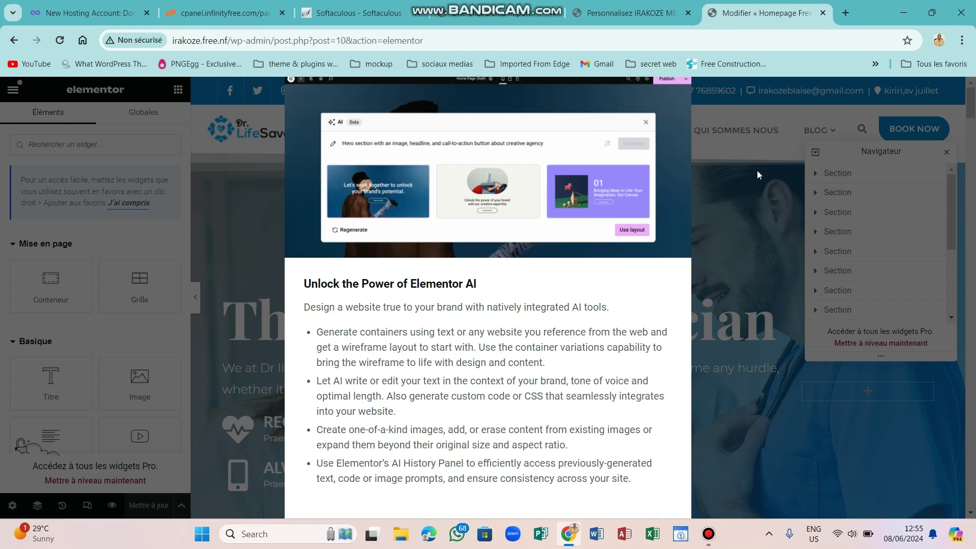
key("ctrl+minus")
key("ctrl+minus")
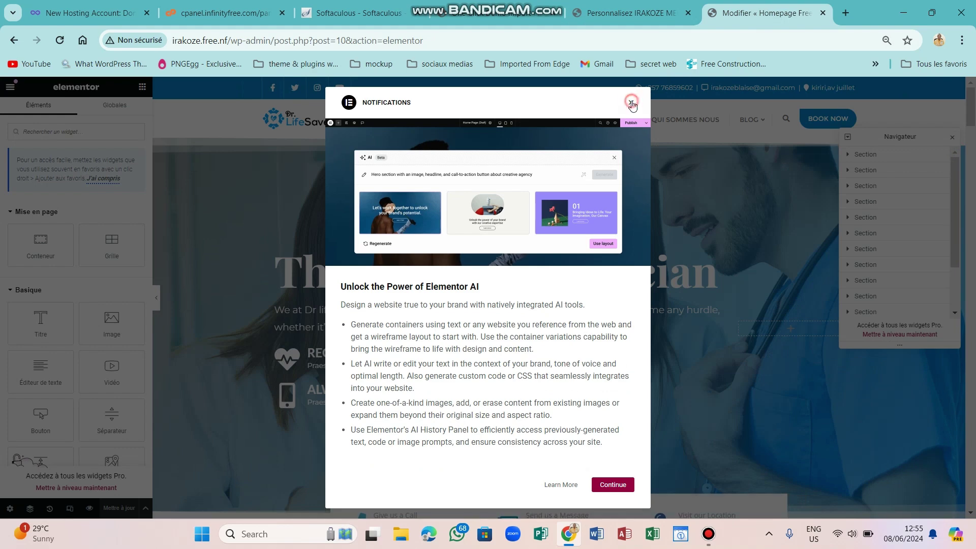
left_click(632, 106)
left_click(886, 40)
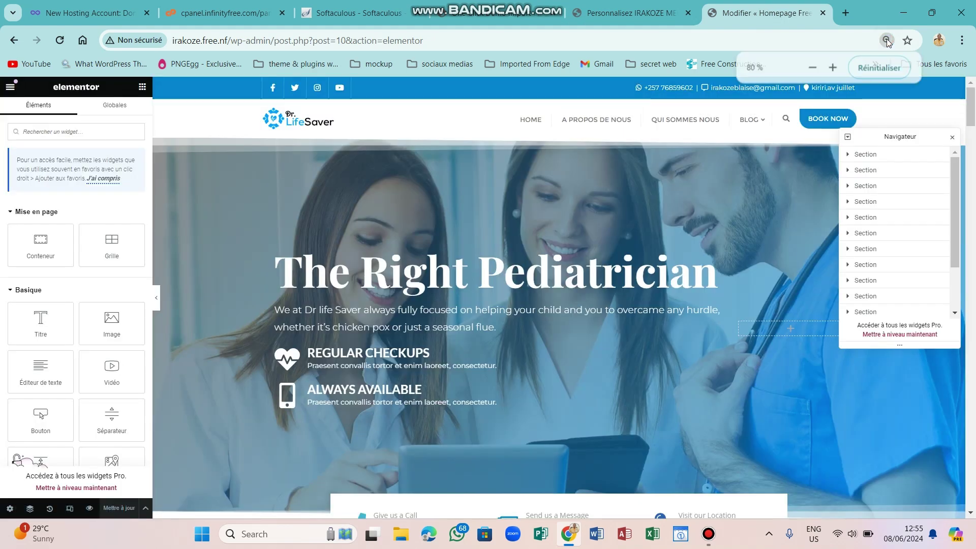
left_click(868, 67)
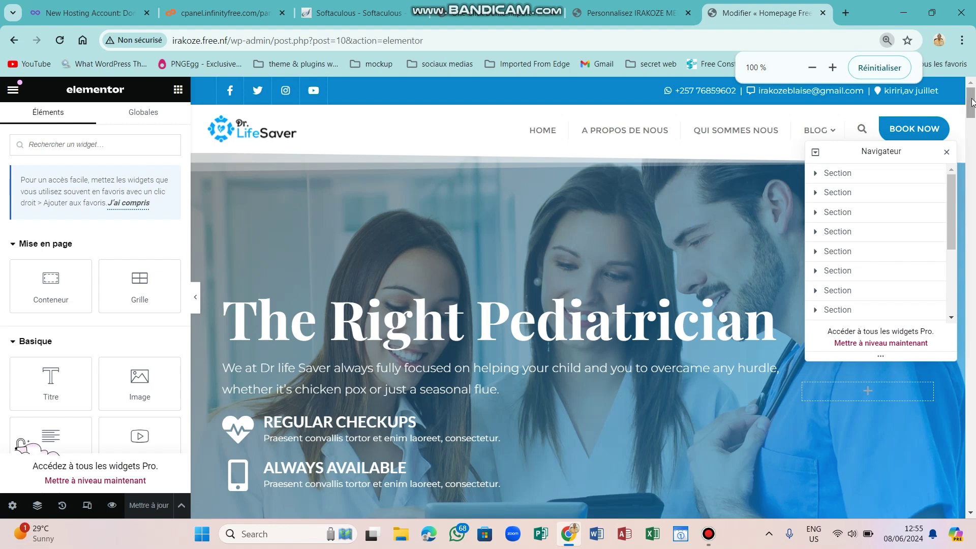
left_click(947, 153)
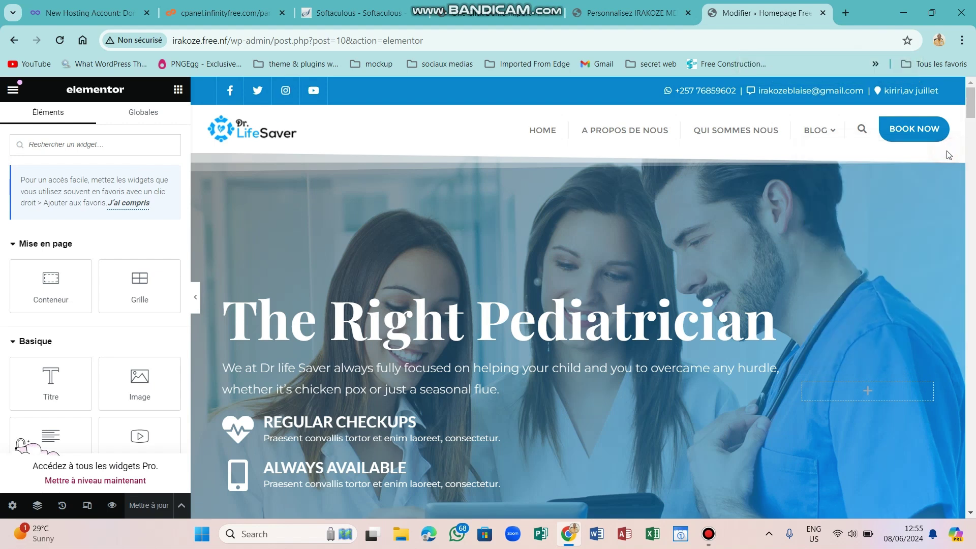
left_click_drag(972, 111, 975, 103)
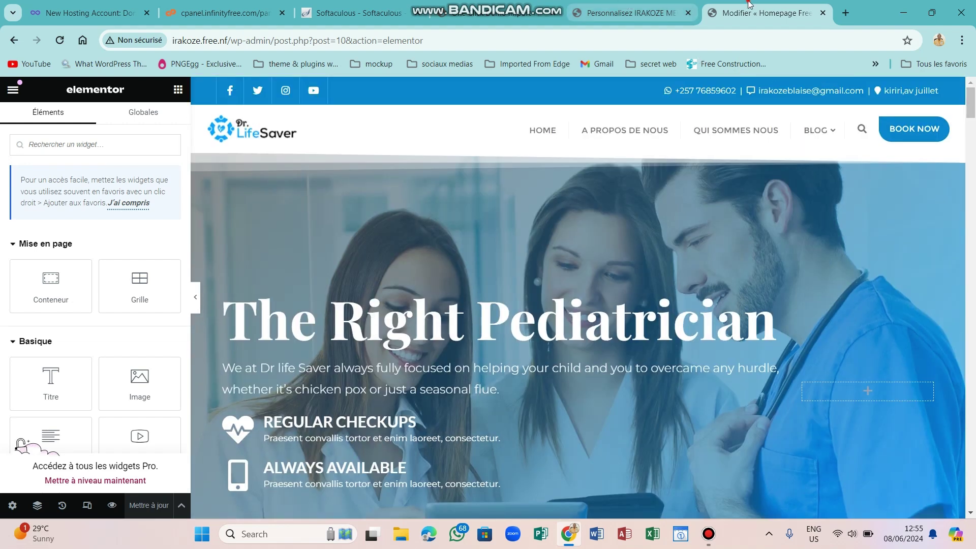
Exit the Elementor editor, postponing the choice of where exiting leads.
left_click(13, 91)
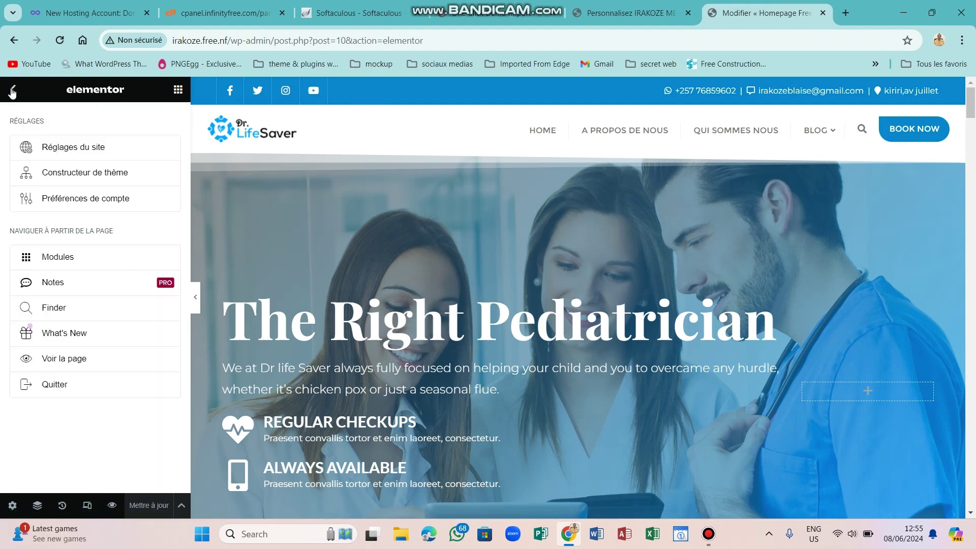
left_click(50, 382)
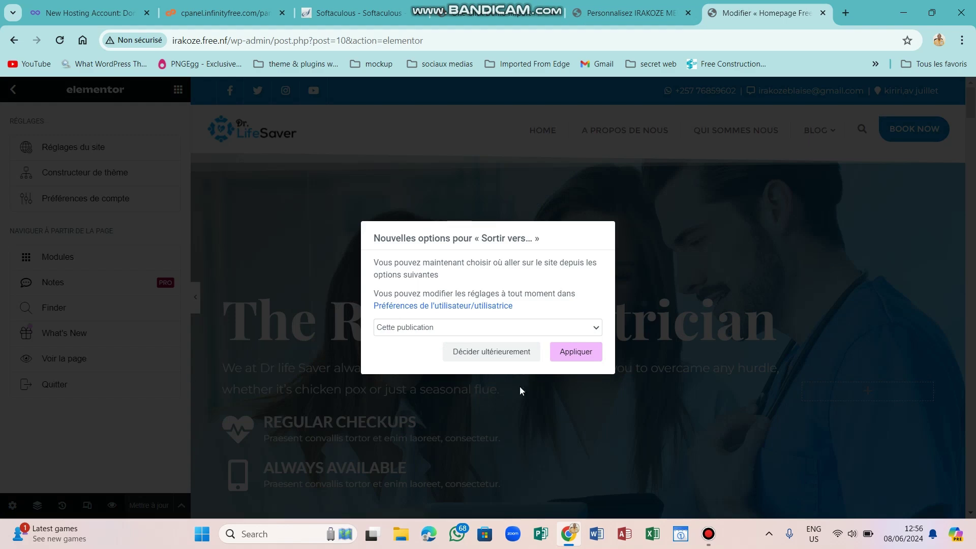
left_click(524, 352)
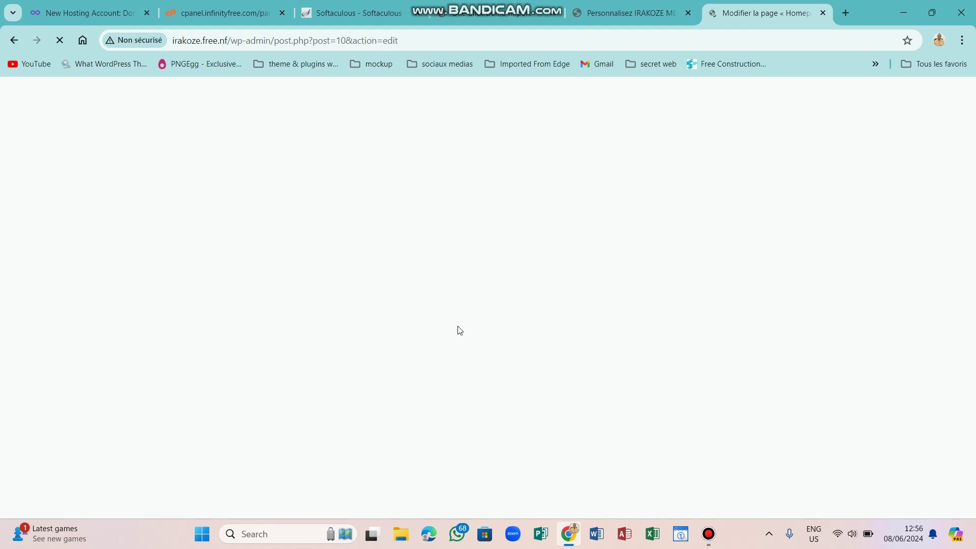
Trim the address to the site root to load the live homepage.
left_click(338, 41)
left_click_drag(398, 41, 233, 43)
key("BackSpace")
key("Return")
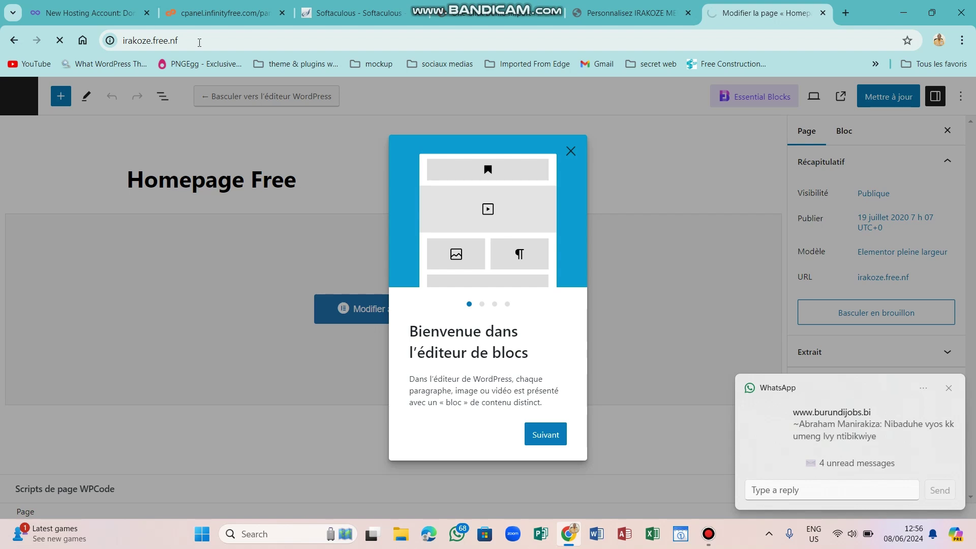
left_click(949, 389)
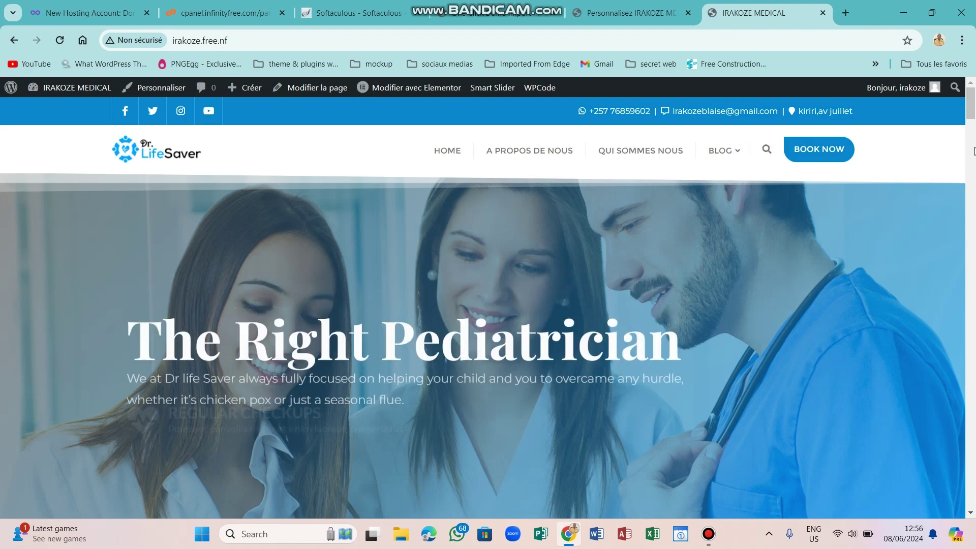
Review the live contact and hours boxes, then reopen the homepage with Modifier avec Elementor.
left_click_drag(971, 114, 973, 137)
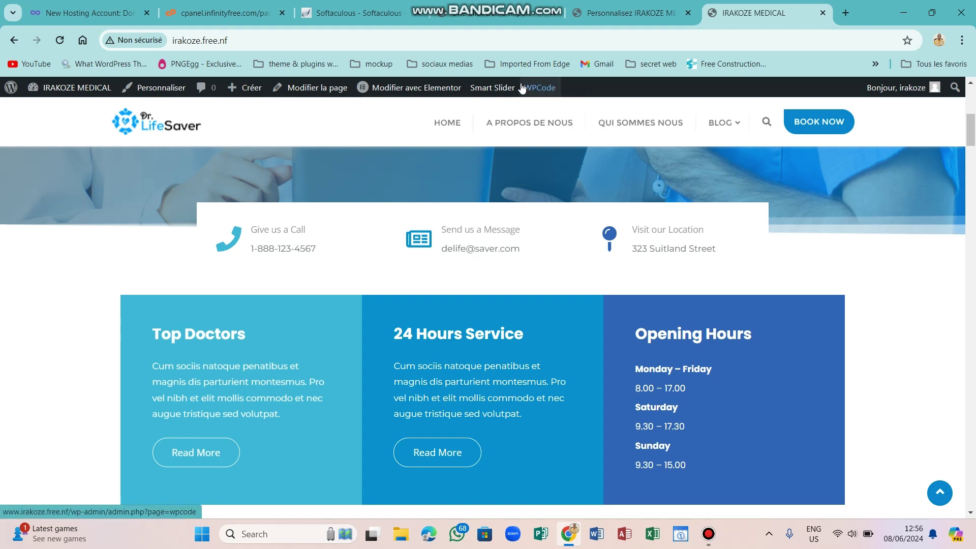
mouse_move(394, 88)
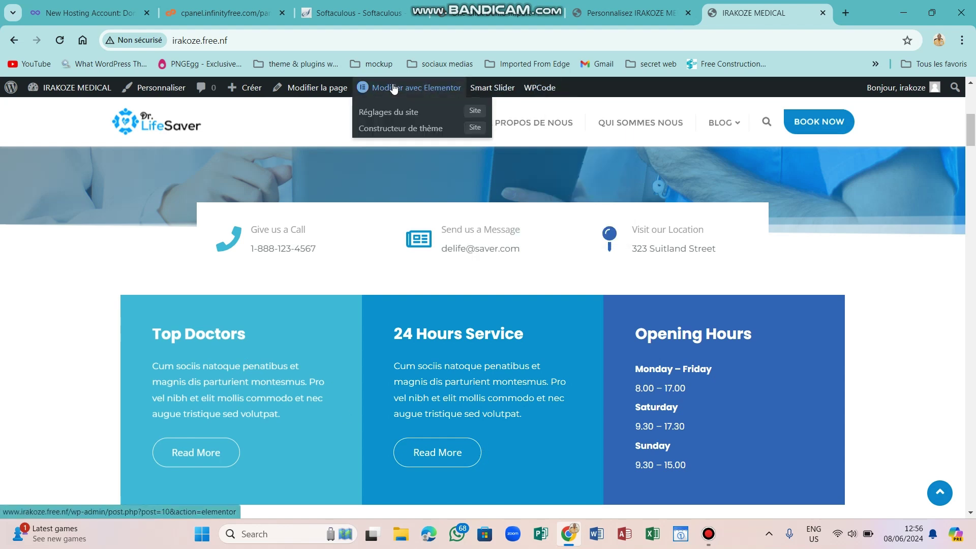
left_click(394, 89)
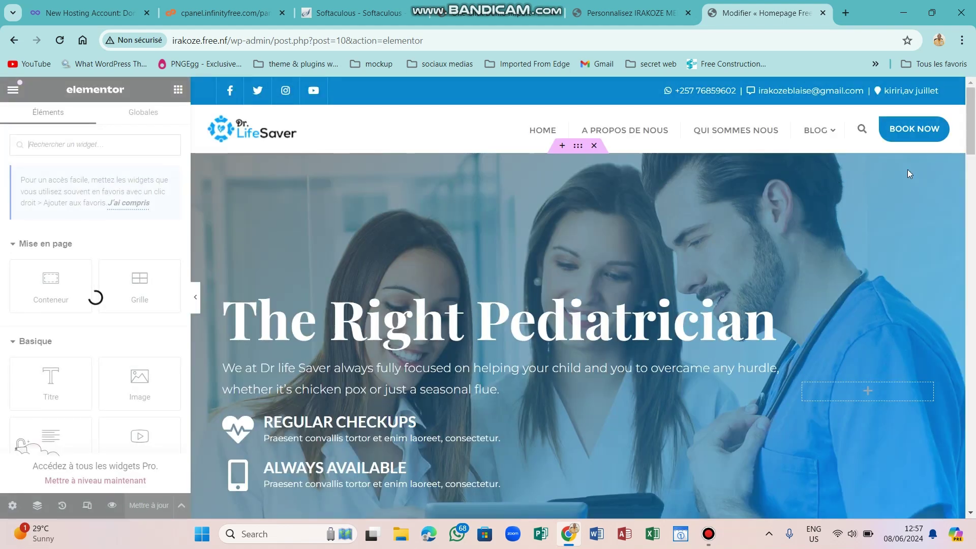
left_click_drag(971, 120, 973, 132)
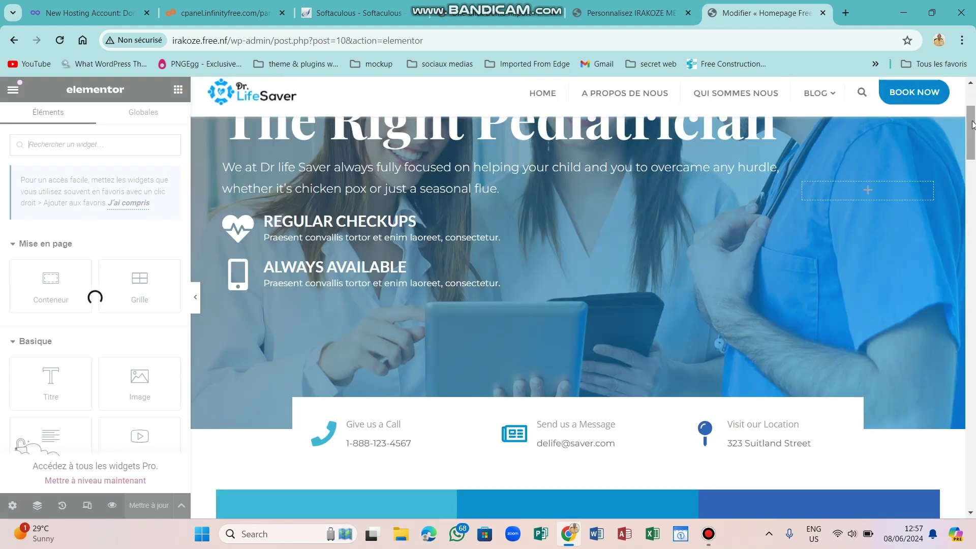
scroll(971, 162, "down", 6)
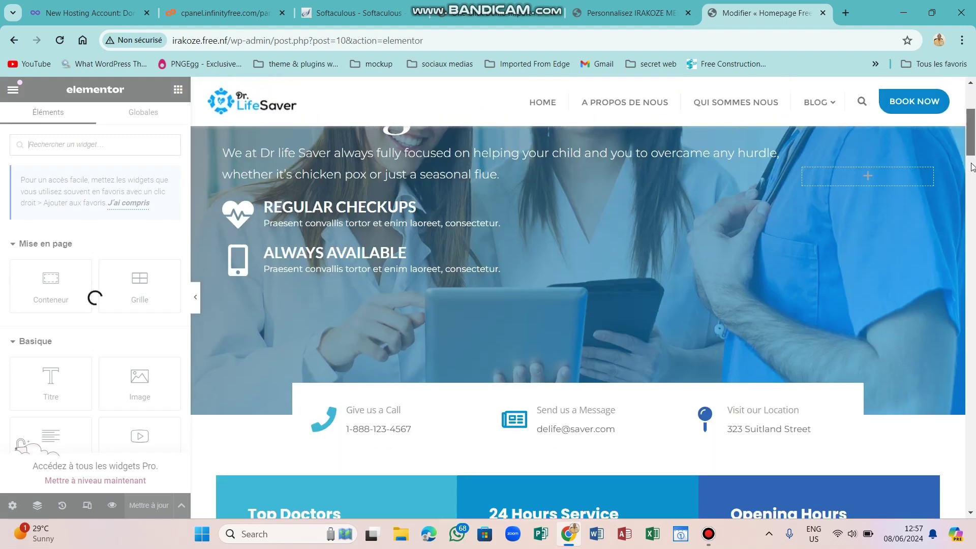
scroll(972, 149, "up", 4)
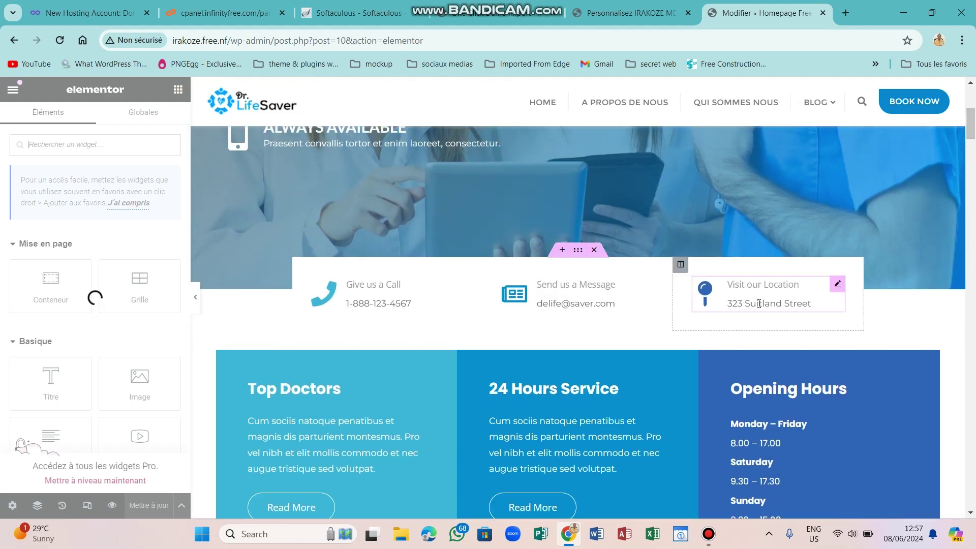
scroll(823, 310, "up", 3)
scroll(817, 334, "up", 3)
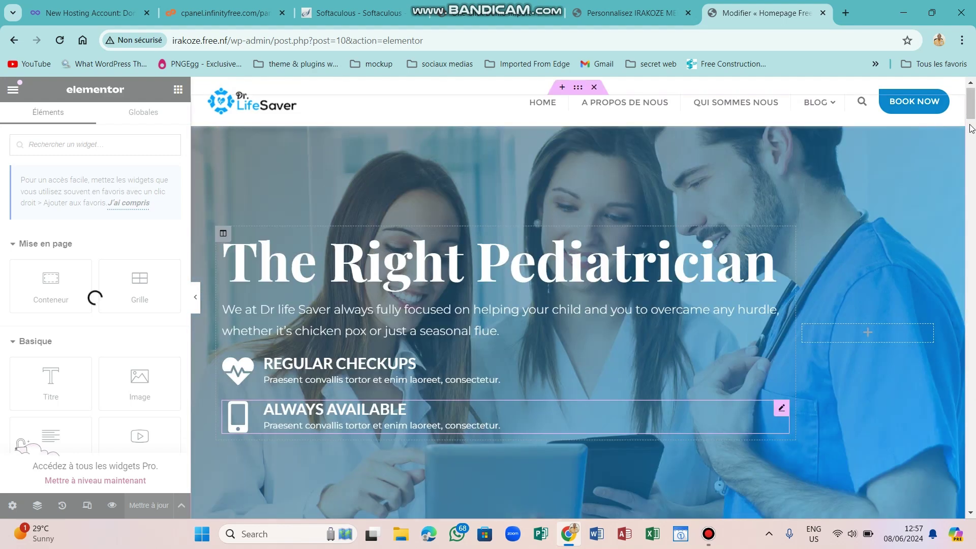
left_click(969, 164)
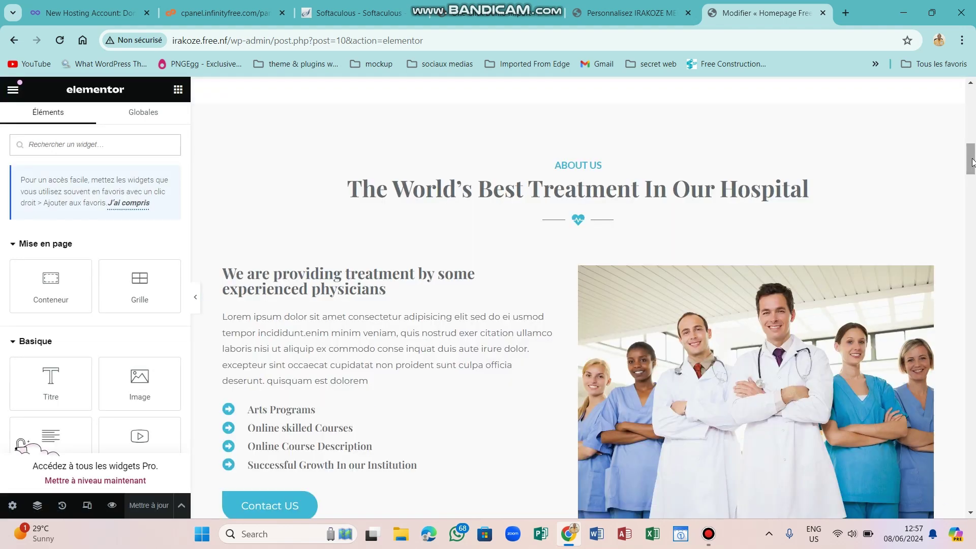
scroll(972, 153, "up", 2)
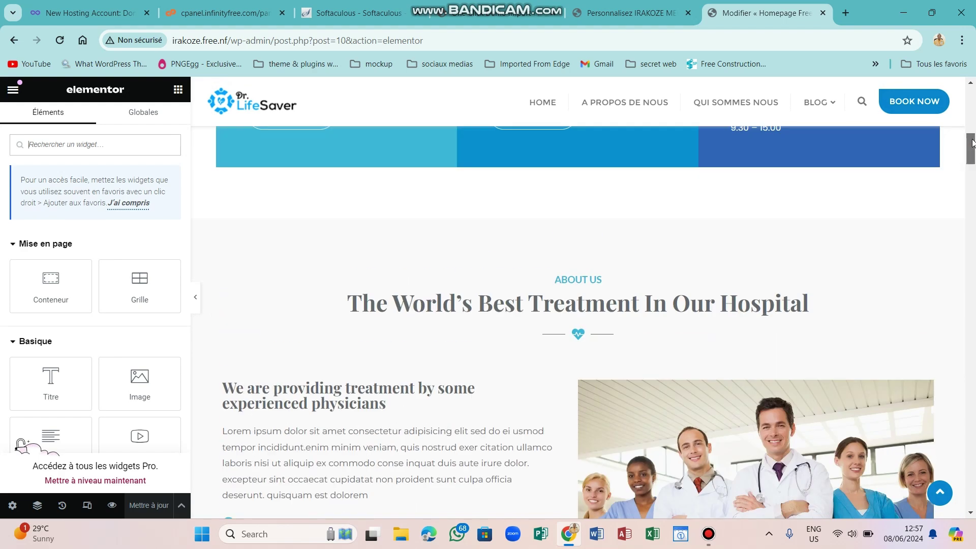
scroll(972, 143, "up", 5)
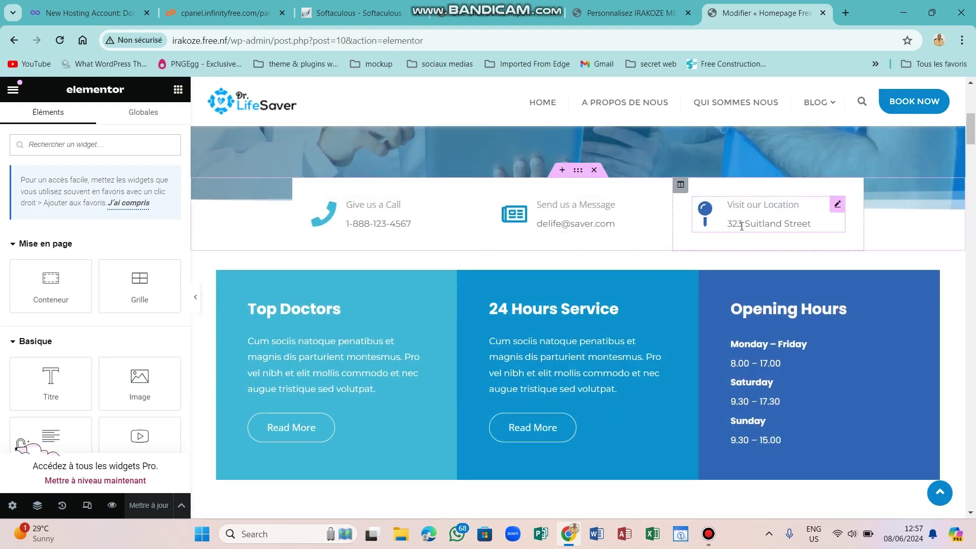
Replace the location box's 323 Suitland Street address with the clinic's new address in capitals.
left_click(763, 226)
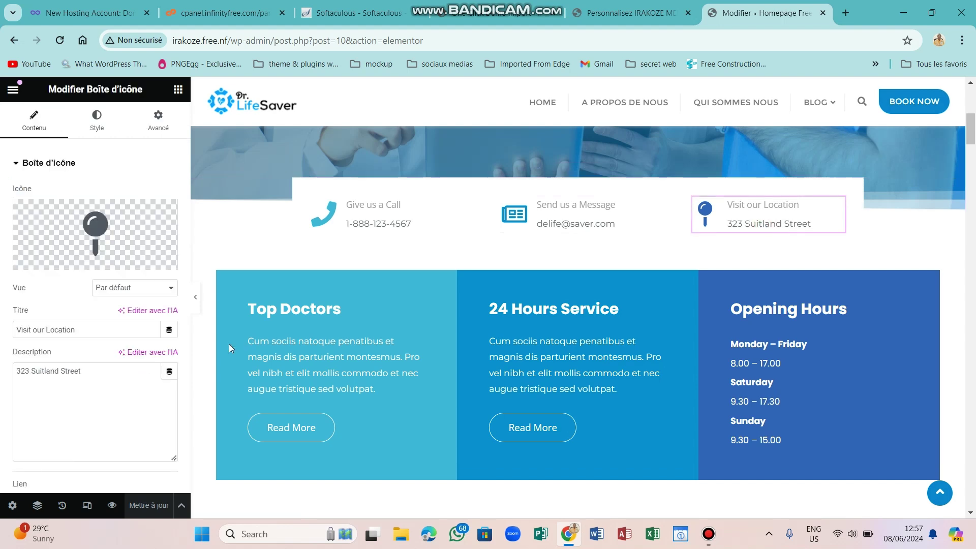
left_click(83, 328)
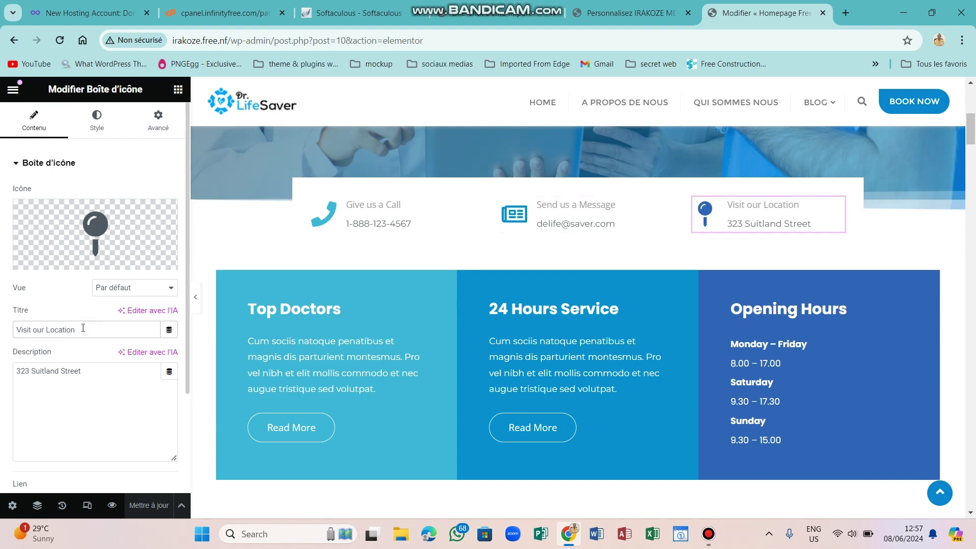
left_click(88, 369)
key("BackSpace")
key("BackSpace")
key("BackSpace")
key("BackSpace")
key("BackSpace")
key("BackSpace")
key("BackSpace")
key("BackSpace")
key("BackSpace")
key("BackSpace")
key("BackSpace")
key("BackSpace")
key("BackSpace")
key("BackSpace")
key("BackSpace")
key("BackSpace")
key("BackSpace")
key("BackSpace")
key("BackSpace")
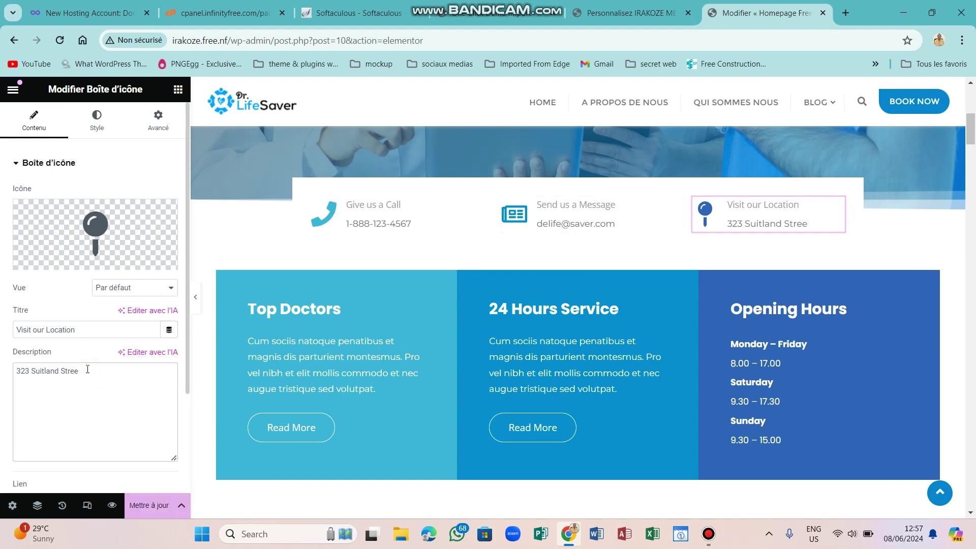
key("Caps_Lock")
type("KIR")
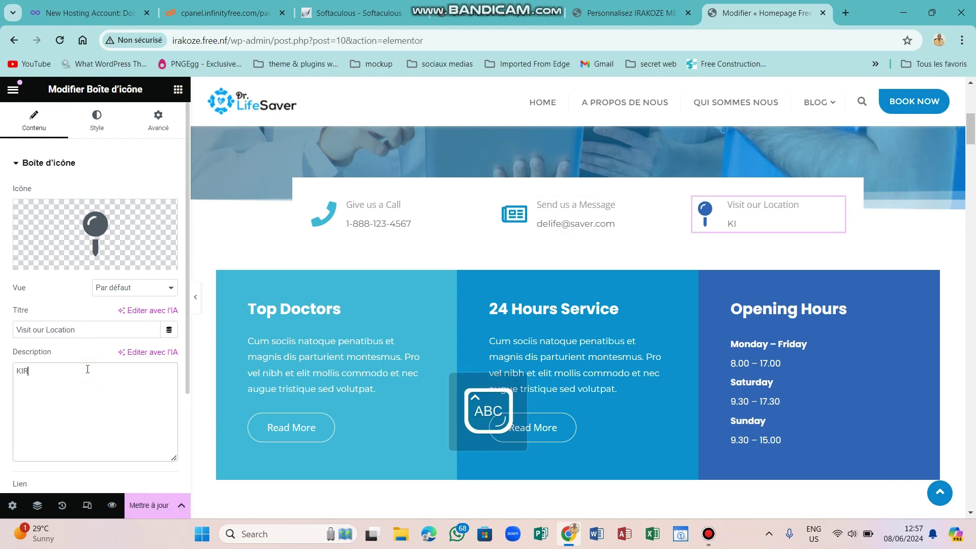
type("IRI,AV JUILLET")
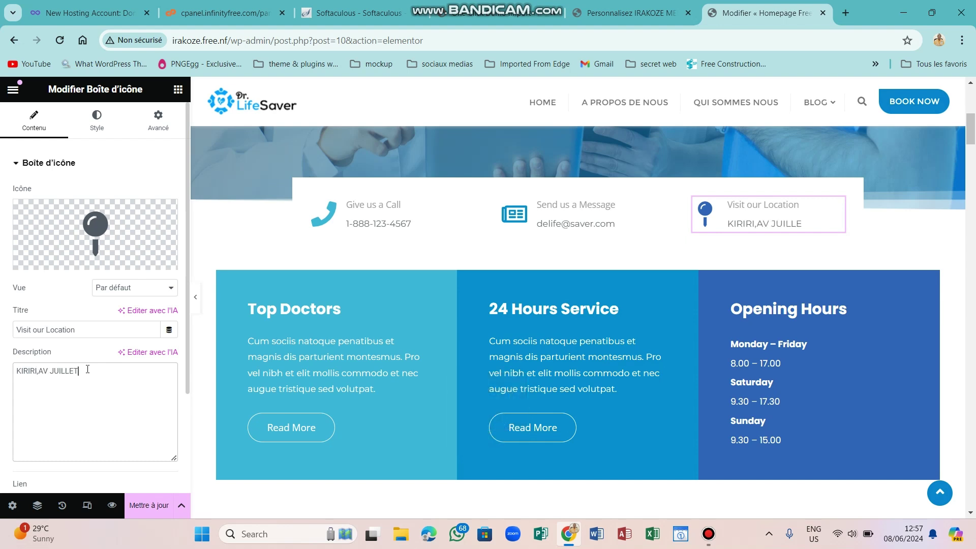
key("Caps_Lock")
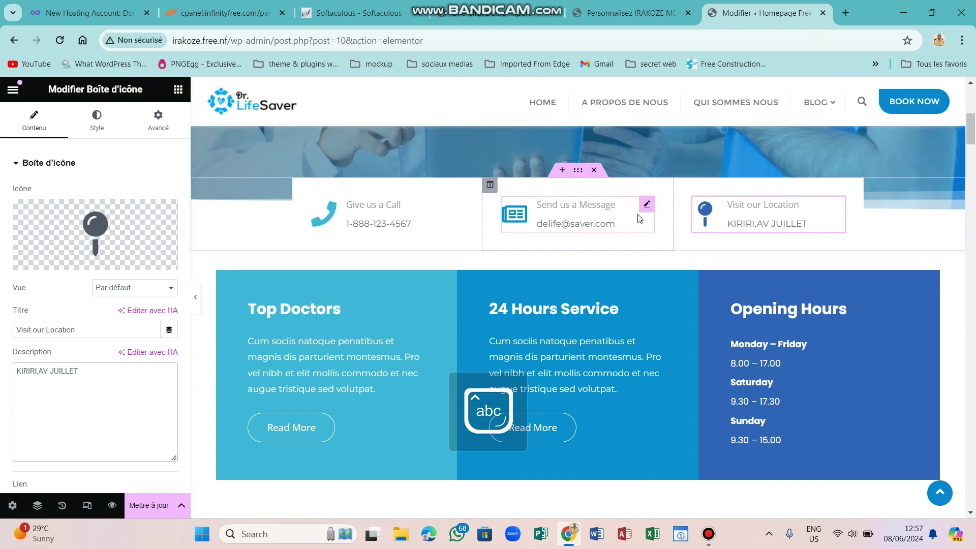
Replace the Send us a Message box's placeholder e-mail with the clinic's e-mail address.
left_click(647, 206)
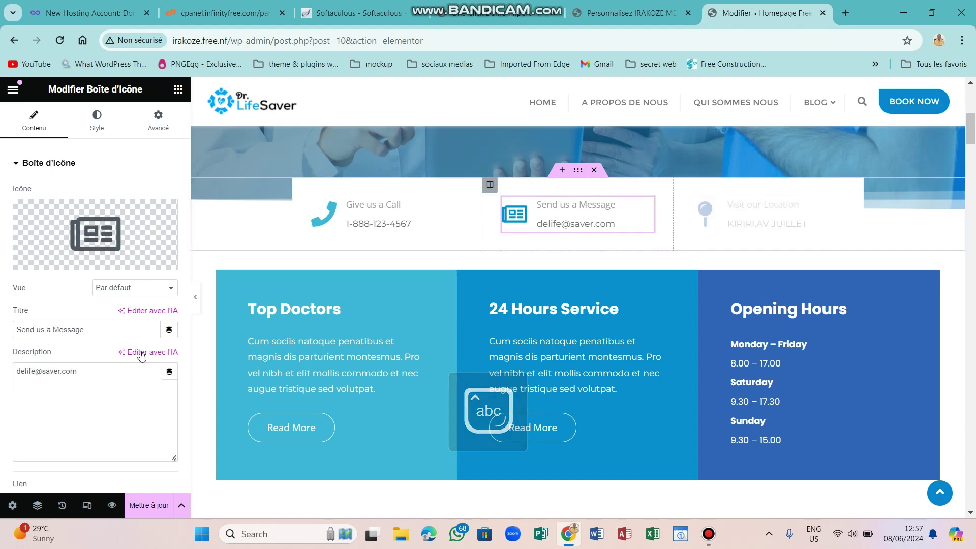
left_click(98, 377)
key("BackSpace")
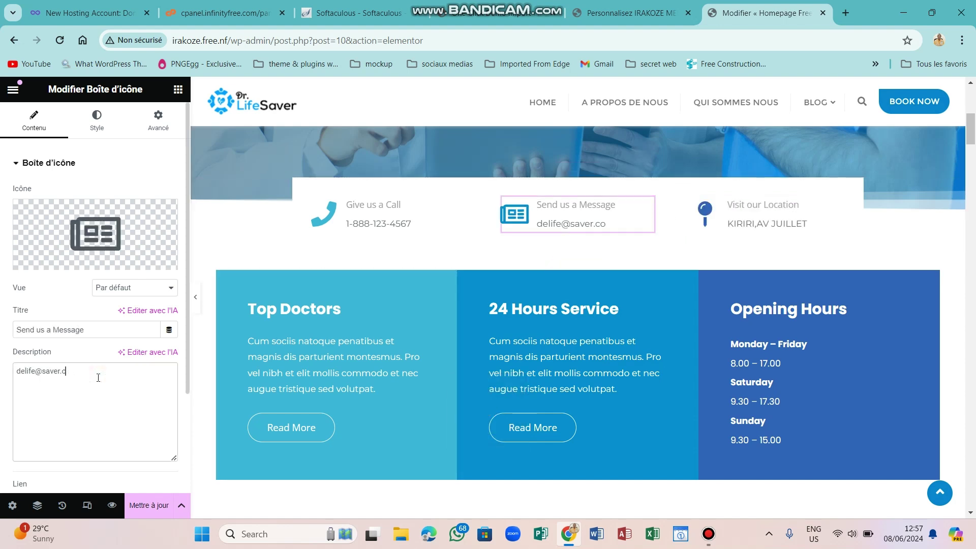
key("BackSpace")
key("BackSpace")
key("BackSpace")
key("BackSpace")
key("BackSpace")
key("BackSpace")
key("BackSpace")
key("BackSpace")
key("BackSpace")
key("BackSpace")
key("BackSpace")
key("BackSpace")
key("BackSpace")
key("BackSpace")
key("BackSpace")
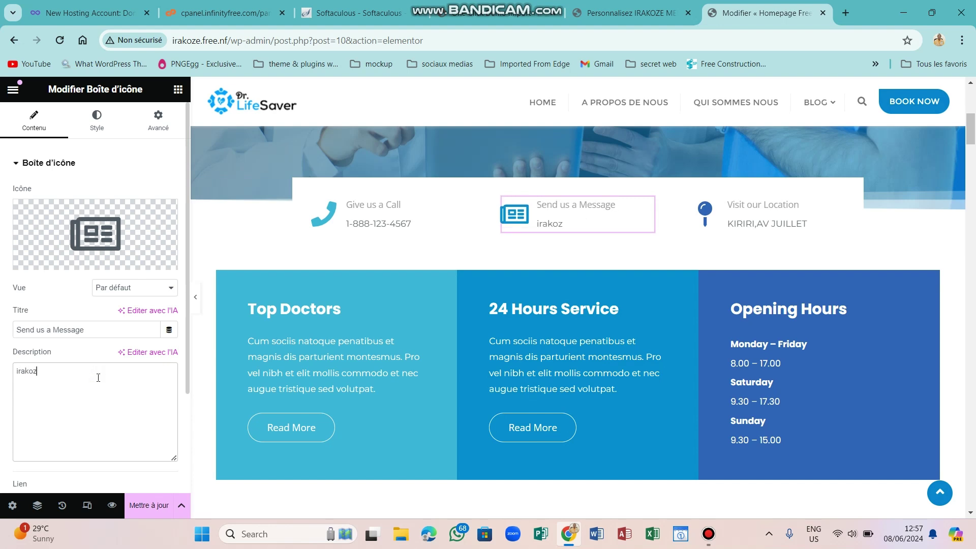
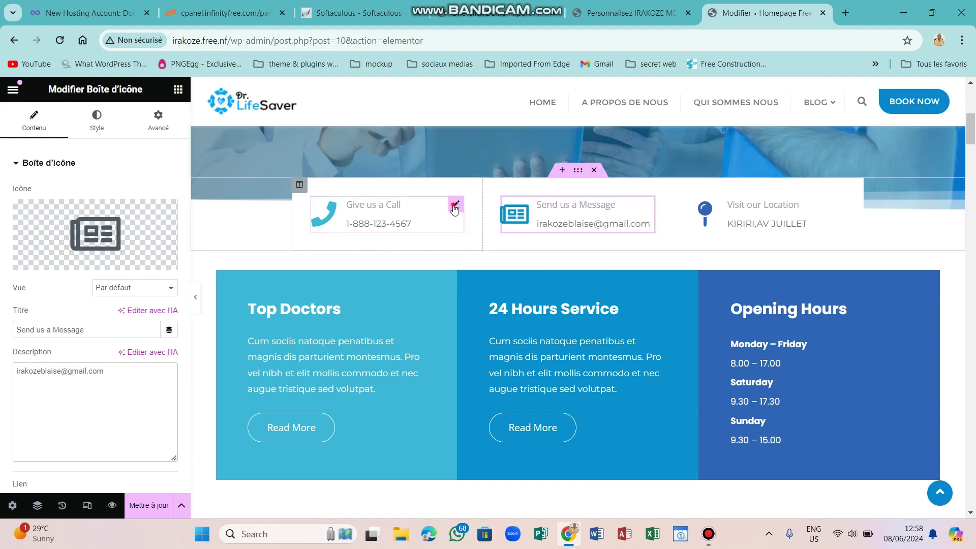
Give the call box a WhatsApp icon and the clinic's phone number, then update the page.
left_click(453, 205)
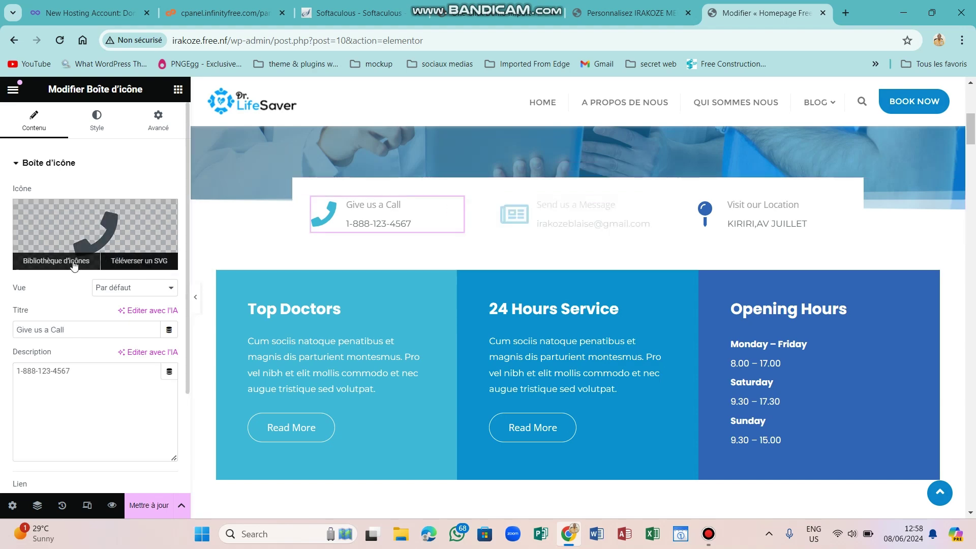
left_click(74, 262)
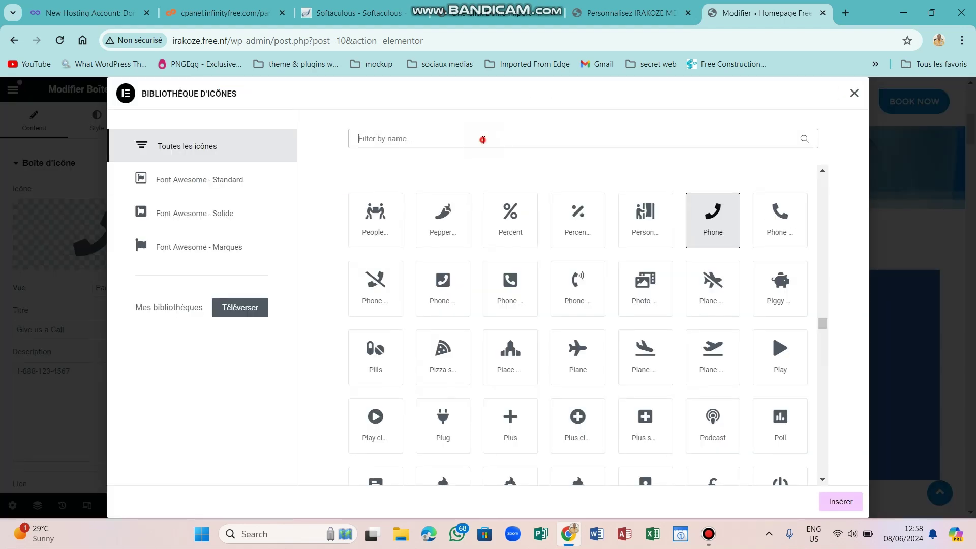
left_click(483, 140)
type("whatsa")
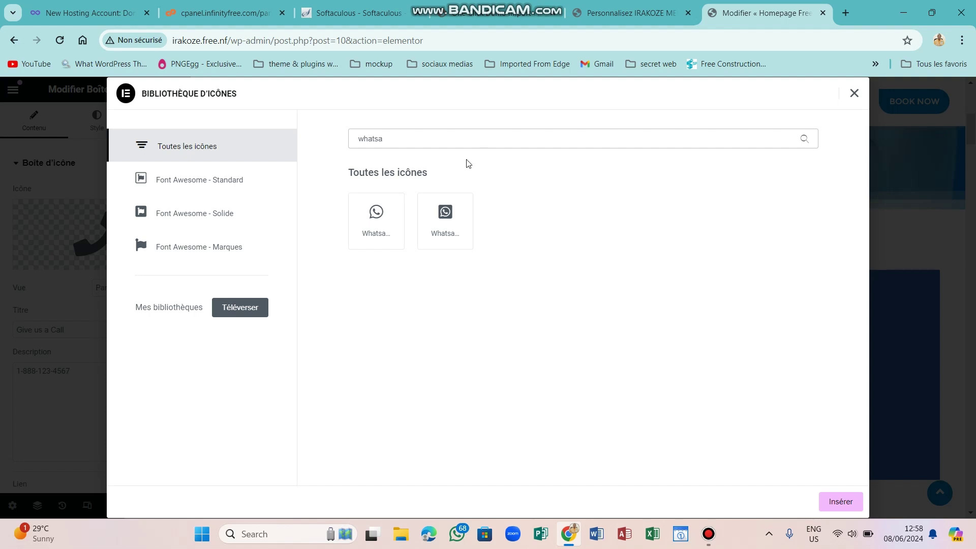
left_click(374, 216)
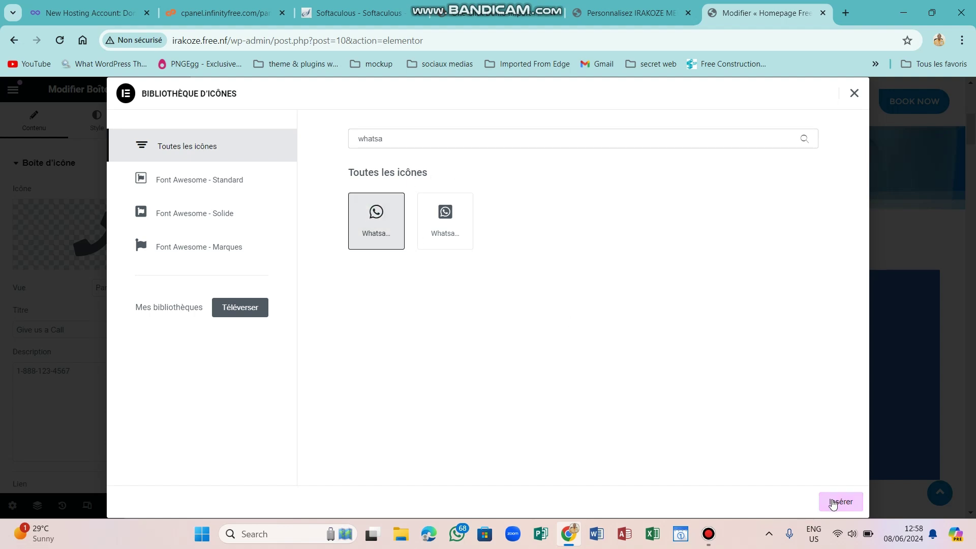
left_click(832, 503)
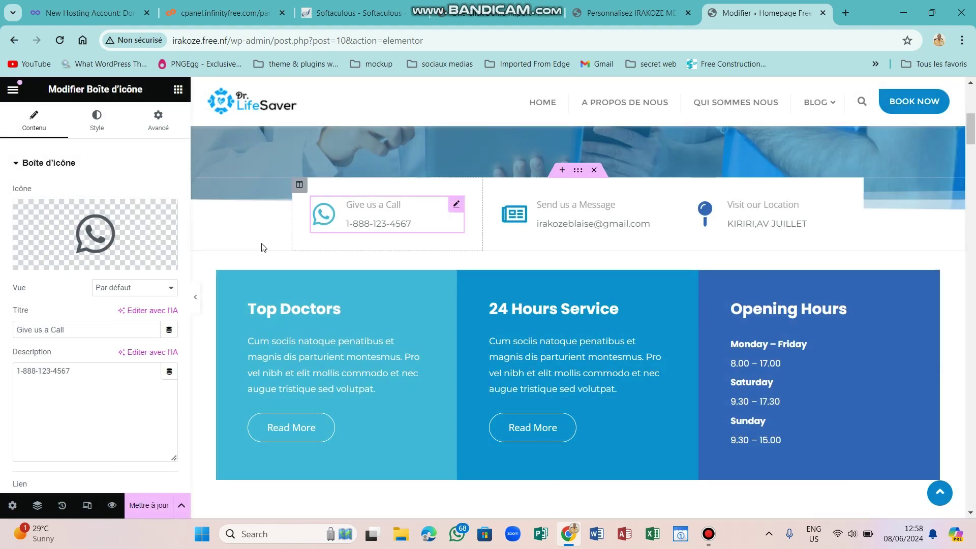
left_click(87, 368)
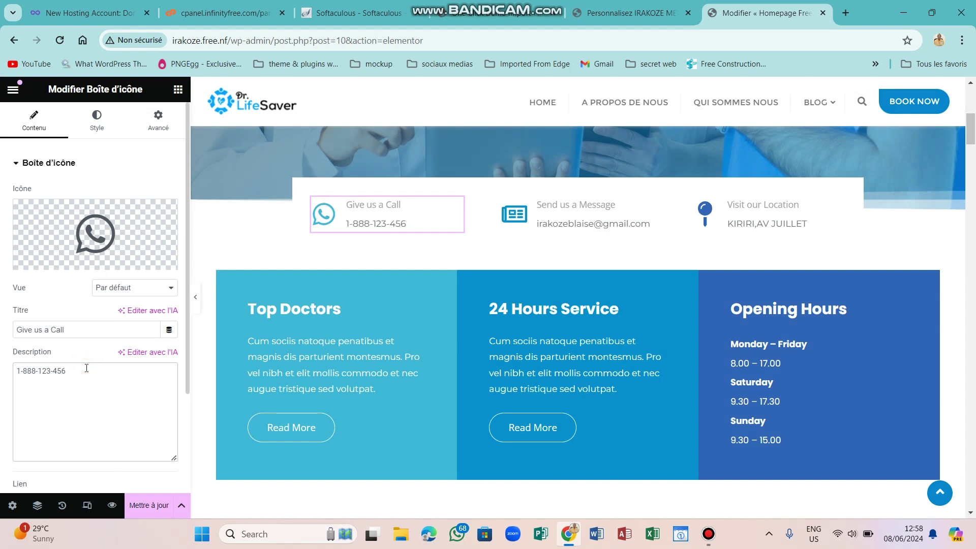
key("BackSpace")
key("BackSpace")
key("BackSpace")
key("BackSpace")
key("BackSpace")
key("BackSpace")
key("BackSpace")
key("BackSpace")
key("BackSpace")
key("BackSpace")
key("BackSpace")
key("BackSpace")
key("BackSpace")
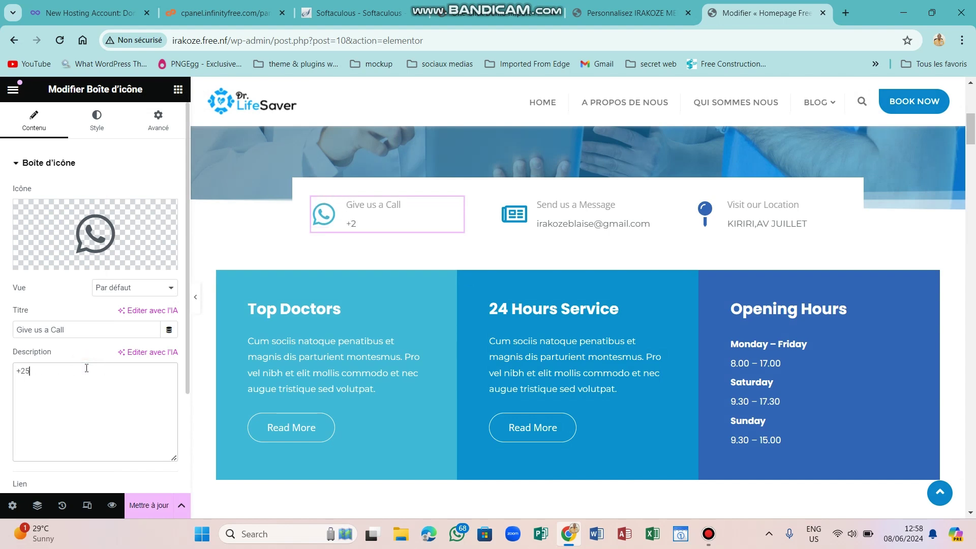
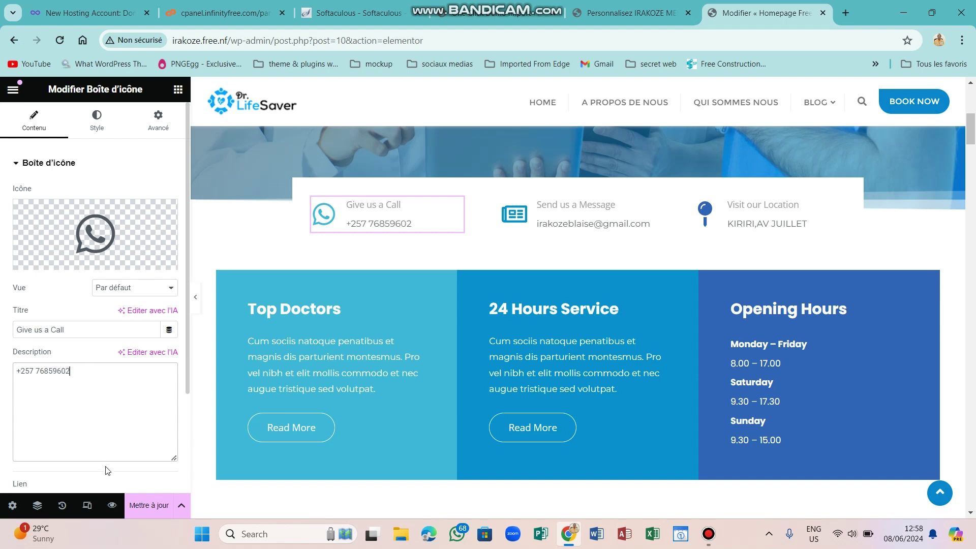
left_click(143, 505)
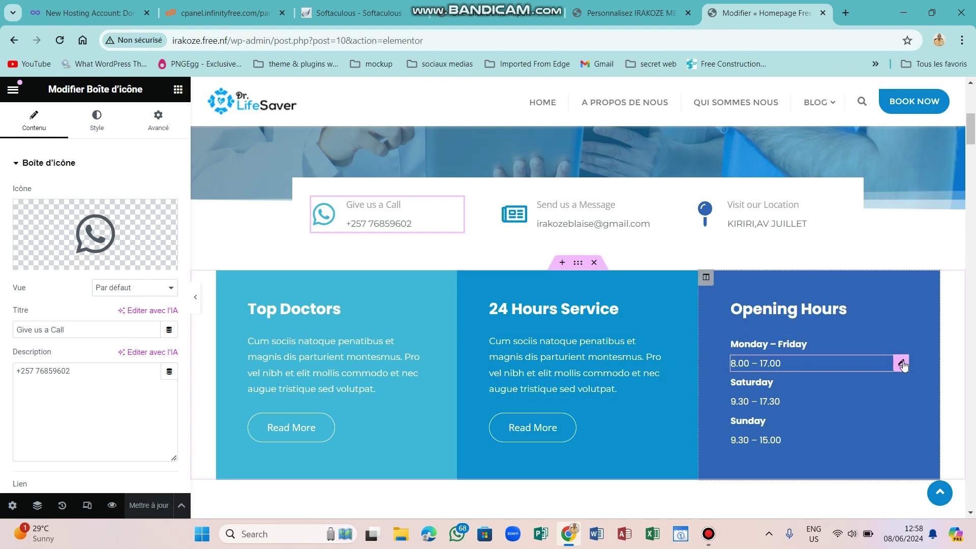
Change the Monday – Friday hours to 8.00 – 20.00 and update the page.
left_click(901, 362)
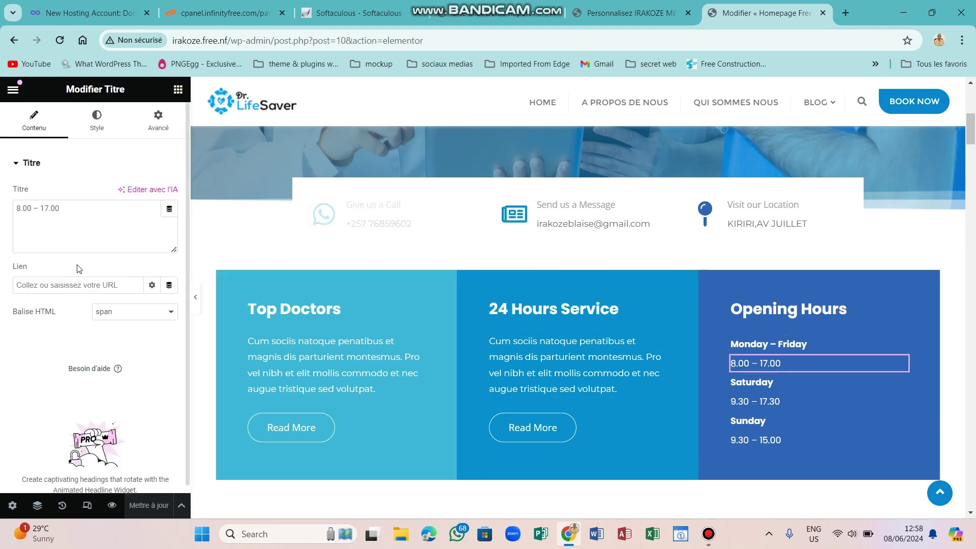
left_click(49, 209)
key("BackSpace")
key("BackSpace")
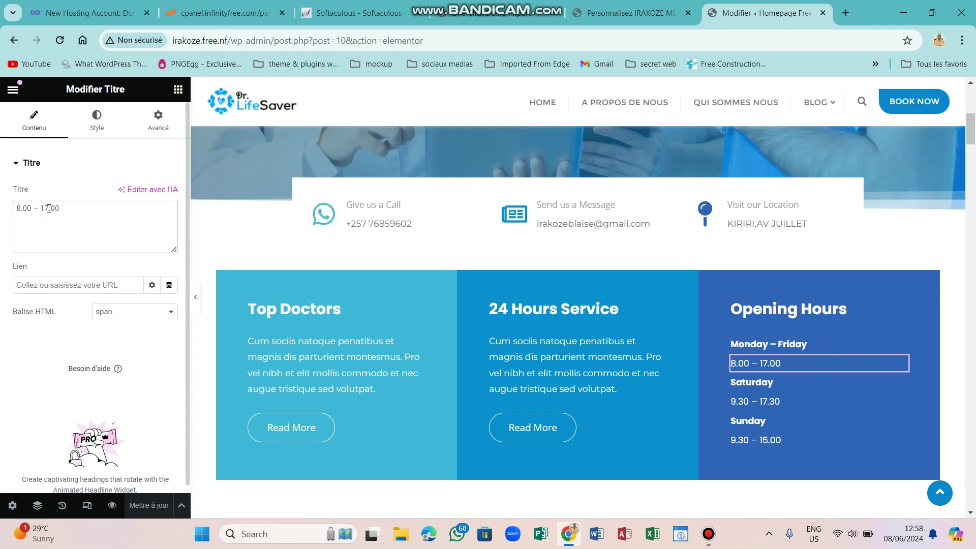
type("20")
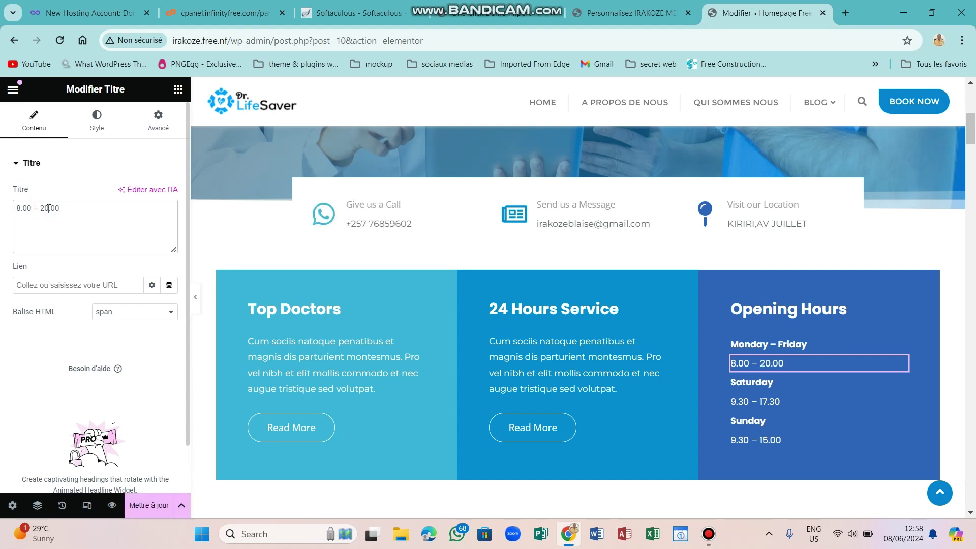
left_click(165, 504)
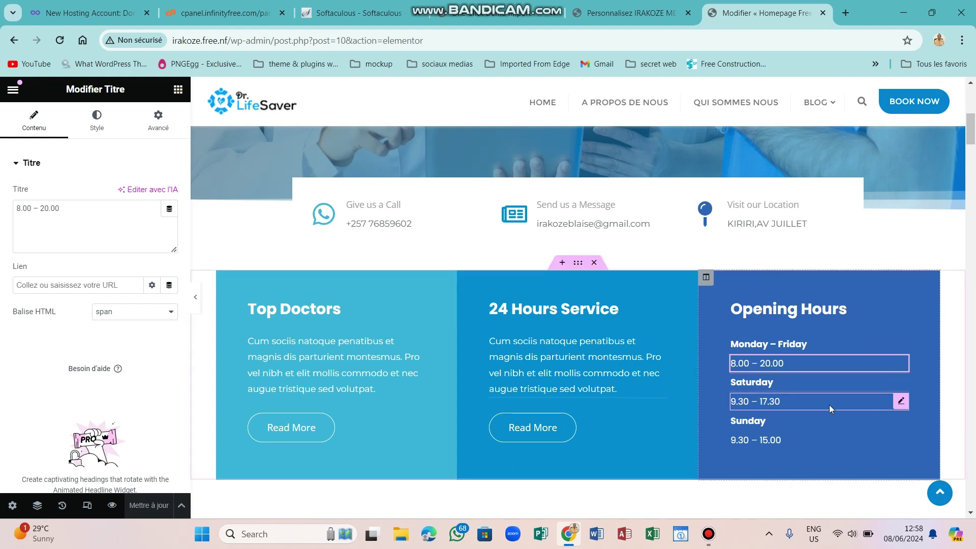
Change the Saturday hours to 9.30 – 18.30 and update the page.
left_click(902, 403)
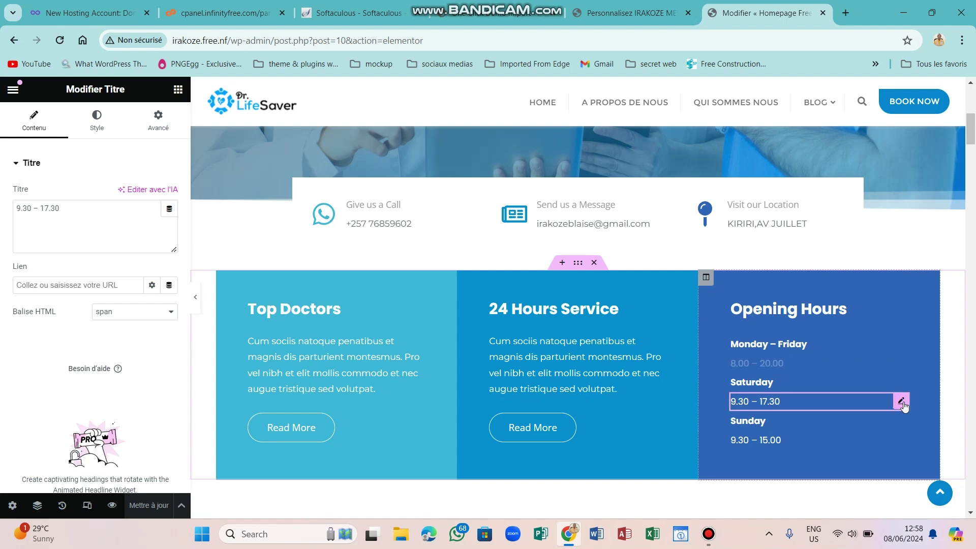
left_click(48, 209)
key("BackSpace")
type("8")
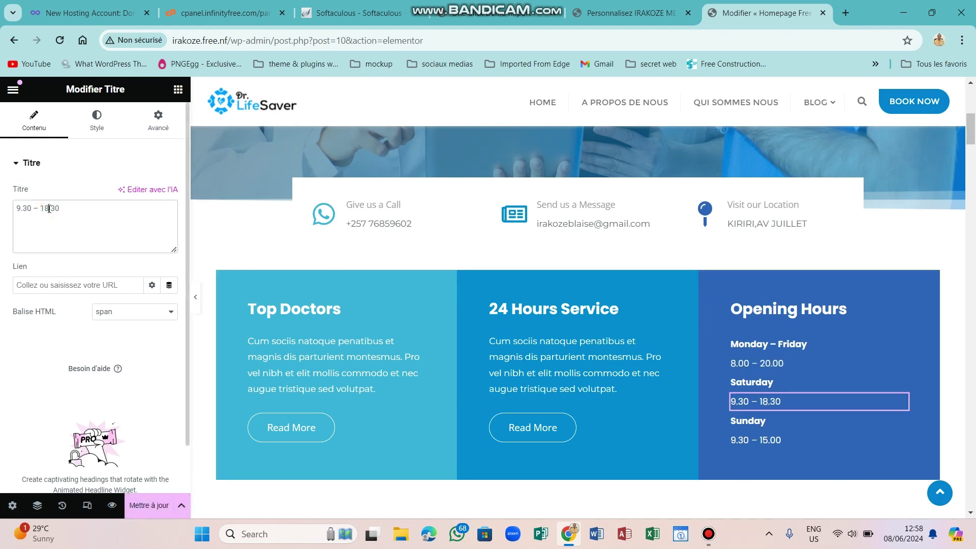
left_click(150, 506)
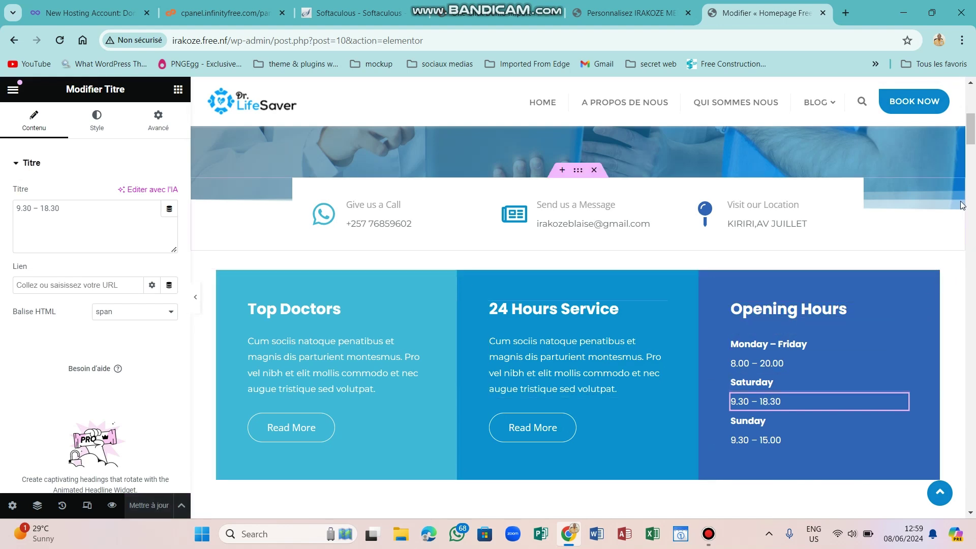
Delete the Choose Your Best Plan section, update the page, and scroll down to the map.
left_click_drag(971, 133, 974, 174)
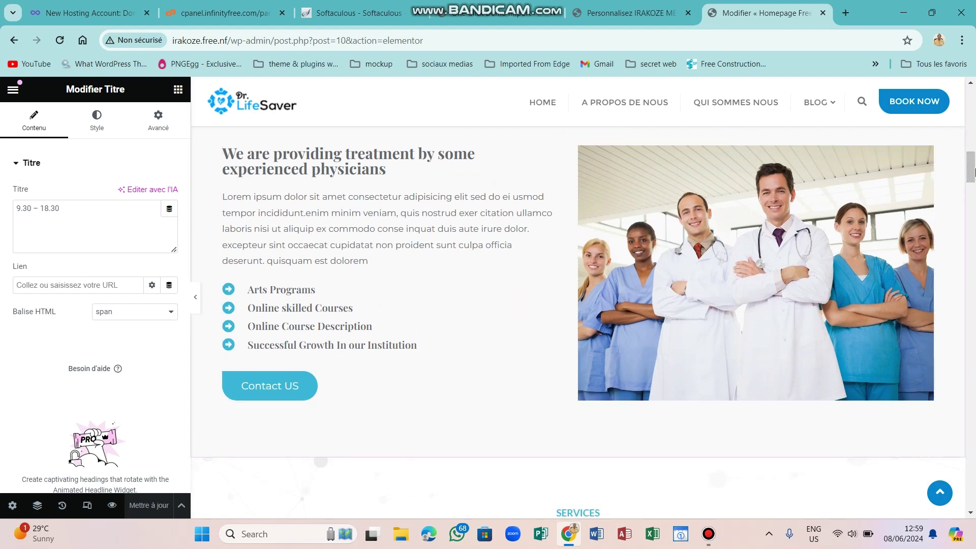
left_click_drag(973, 169, 974, 314)
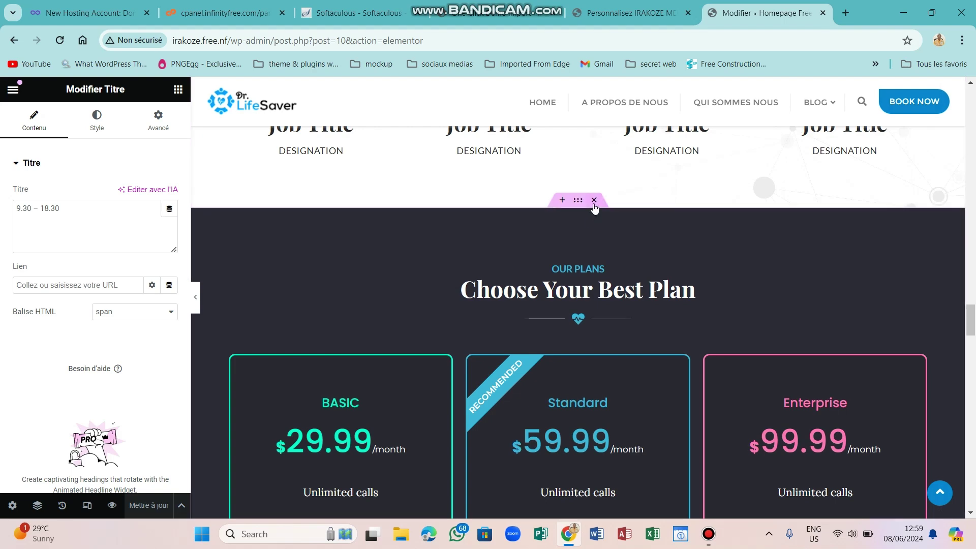
left_click(593, 203)
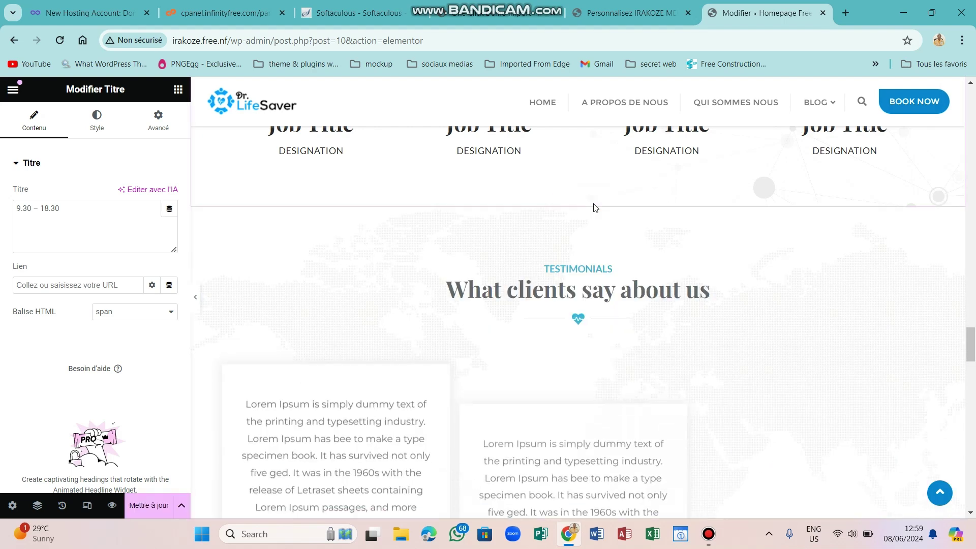
left_click(148, 505)
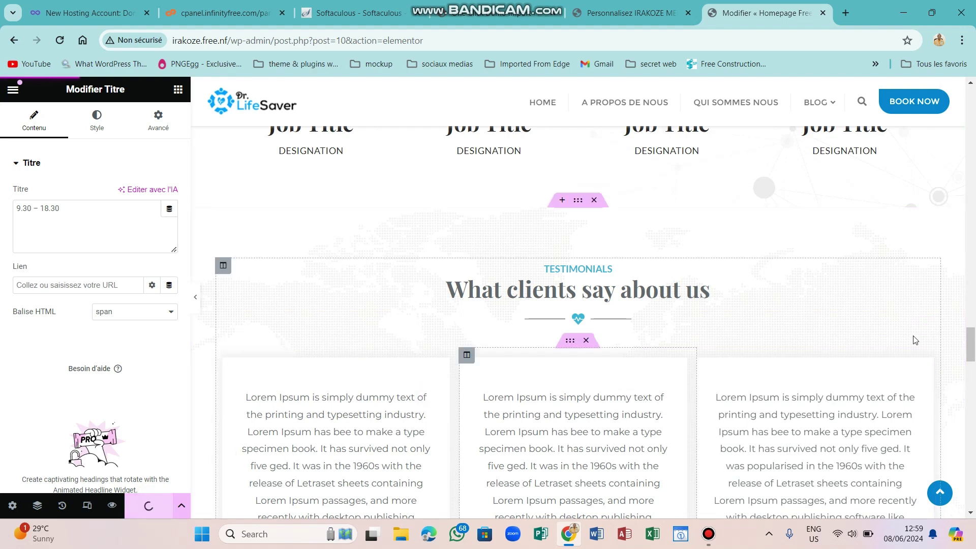
scroll(972, 345, "down", 3)
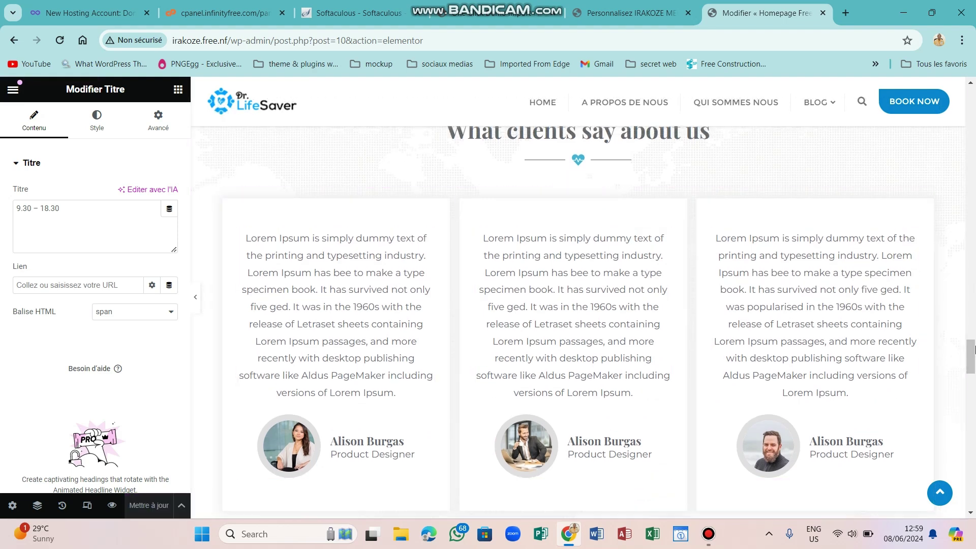
scroll(972, 356, "down", 4)
left_click_drag(972, 369, 972, 431)
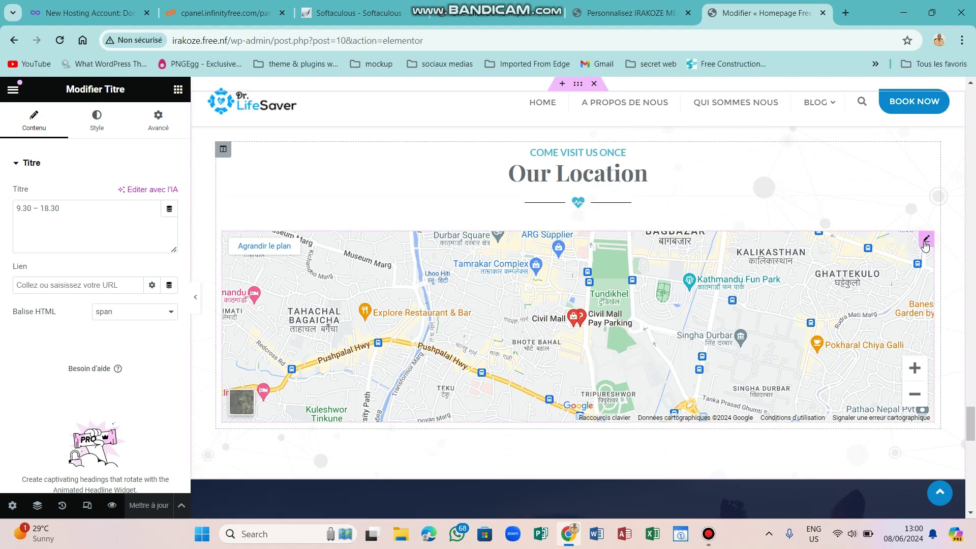
Point the Our Location map's Emplacement to the new kiriri address and raise Hauteur to about 763 px.
left_click(926, 247)
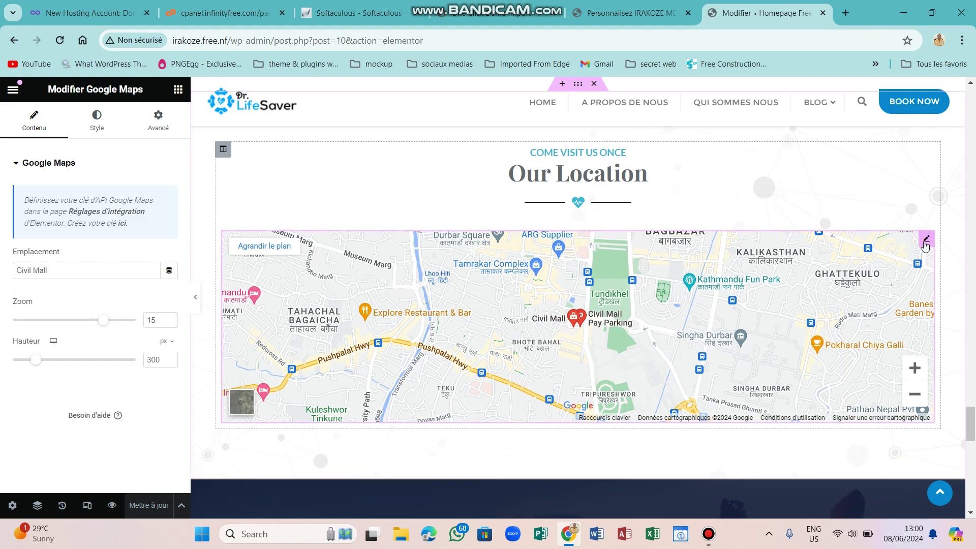
left_click(64, 267)
key("BackSpace")
key("BackSpace")
key("BackSpace")
key("BackSpace")
key("BackSpace")
key("BackSpace")
key("BackSpace")
key("BackSpace")
key("BackSpace")
key("BackSpace")
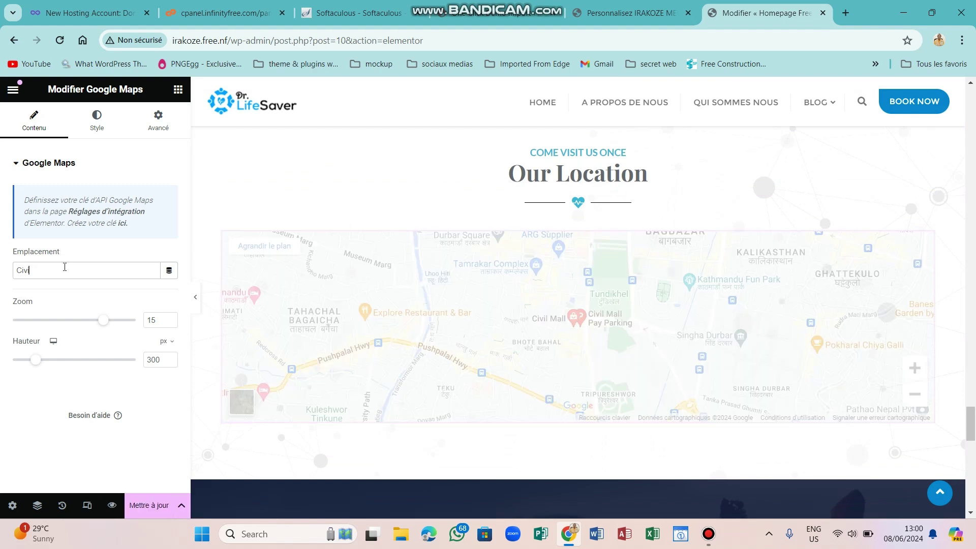
key("BackSpace")
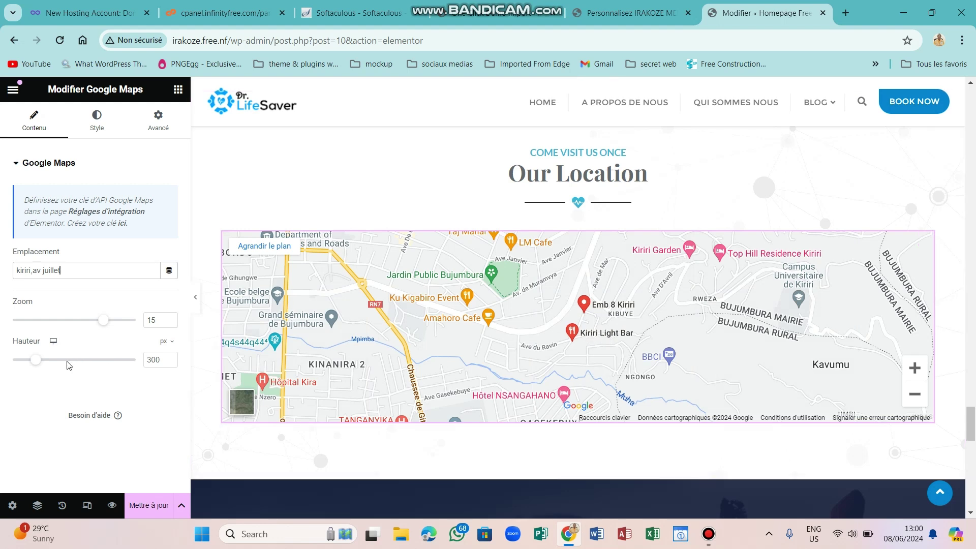
left_click_drag(39, 363, 77, 361)
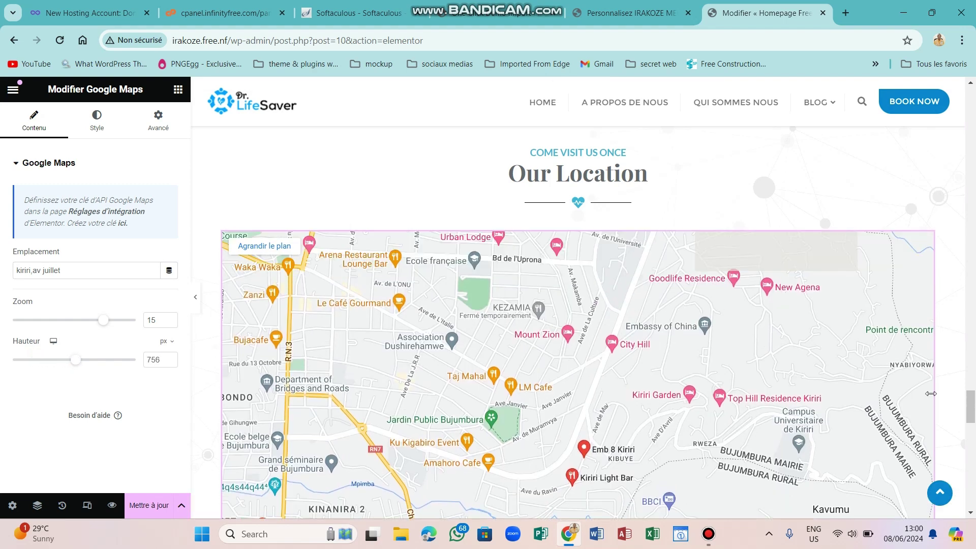
left_click_drag(972, 404, 974, 457)
scroll(971, 422, "down", 5)
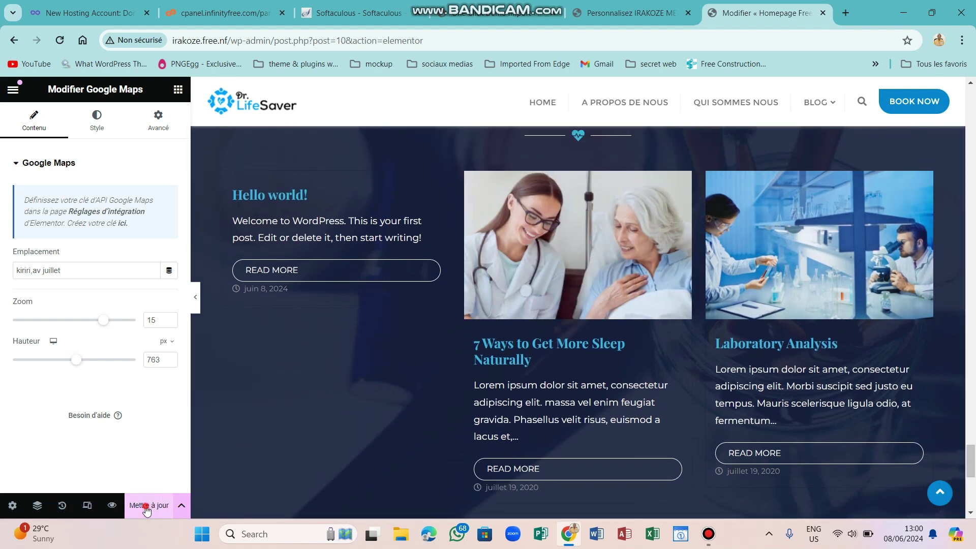
Save the map changes, delete the partner logo section, and update the page again.
left_click(148, 508)
left_click_drag(971, 457, 971, 473)
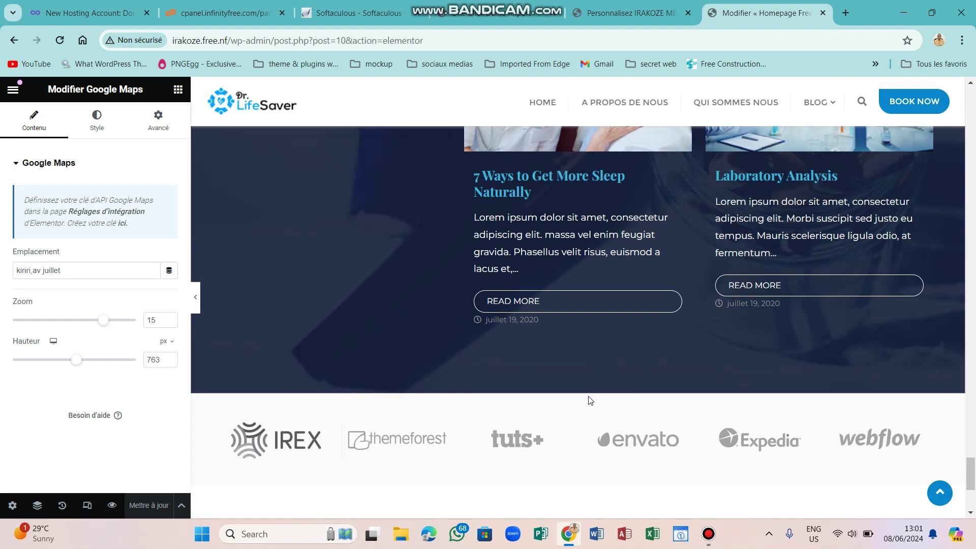
left_click(593, 387)
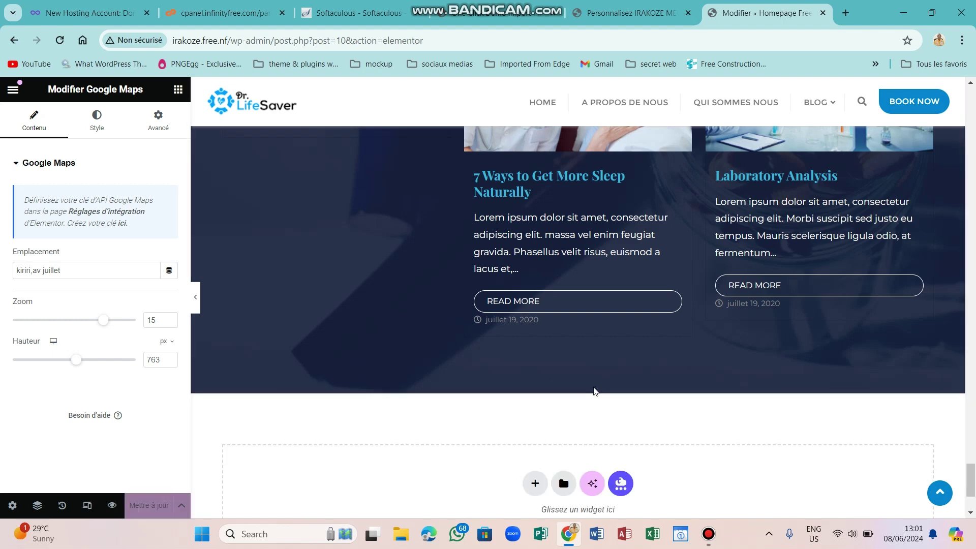
scroll(961, 465, "down", 3)
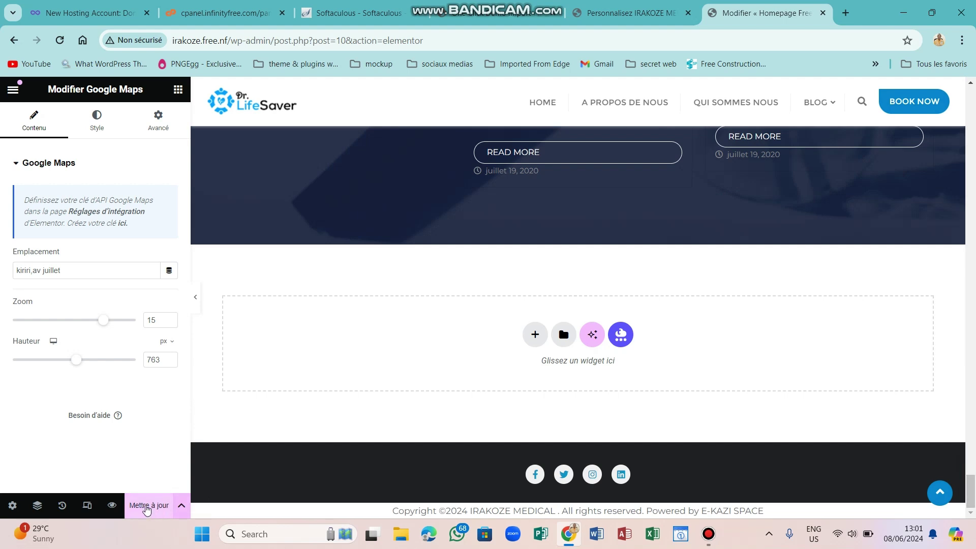
left_click(144, 507)
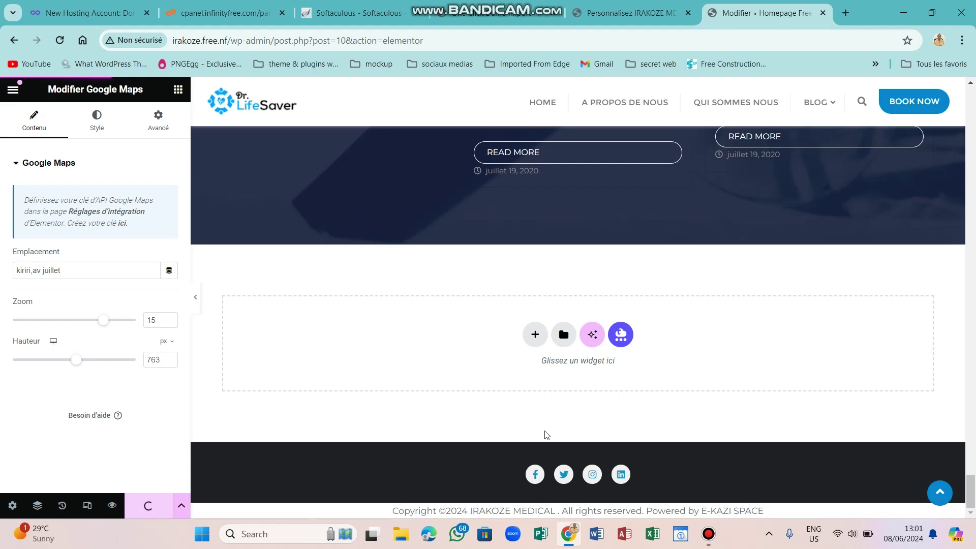
Scroll back up to confirm the top bar and location box show the new address.
scroll(972, 441, "up", 2)
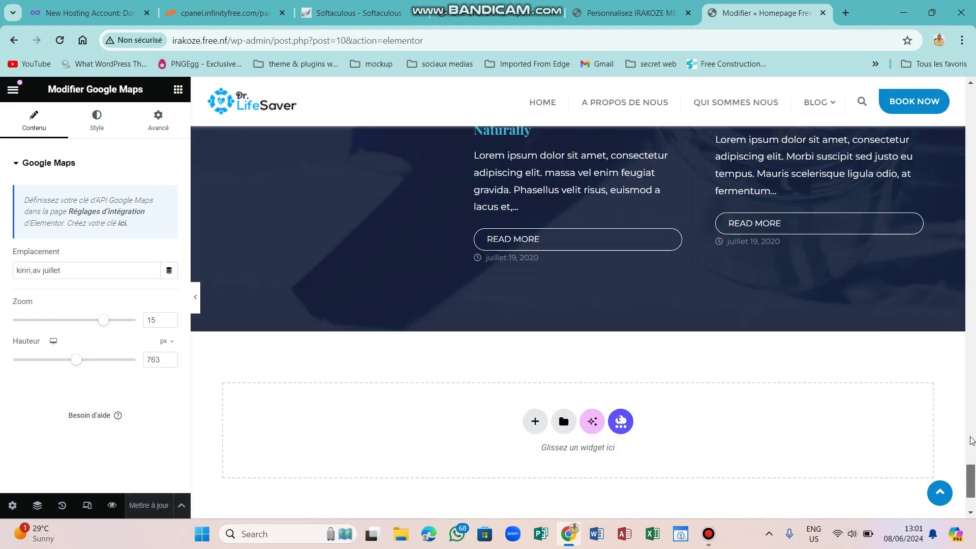
scroll(972, 440, "up", 10)
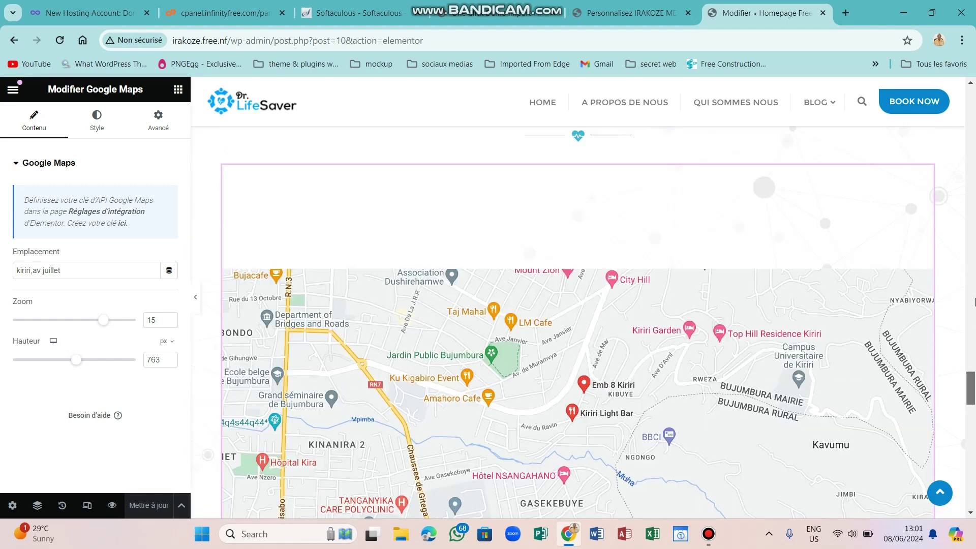
scroll(974, 302, "up", 15)
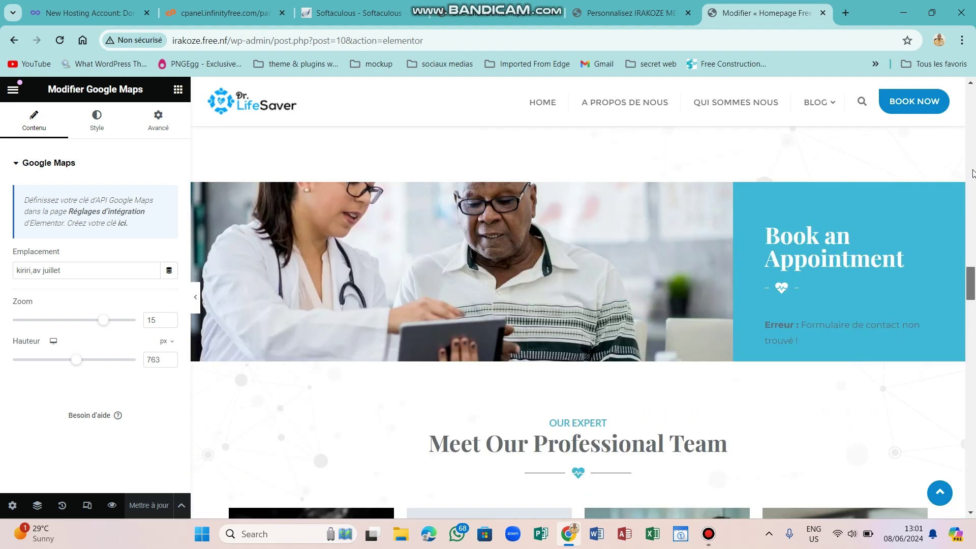
scroll(973, 173, "up", 15)
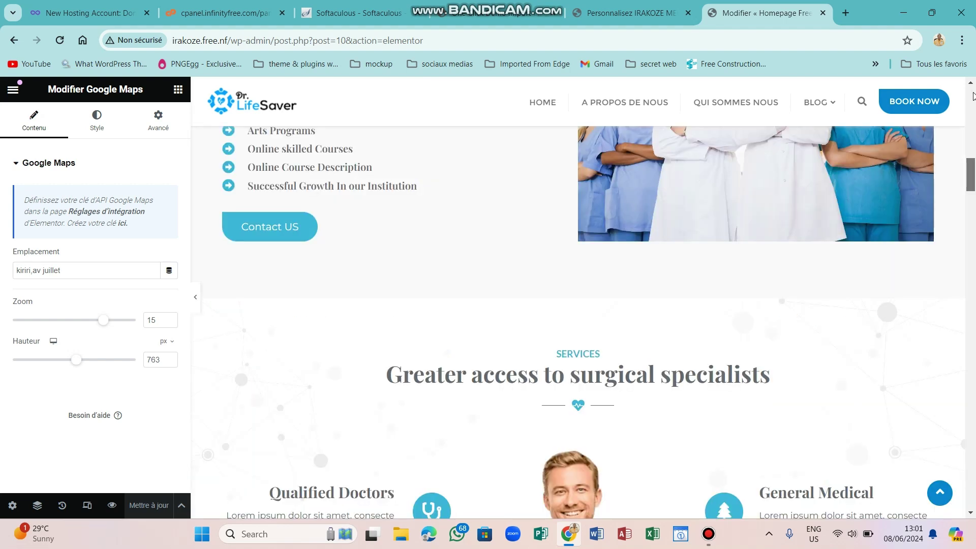
scroll(973, 97, "up", 10)
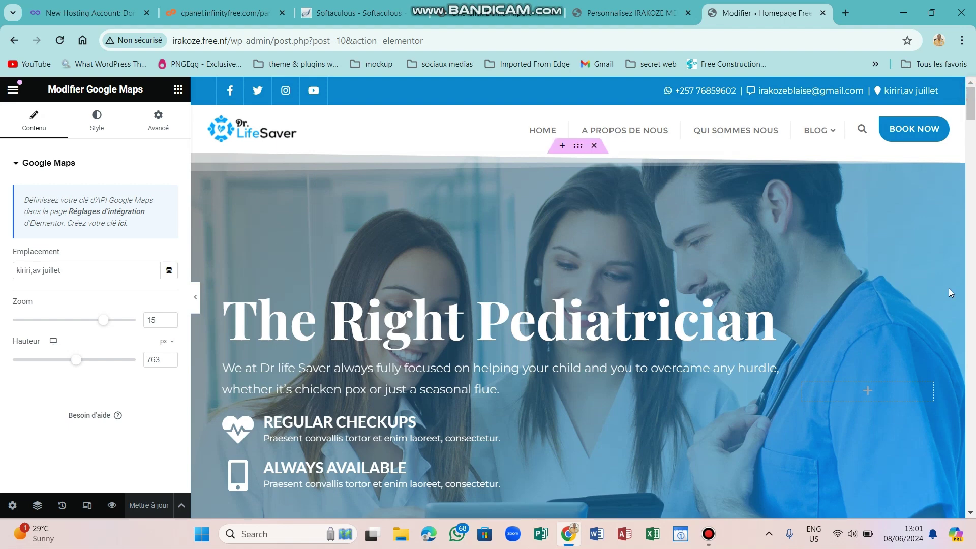
left_click(716, 537)
left_click(716, 537)
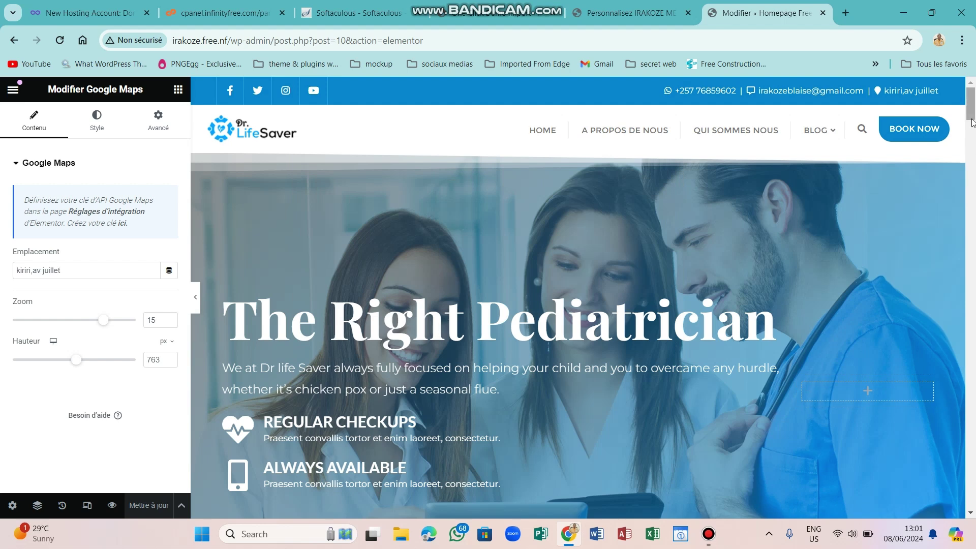
mouse_move(972, 106)
left_mouse_down()
mouse_move(973, 127)
mouse_move(972, 108)
left_mouse_up()
Quit Elementor, dismiss the block editor welcome guide, and return to the admin Pages list.
left_click(13, 91)
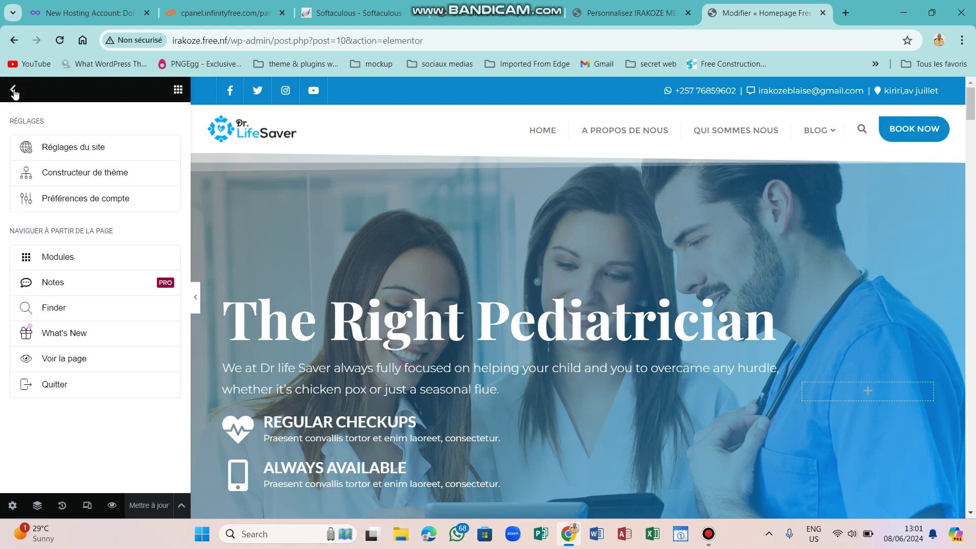
left_click(69, 386)
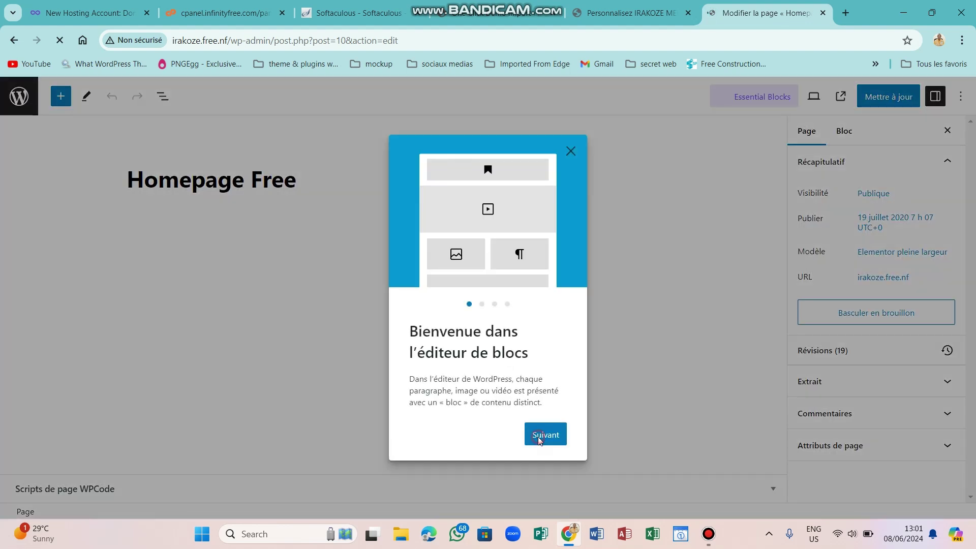
left_click(538, 440)
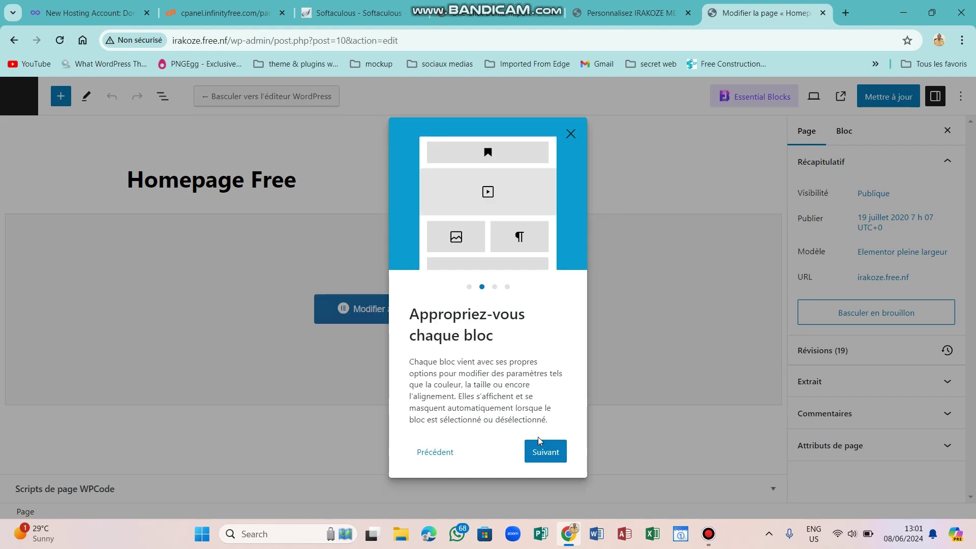
left_click(546, 458)
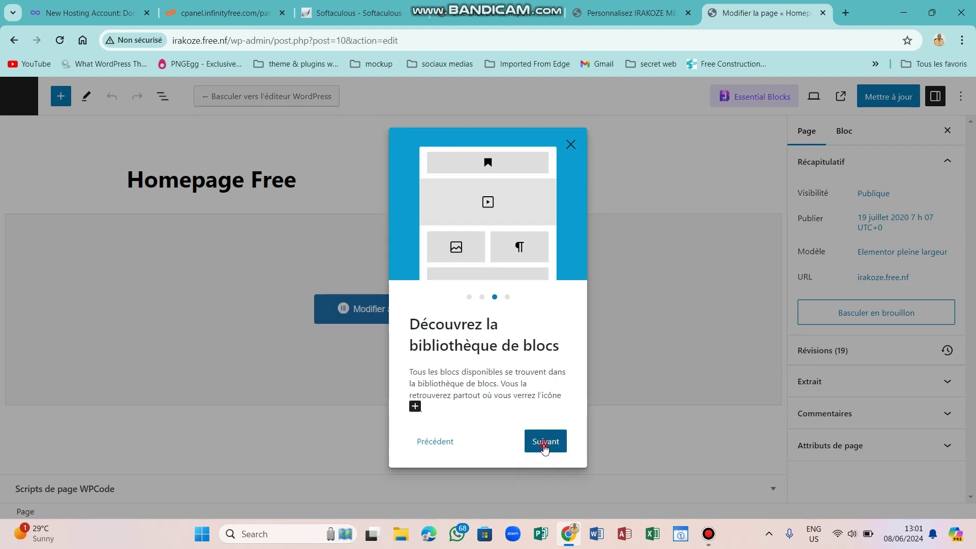
left_click(545, 441)
left_click(540, 439)
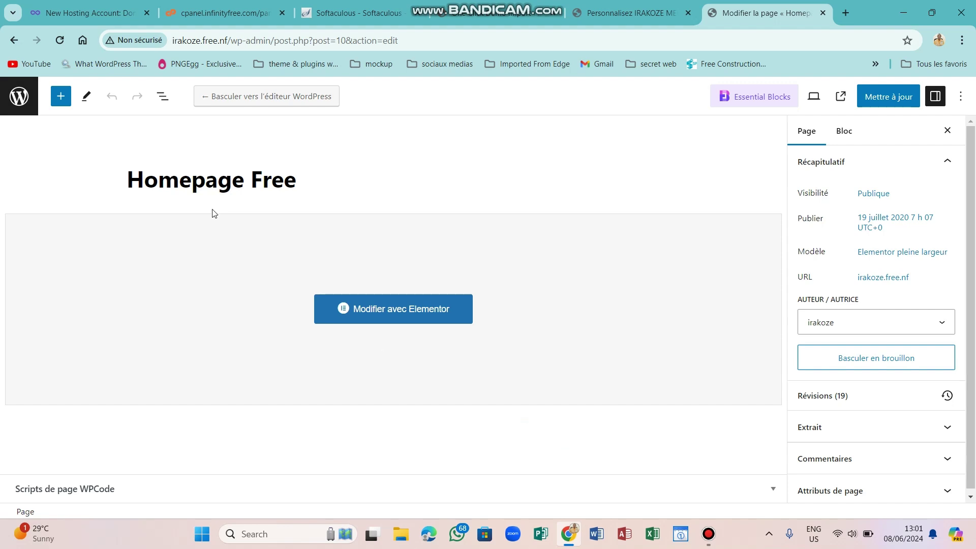
left_click(18, 101)
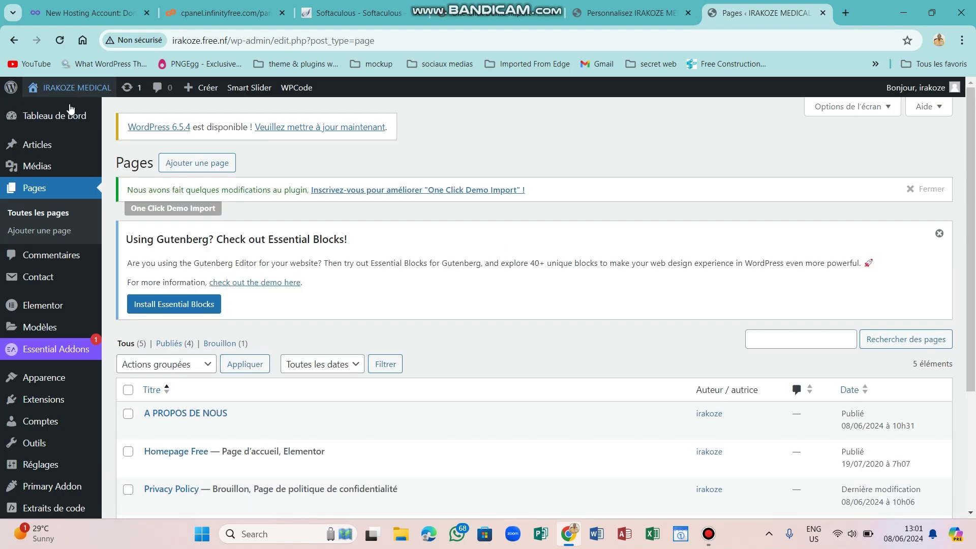
Open the live site and scroll through the updated IRAKOZE MEDICAL homepage.
mouse_move(68, 91)
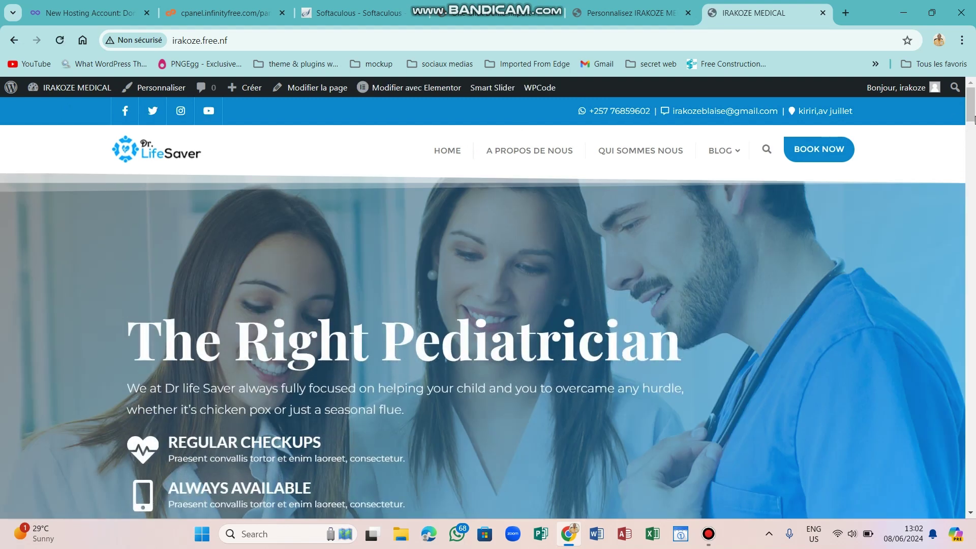
left_click_drag(971, 113, 971, 141)
left_click_drag(971, 136, 973, 333)
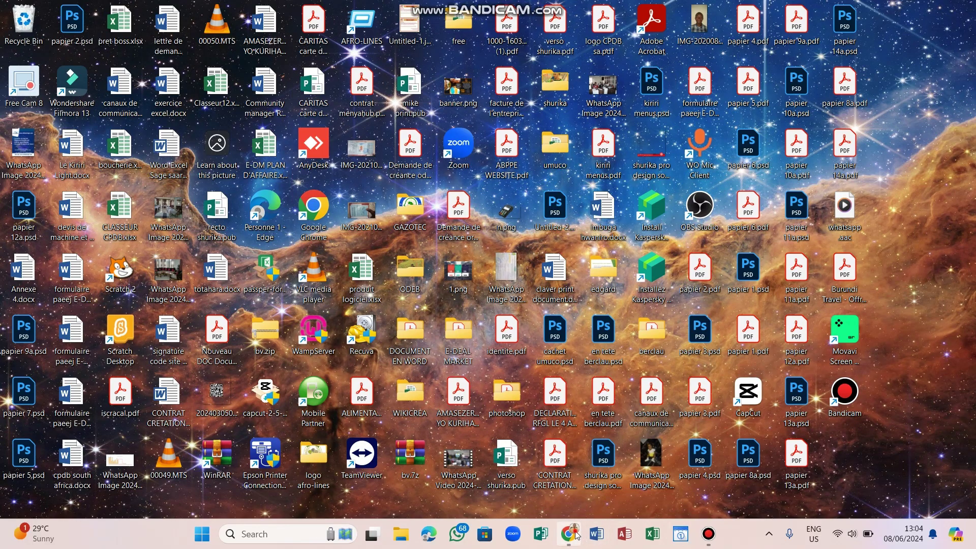
Return to the admin Tableau de bord from the site-name dropdown.
left_click(570, 533)
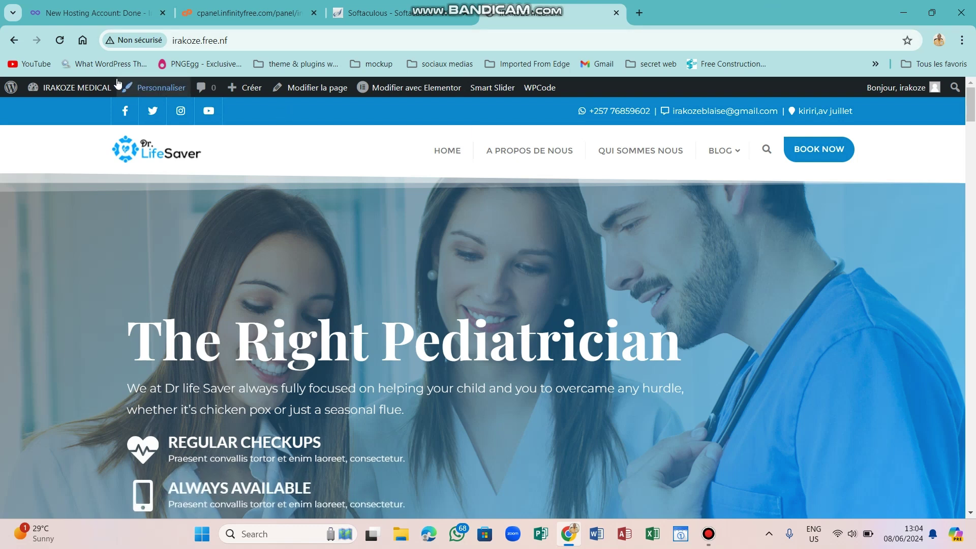
mouse_move(91, 87)
left_click(74, 111)
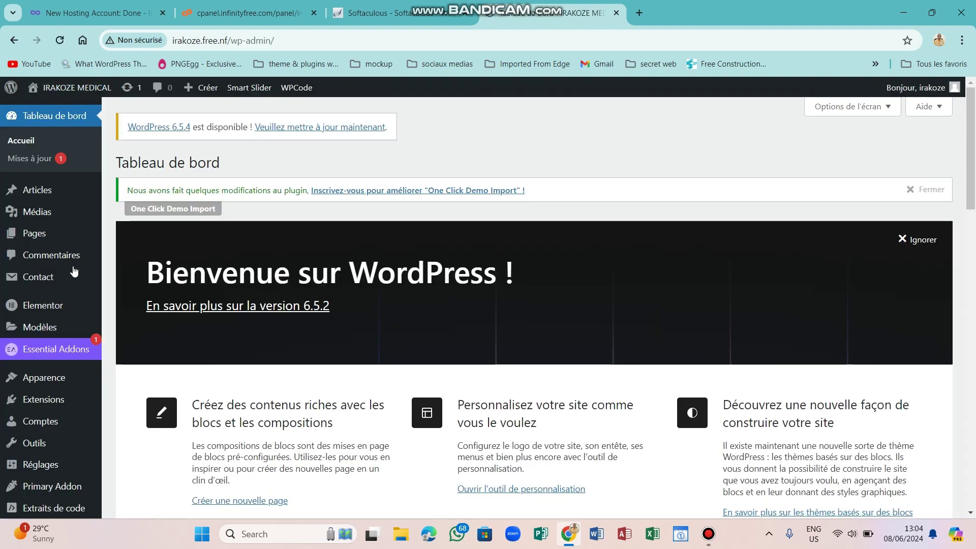
mouse_move(40, 386)
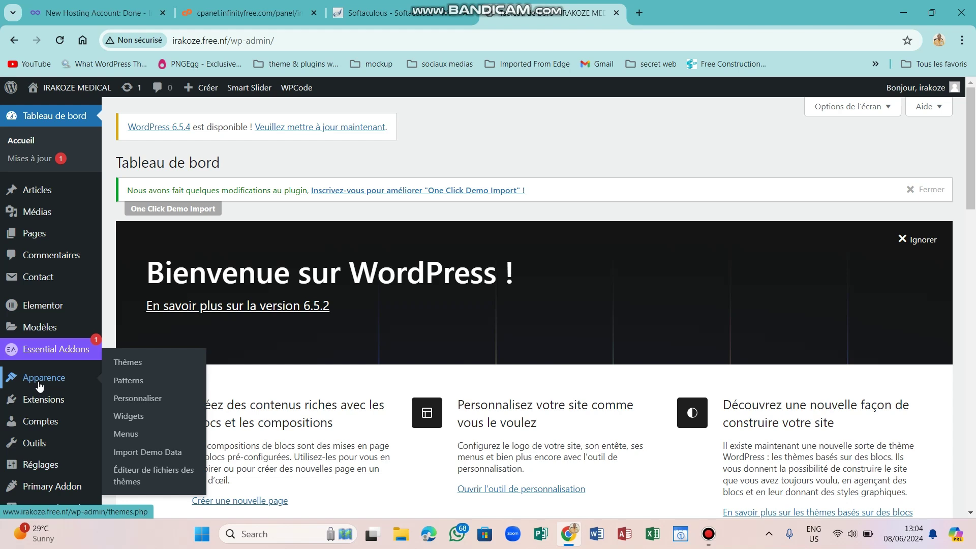
Open a new tab and go to the wordpress.org home page.
left_click(639, 14)
type("w")
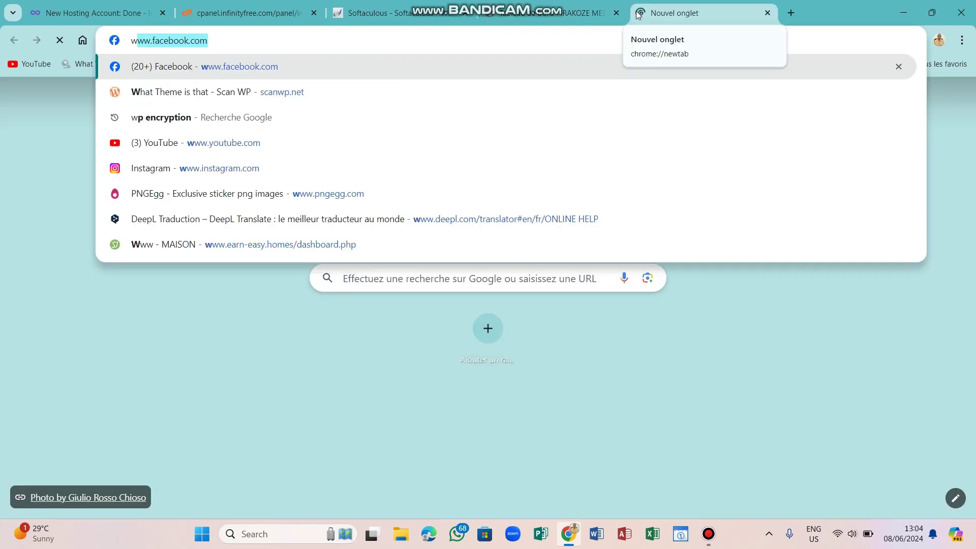
type("ordpress.org/download/")
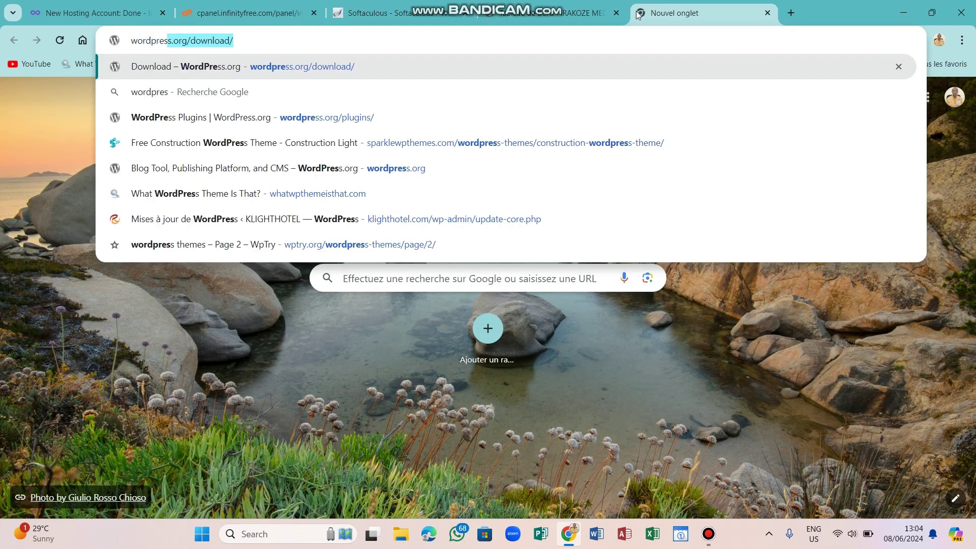
key("Return")
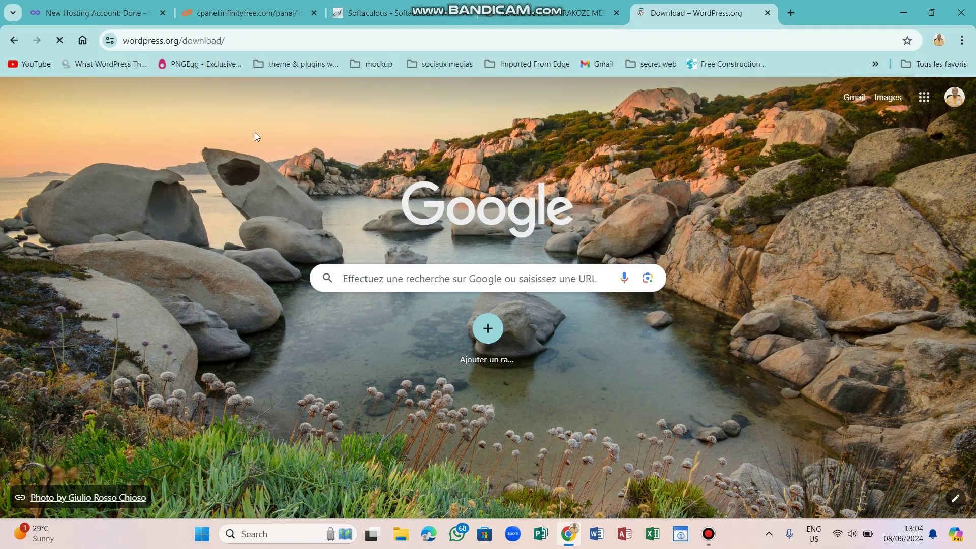
left_click_drag(240, 41, 211, 41)
key("BackSpace")
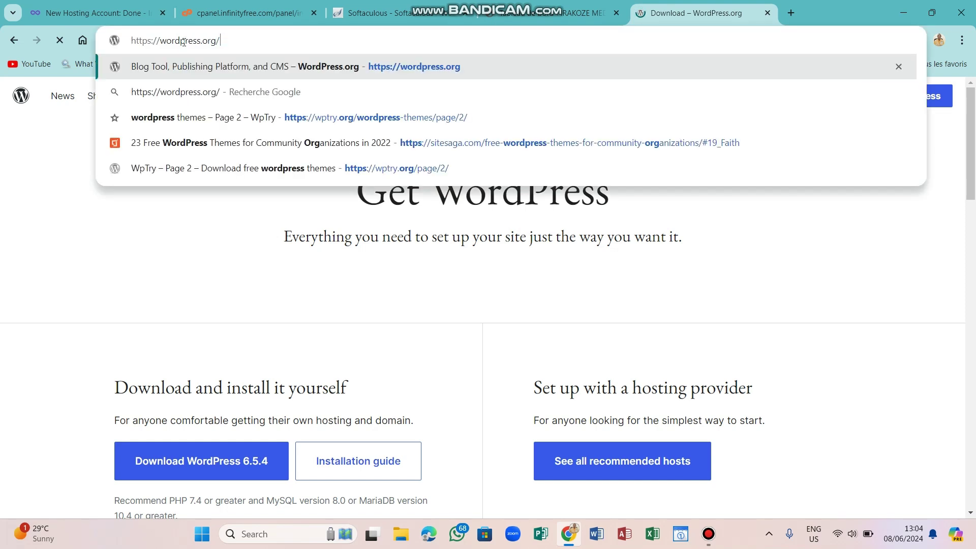
key("Return")
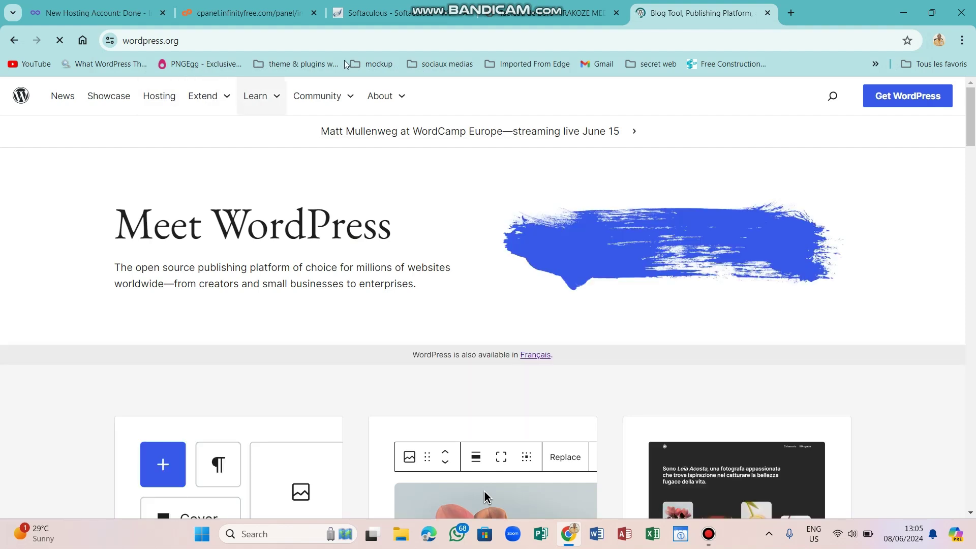
Append /theme to the address to load the WordPress.org Themes directory.
left_click(304, 40)
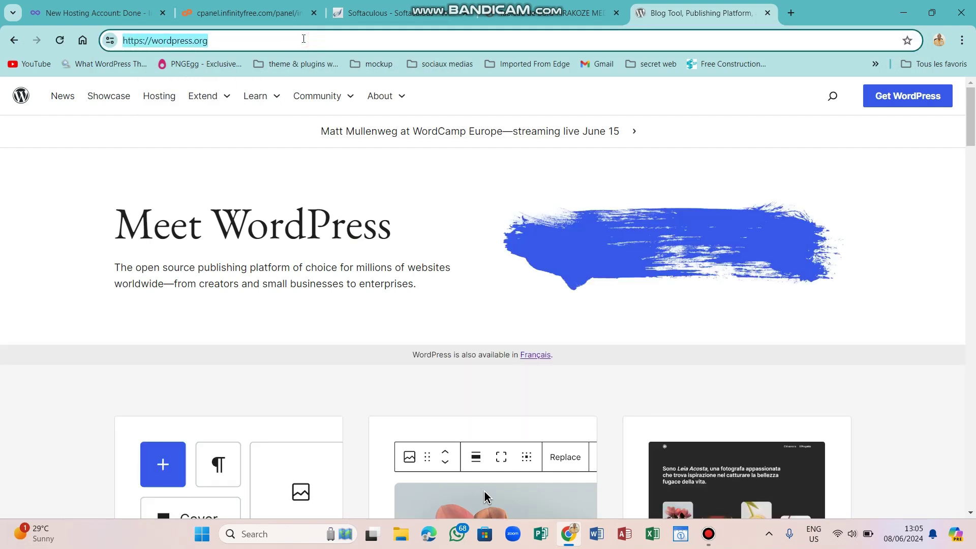
left_click(303, 39)
type("/t")
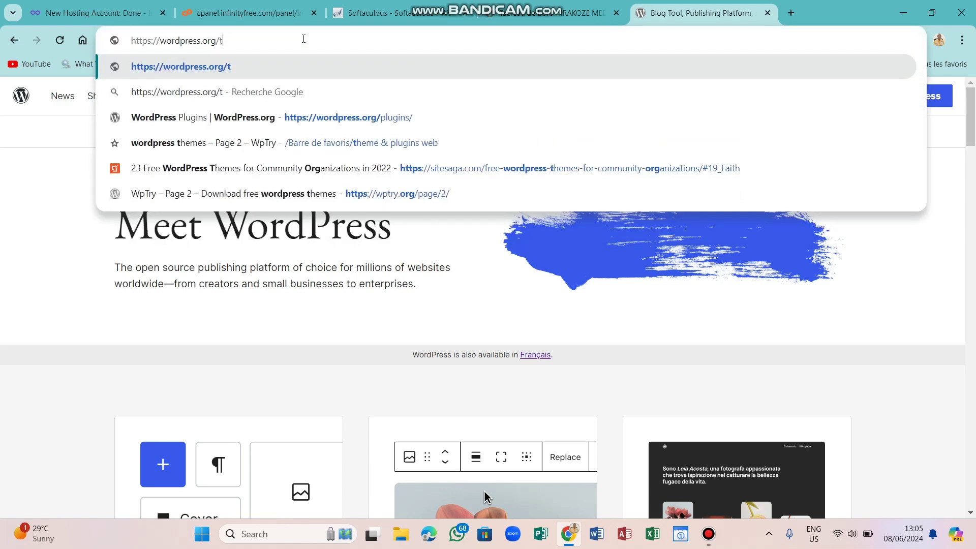
type("heme")
key("Return")
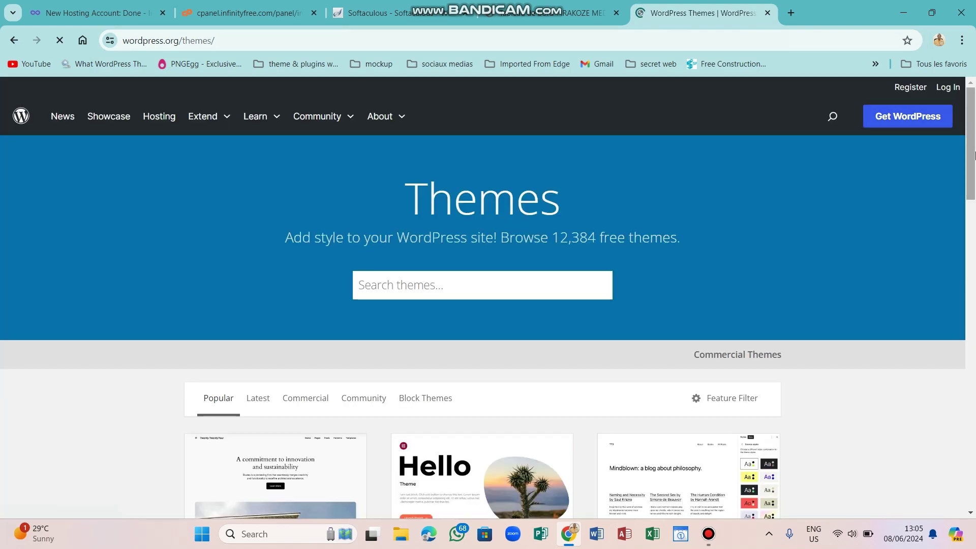
Open the Kadence theme's details page (version 1.2.5, 300,000+ installs) and focus the theme search box.
left_click_drag(974, 144, 974, 279)
scroll(975, 279, "down", 1)
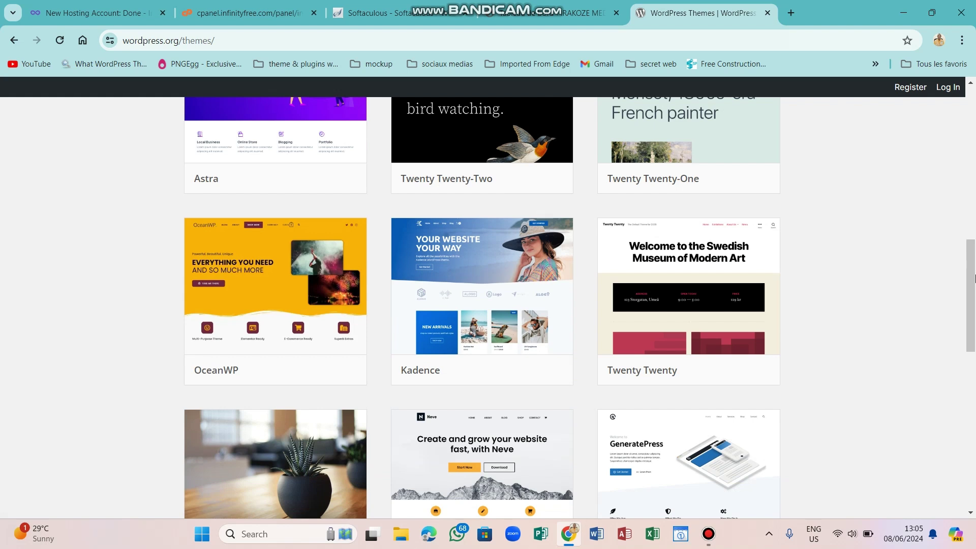
left_click(484, 297)
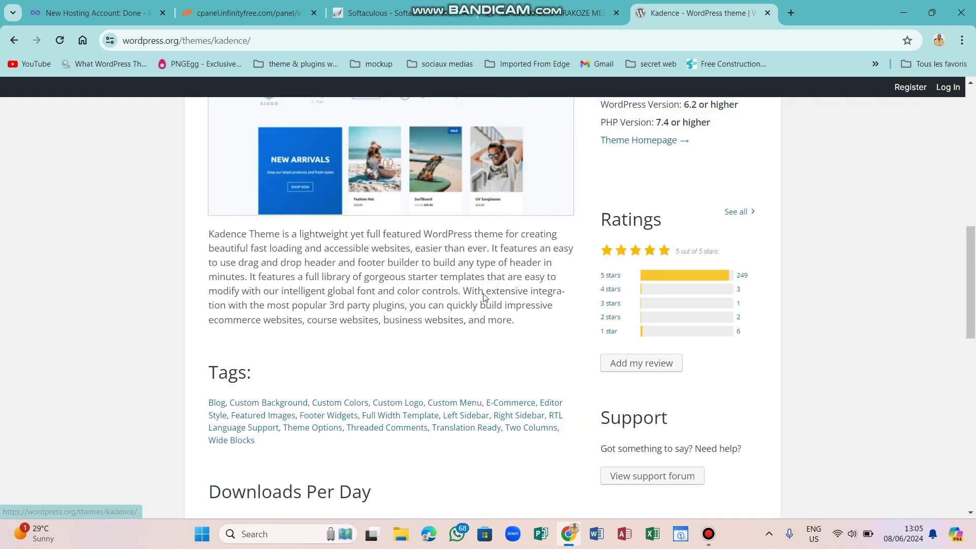
scroll(484, 298, "up", 6)
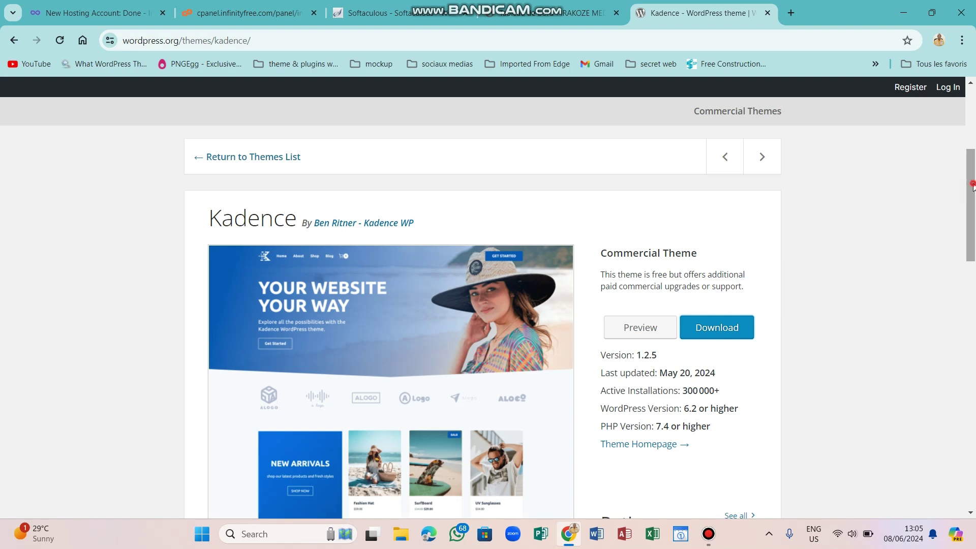
left_click_drag(972, 187, 947, 103)
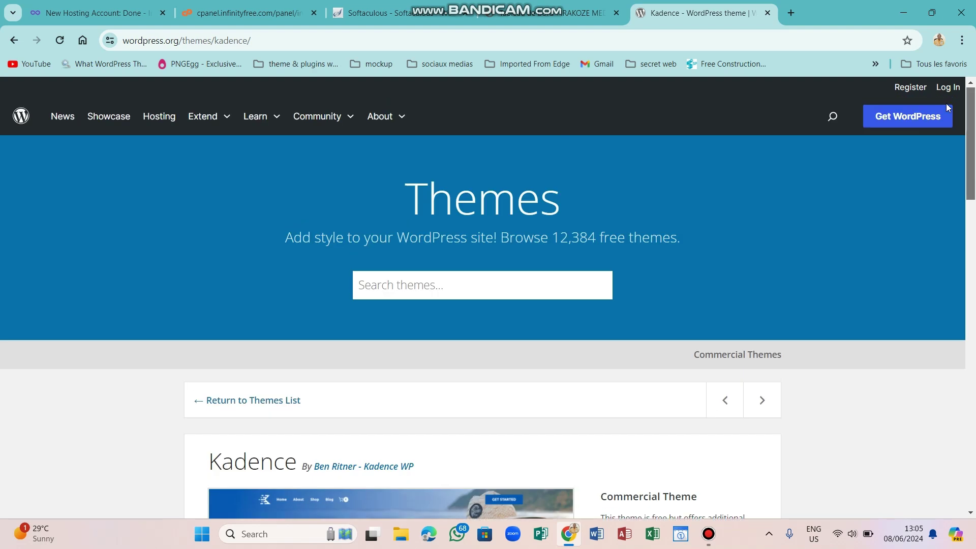
left_click(400, 279)
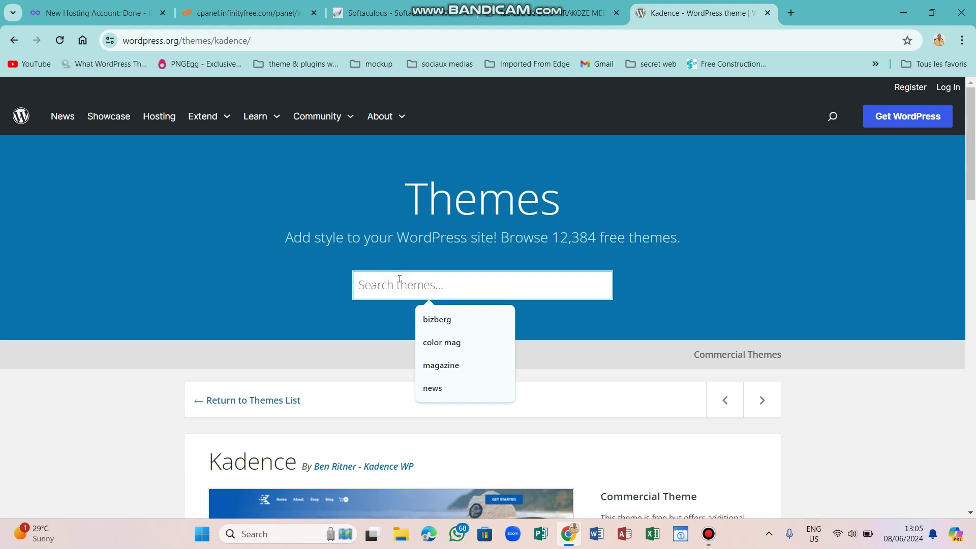
Google 'theme wordpress magazine for free' in a new tab.
left_click(790, 13)
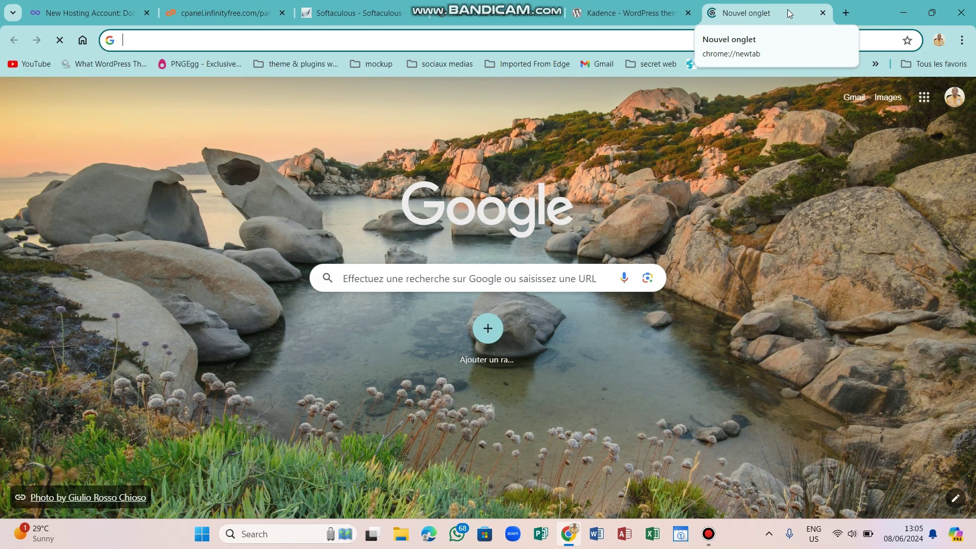
type("theme")
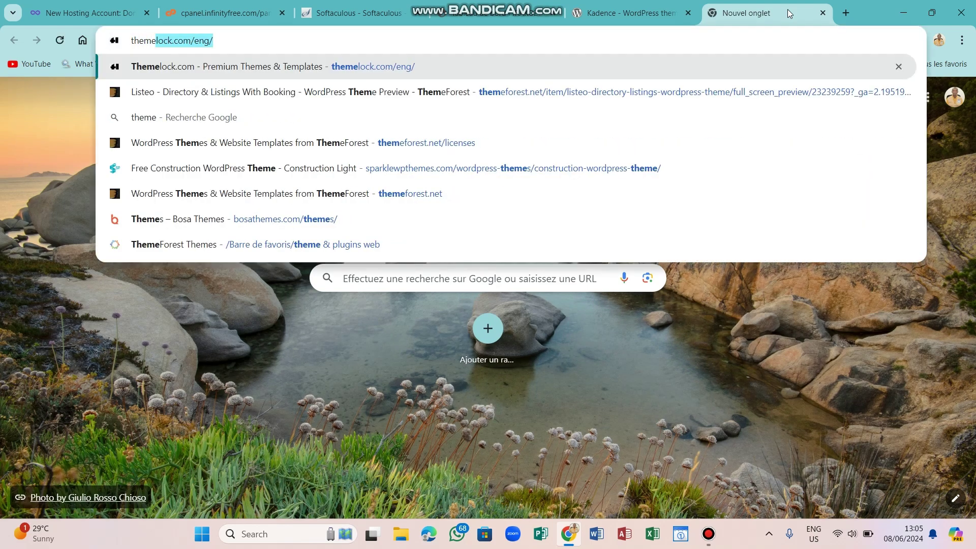
type(" wo")
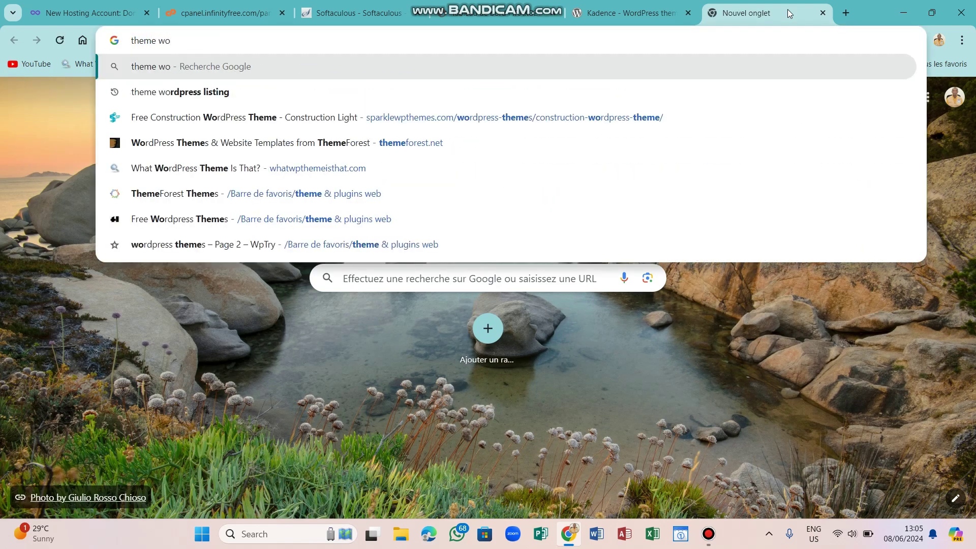
type("d")
key("BackSpace")
type("rdpr")
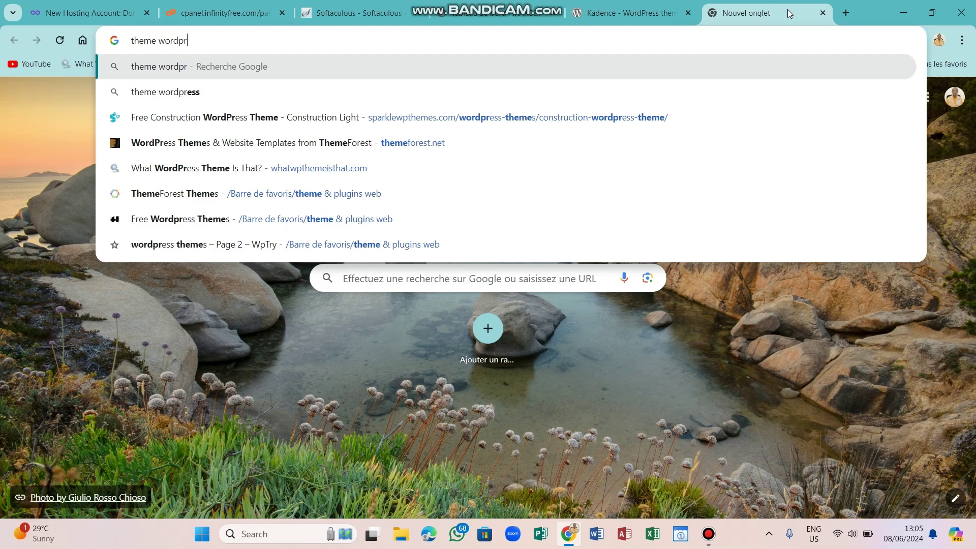
type("ess magazine")
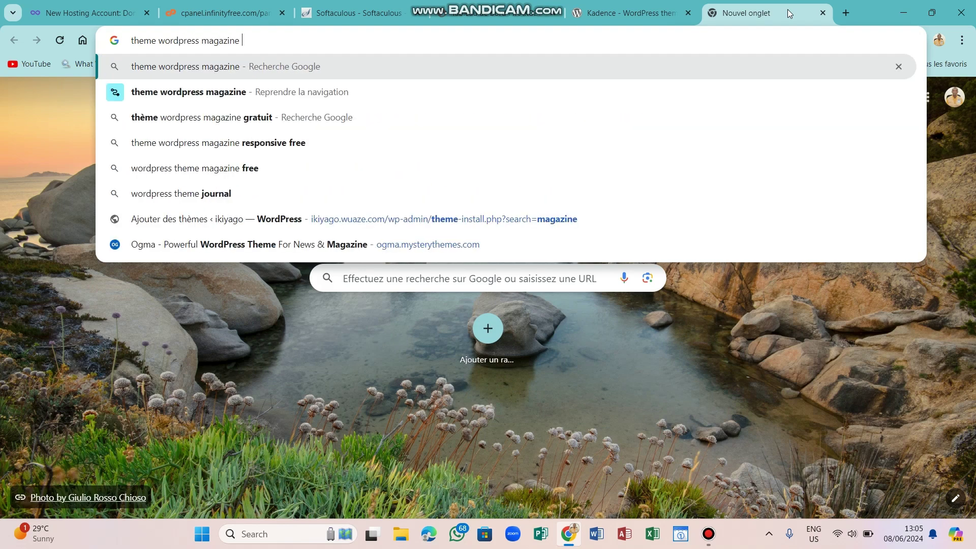
type(" for free")
key("Return")
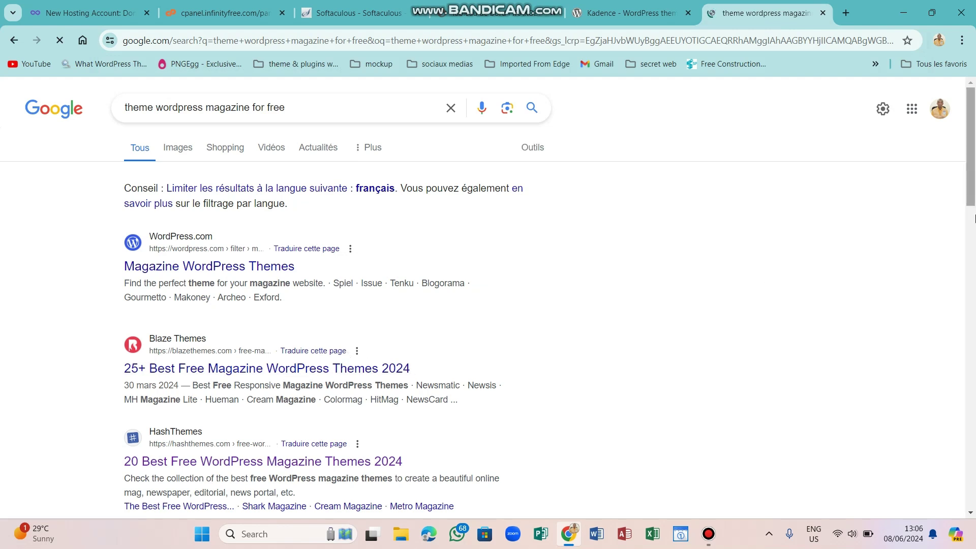
Open Blaze Themes' '25+ Best Free Magazine WordPress Themes' article and scroll down to NewsCard.
scroll(183, 240, "down", 3)
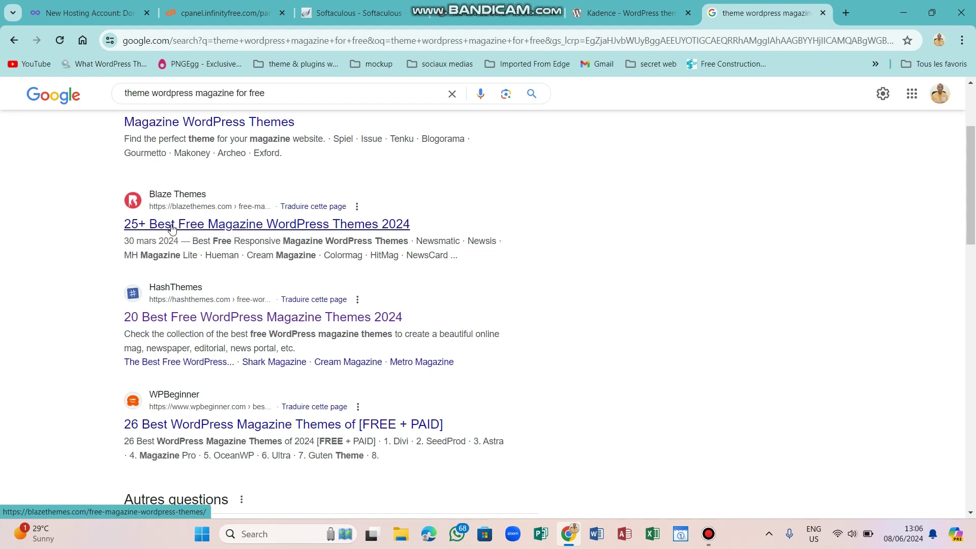
left_click(293, 226)
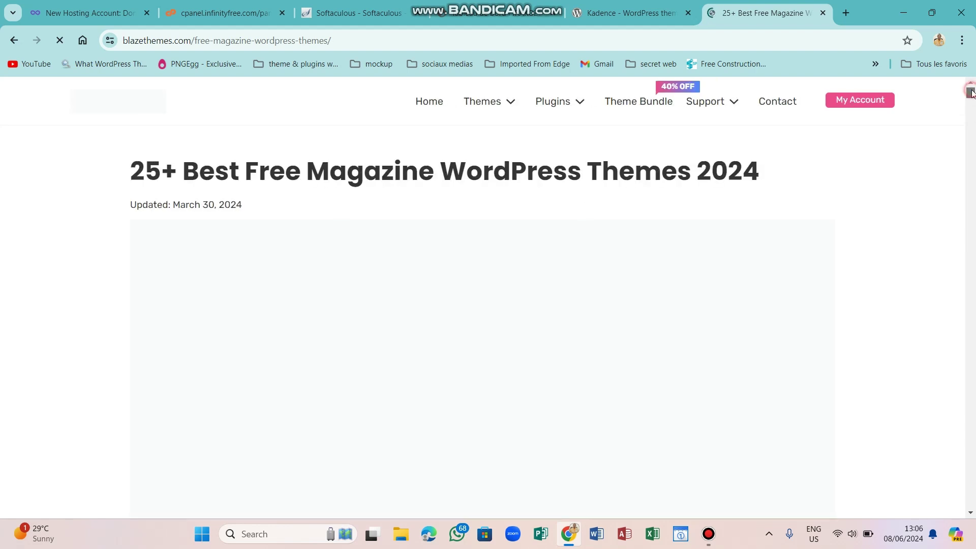
left_click_drag(971, 92, 965, 107)
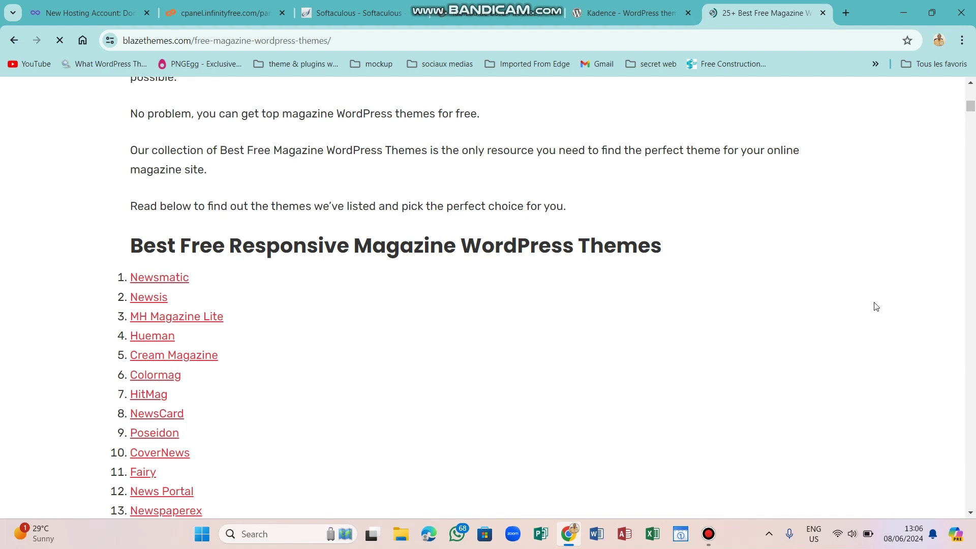
left_click_drag(971, 113, 973, 206)
left_click_drag(972, 208, 971, 223)
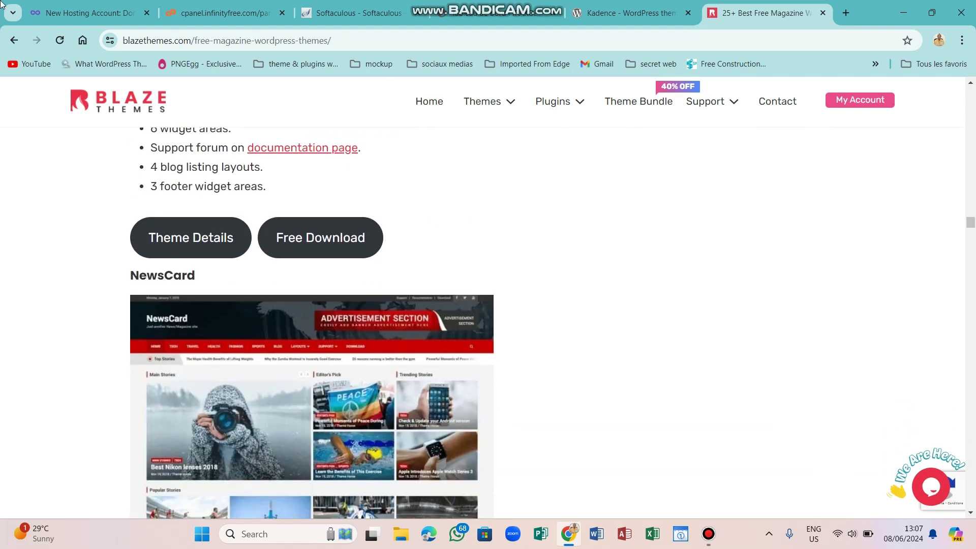
Change the Google query to 'theme wordpress agency for free' and scroll to the WPCred result.
left_click(13, 41)
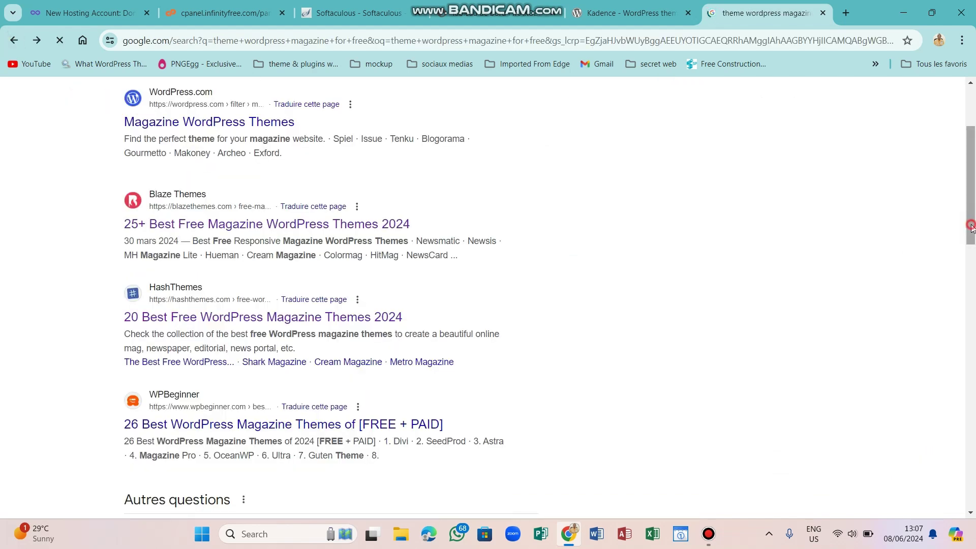
scroll(304, 107, "up", 3)
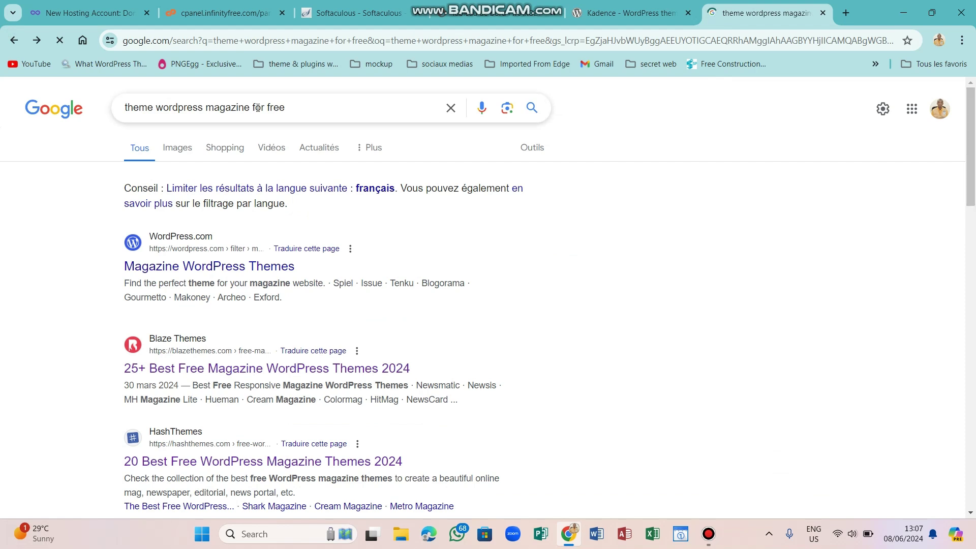
left_click(250, 106)
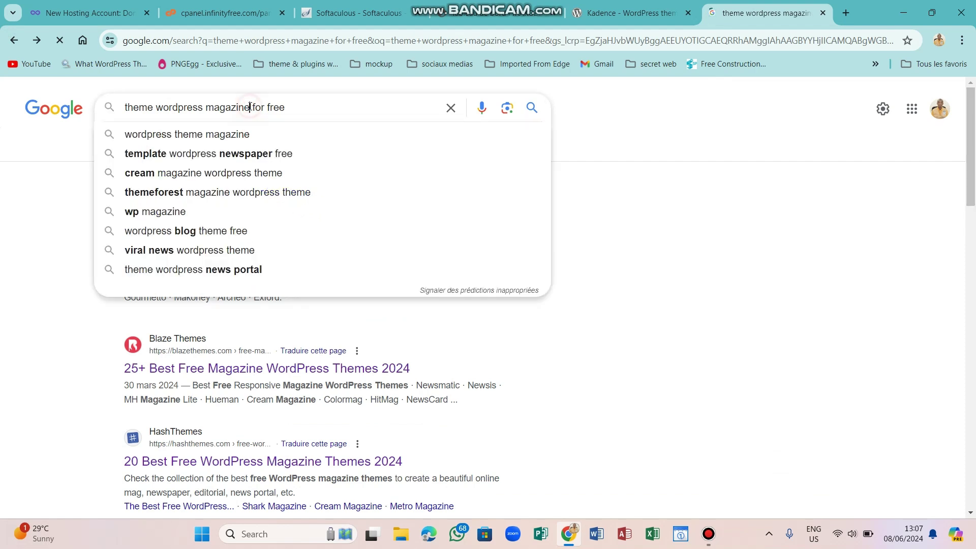
key("BackSpace")
key("BackSpace")
key("BackSpace")
key("BackSpace")
key("BackSpace")
key("BackSpace")
key("BackSpace")
key("BackSpace")
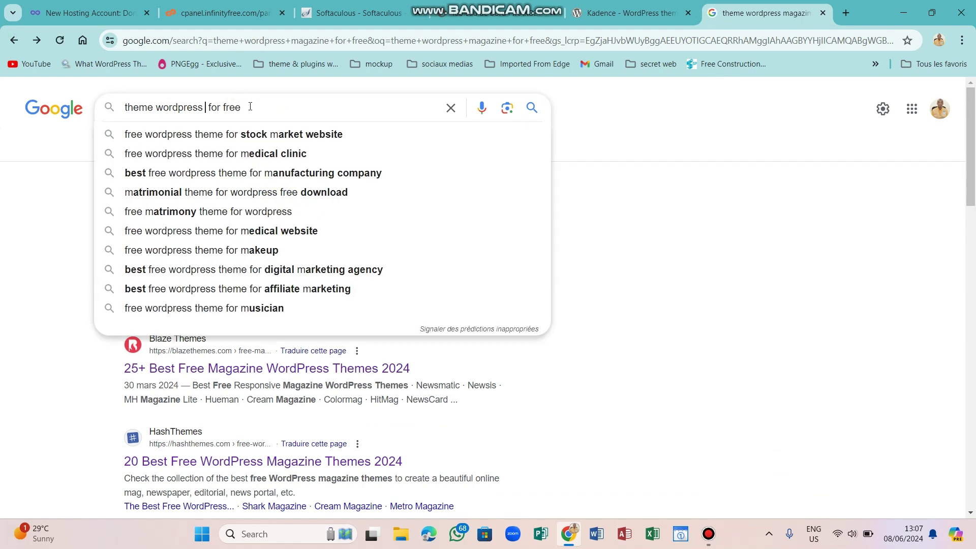
type("age")
type("ncy")
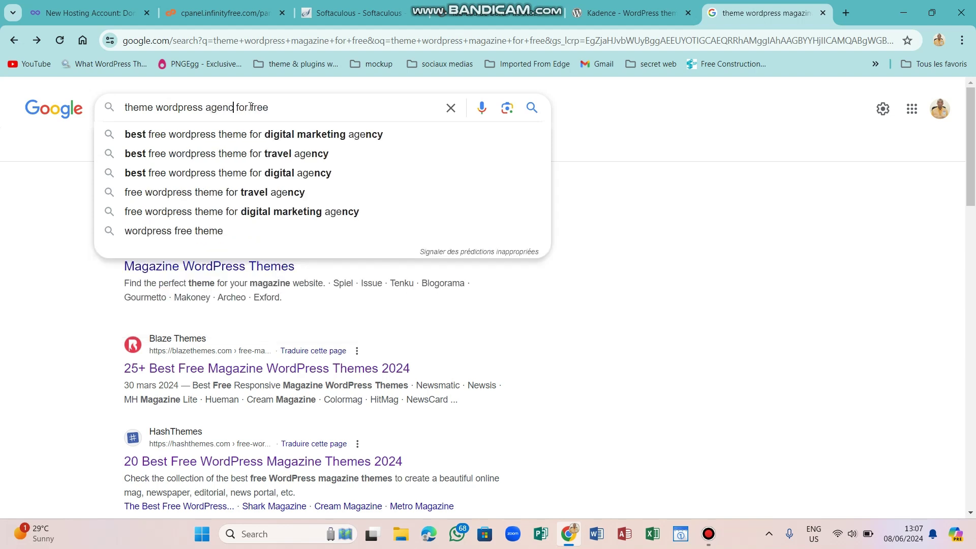
key("Return")
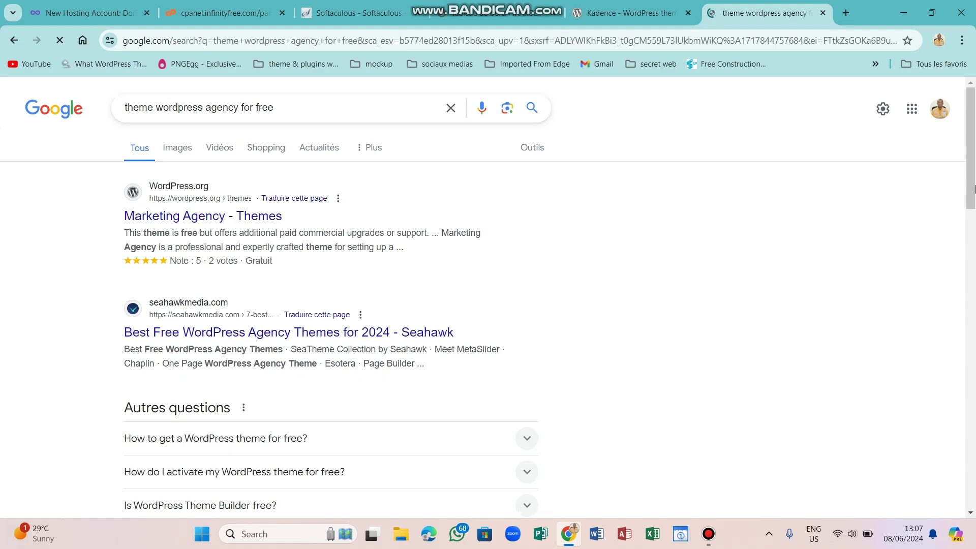
left_click_drag(975, 189, 975, 217)
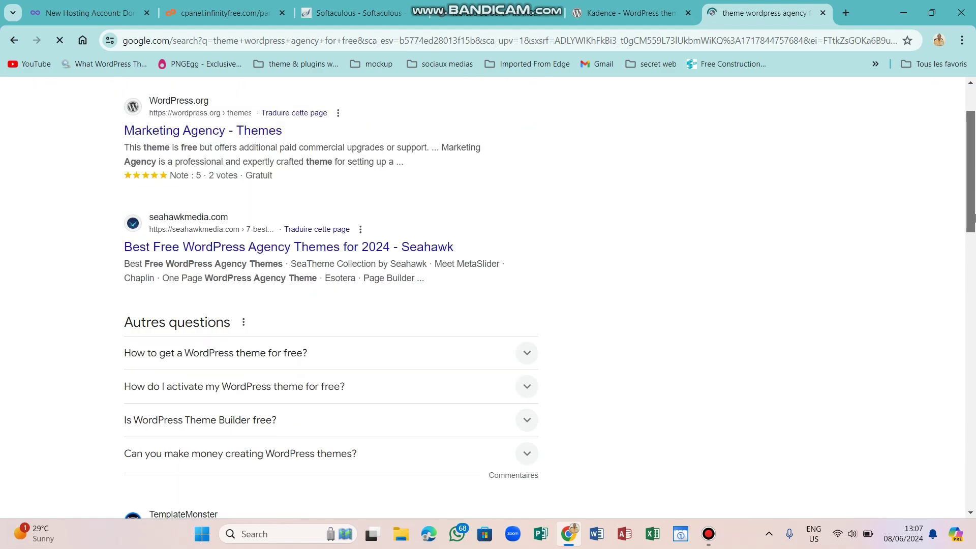
scroll(974, 218, "down", 4)
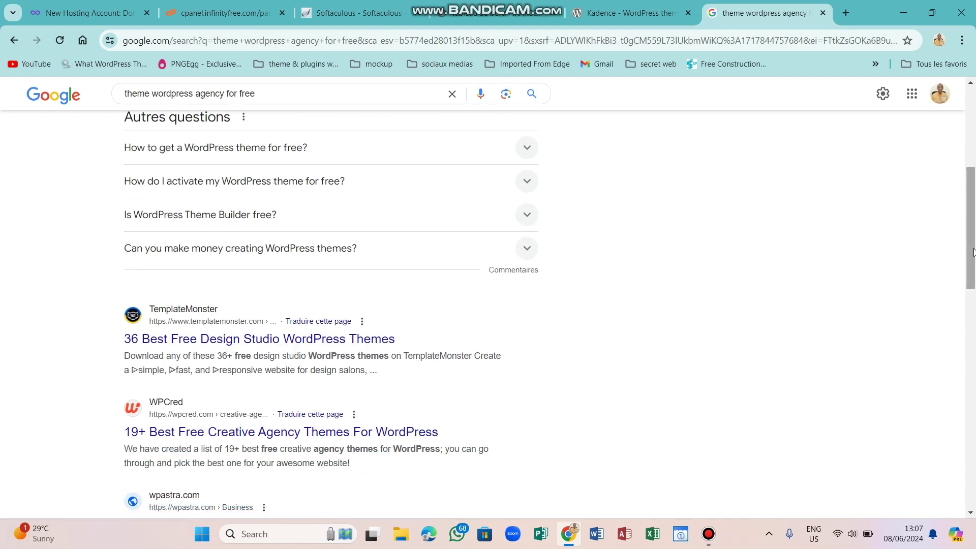
scroll(317, 391, "down", 1)
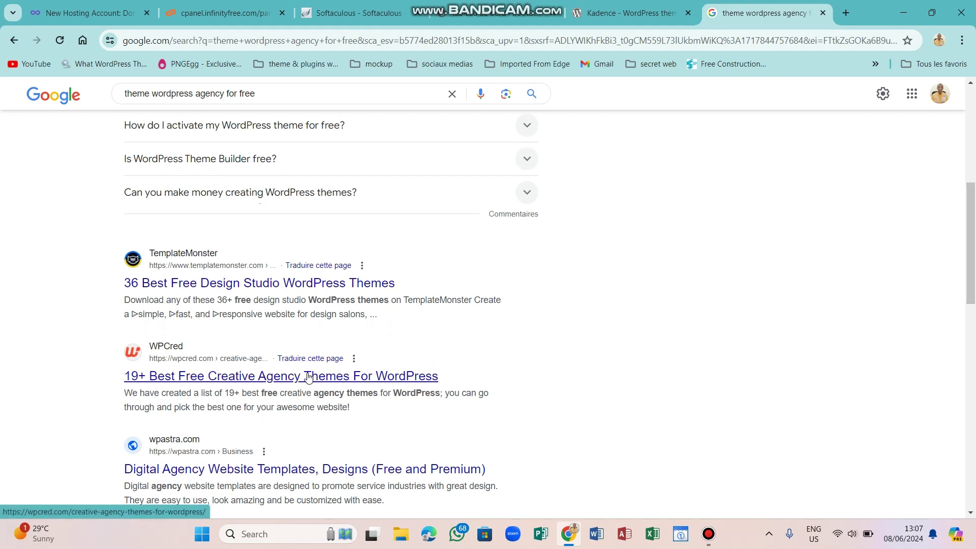
Browse WPCred's free creative agency themes down to theme 11, Deep, closing the promo popup, then return to Google.
left_click(308, 377)
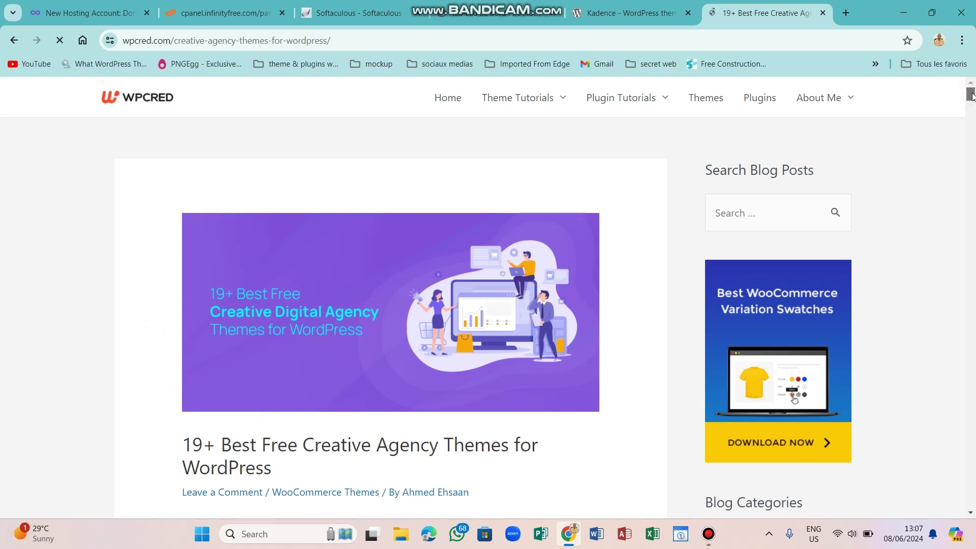
left_click_drag(972, 95, 973, 200)
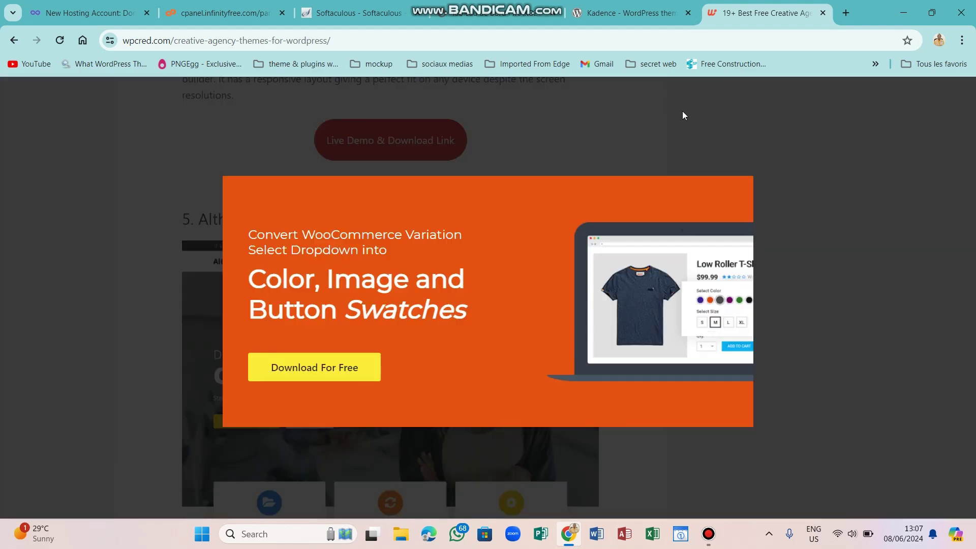
left_click(744, 188)
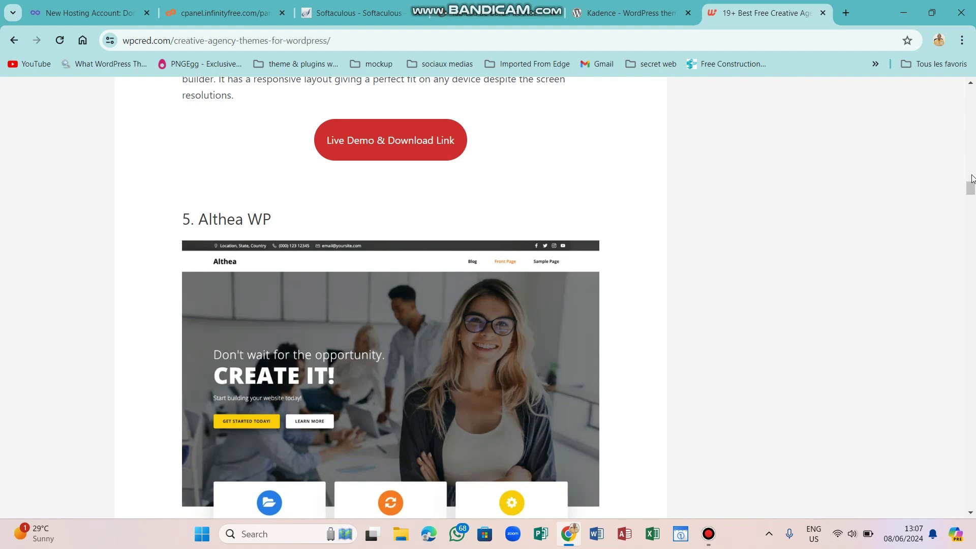
left_click_drag(972, 186, 971, 190)
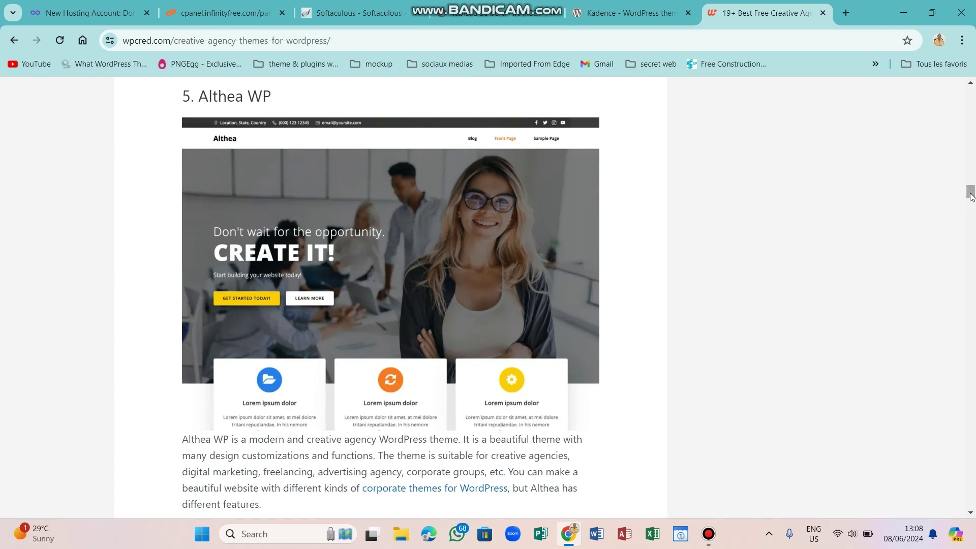
left_click_drag(972, 189, 973, 312)
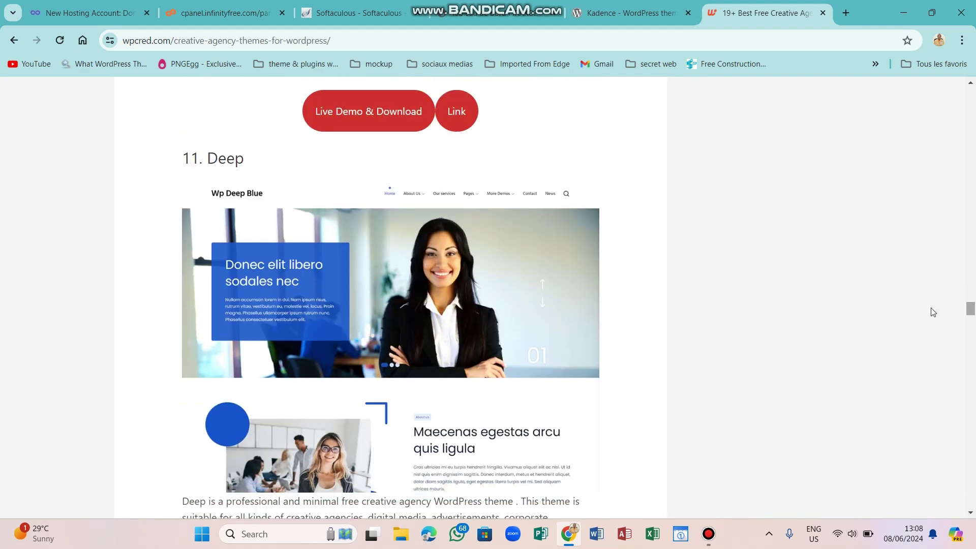
left_click(14, 40)
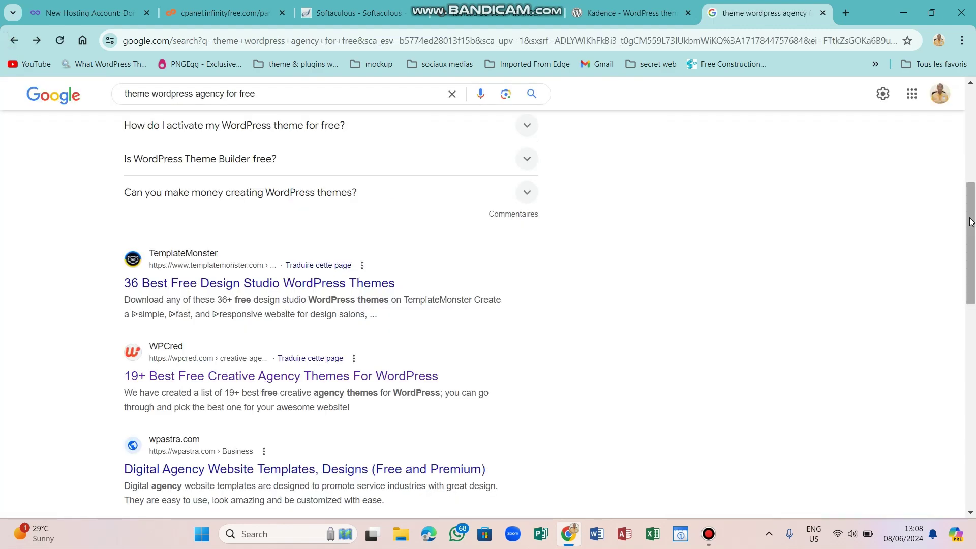
Replace the Google query with 'bizberg' and run the search.
left_click_drag(971, 220, 974, 151)
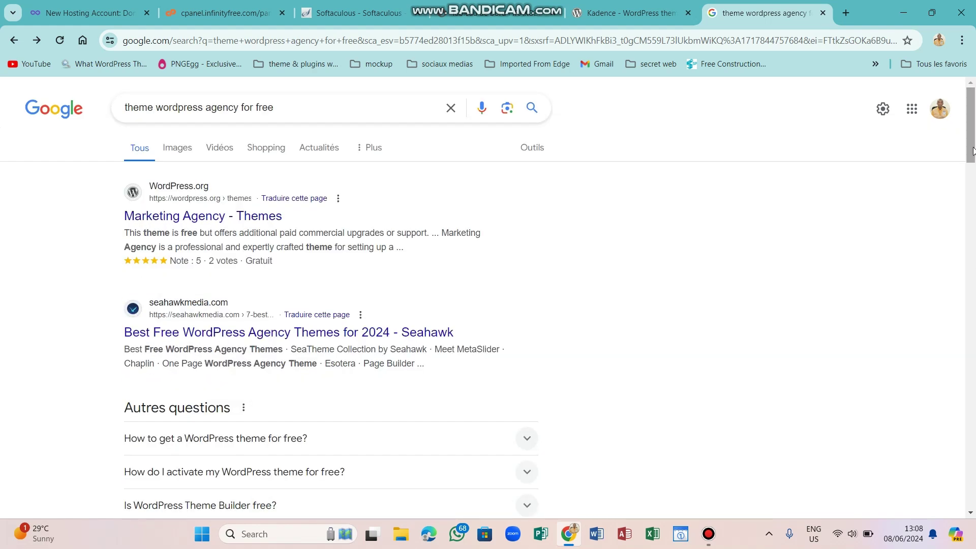
left_click(299, 109)
key("BackSpace")
key("BackSpace")
key("BackSpace")
key("BackSpace")
key("BackSpace")
key("BackSpace")
key("BackSpace")
key("BackSpace")
key("BackSpace")
key("BackSpace")
key("BackSpace")
key("BackSpace")
key("BackSpace")
key("BackSpace")
key("BackSpace")
key("BackSpace")
key("BackSpace")
key("BackSpace")
key("BackSpace")
key("BackSpace")
key("BackSpace")
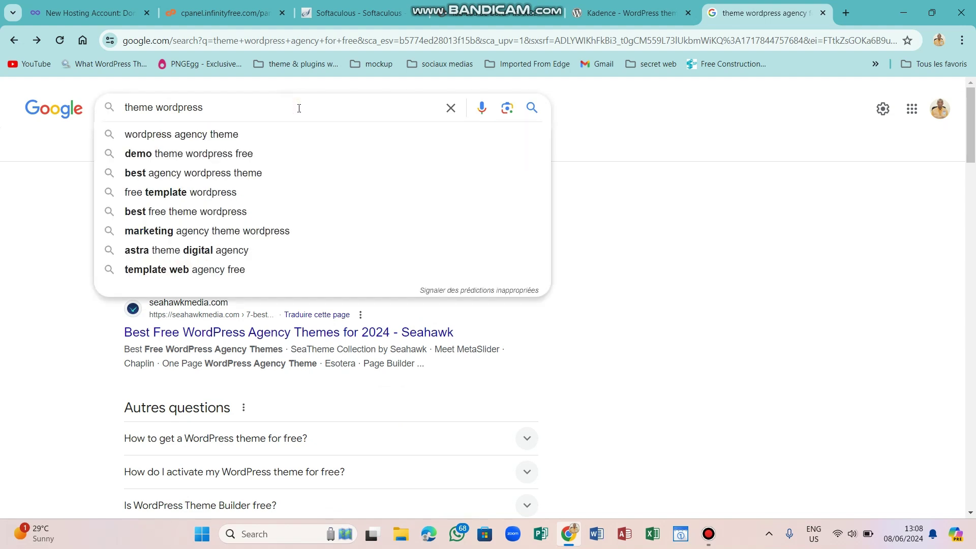
type("bizberg")
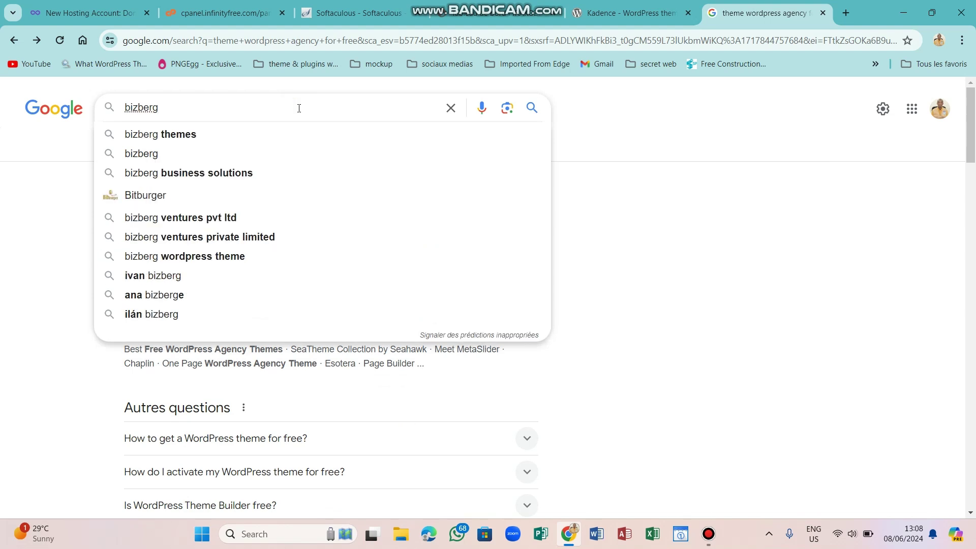
key("Return")
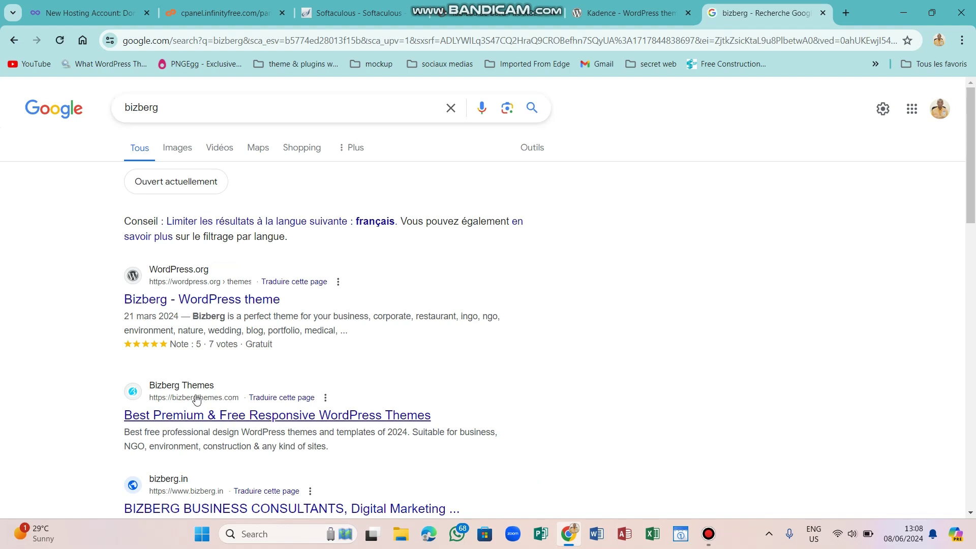
Open Bizberg Themes' All Themes catalogue and move to page 2 of the list.
left_click(218, 420)
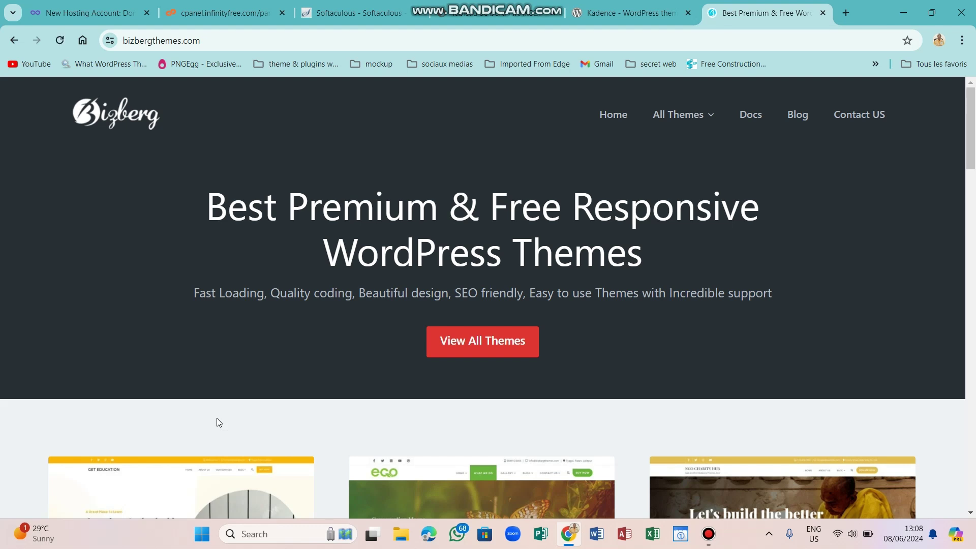
left_click(481, 342)
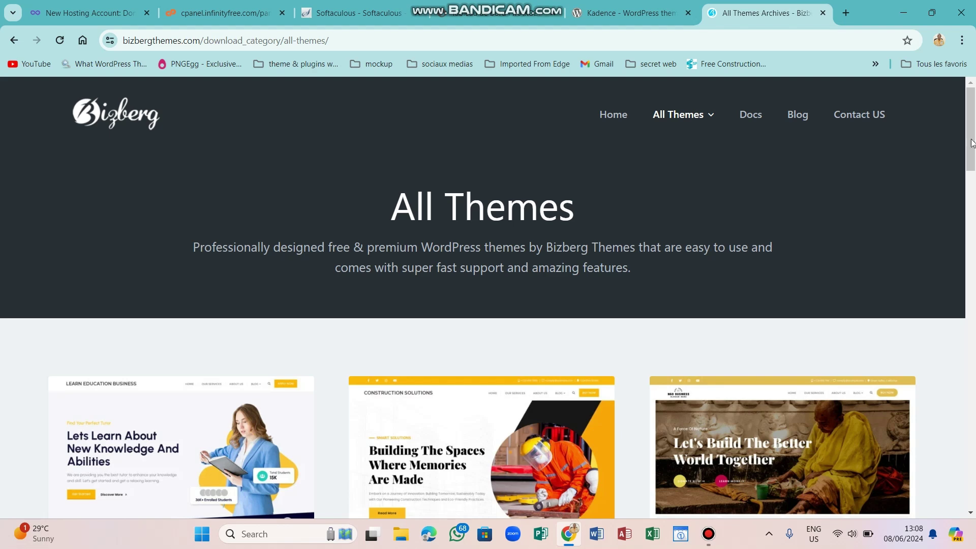
left_click_drag(972, 129, 973, 189)
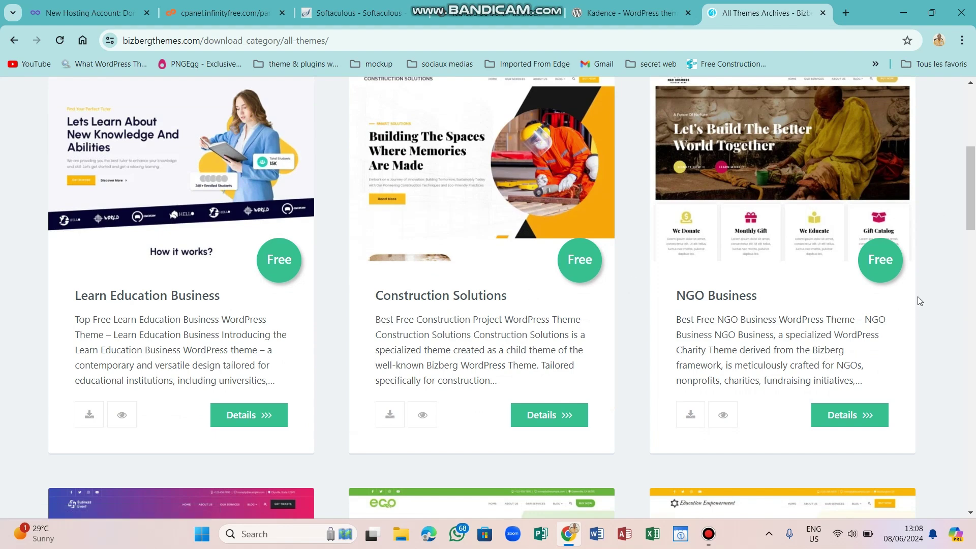
left_click_drag(973, 178, 973, 431)
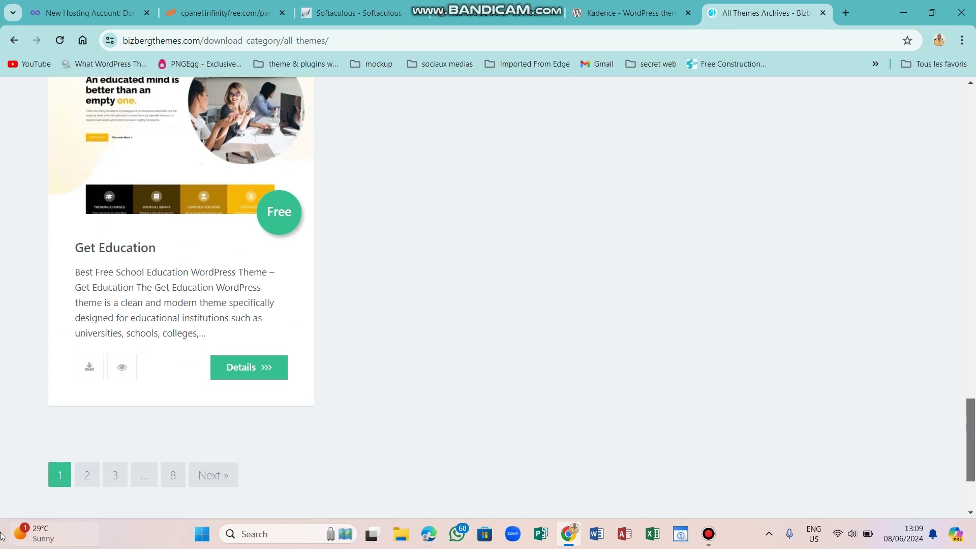
left_click(93, 484)
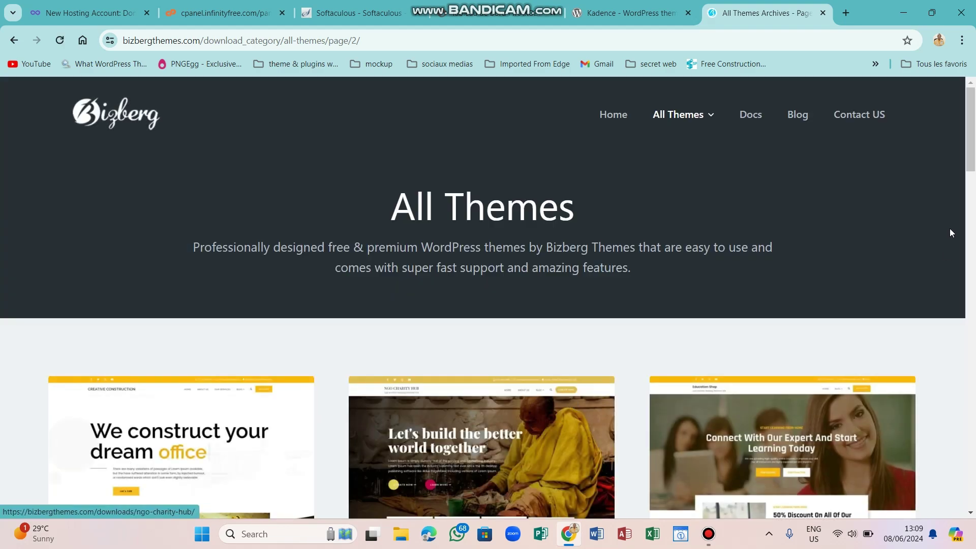
left_click_drag(973, 179, 975, 352)
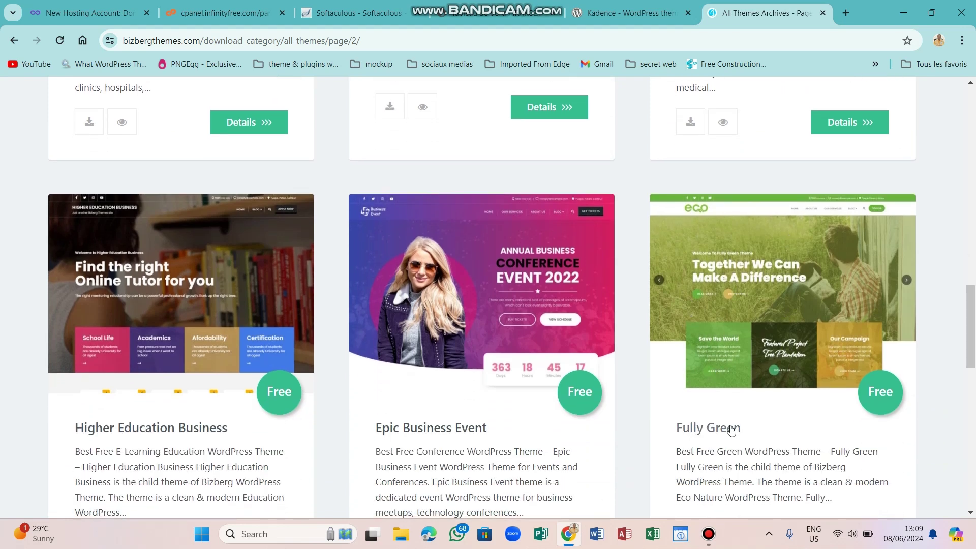
scroll(729, 446, "down", 1)
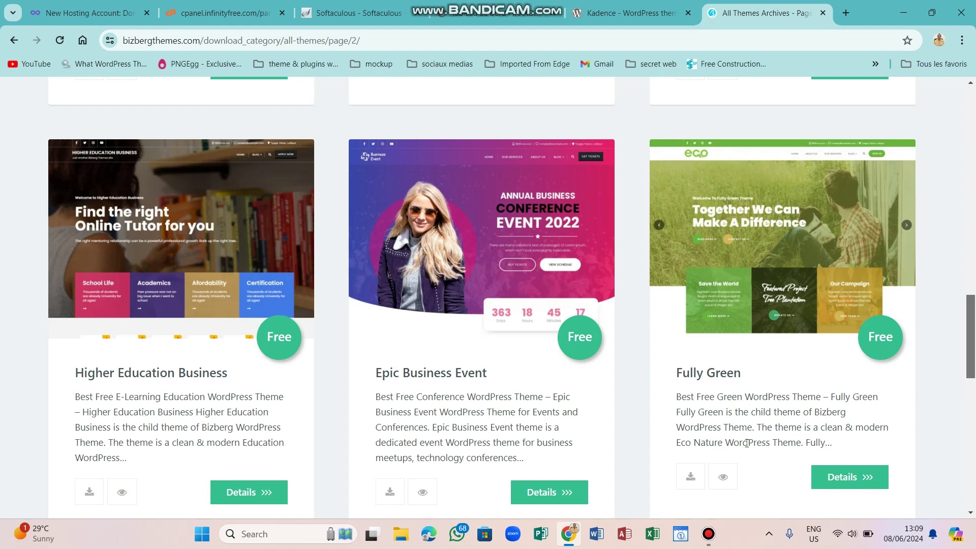
Open the Fully Green theme page and scroll to its Free VS Pro comparison table.
left_click(766, 296)
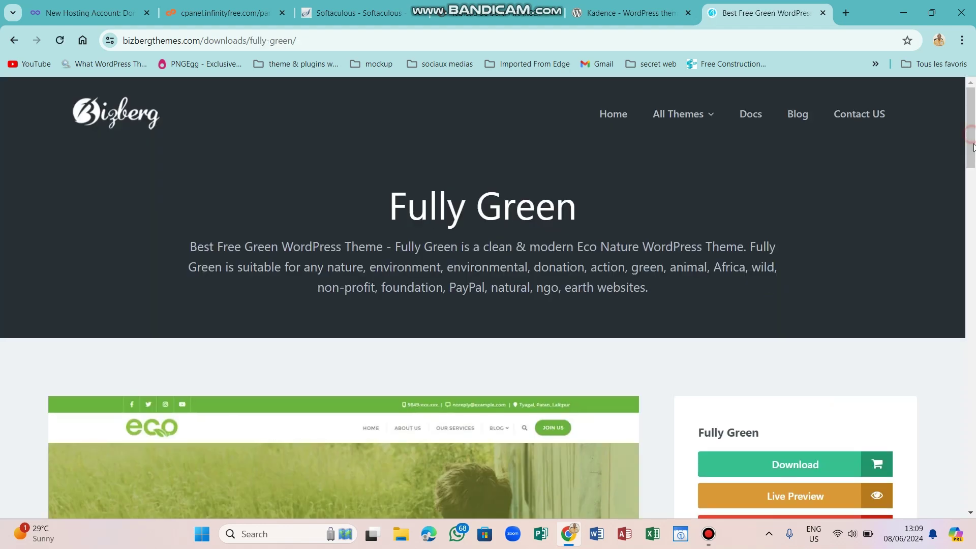
scroll(944, 186, "down", 2)
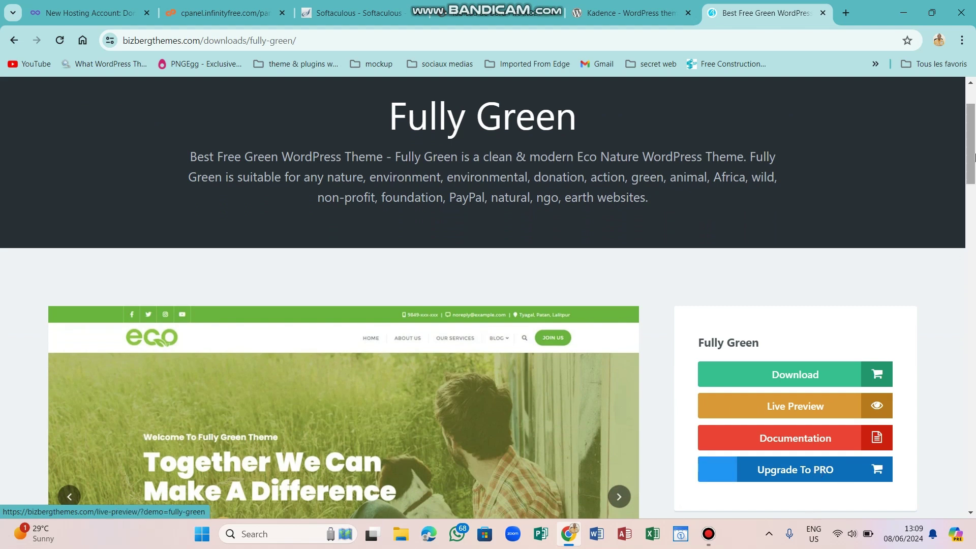
left_click_drag(974, 171, 974, 285)
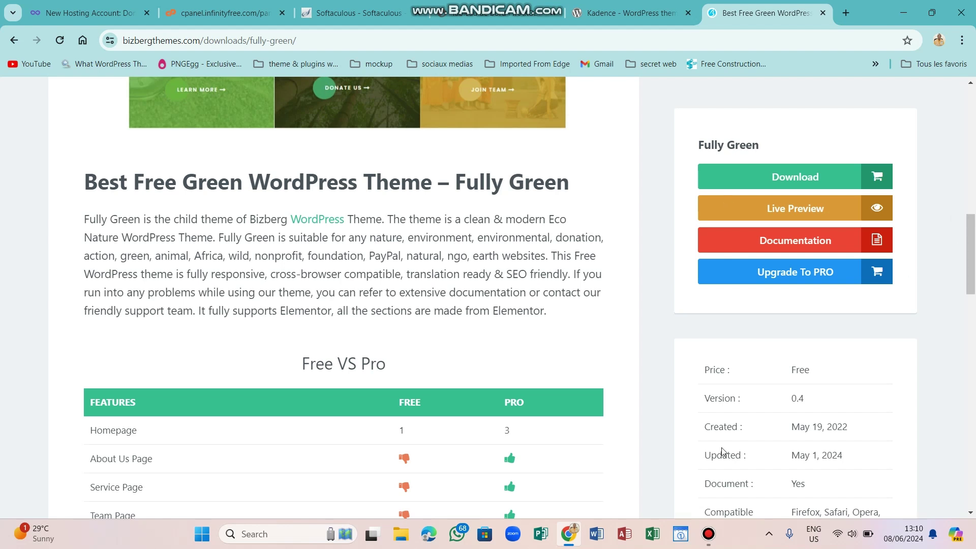
left_click(709, 534)
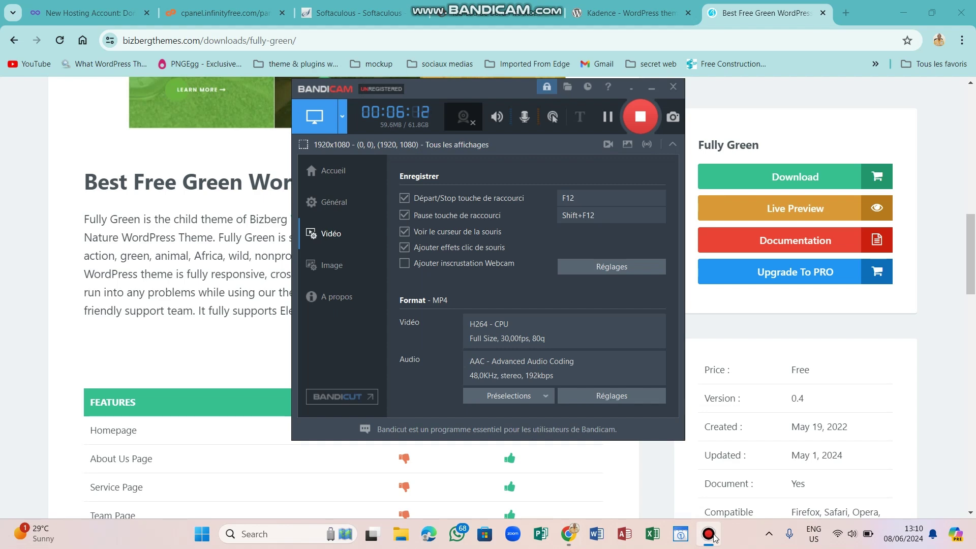
left_click(709, 533)
left_click_drag(971, 269, 974, 312)
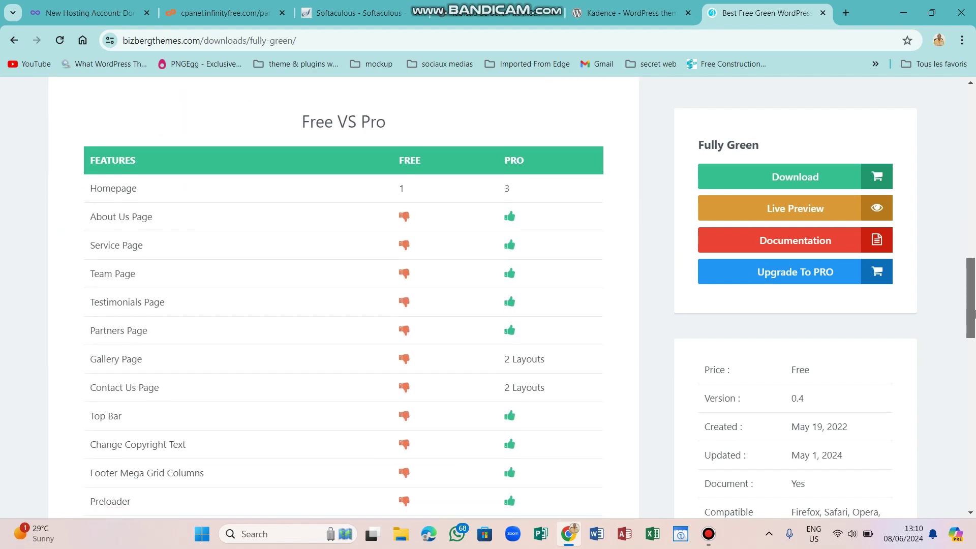
mouse_move(975, 325)
left_mouse_down()
mouse_move(975, 335)
mouse_move(975, 319)
left_mouse_up()
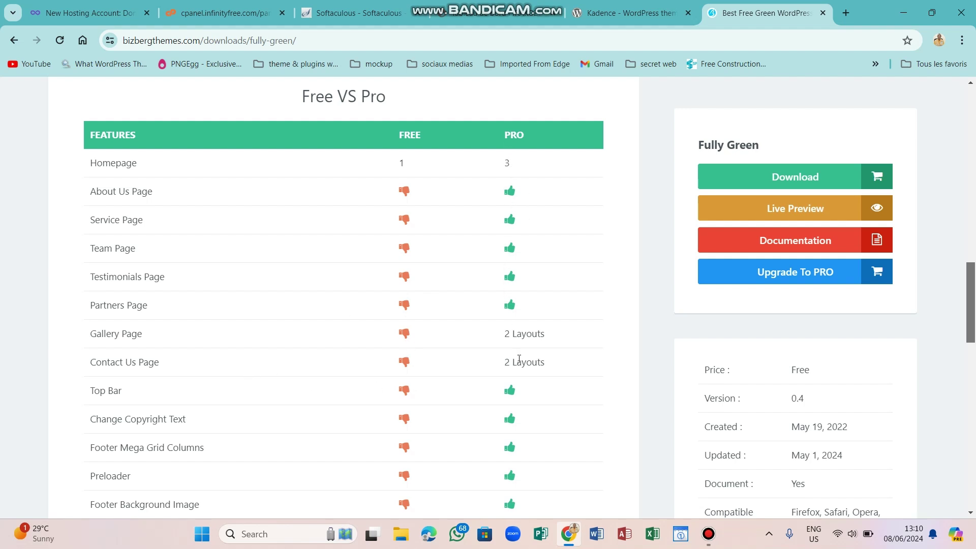
left_click_drag(970, 279, 971, 300)
Open the Fully Green live demo without the preview frame.
left_click(814, 214)
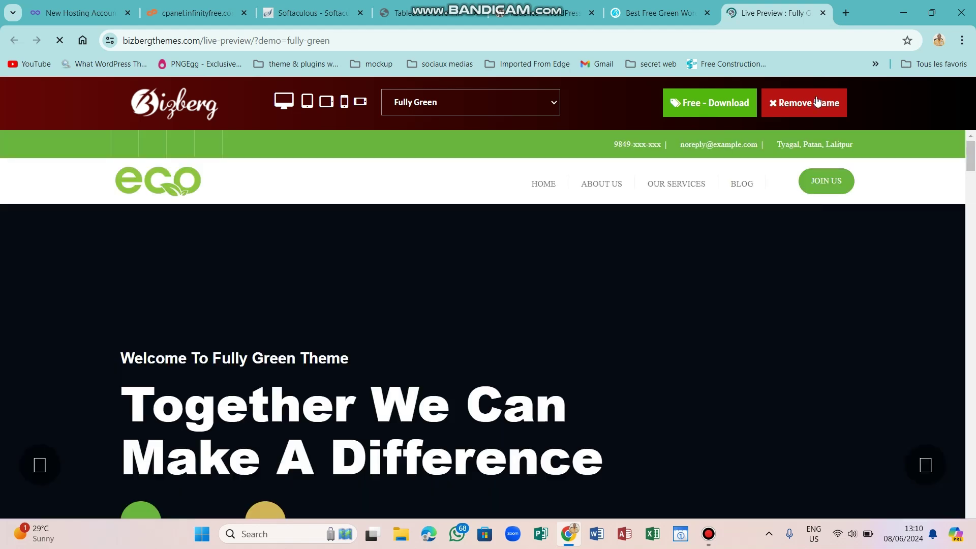
left_click(804, 103)
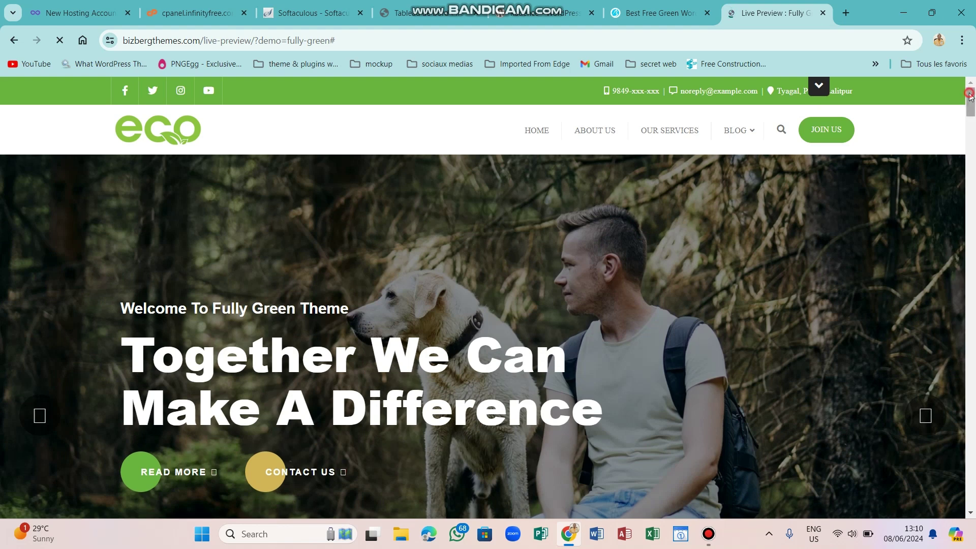
scroll(971, 105, "down", 3)
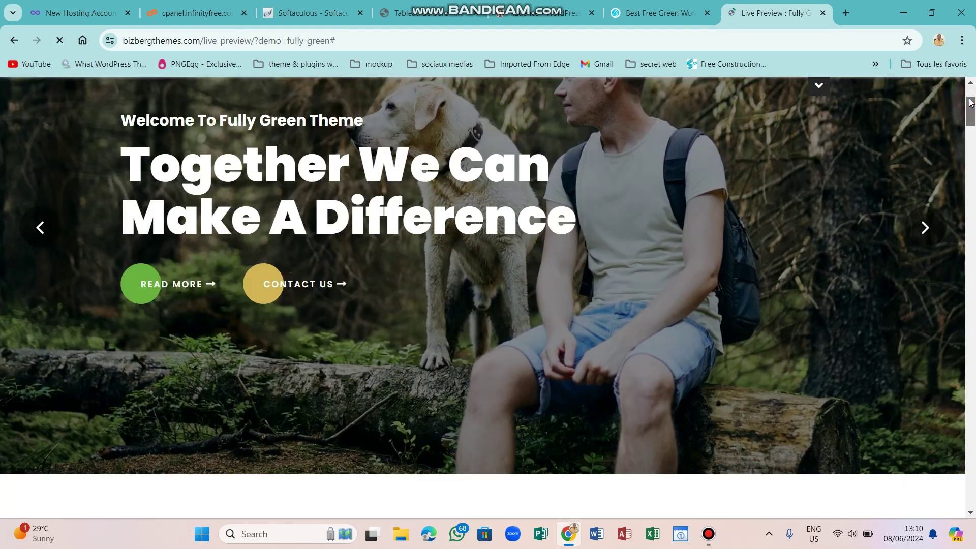
scroll(971, 100, "up", 3)
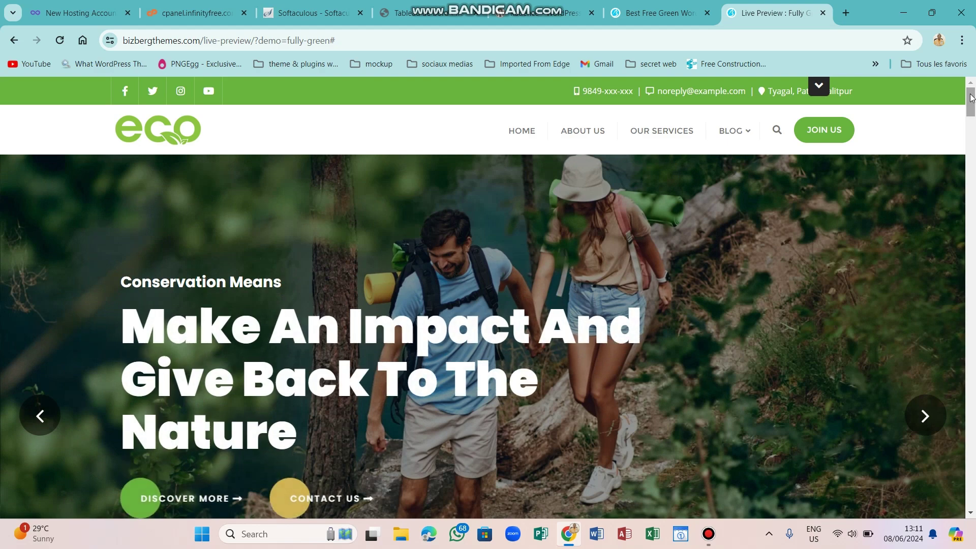
Close the WhatsApp toast and scroll the demo down to the map footer and back up.
left_click_drag(970, 99, 974, 356)
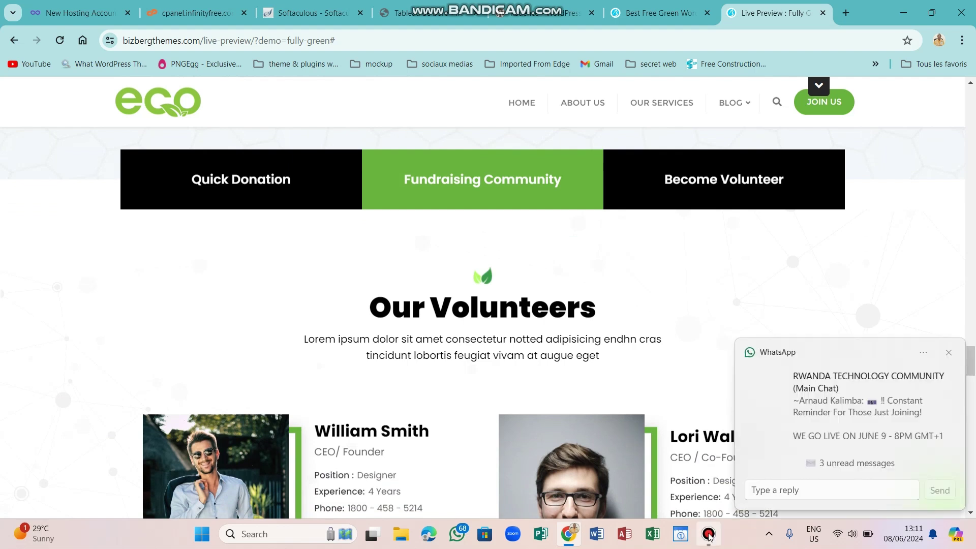
mouse_move(710, 539)
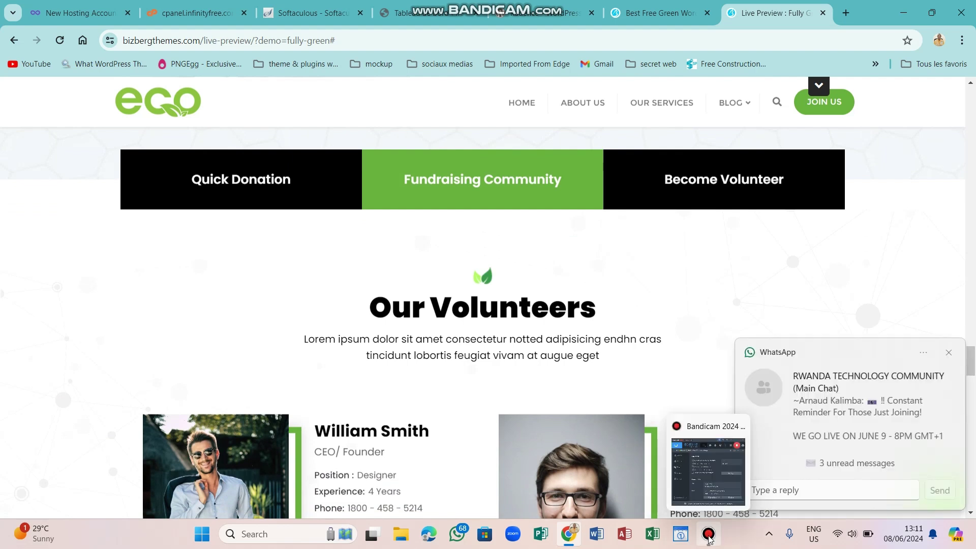
left_click(949, 353)
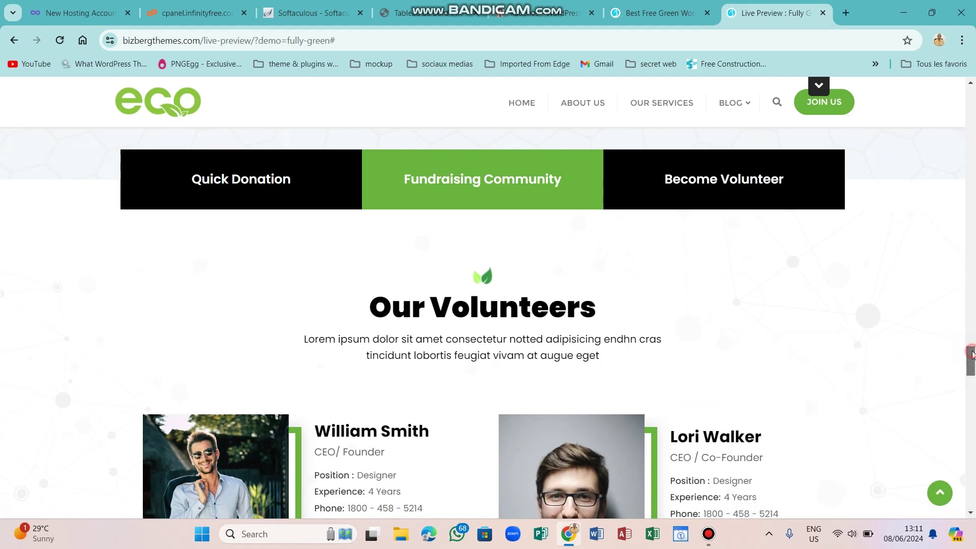
left_click_drag(971, 354, 975, 506)
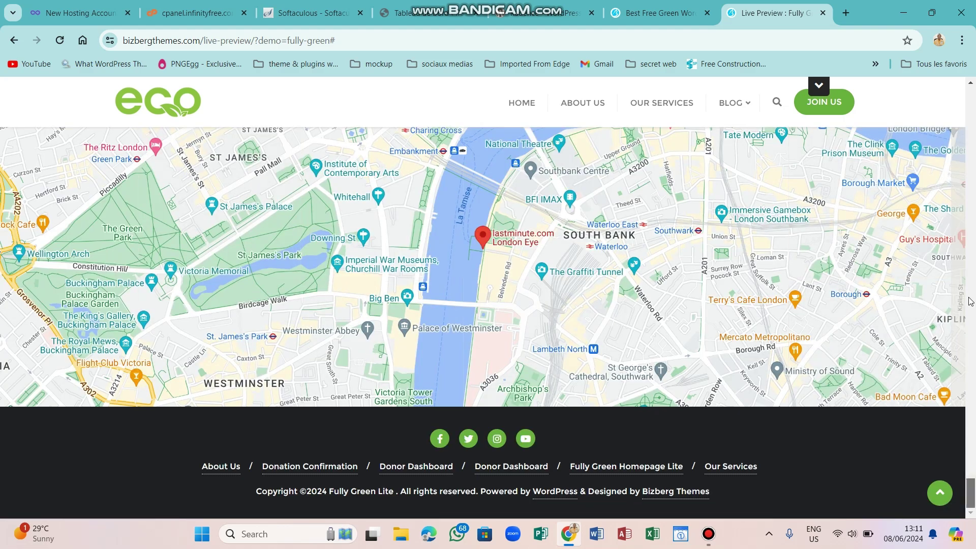
scroll(972, 431, "up", 20)
scroll(974, 106, "up", 10)
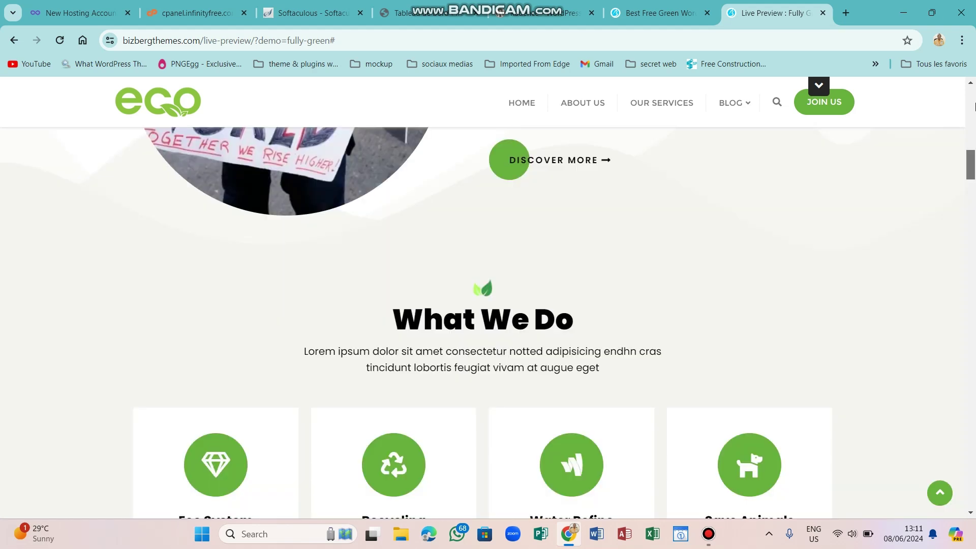
scroll(738, 389, "up", 8)
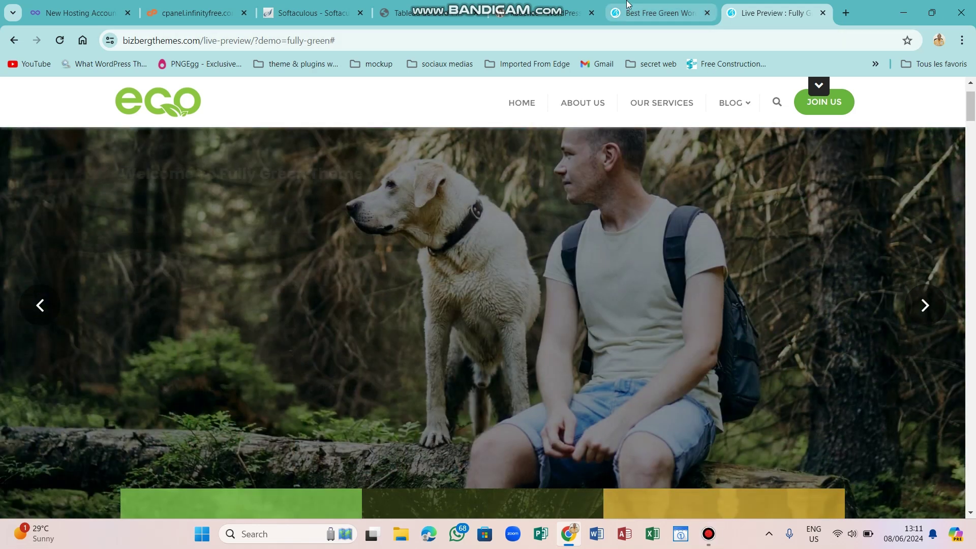
Go from the Fully Green pages to Bizberg's home page and scroll to its $59 PRO theme cards.
left_click(627, 9)
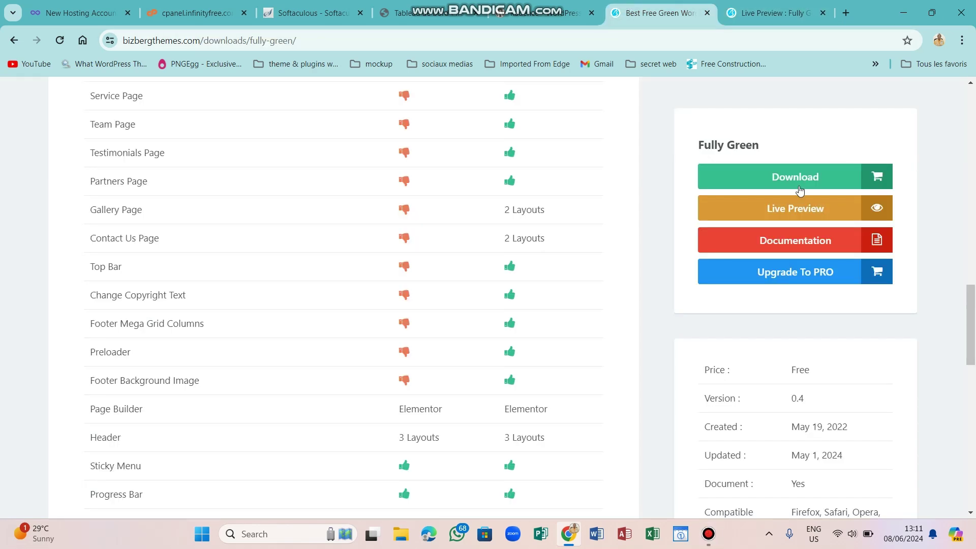
scroll(973, 85, "up", 5)
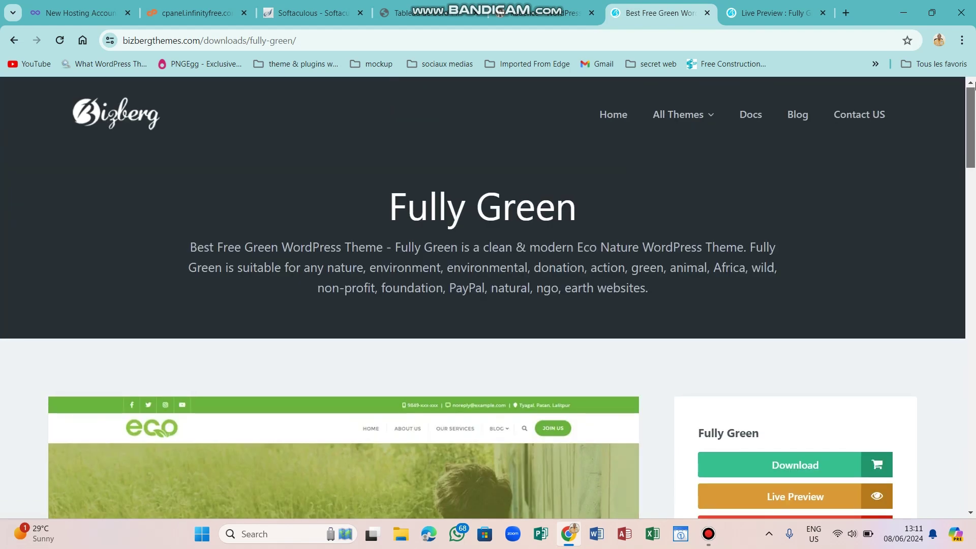
left_click(103, 117)
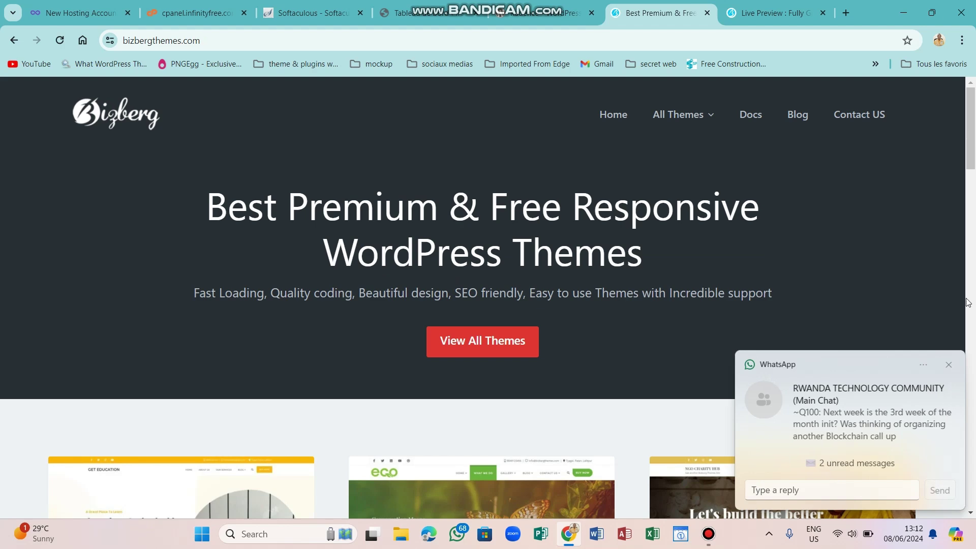
left_click(949, 366)
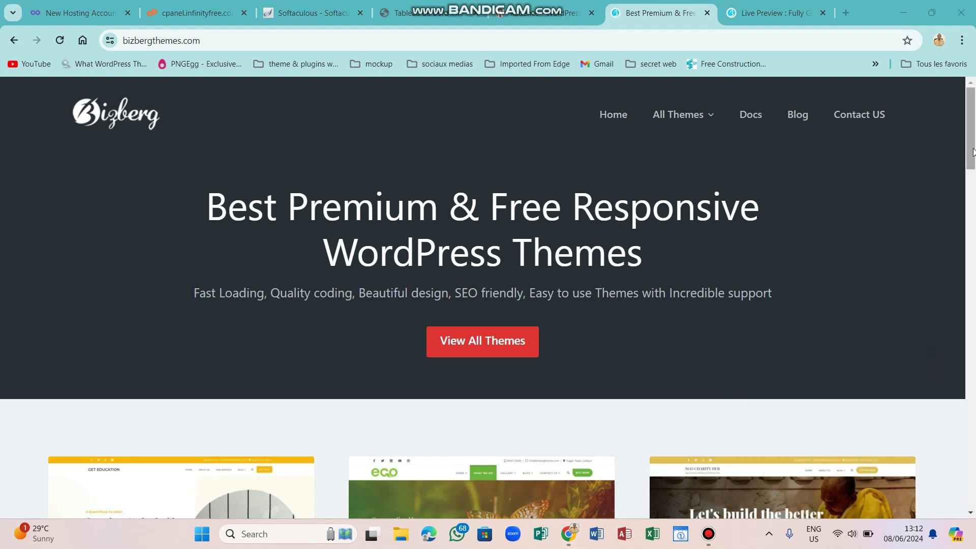
left_click_drag(973, 151, 973, 213)
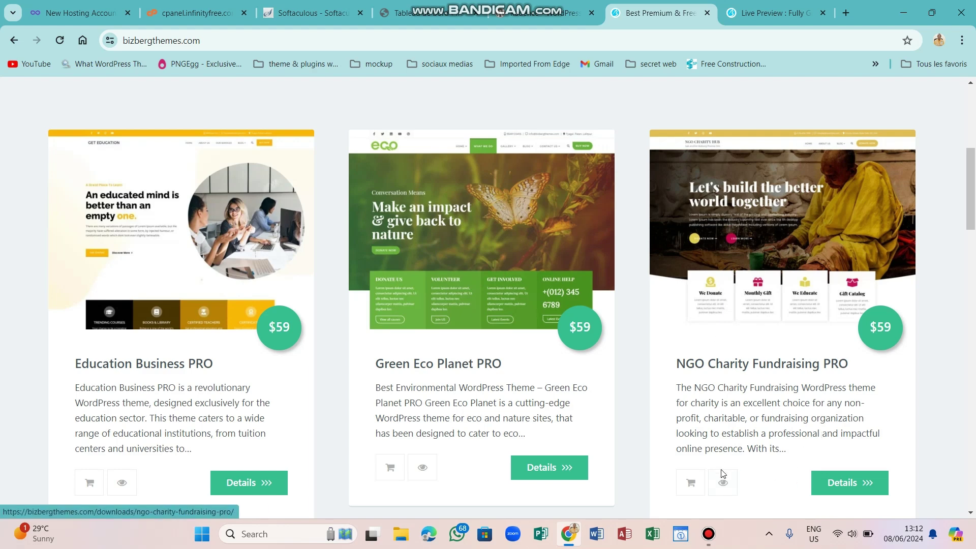
Open the NGO Charity Fundraising PRO demo without its frame and choose the Home Slider homepage.
left_click(723, 484)
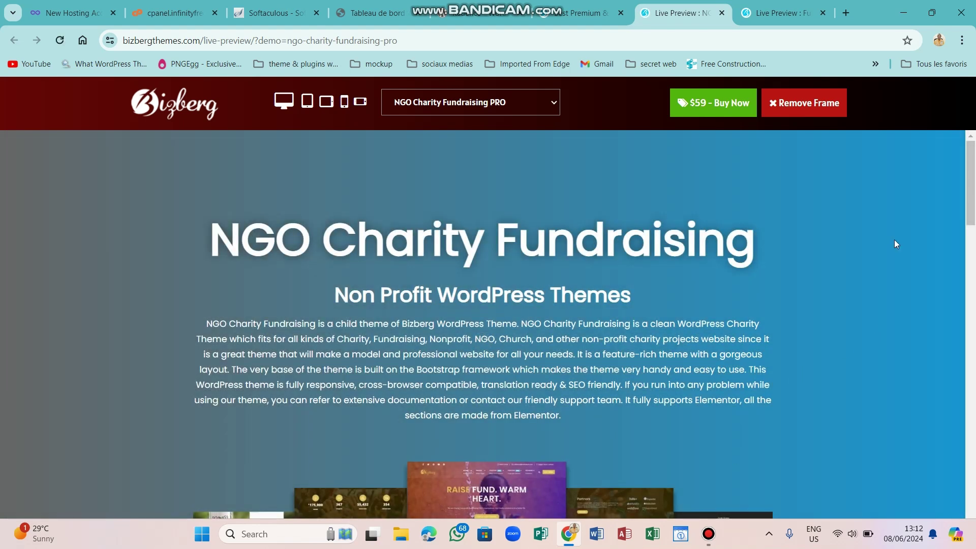
left_click(804, 102)
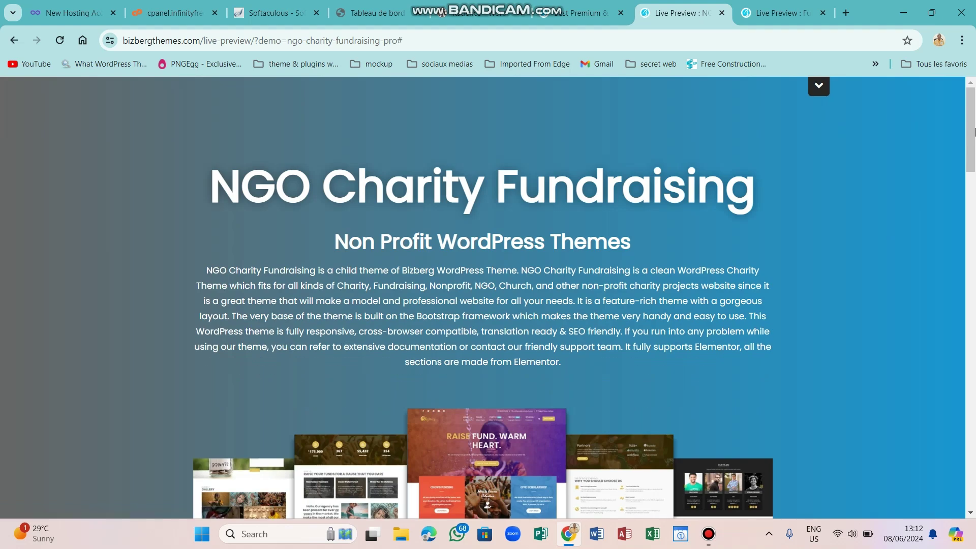
scroll(973, 194, "down", 10)
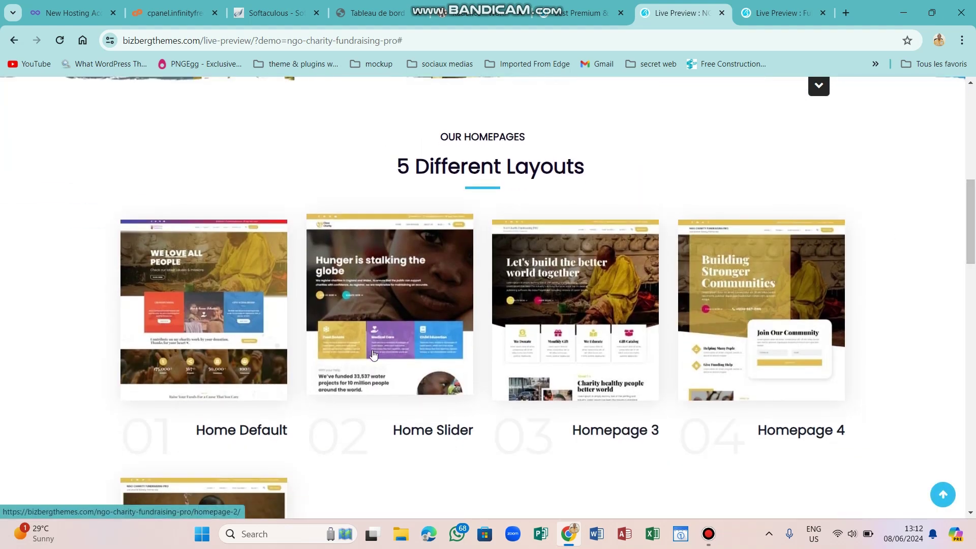
left_click(386, 309)
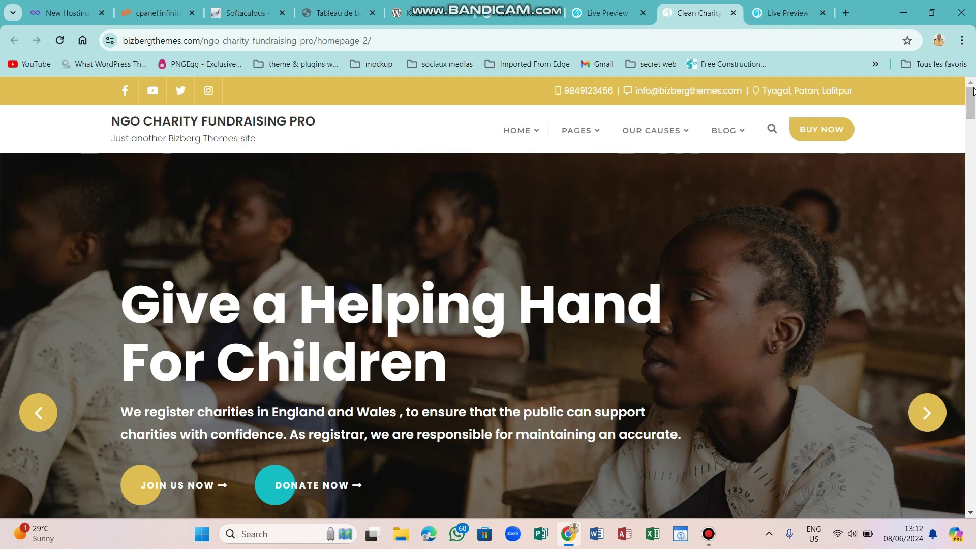
Advance the hero slider and scroll the Home Slider page down to its footer.
mouse_move(972, 98)
left_mouse_down()
mouse_move(972, 114)
mouse_move(972, 96)
left_mouse_up()
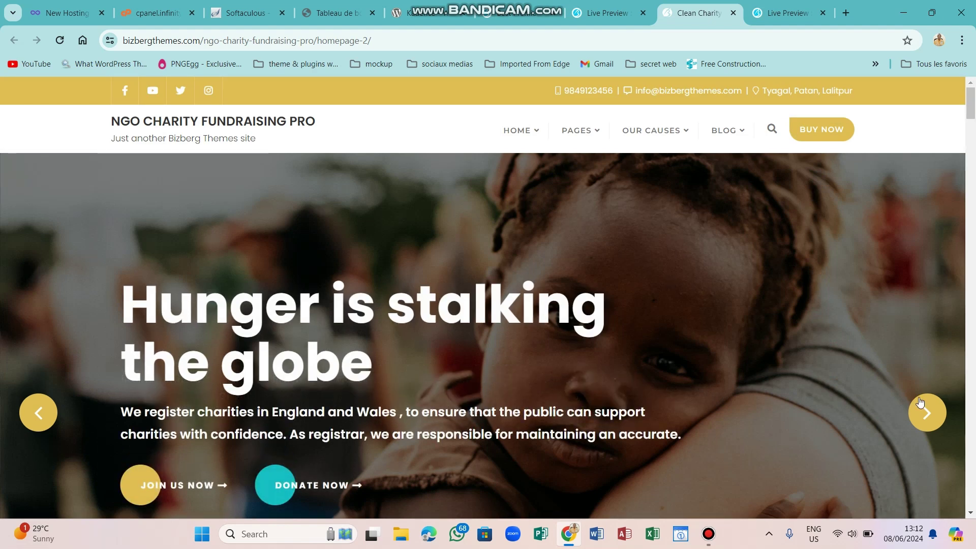
left_click(929, 417)
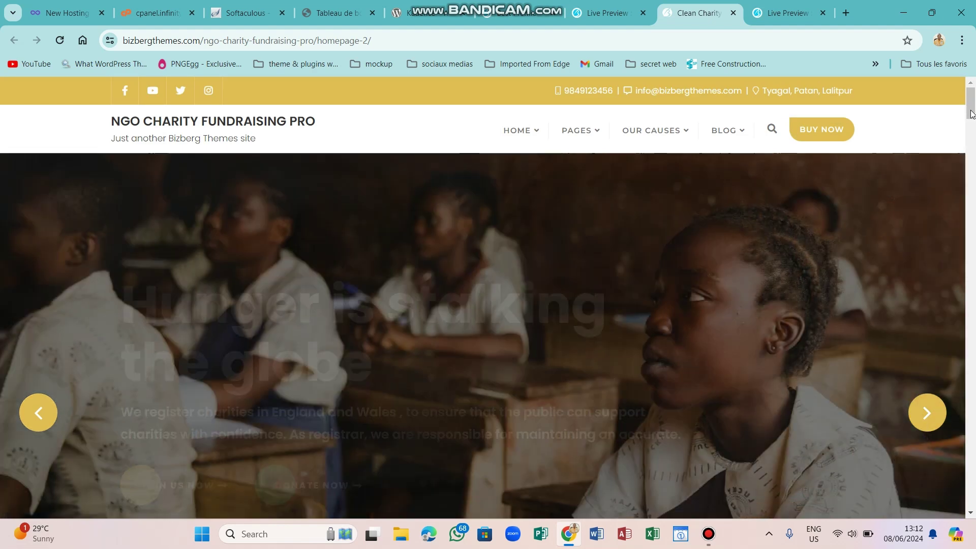
scroll(975, 138, "down", 1)
scroll(974, 138, "down", 8)
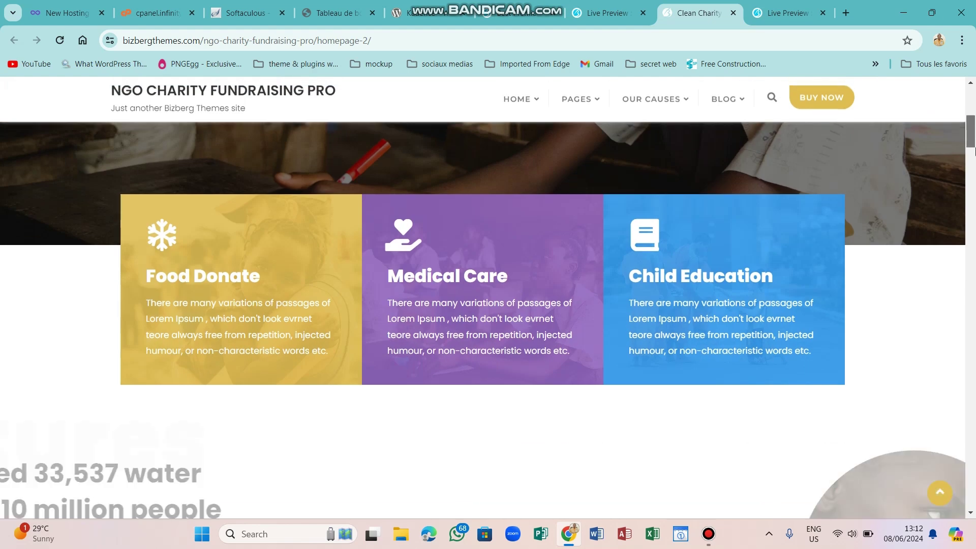
scroll(974, 161, "down", 9)
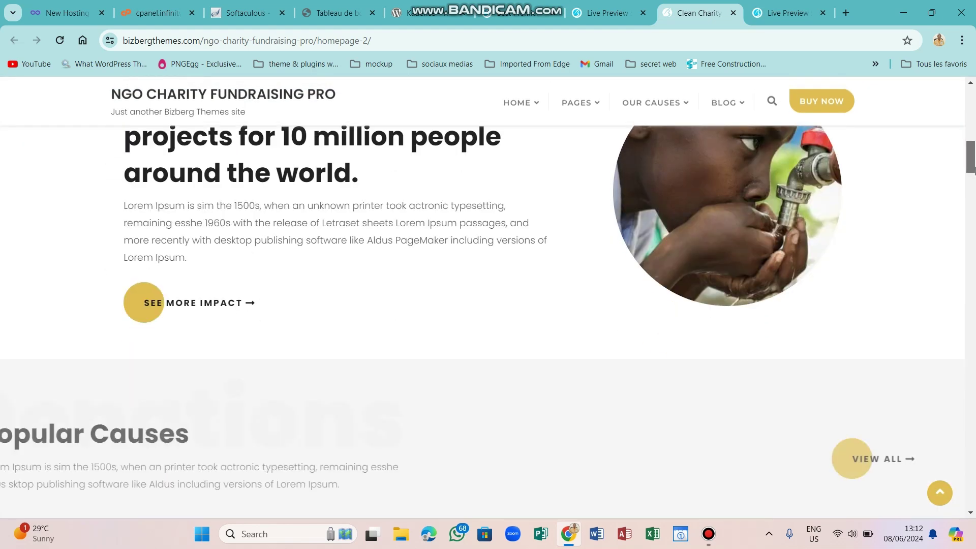
scroll(974, 197, "down", 10)
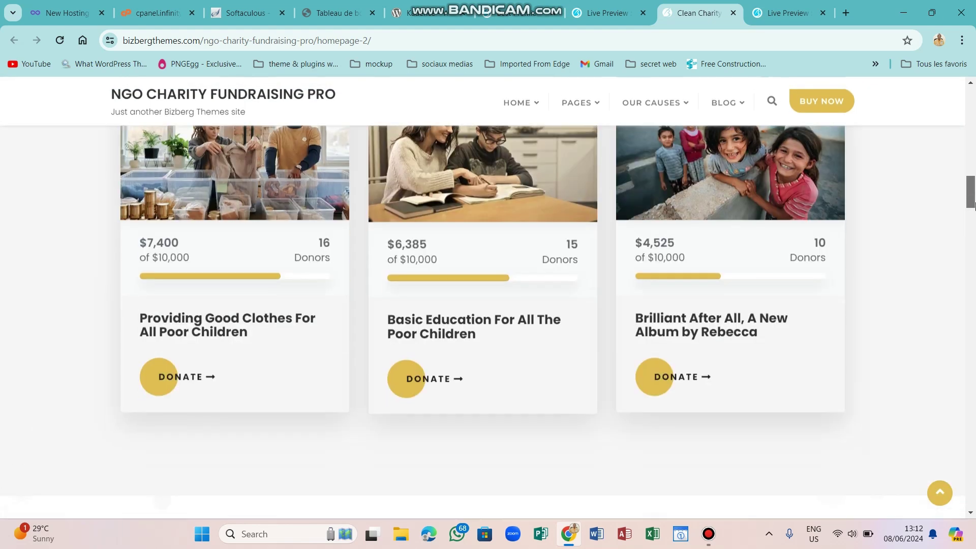
scroll(974, 241, "down", 10)
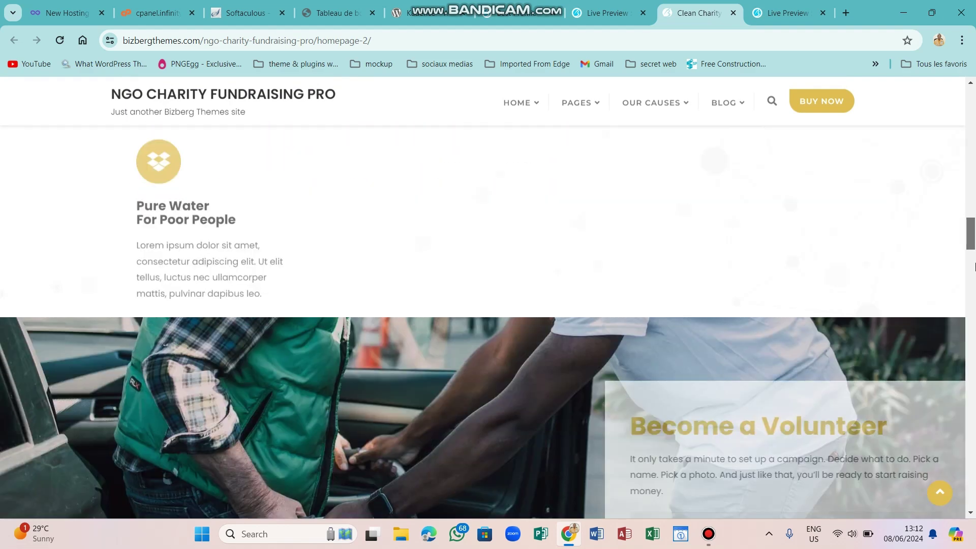
scroll(975, 301, "down", 10)
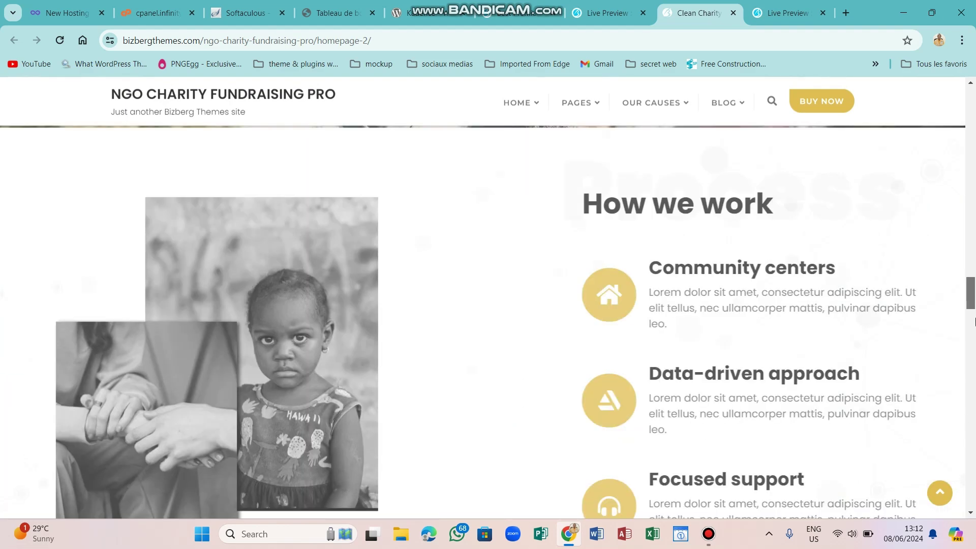
scroll(975, 356, "down", 10)
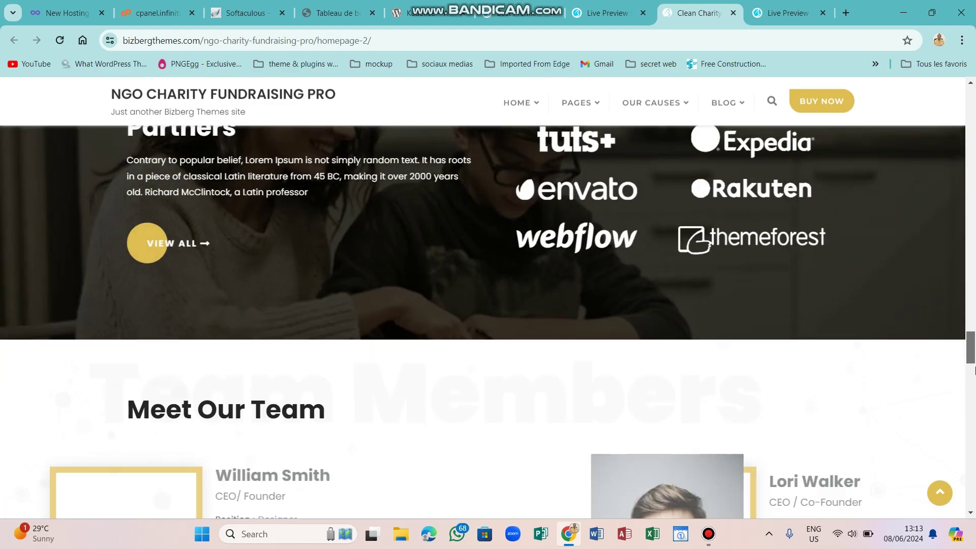
scroll(975, 389, "down", 10)
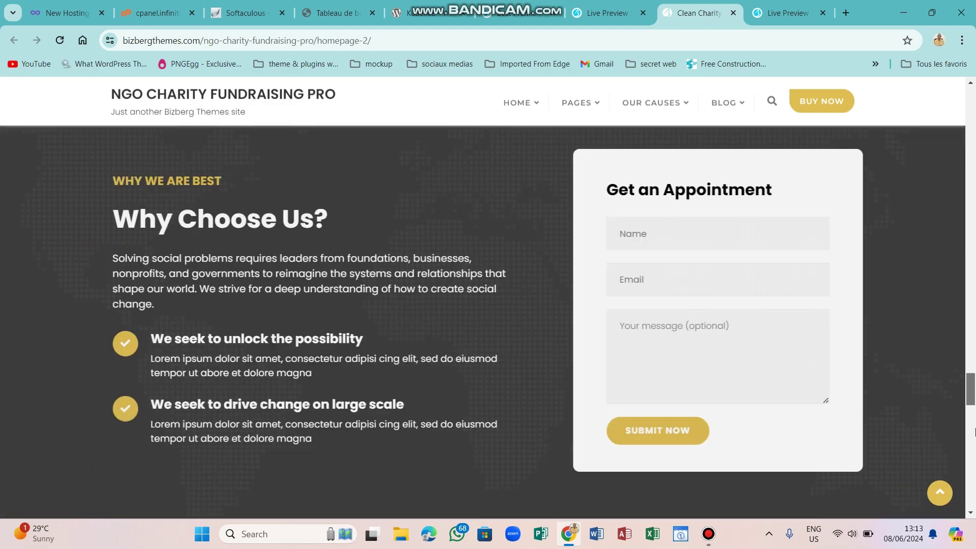
scroll(974, 466, "down", 3)
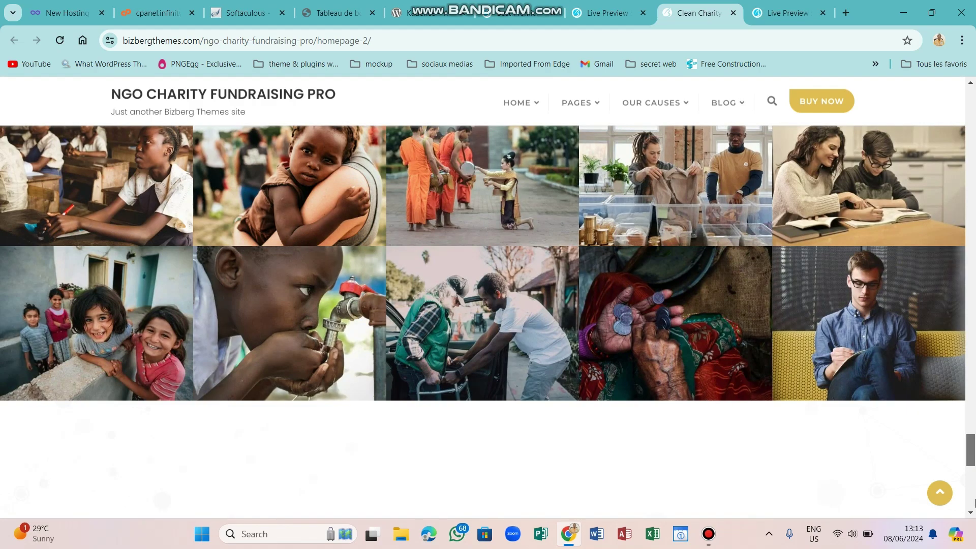
scroll(975, 503, "down", 5)
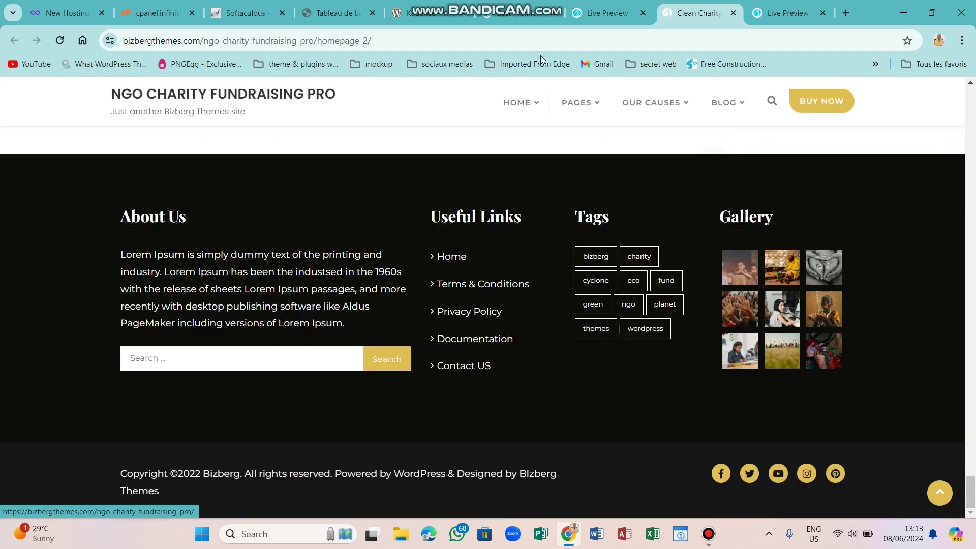
Close the Clean Charity and Fully Green preview tabs and return to the Kadence WordPress.org page.
left_click(734, 13)
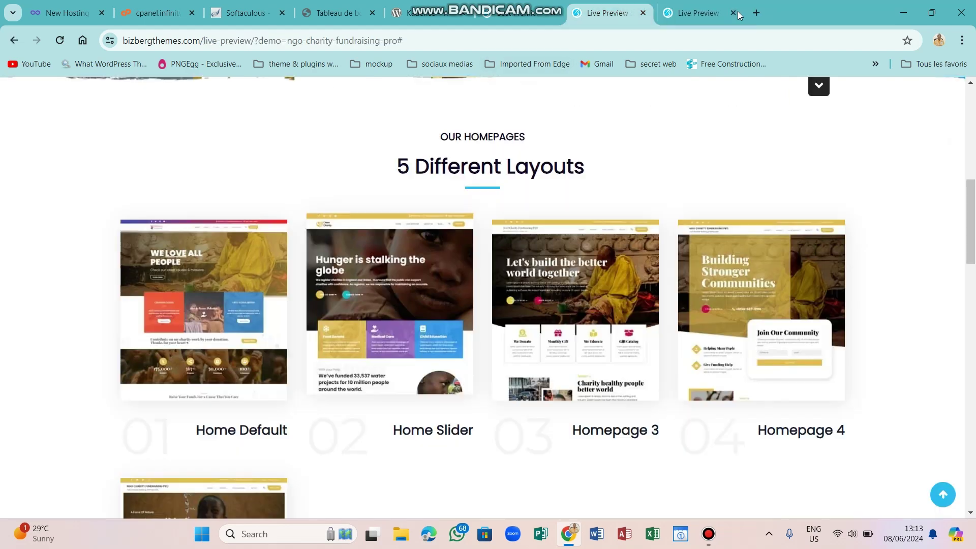
left_click(732, 13)
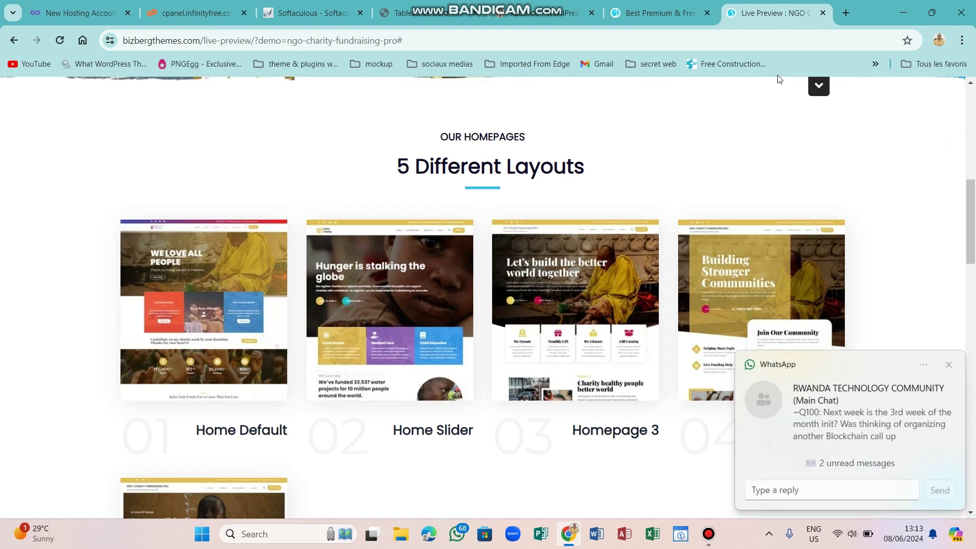
left_click(948, 366)
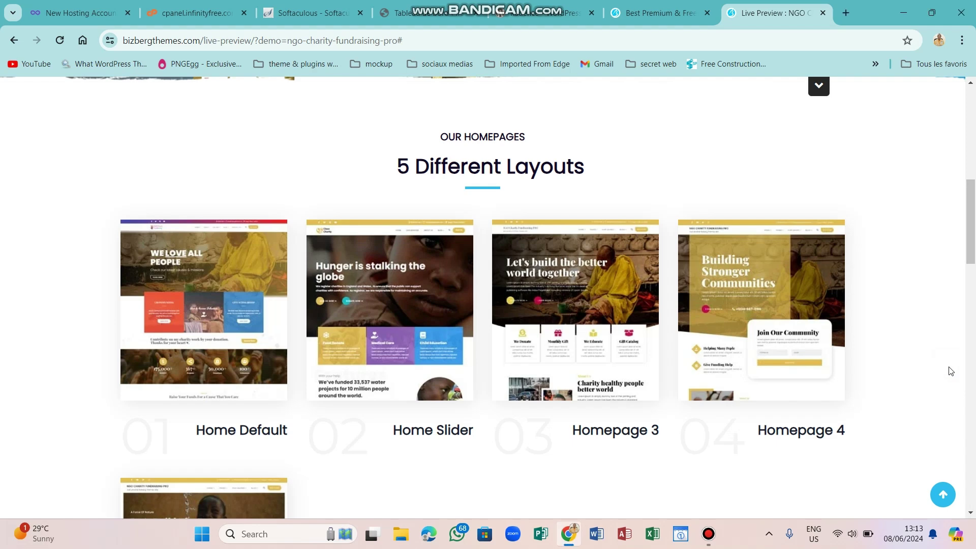
left_click(554, 5)
left_click(400, 44)
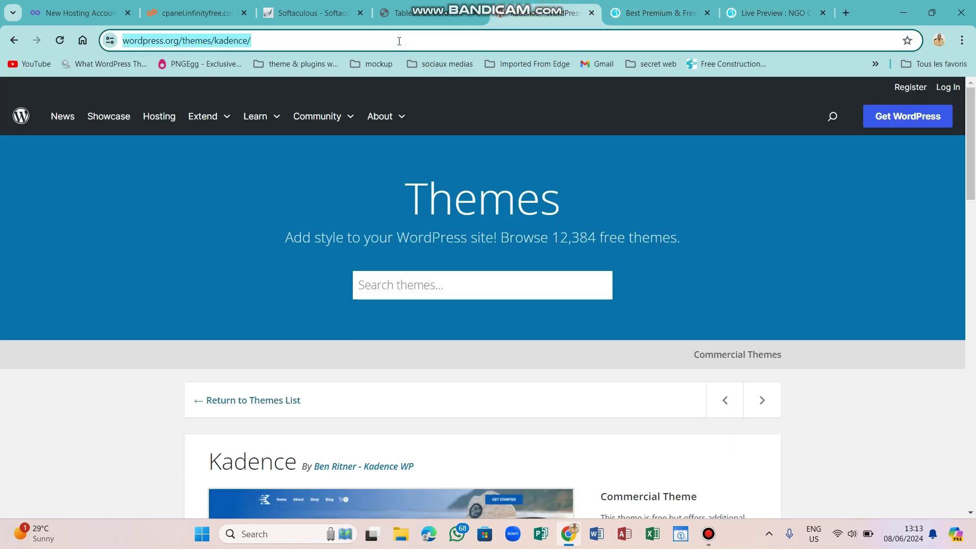
Google 'extension wordpress horloge' and scroll to the Blog Time, Universal Clocks and Analog Clock results.
type("extens")
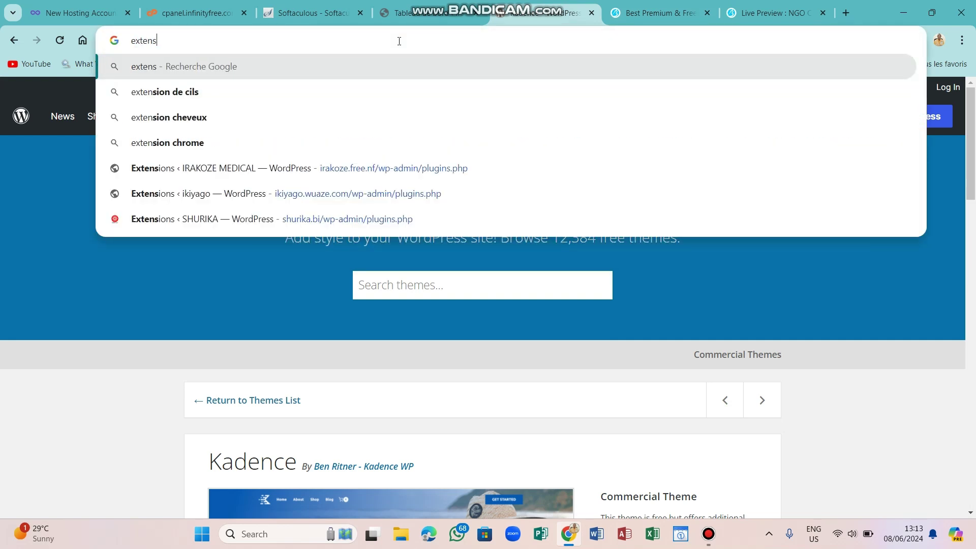
type("ion w")
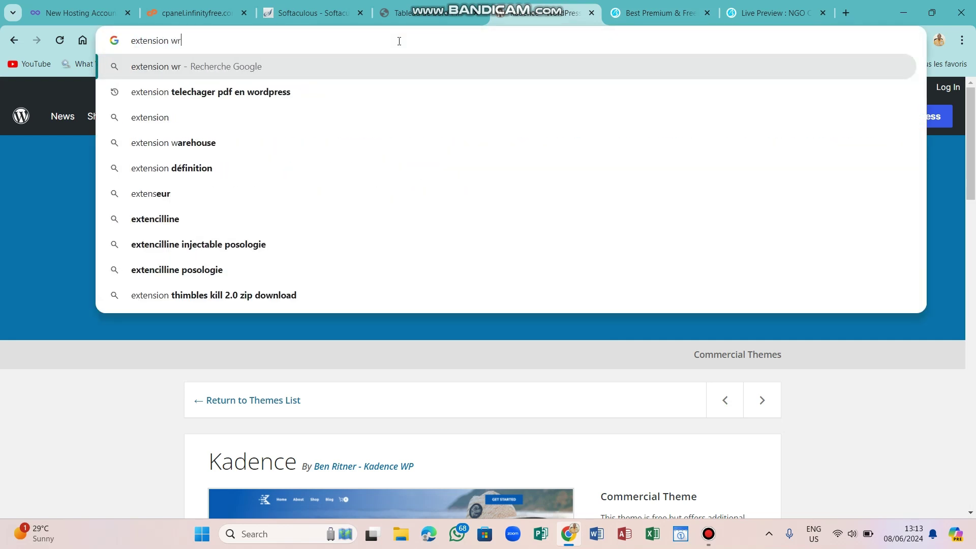
type("ord")
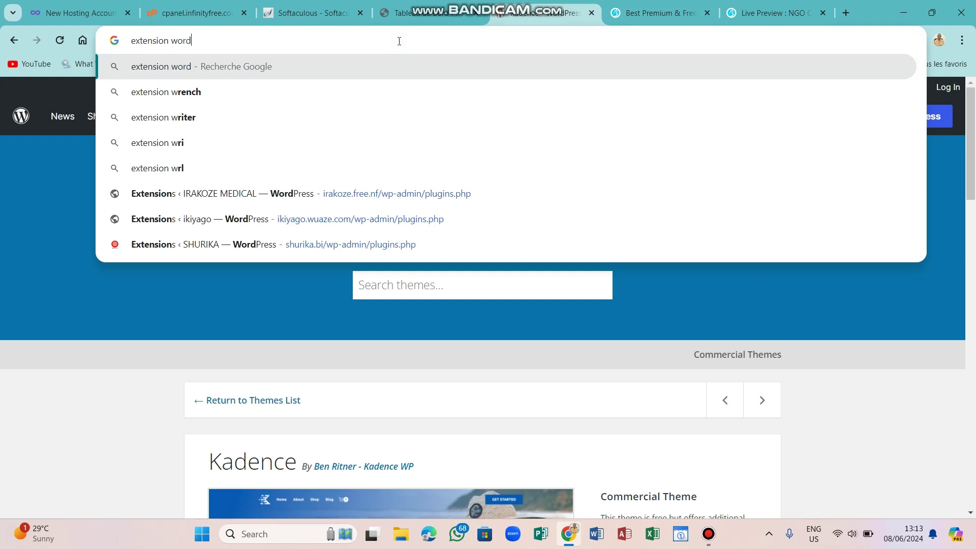
type("press horloge")
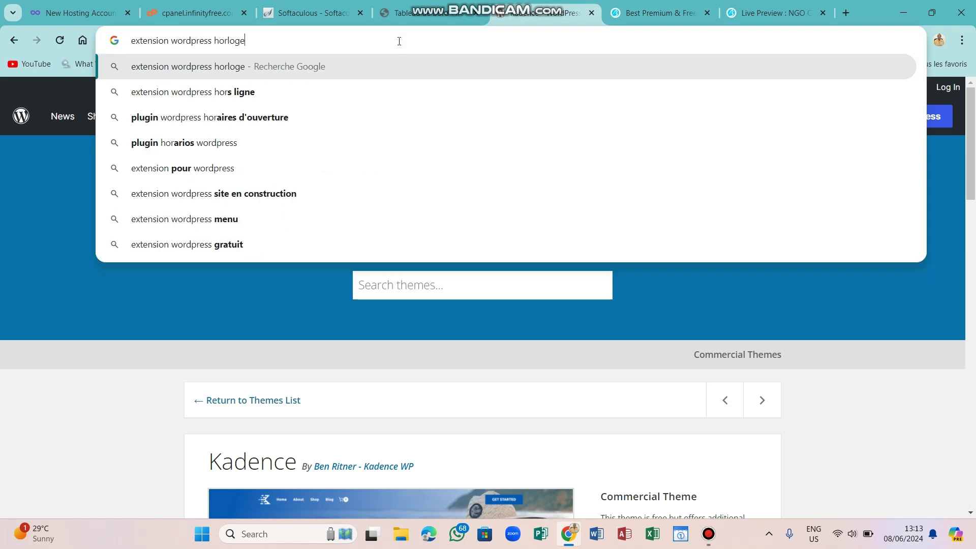
key("Return")
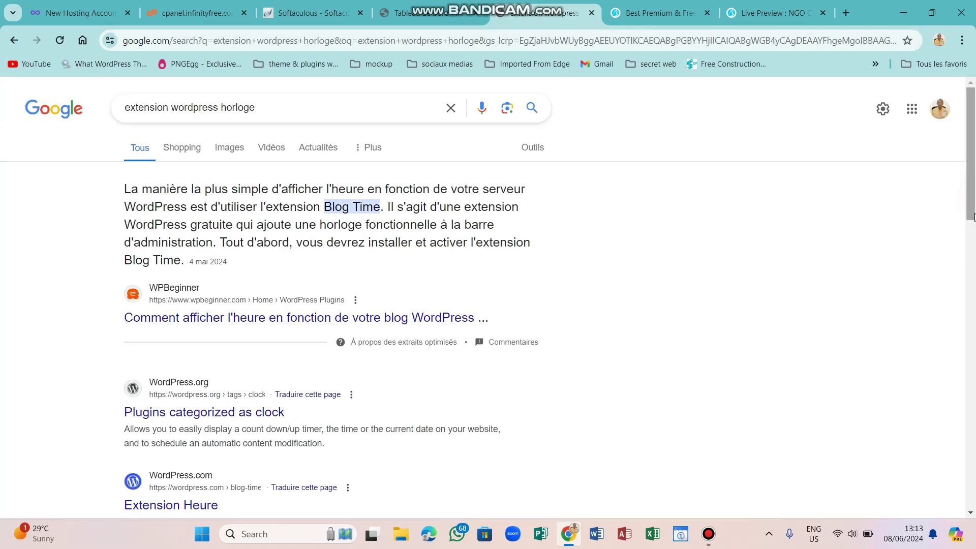
left_click_drag(973, 217, 973, 245)
left_click_drag(974, 271, 974, 399)
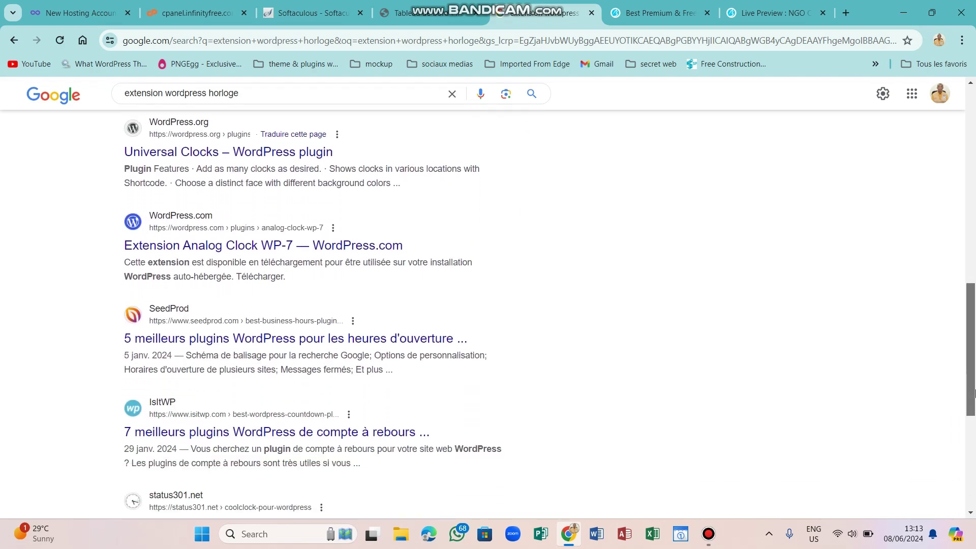
Open SeedProd's '5 meilleurs plugins WordPress pour les heures d'ouverture' article and dismiss the WhatsApp notification.
left_click(333, 340)
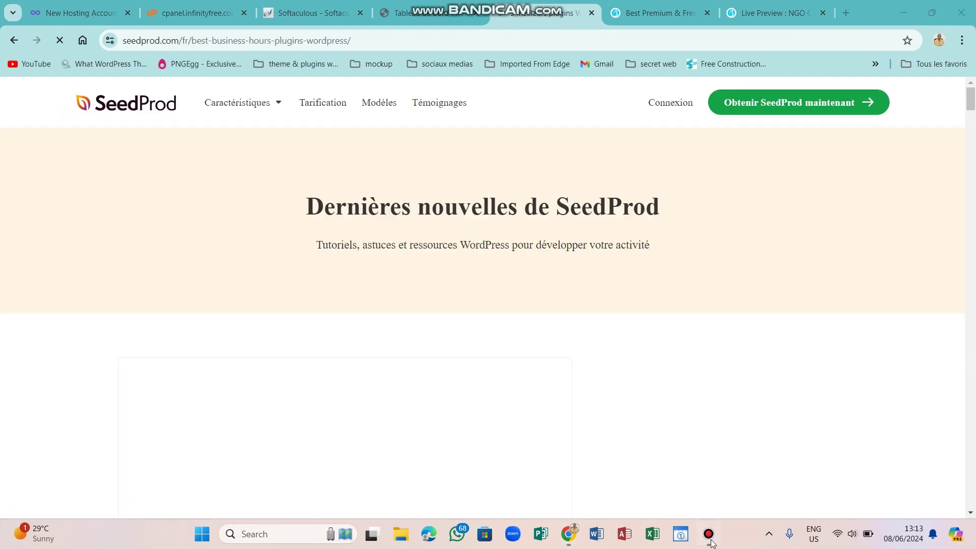
left_click(710, 541)
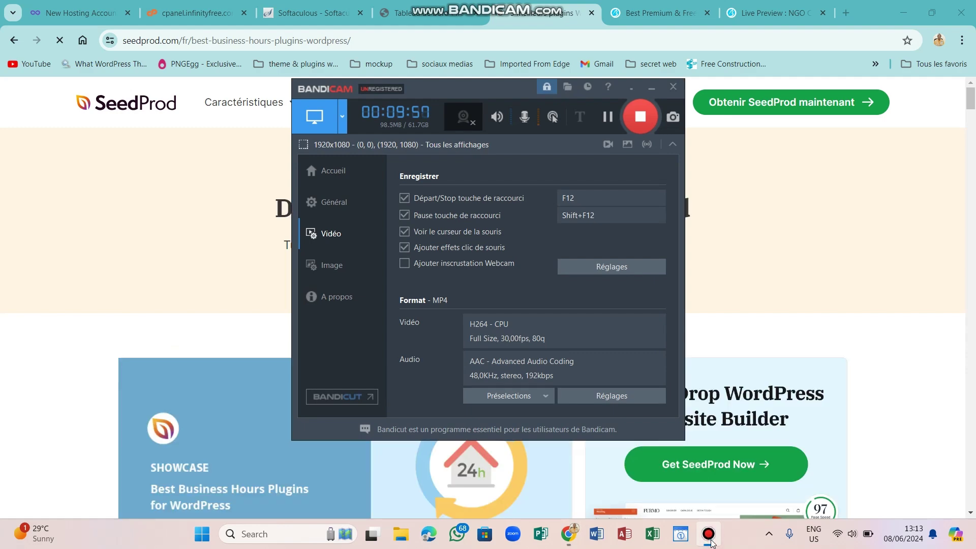
left_click(711, 543)
left_click_drag(971, 97, 973, 203)
left_click(974, 211)
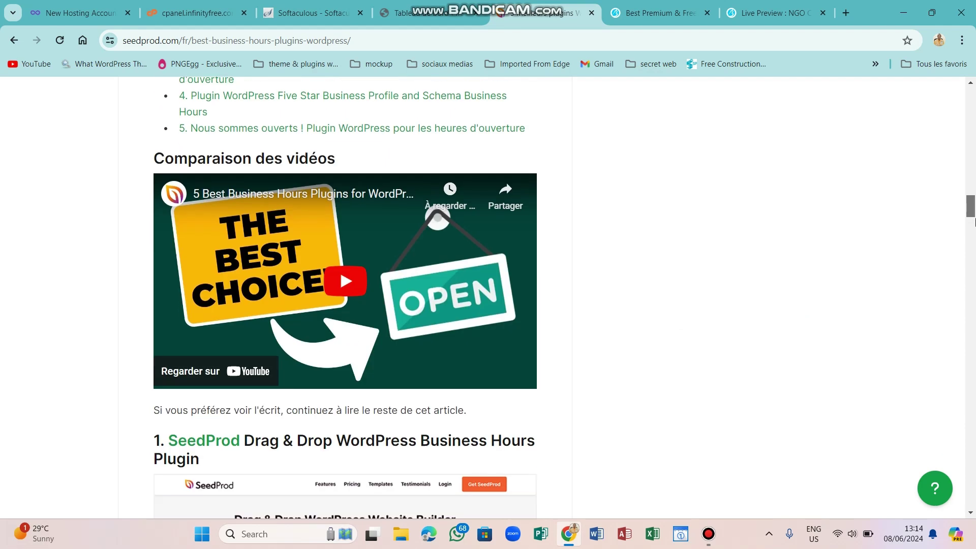
left_click_drag(974, 211, 972, 206)
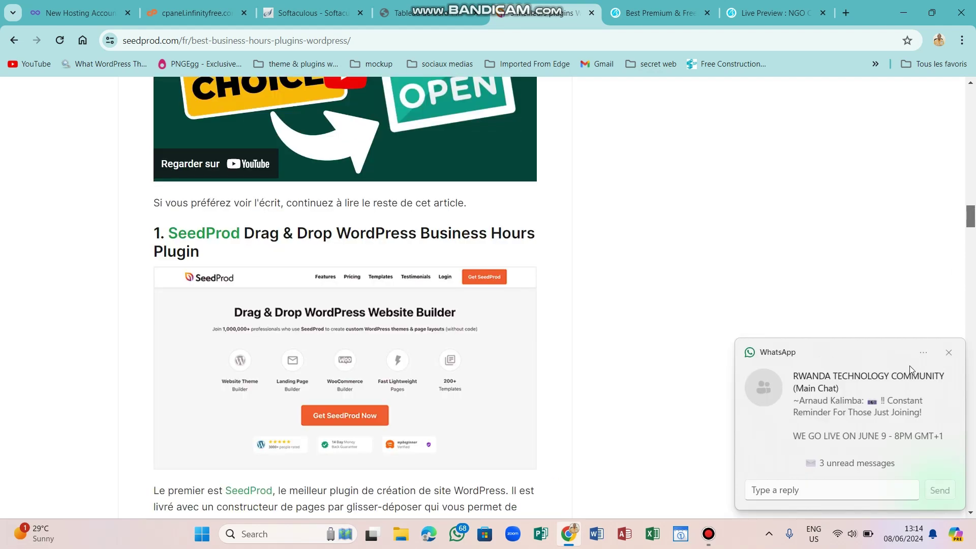
left_click(947, 353)
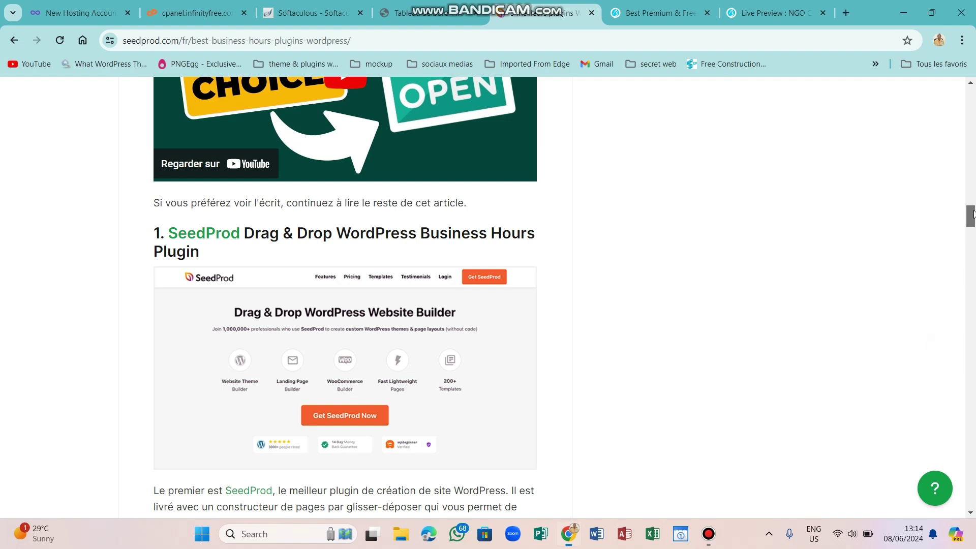
Read down the article through AIOSEO and Business Hours Indicator, then return to the top.
left_click_drag(972, 220, 973, 223)
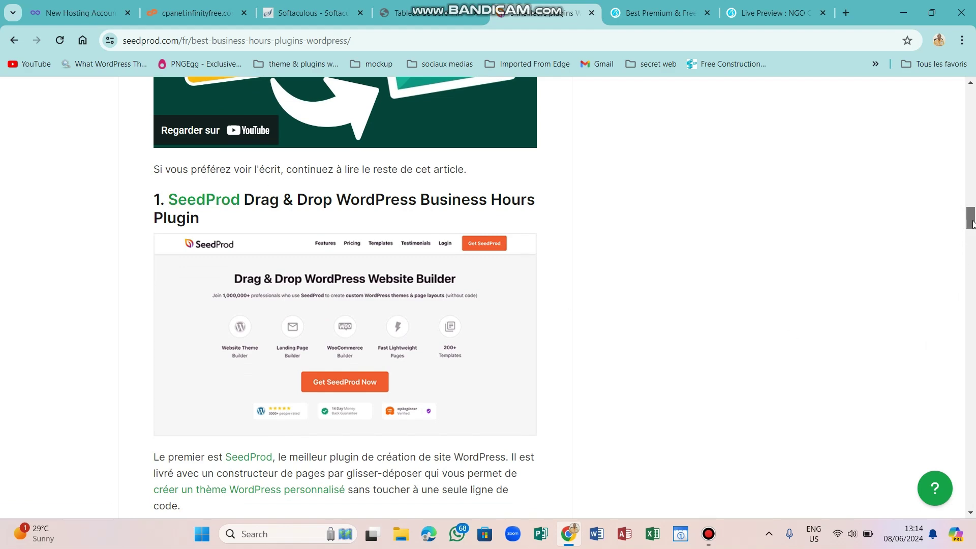
left_click_drag(973, 224, 973, 249)
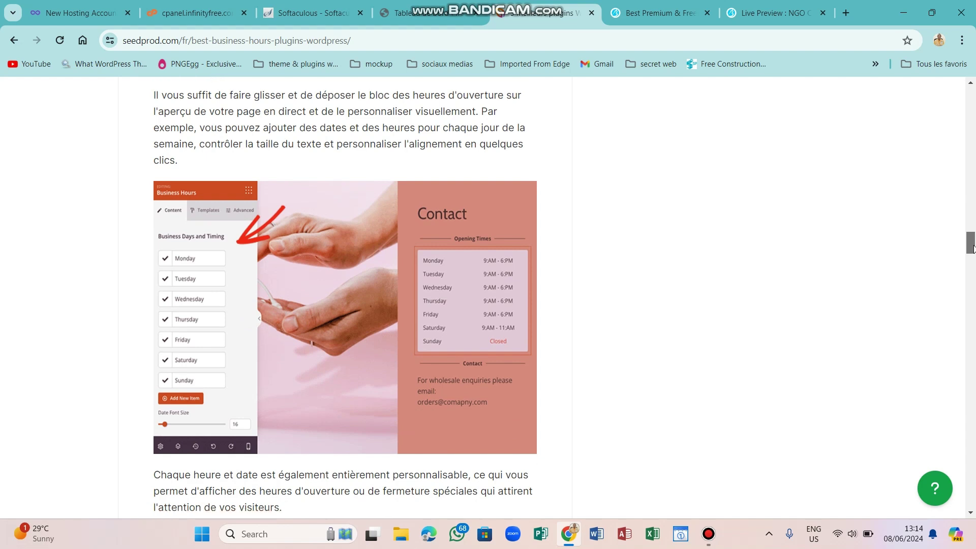
left_click_drag(973, 248, 973, 298)
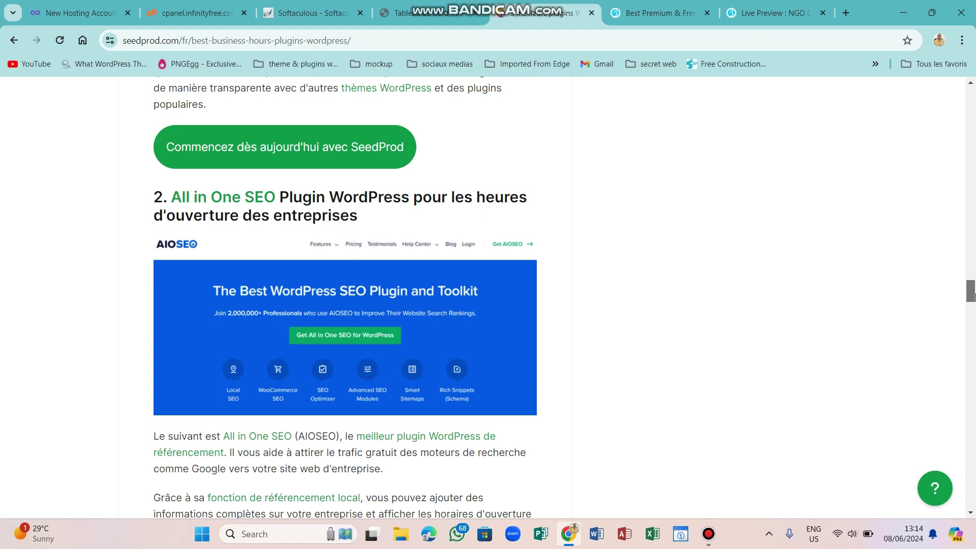
left_click_drag(974, 298, 975, 379)
left_click_drag(975, 340, 975, 85)
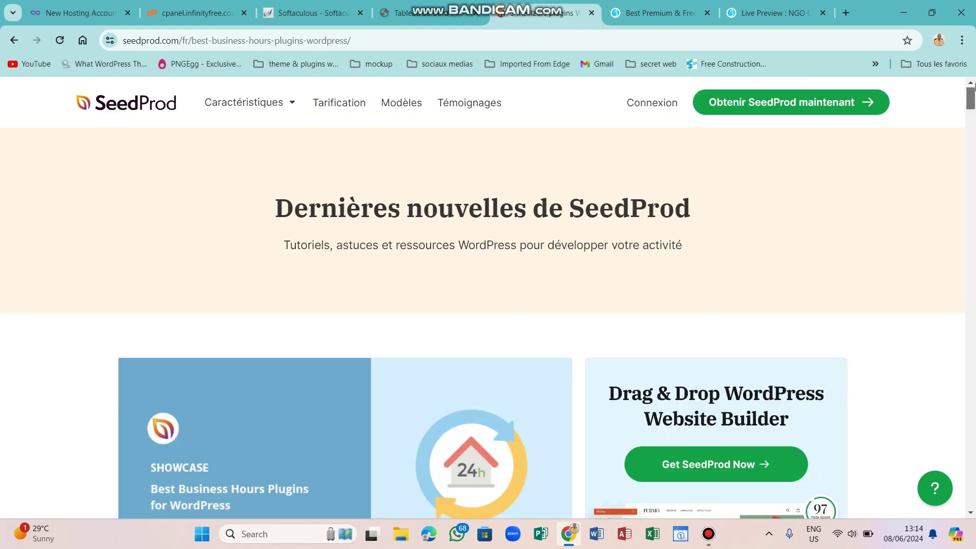
left_click(332, 46)
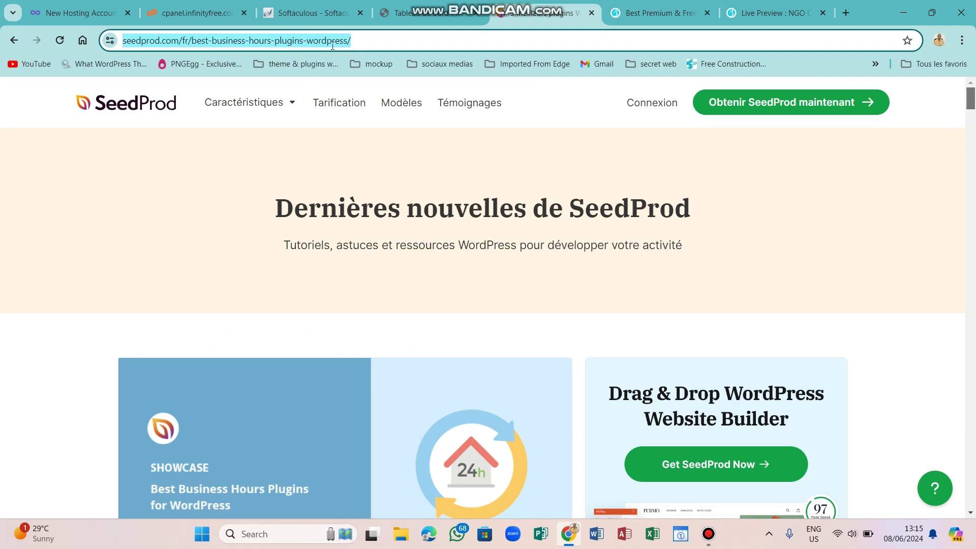
Search 'extension wordpress booking' and open the WP Booking Calendar result on WordPress.org.
type("extens")
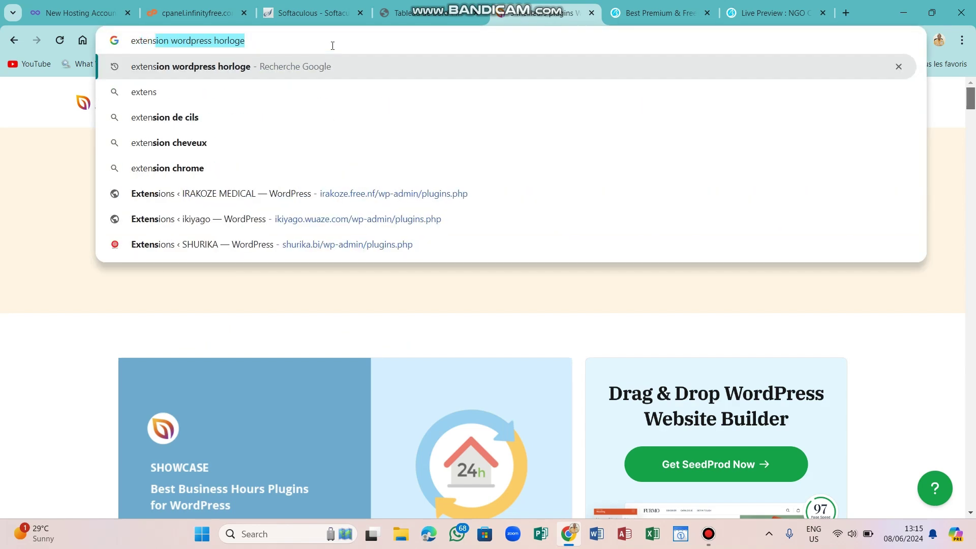
type("ion word")
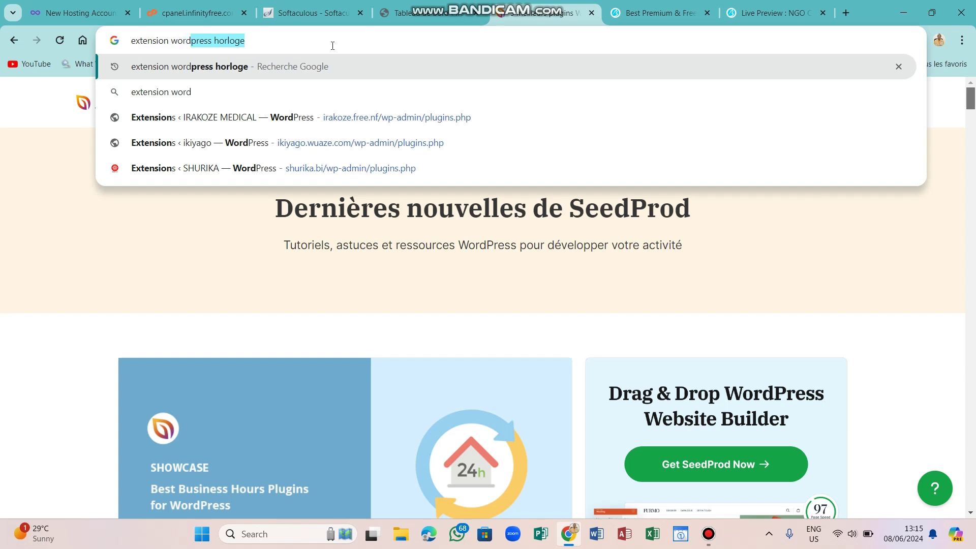
type("press booking")
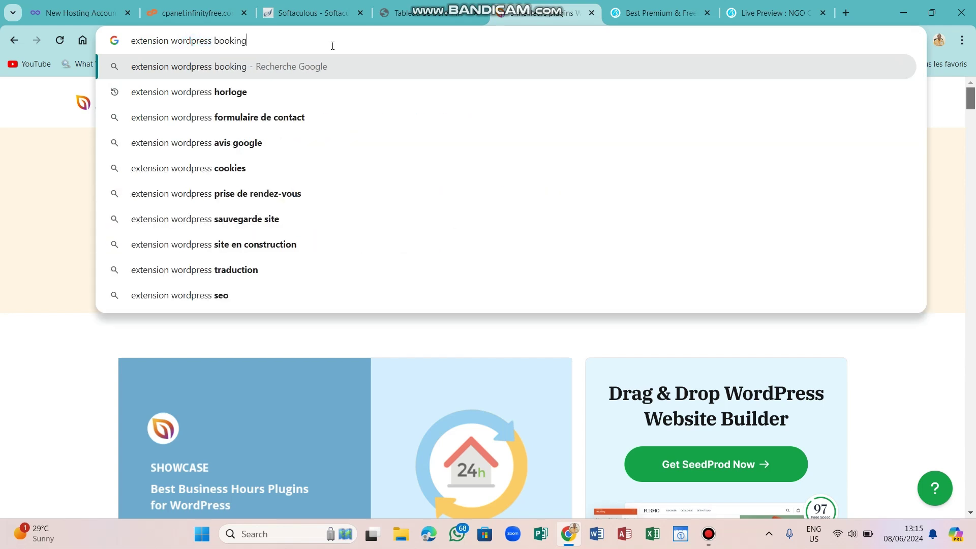
key("Return")
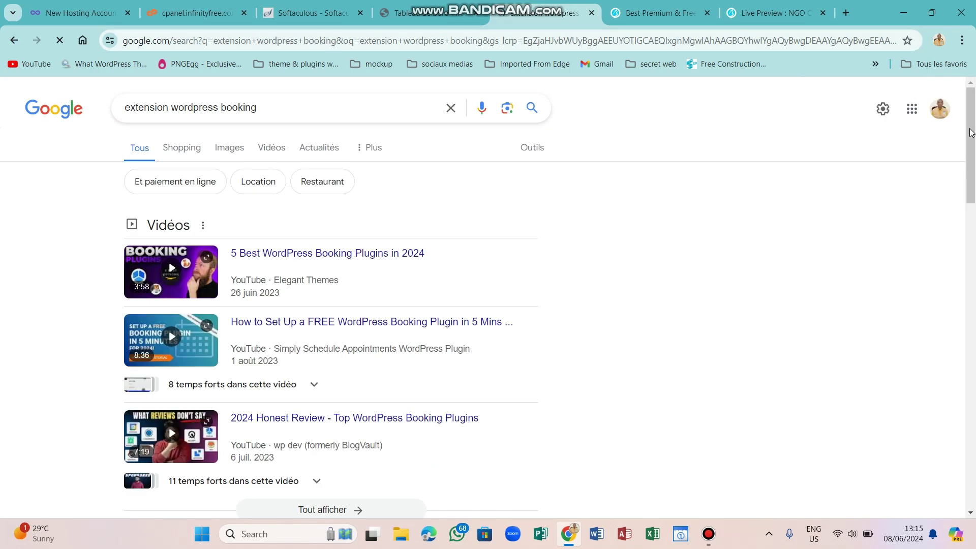
left_click_drag(971, 132, 972, 257)
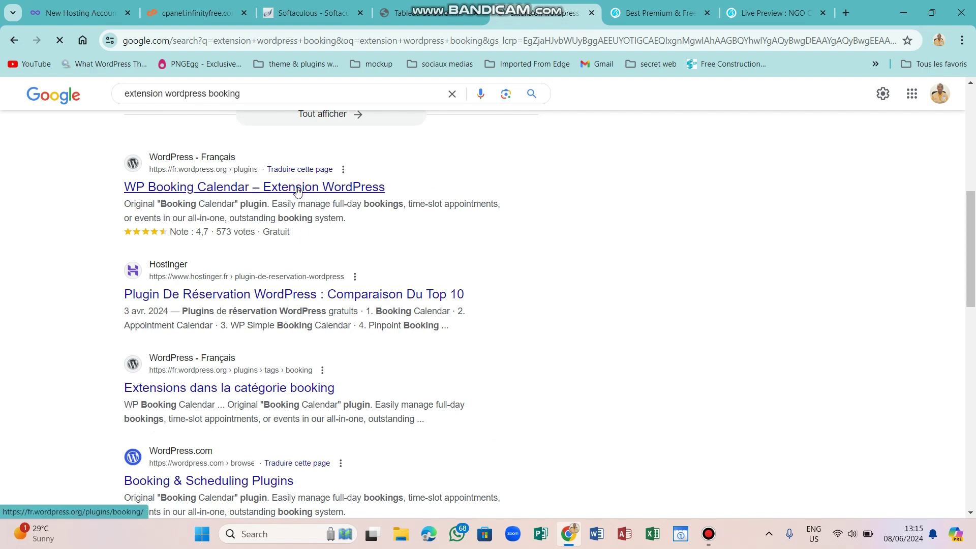
left_click(298, 190)
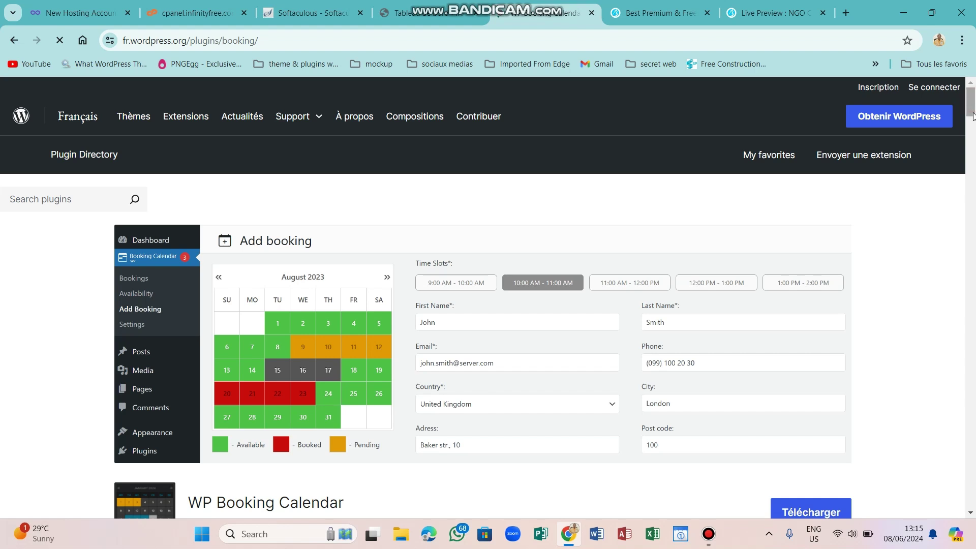
Read WP Booking Calendar's description, then go back and scroll the results to Codeur.com's article.
scroll(346, 310, "down", 4)
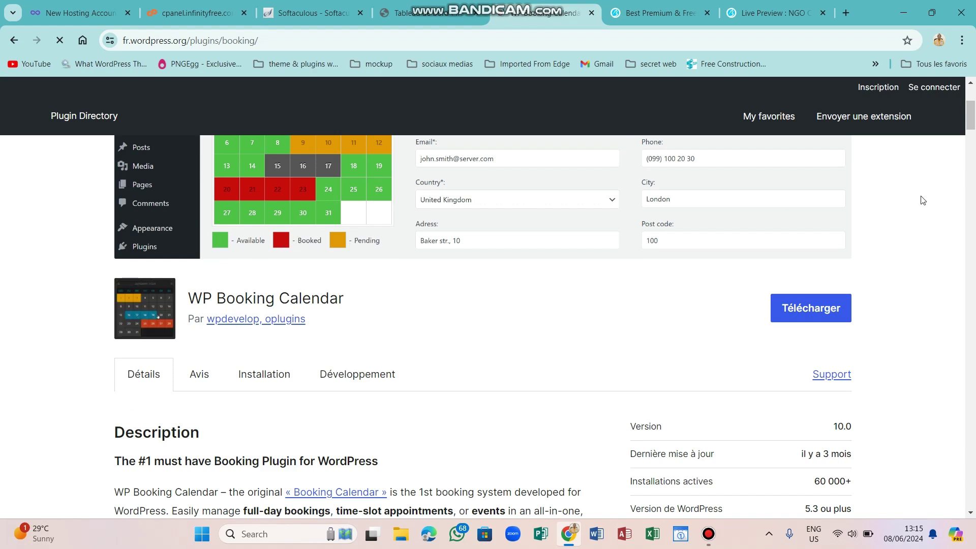
scroll(974, 133, "down", 5)
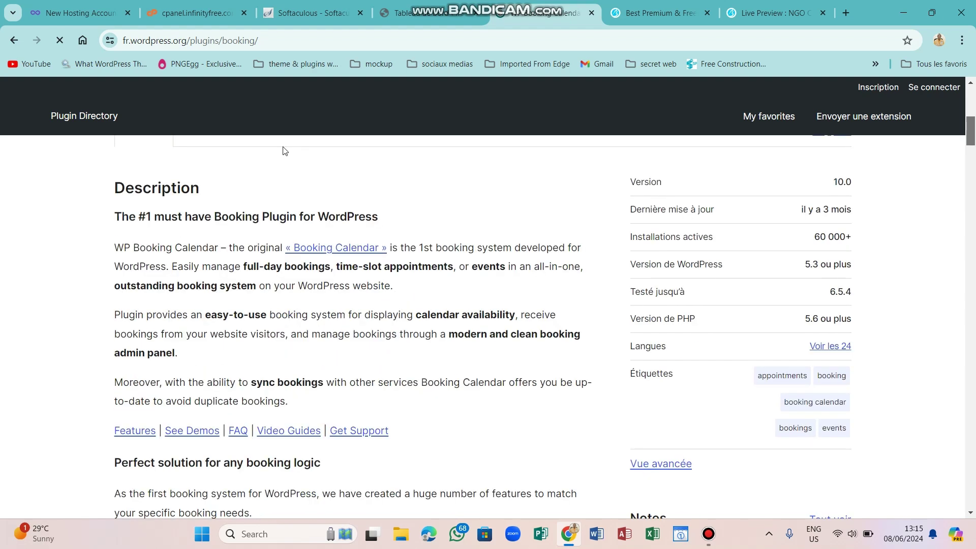
left_click(14, 41)
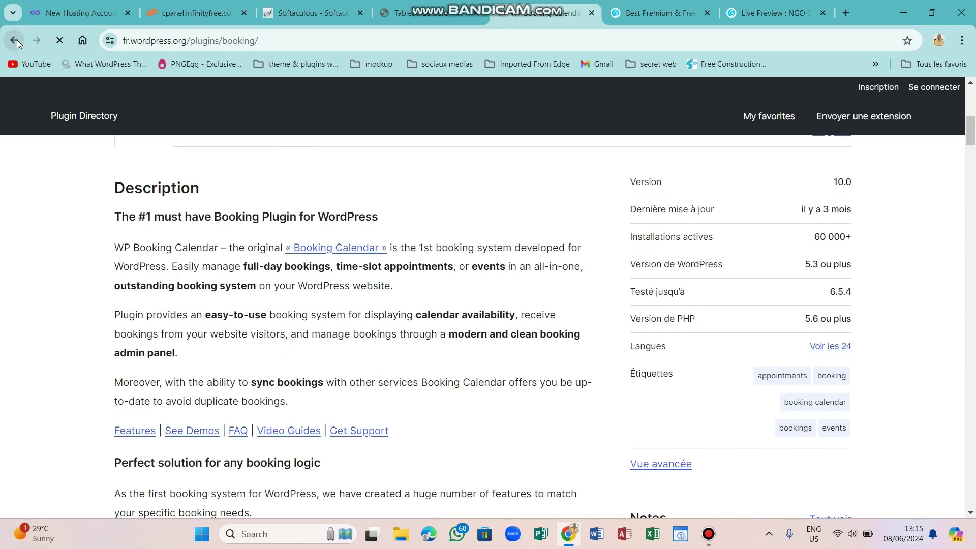
left_click_drag(971, 223, 971, 228)
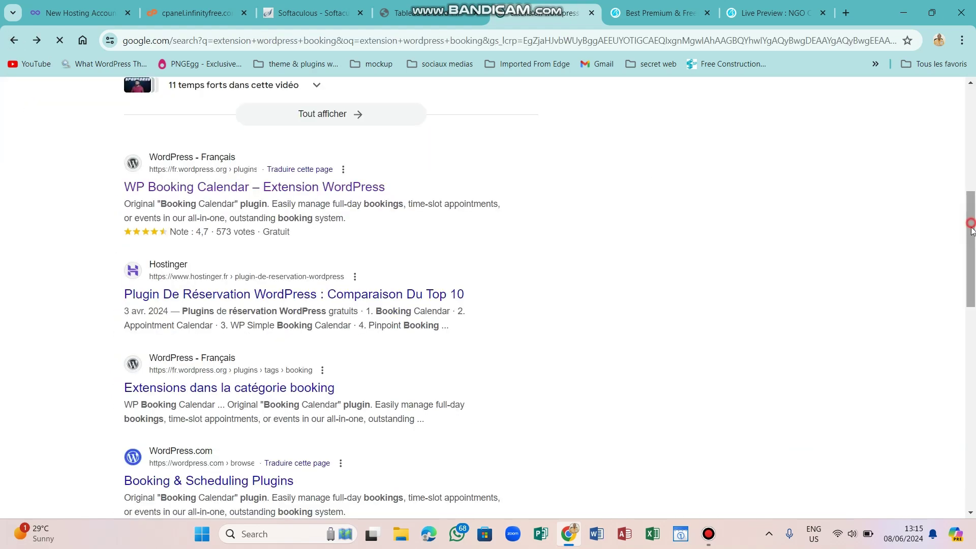
scroll(802, 335, "down", 4)
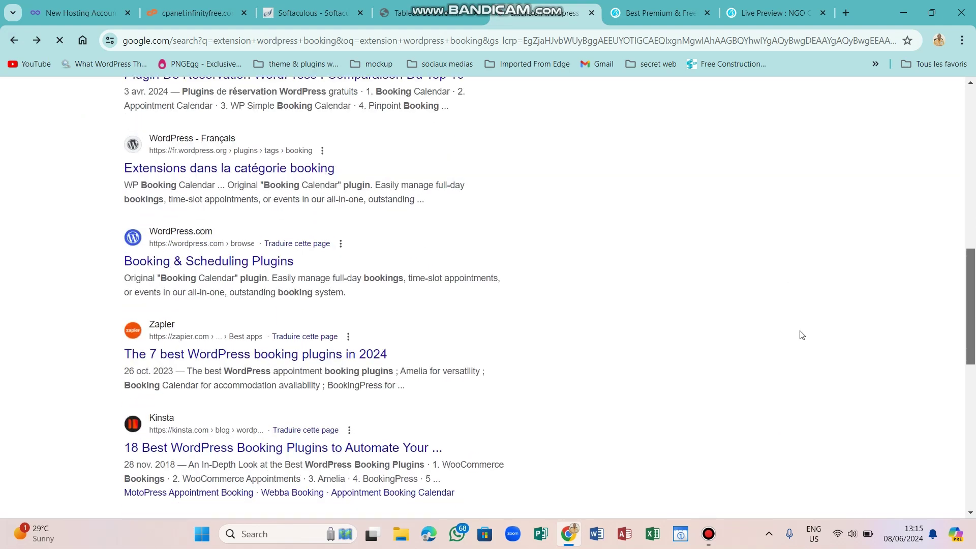
scroll(454, 377, "down", 2)
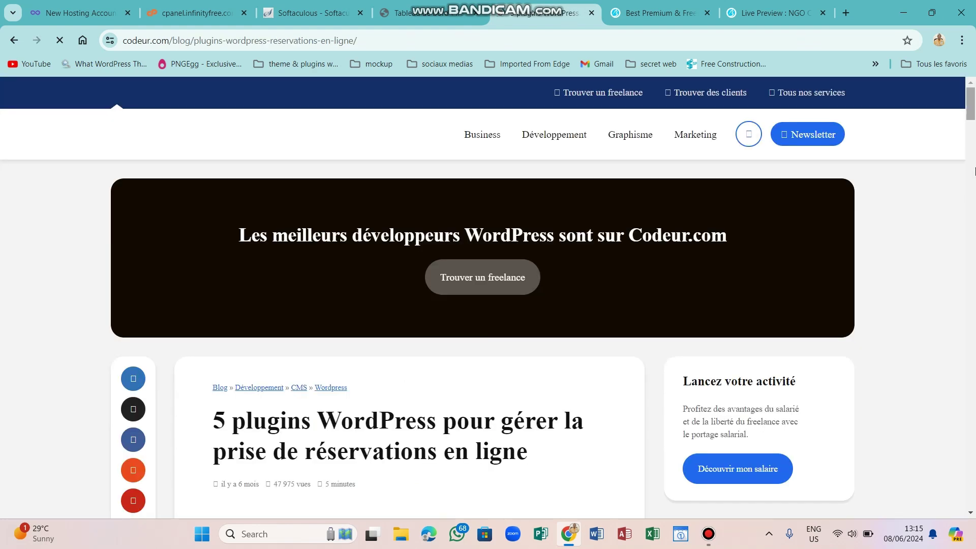
Scroll the Codeur.com article past WP Simple Booking Calendar and Booking Calendar to Bookly.
scroll(975, 138, "down", 5)
scroll(974, 179, "down", 15)
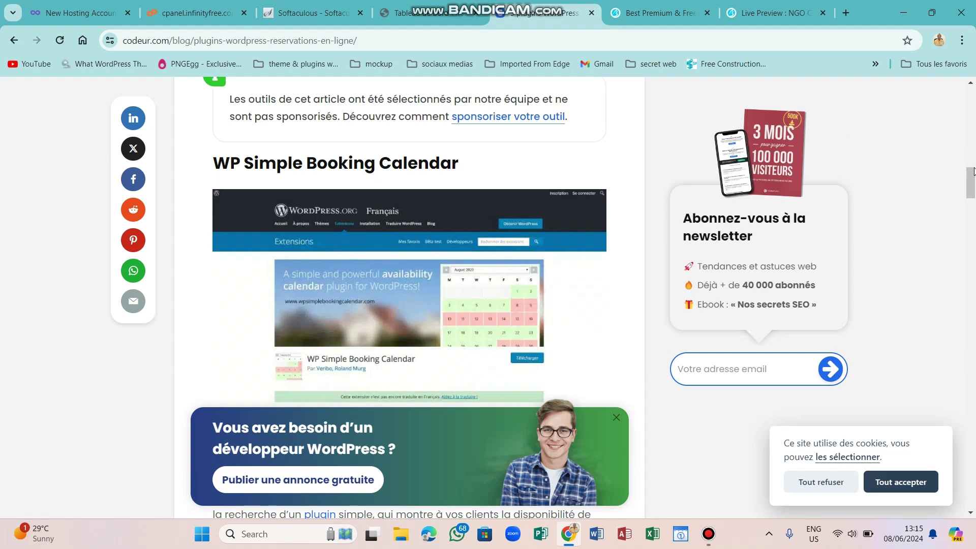
left_click_drag(970, 186, 972, 255)
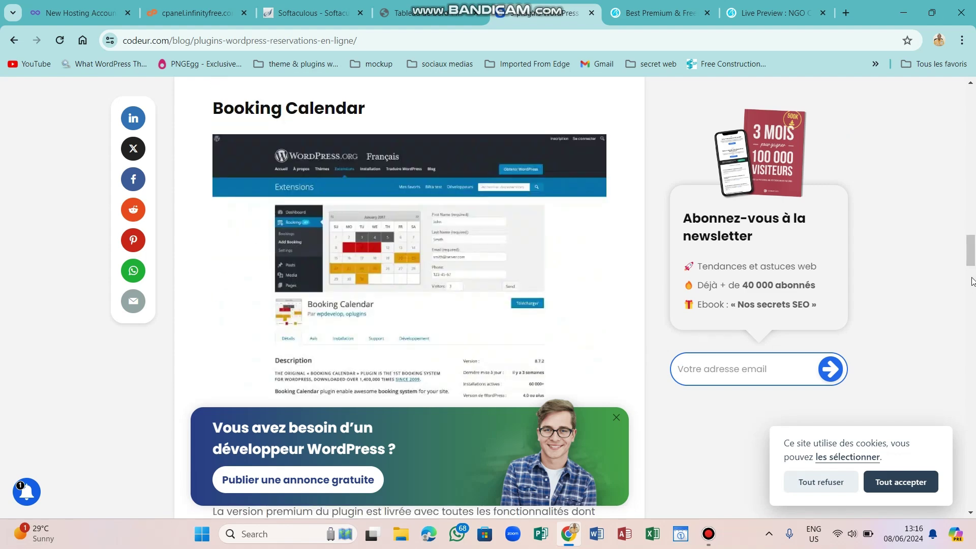
left_click_drag(971, 254, 974, 298)
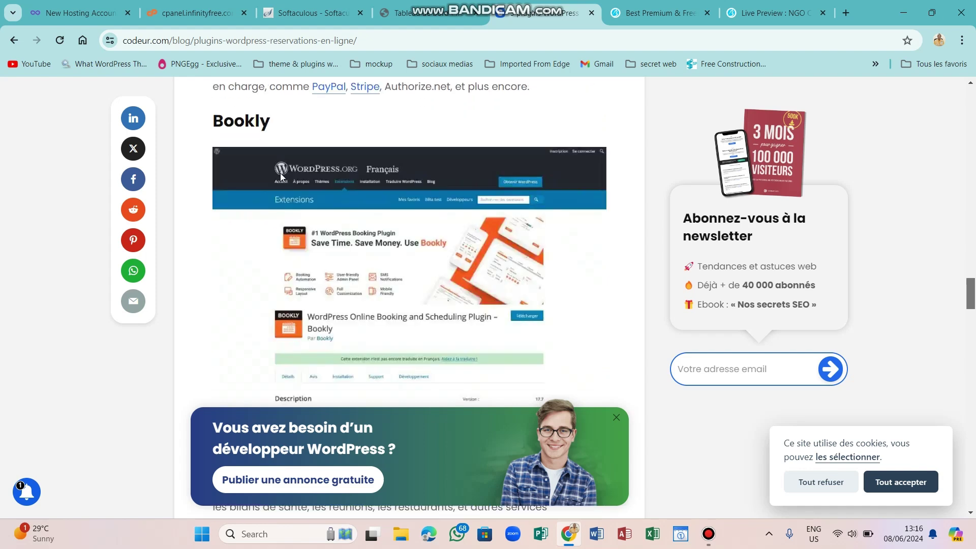
Return to the 'extension wordpress booking' results, scroll through them, and scroll back to the top.
left_click(12, 40)
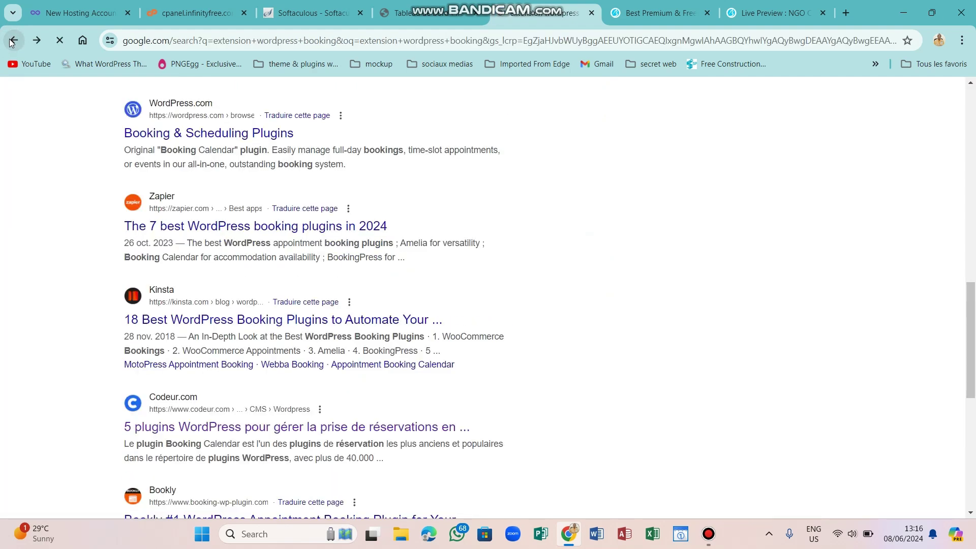
scroll(973, 356, "down", 2)
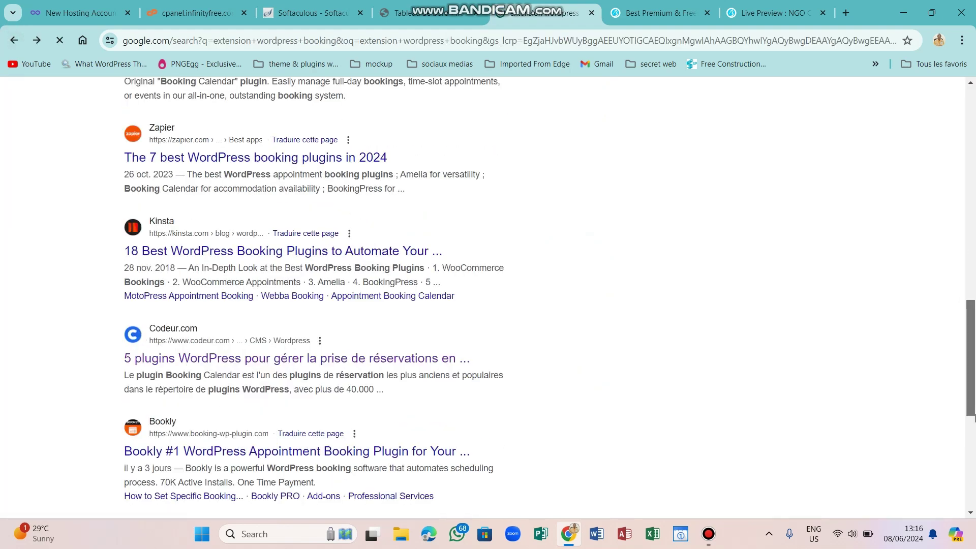
scroll(974, 416, "down", 6)
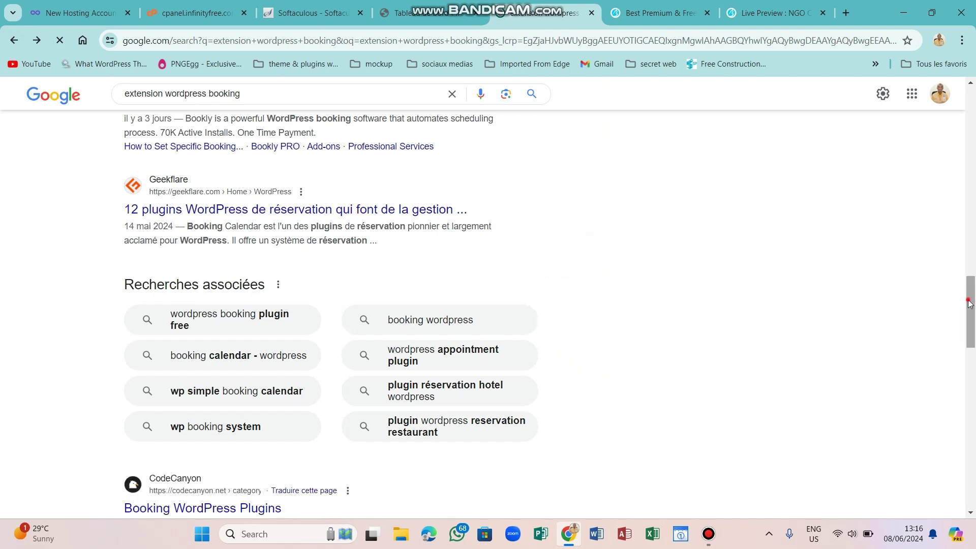
scroll(971, 331, "down", 3)
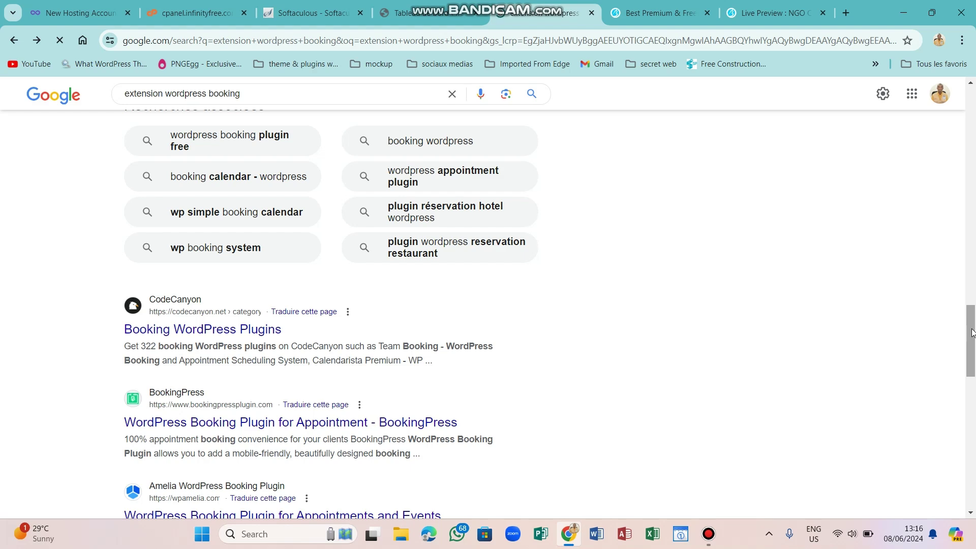
left_click_drag(972, 326, 964, 387)
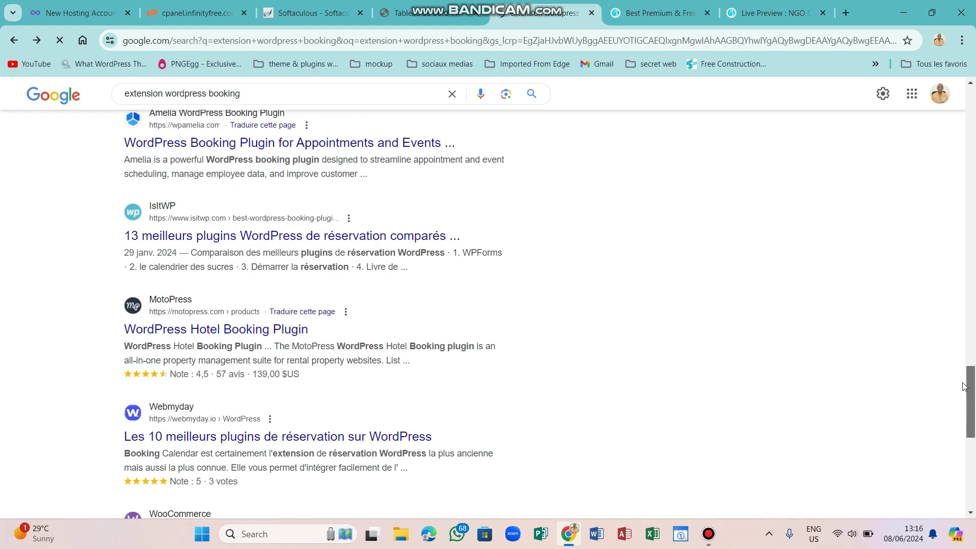
scroll(968, 407, "down", 8)
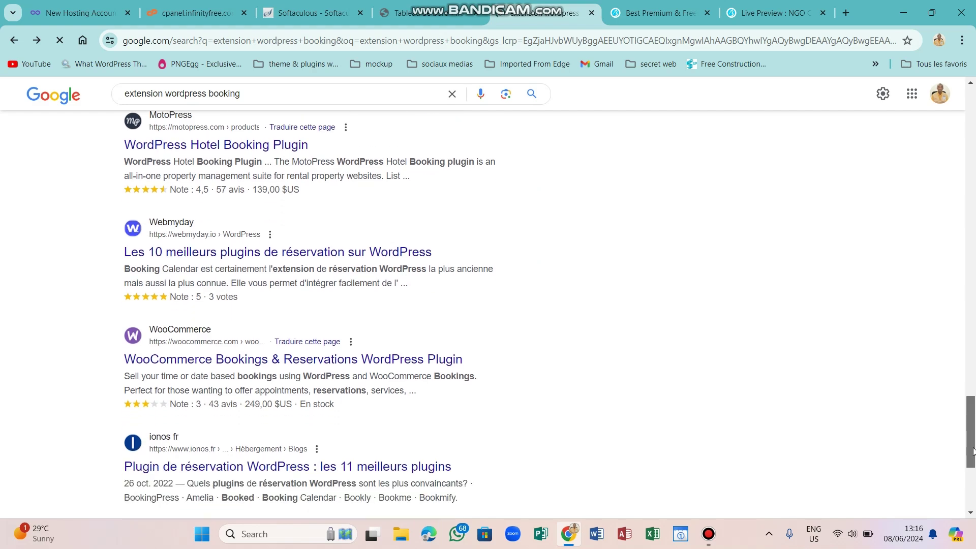
left_click_drag(975, 437, 975, 173)
scroll(974, 172, "up", 10)
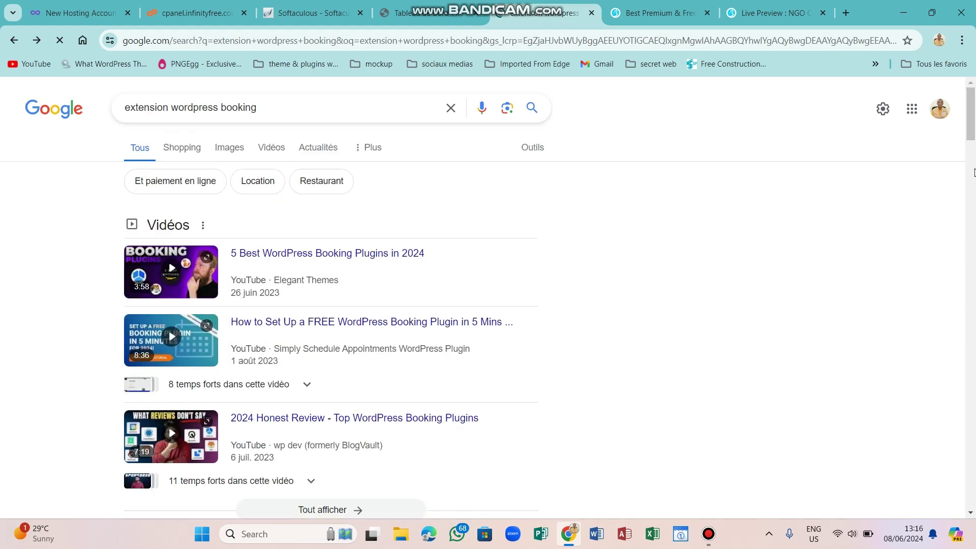
Replace the booking query with a Google search for 'theme forest'.
left_click(343, 116)
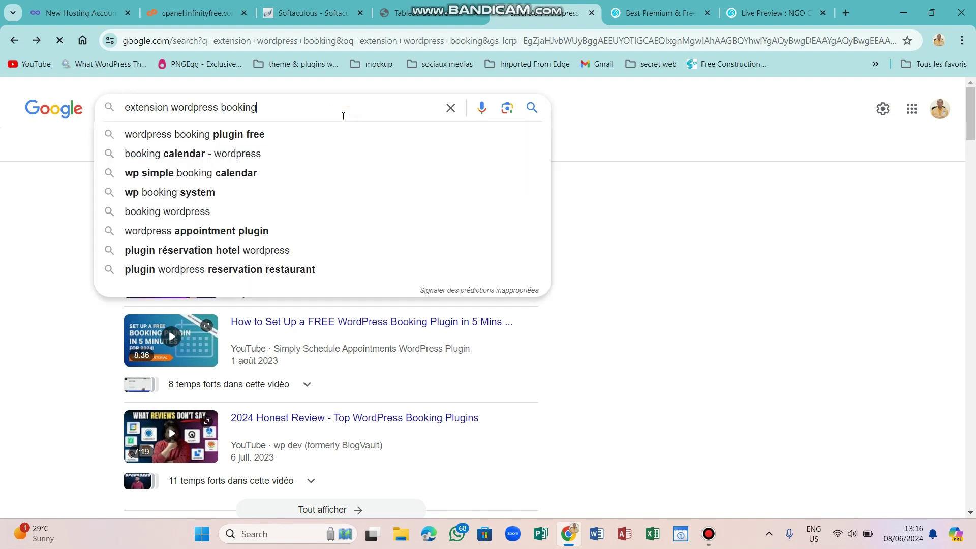
key("ctrl+a")
type("theme ")
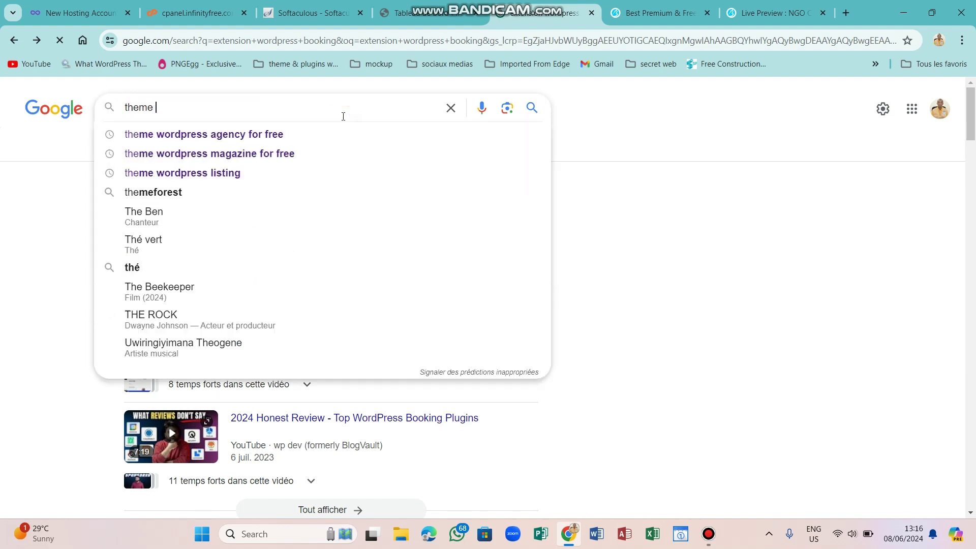
type("forest")
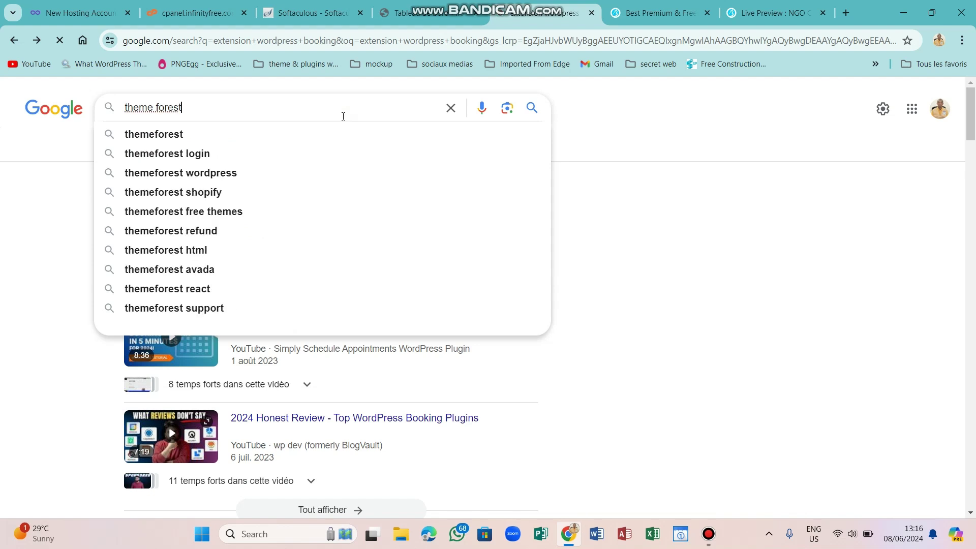
key("Return")
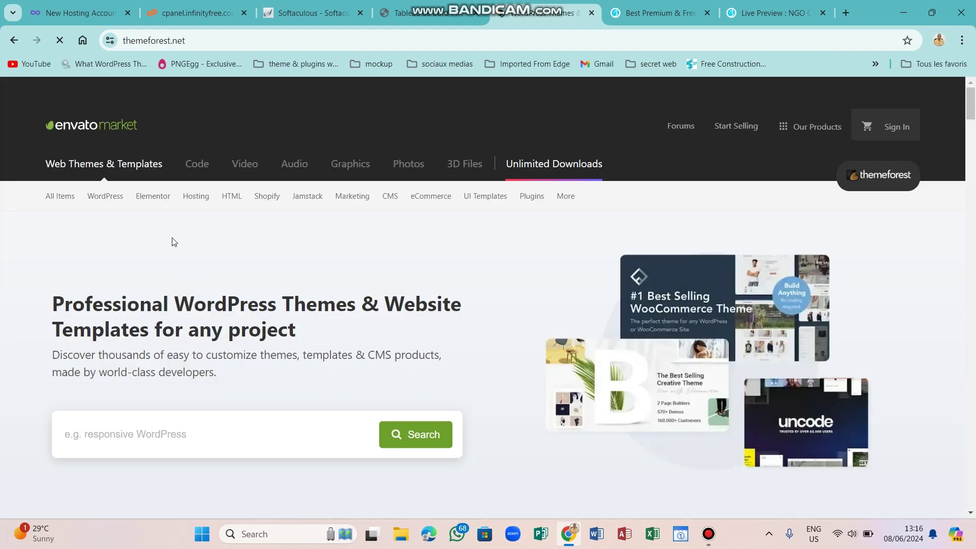
Browse ThemeForest's WordPress Real Estate themes and open the Houzez live preview.
mouse_move(106, 200)
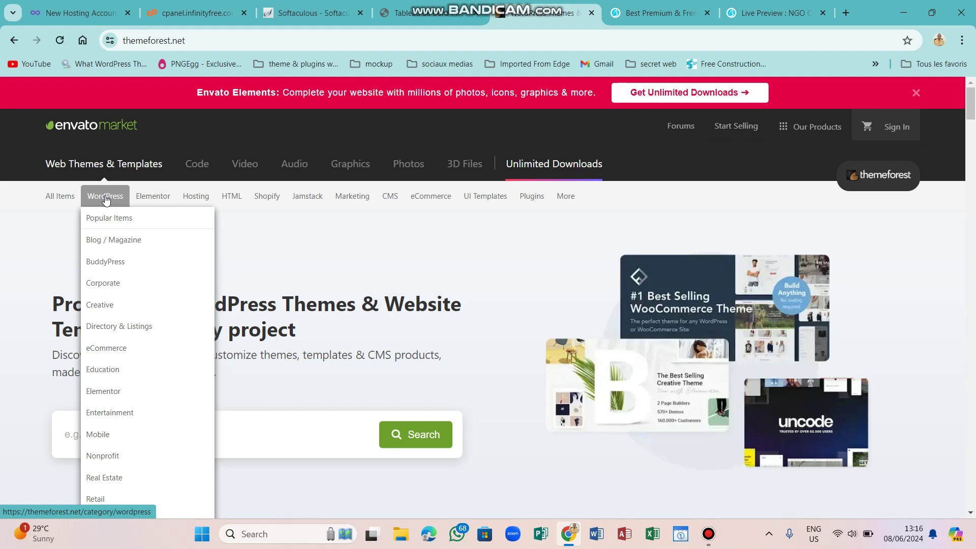
left_click(102, 479)
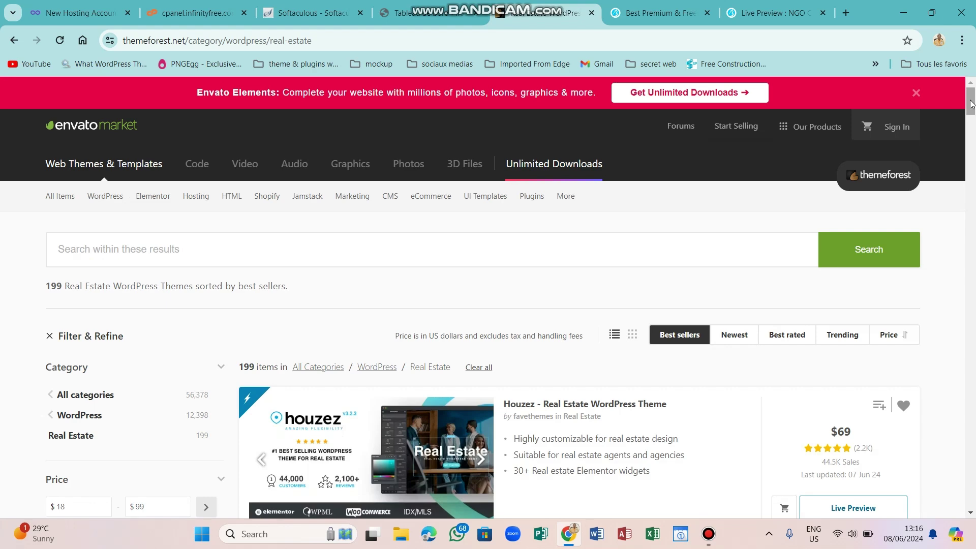
left_click_drag(971, 103, 971, 113)
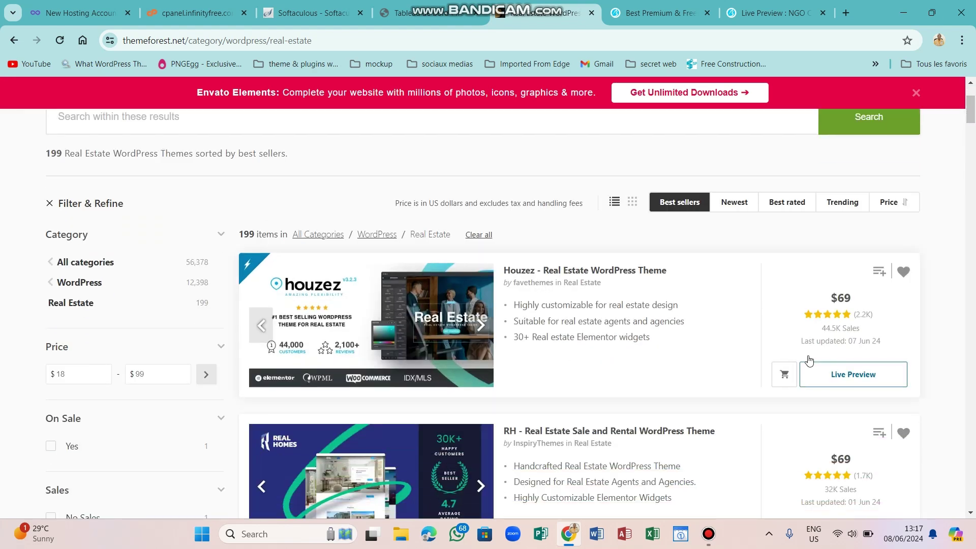
left_click(836, 373)
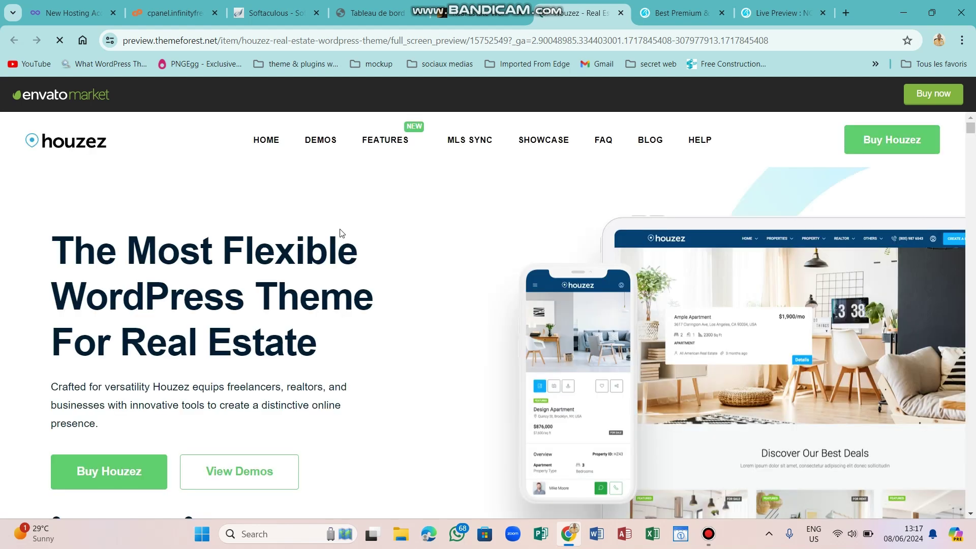
Open the Houzez DEMO 01 sample site from its list of demos.
left_click(318, 135)
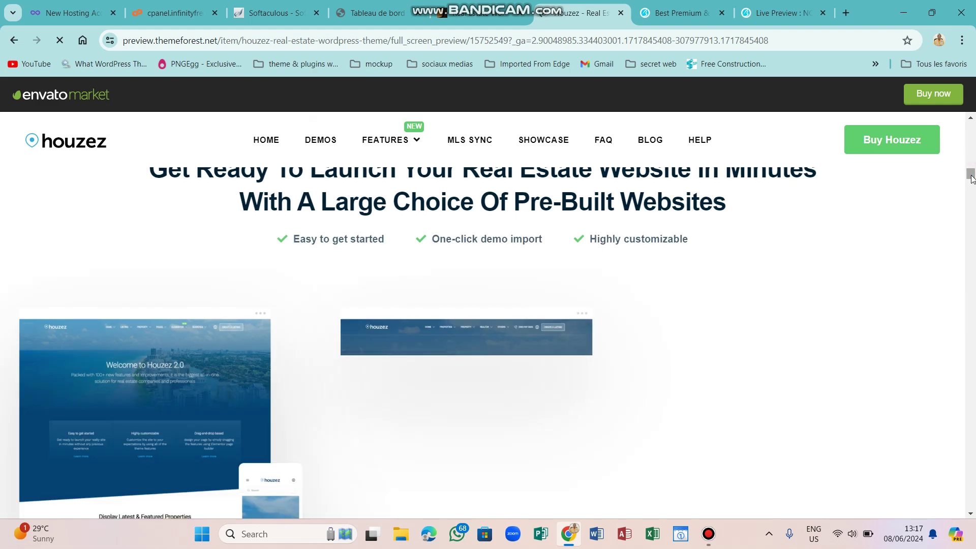
left_click_drag(971, 175, 971, 177)
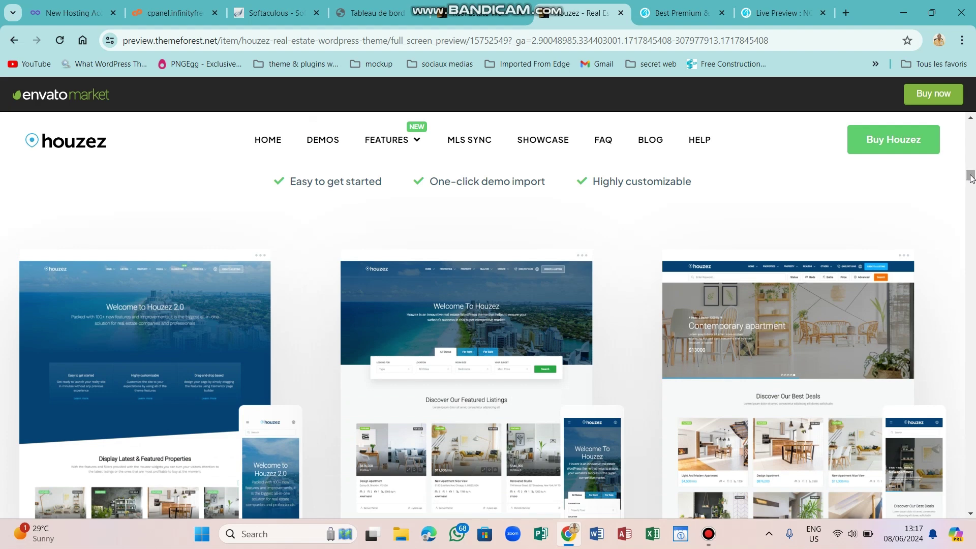
left_click(491, 347)
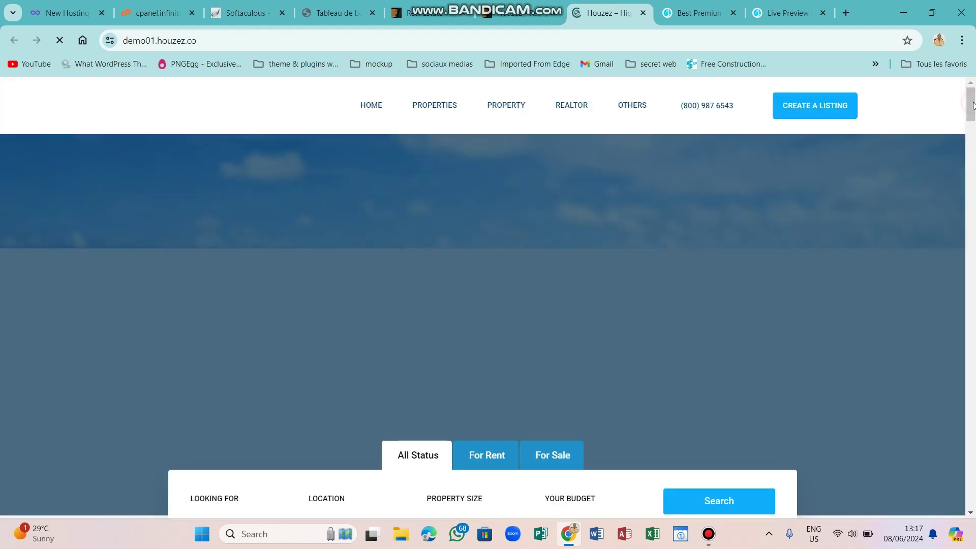
scroll(971, 113, "down", 2)
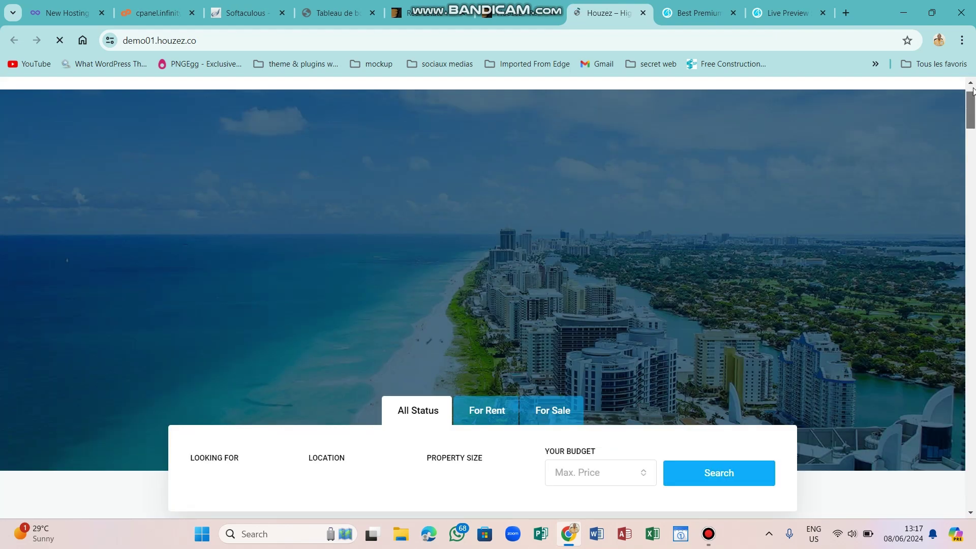
left_click_drag(973, 93, 973, 99)
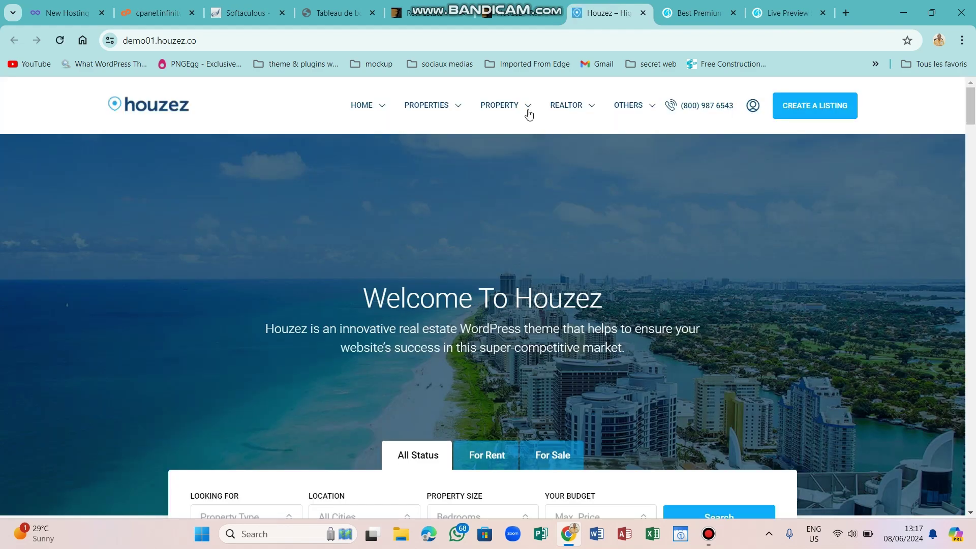
Switch the Demo 01 property search between For Rent and For Sale.
mouse_move(526, 109)
scroll(973, 133, "down", 3)
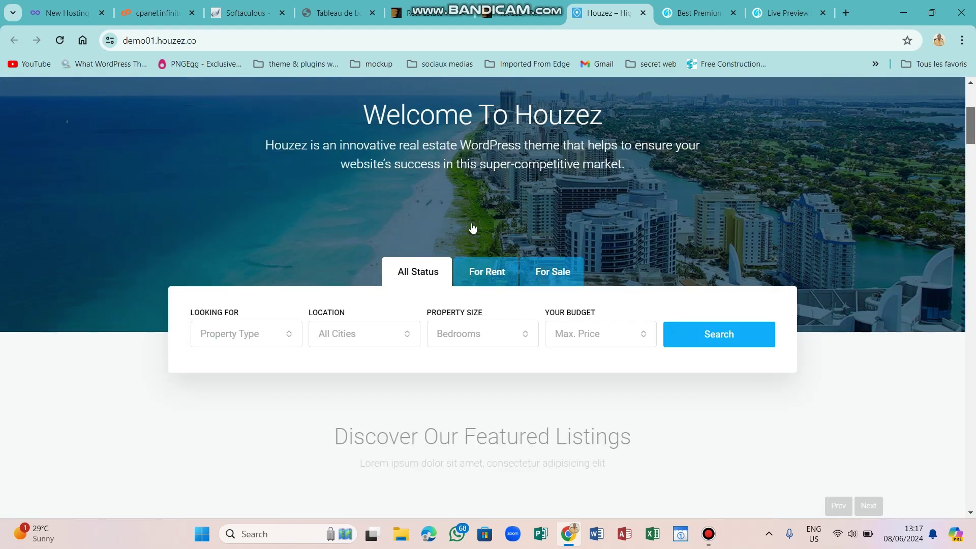
scroll(472, 229, "down", 1)
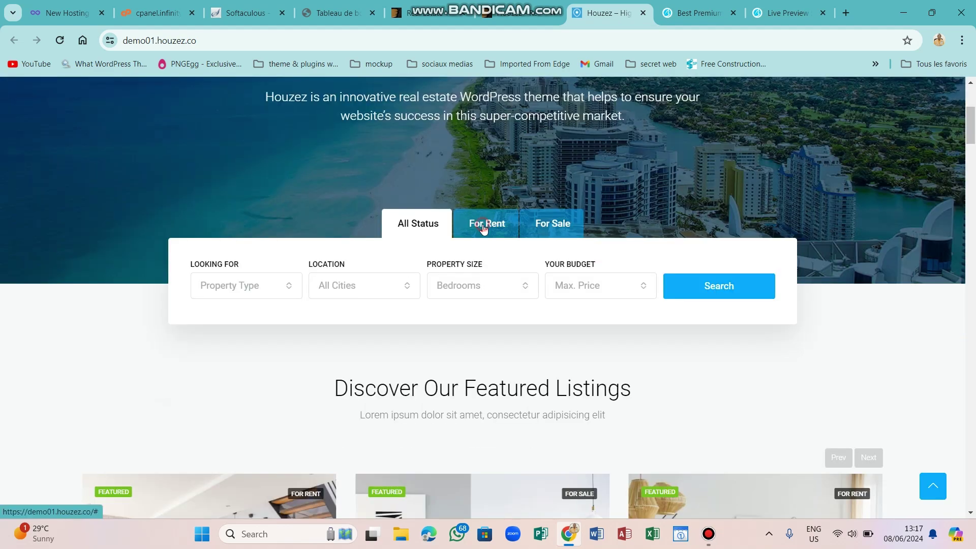
left_click(484, 225)
left_click(545, 225)
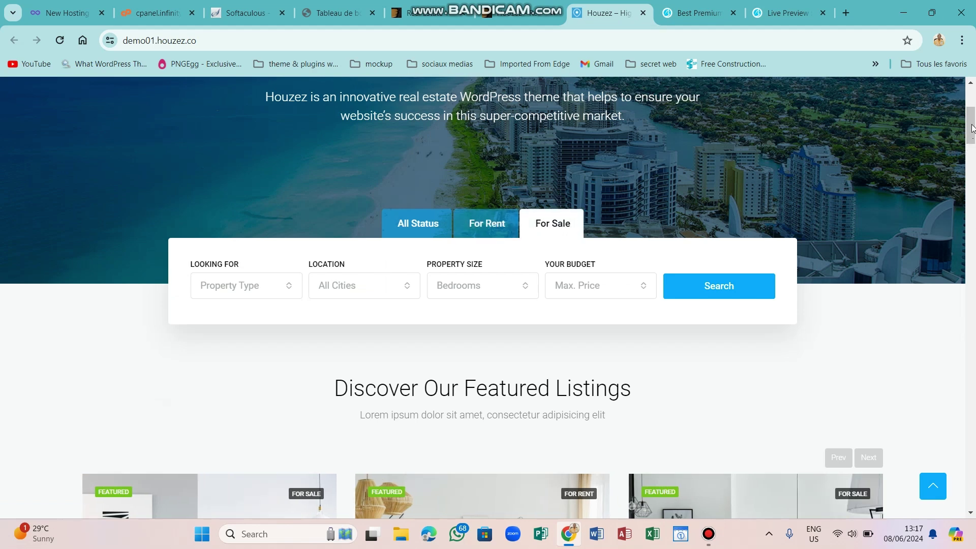
Scroll through the property listings, then close the demo and go back to the Real Estate themes.
scroll(973, 143, "down", 4)
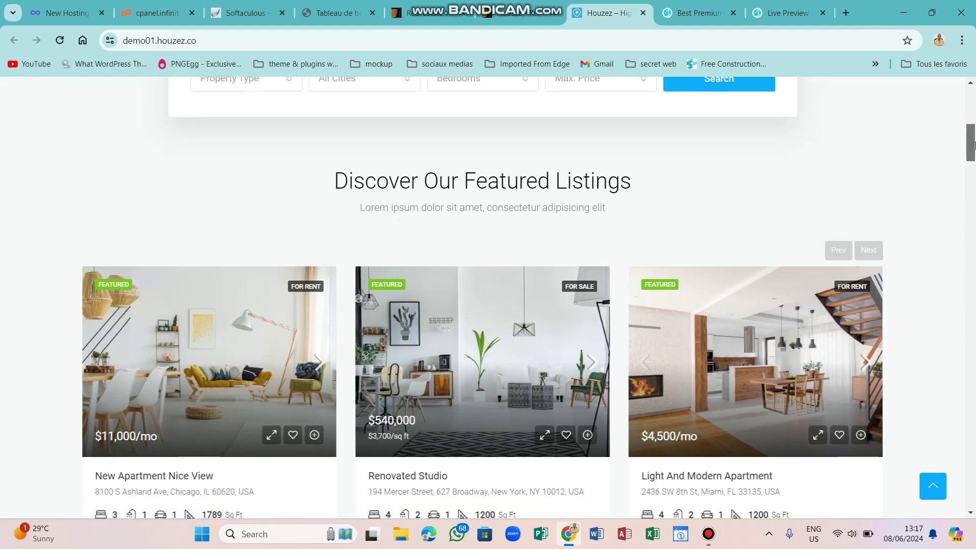
scroll(973, 145, "down", 1)
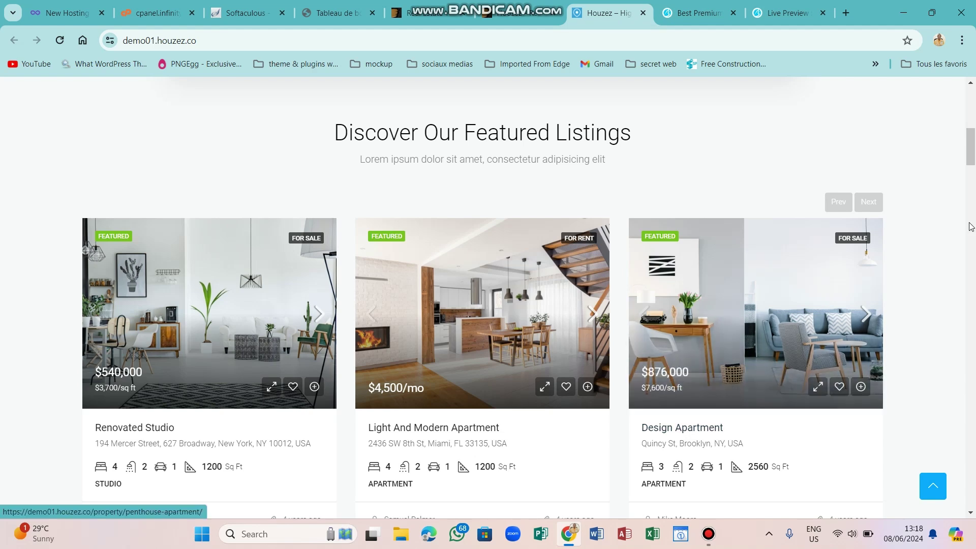
left_click_drag(973, 159, 973, 196)
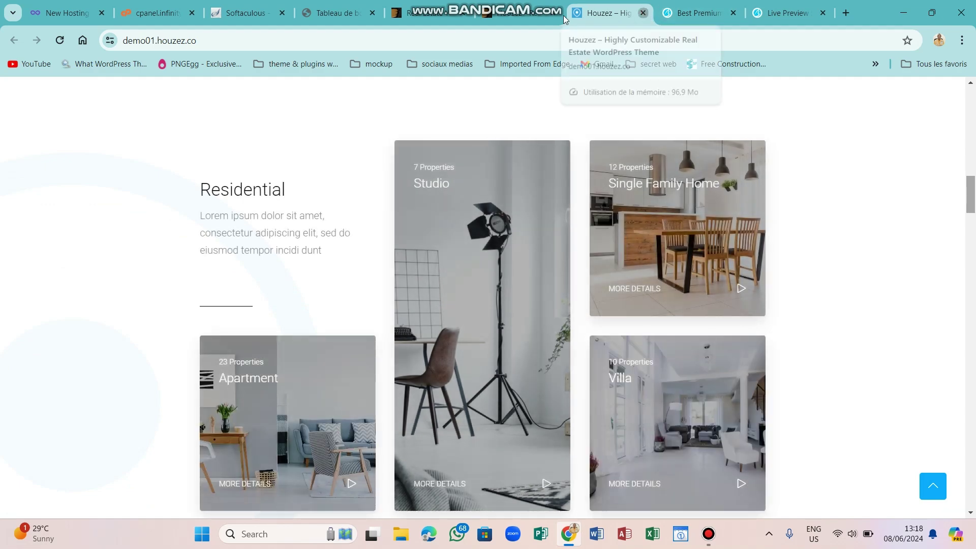
left_click(644, 14)
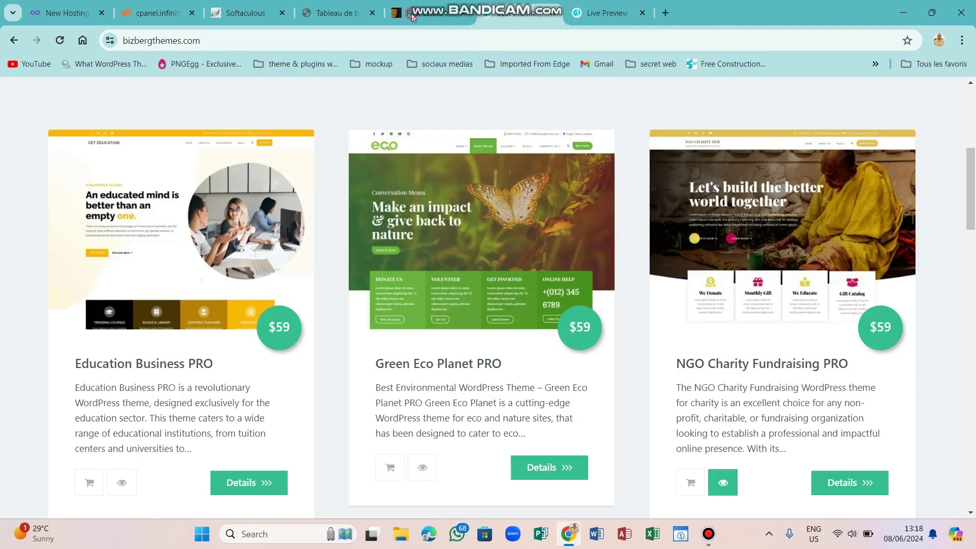
left_click(411, 17)
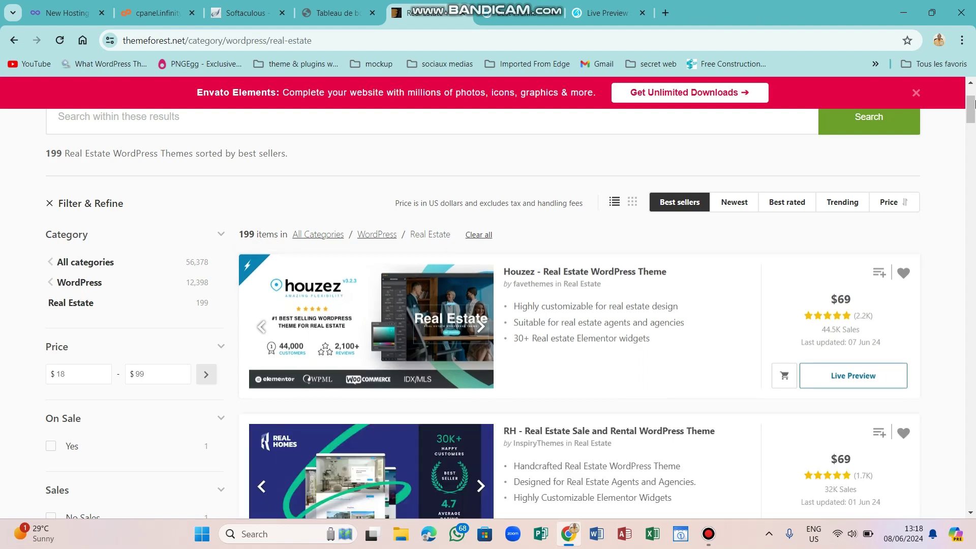
Search within the Real Estate results for 'e-commer'.
scroll(424, 266, "up", 3)
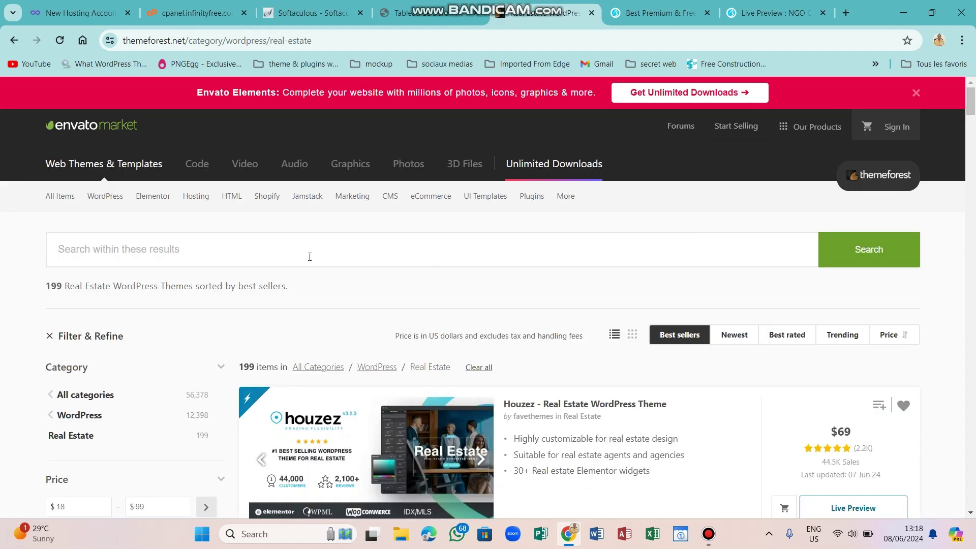
left_click(292, 250)
type("e")
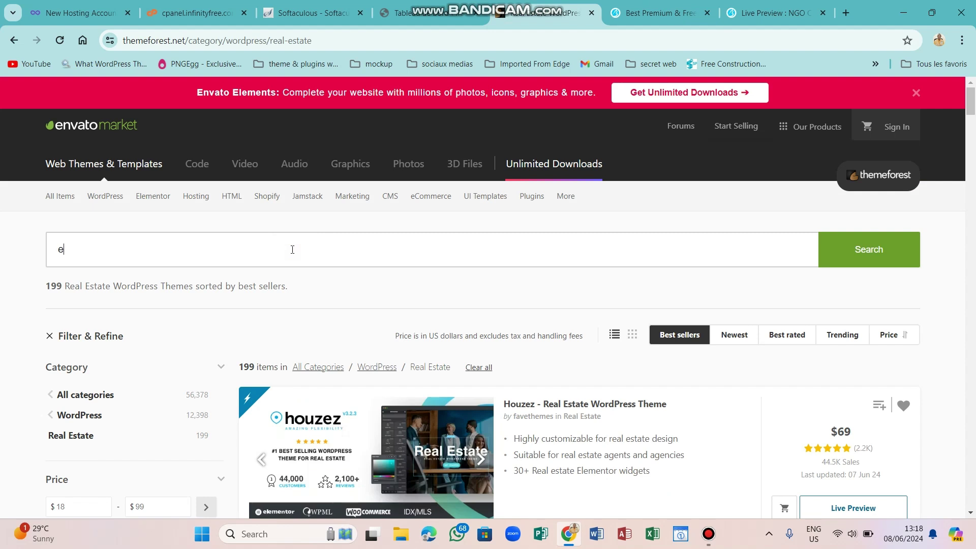
type("-commerce")
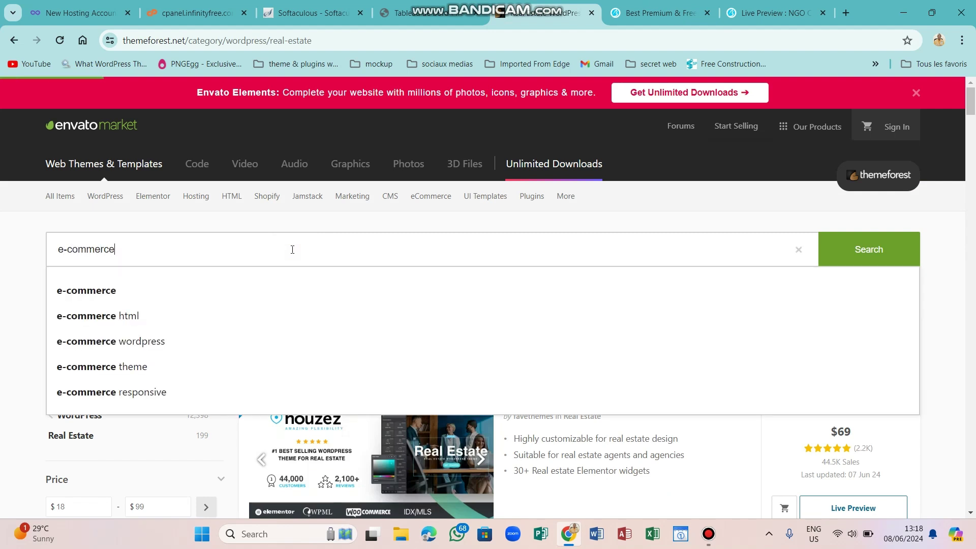
key("Return")
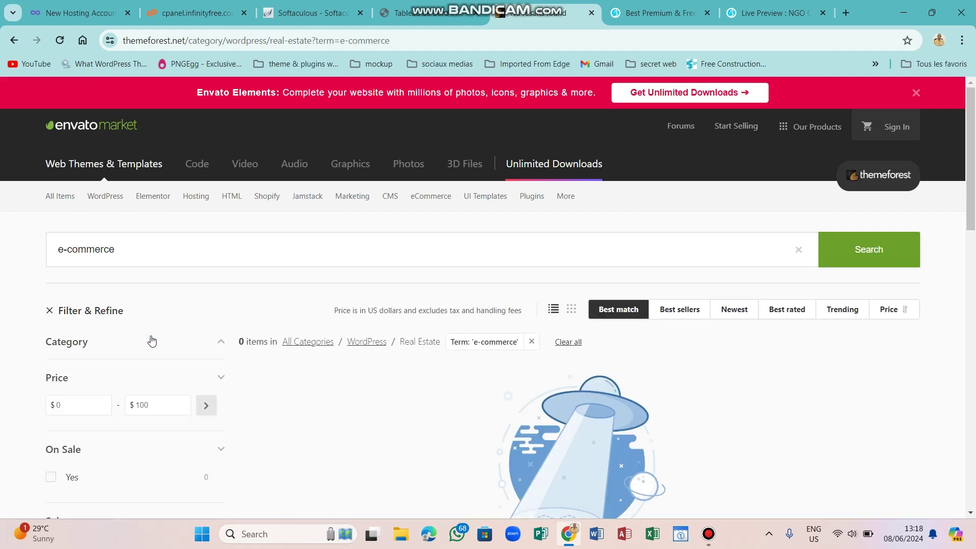
Run a search for the 'e-commerce wordpress theme' suggestion, dismissing the WhatsApp notification.
left_click(201, 259)
left_click(176, 342)
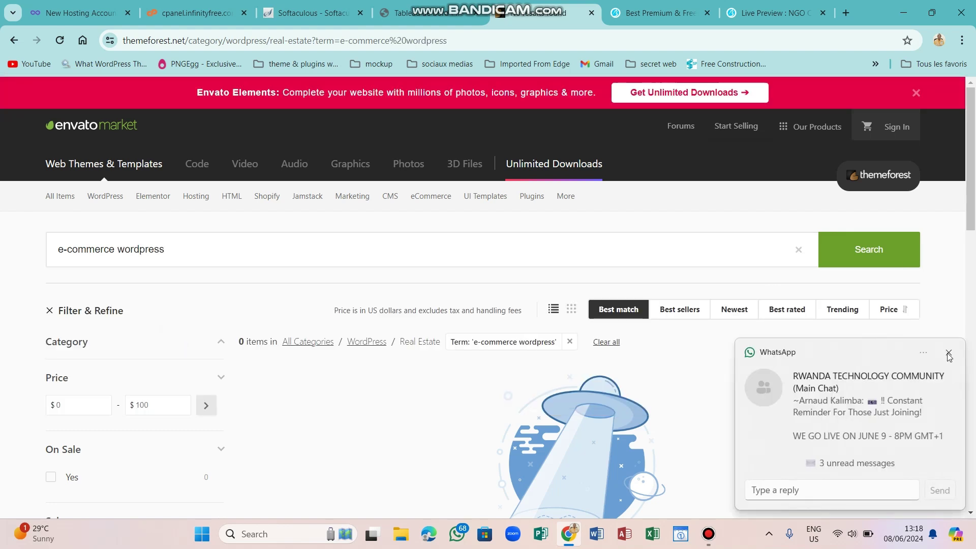
left_click(947, 354)
left_click(859, 256)
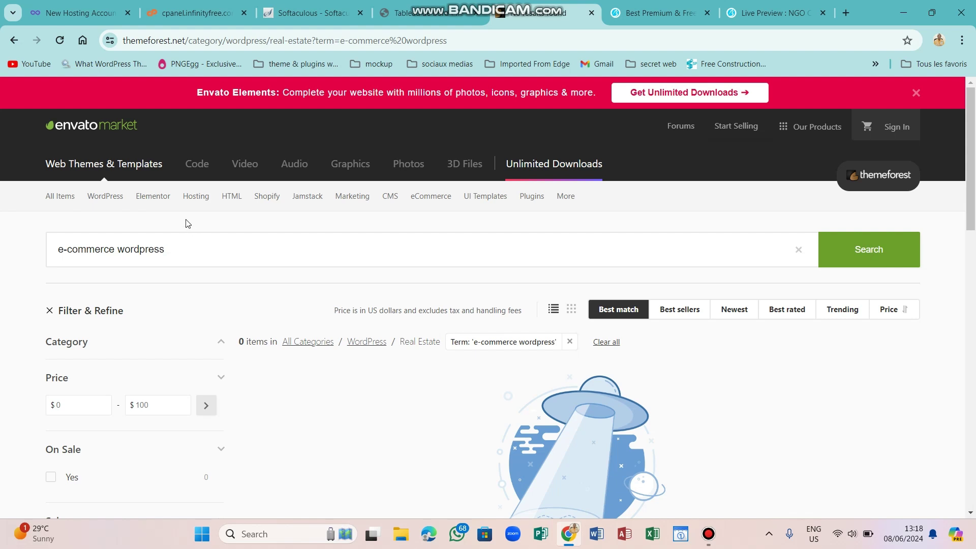
left_click(178, 250)
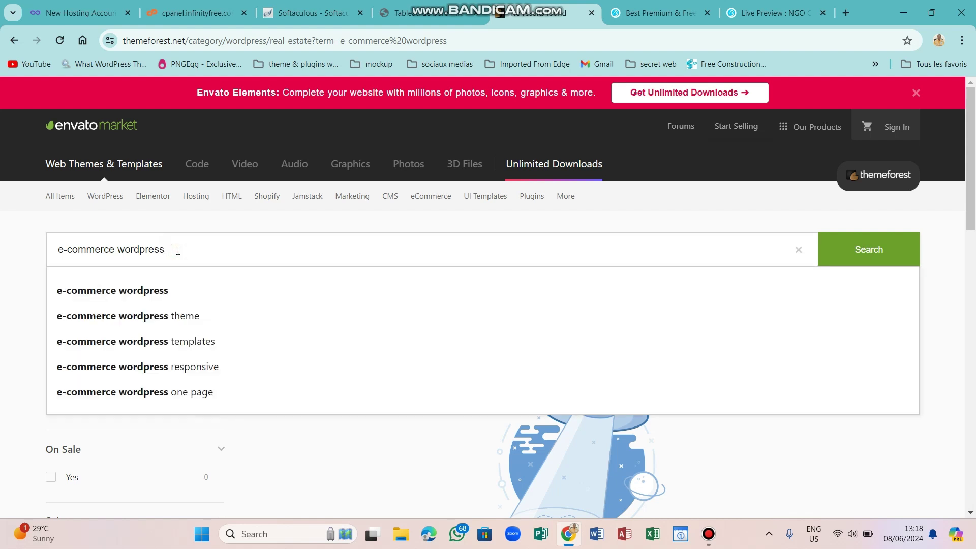
left_click(175, 324)
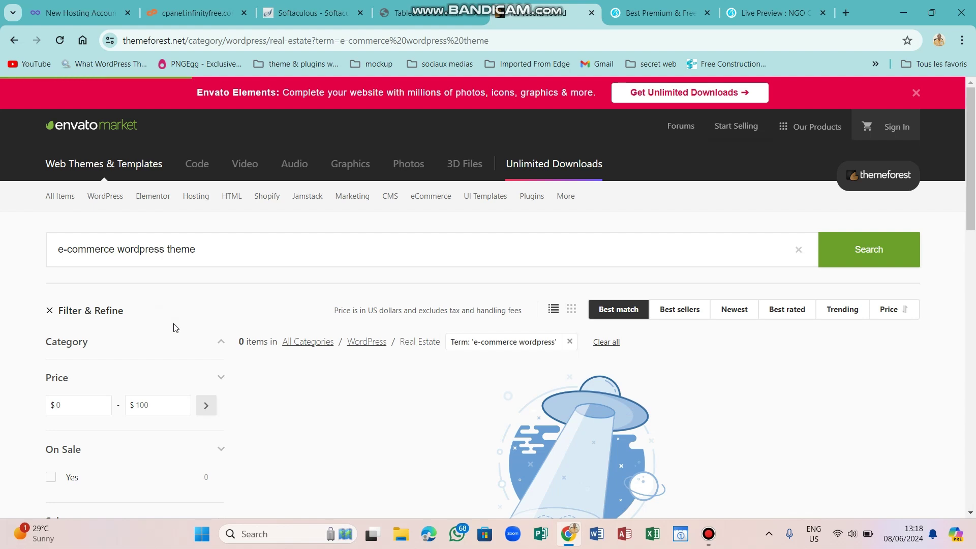
Remove 'wordpress' and search for 'e-commerce theme', which returns 0 items.
left_click(164, 250)
key("BackSpace")
key("BackSpace")
key("BackSpace")
key("BackSpace")
key("BackSpace")
key("BackSpace")
key("BackSpace")
key("BackSpace")
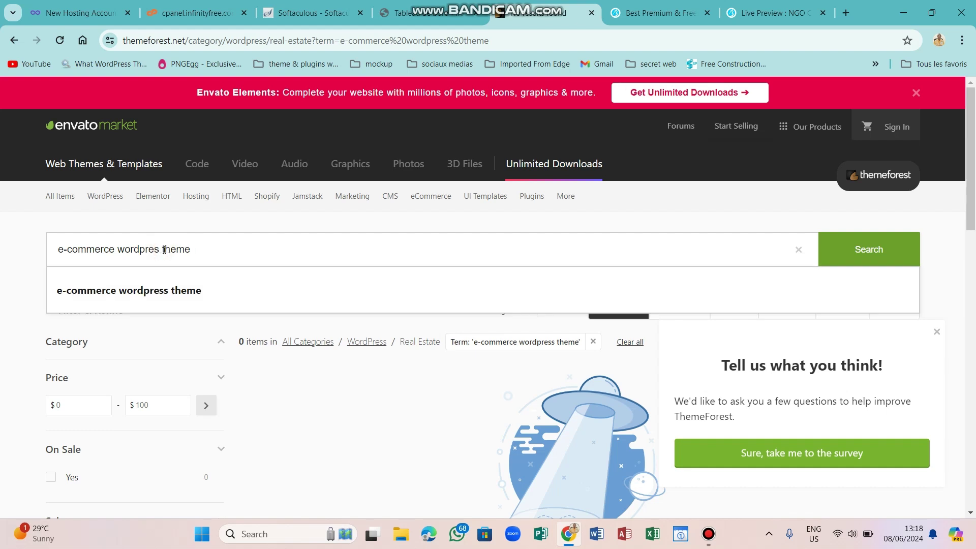
key("BackSpace")
key("BackSpace")
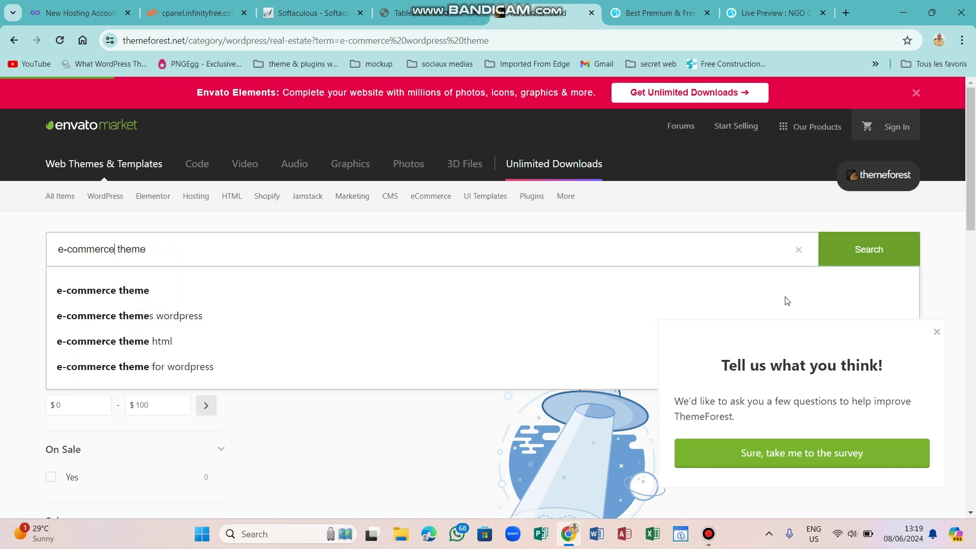
left_click(858, 261)
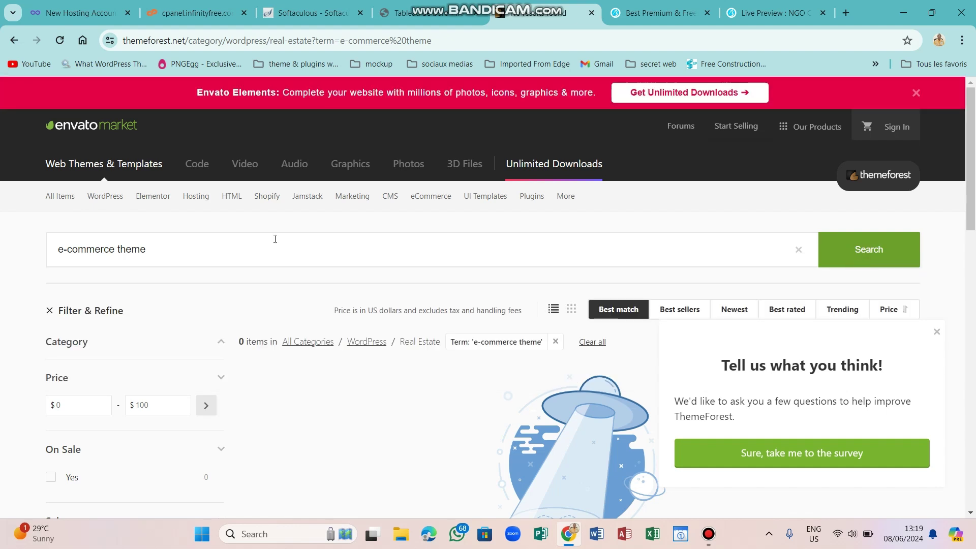
Bring up the WordPress theme categories from the navigation bar.
mouse_move(106, 197)
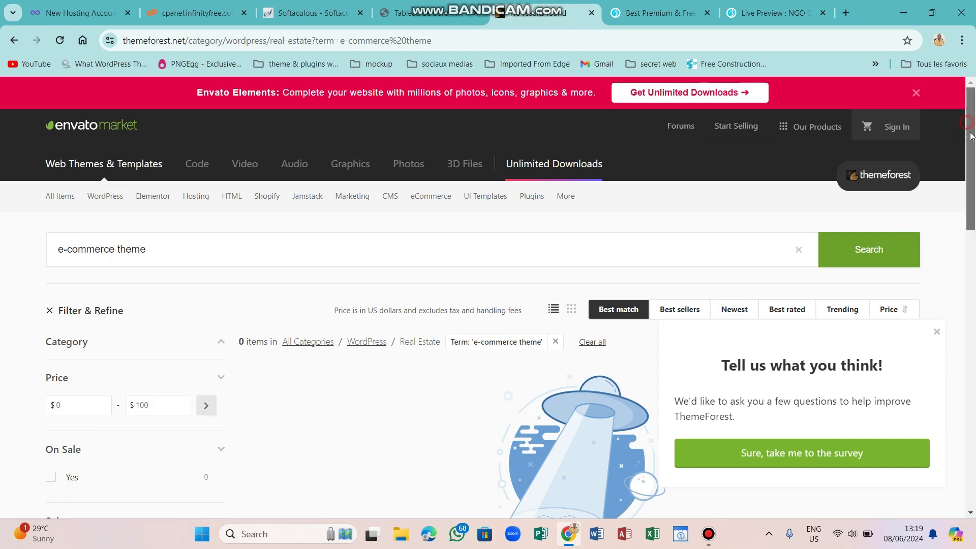
left_click_drag(972, 136, 972, 159)
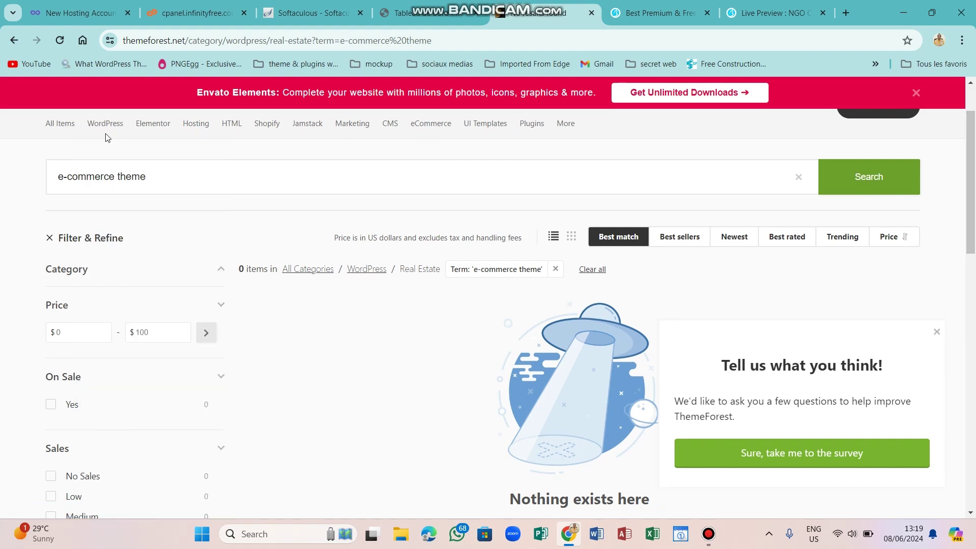
mouse_move(104, 123)
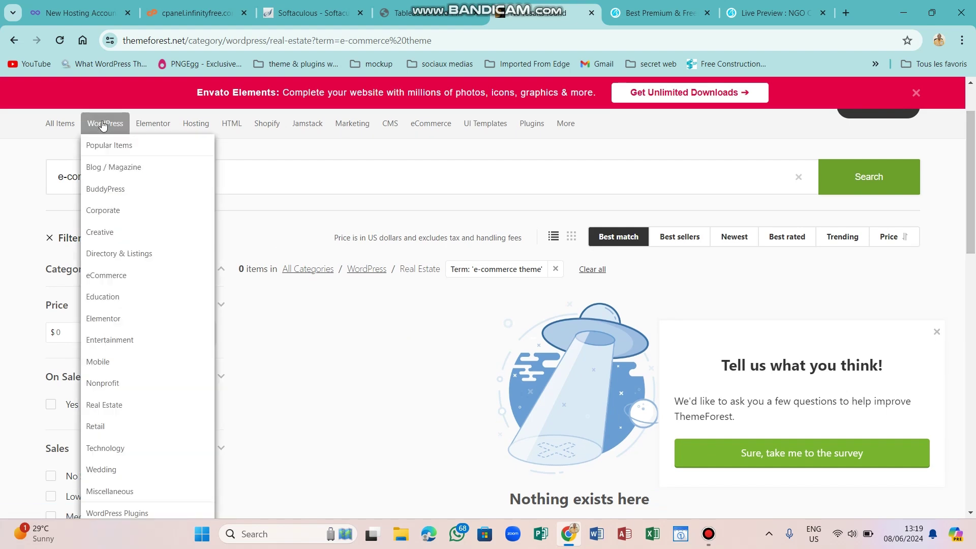
Open the WordPress eCommerce category, dismiss the survey, and launch the Electron theme's Live Preview.
left_click(112, 283)
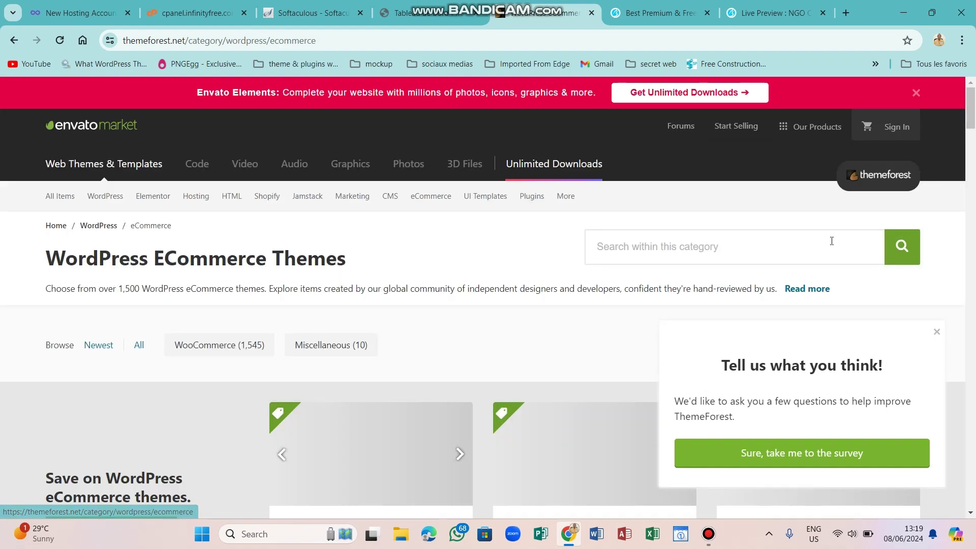
left_click_drag(971, 99, 971, 120)
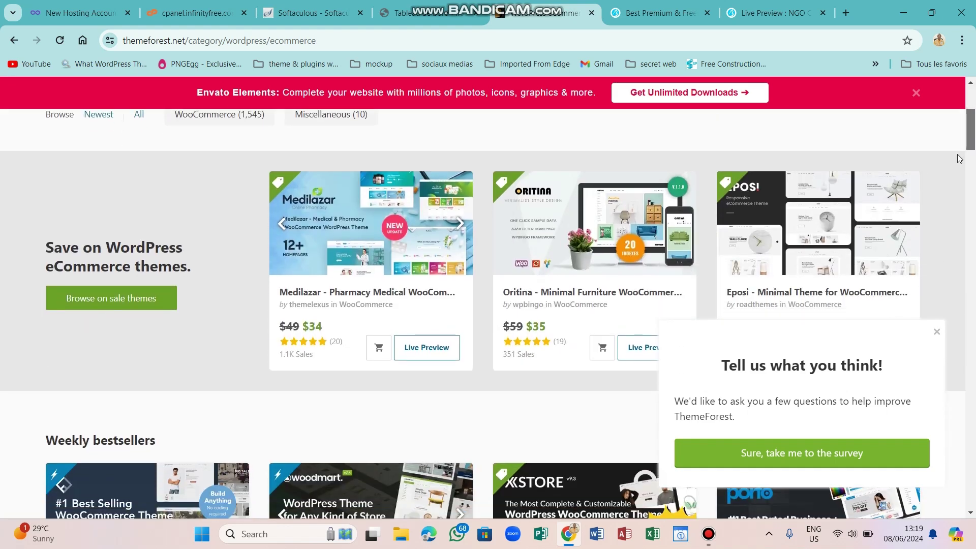
left_click(936, 332)
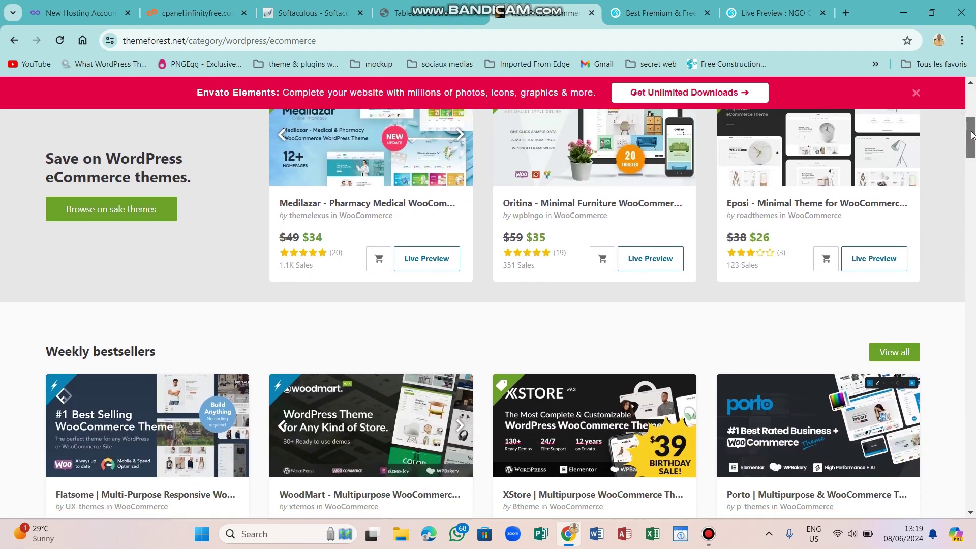
left_click_drag(972, 121, 974, 196)
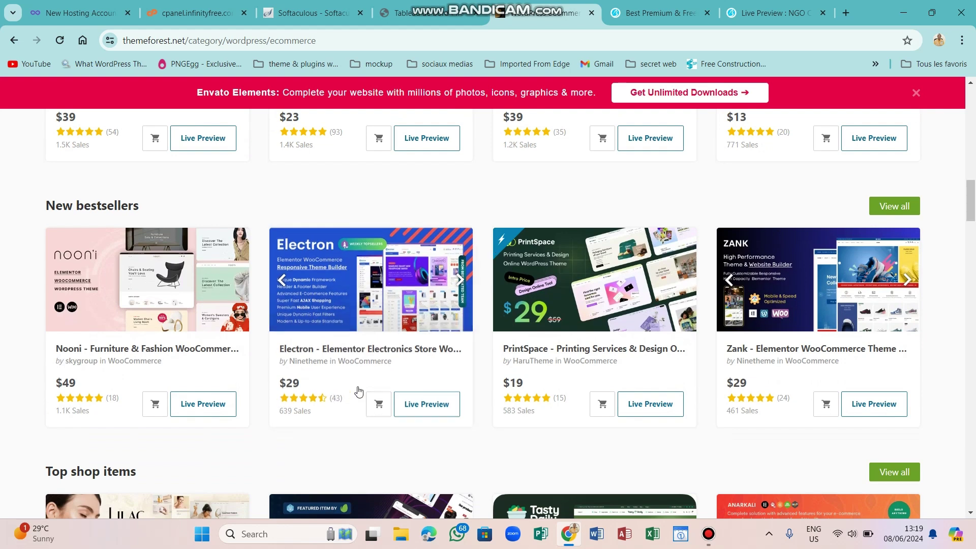
left_click(433, 403)
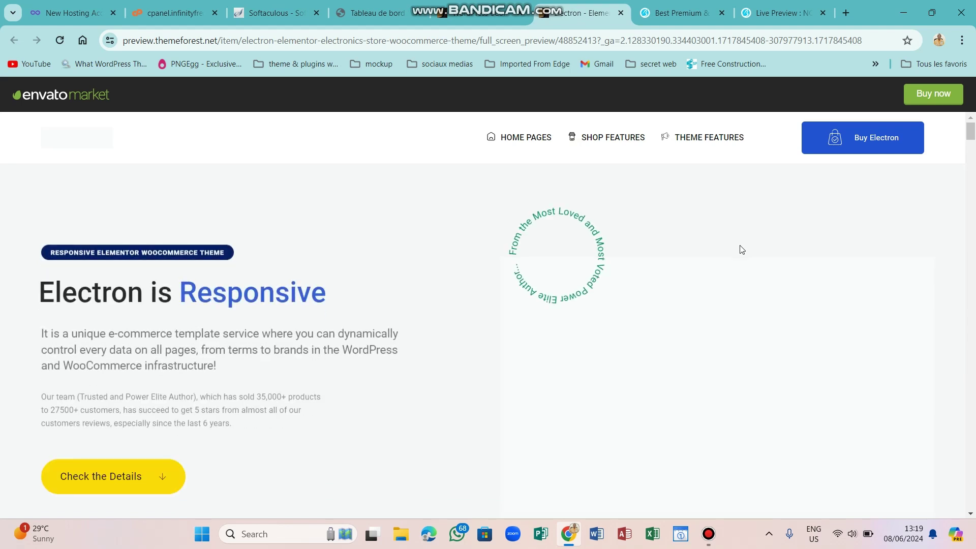
Go to the Electron HOME PAGES layouts and open the multicolor home page demo.
left_click(522, 137)
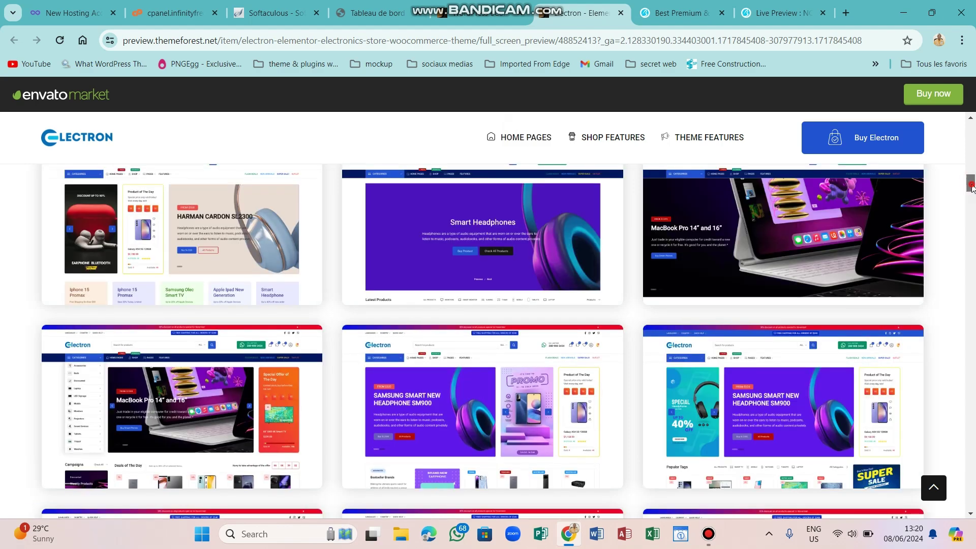
scroll(970, 188, "down", 3)
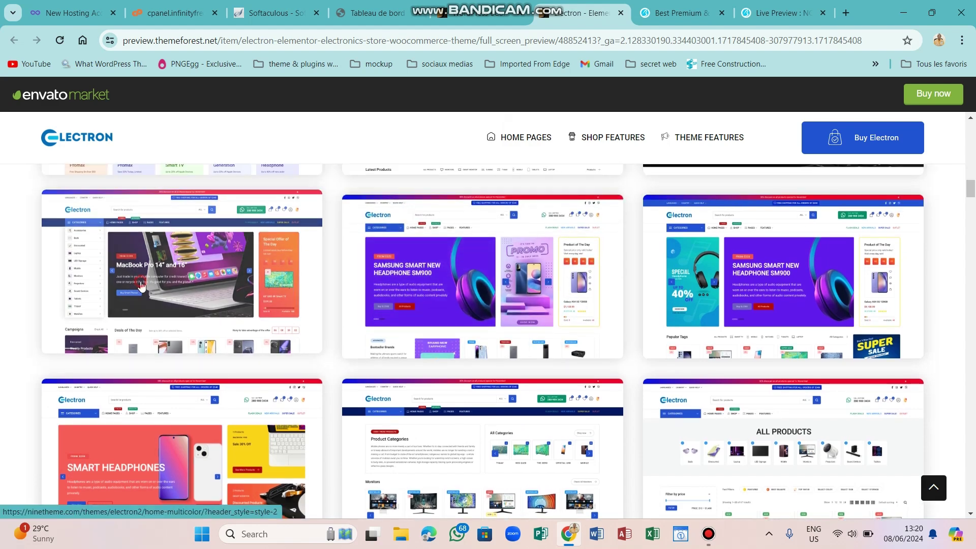
left_click(142, 286)
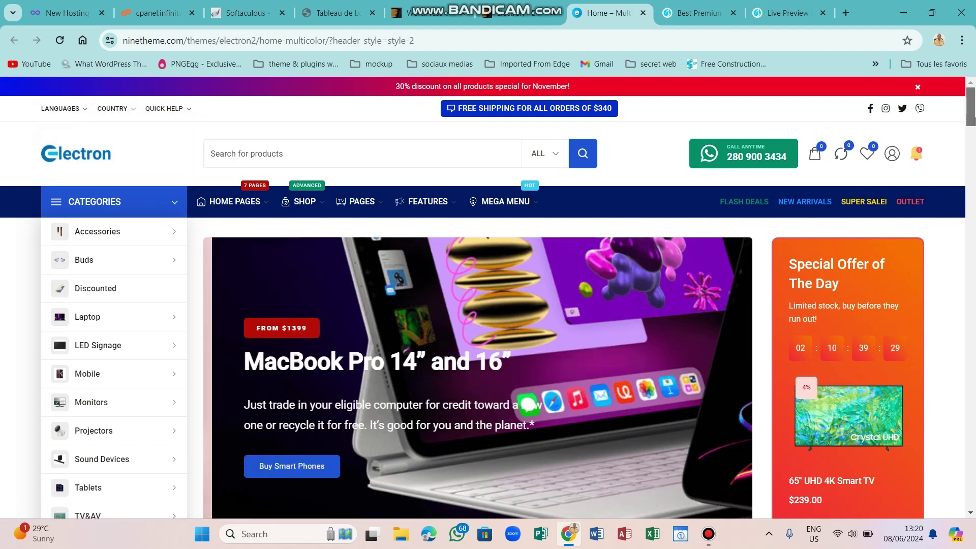
Scroll the Electron multicolor home page past Deals of The Day and Trend Categories to Smart Phones.
left_click_drag(969, 107, 971, 122)
scroll(974, 121, "down", 1)
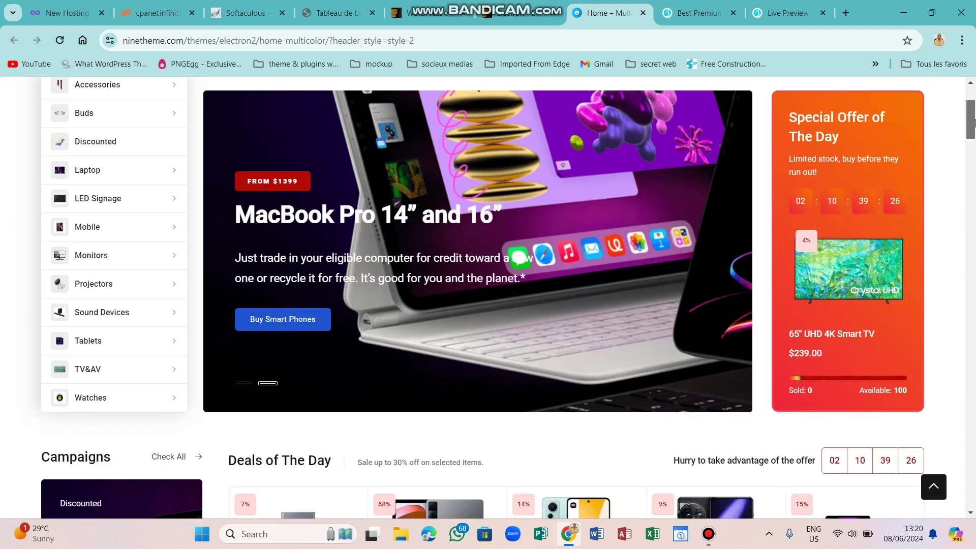
scroll(973, 121, "up", 1)
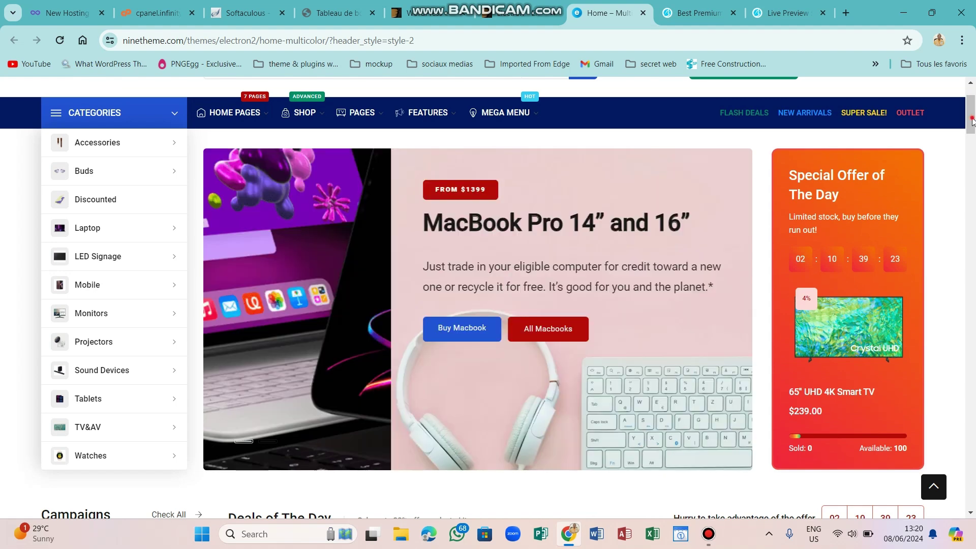
scroll(974, 152, "down", 3)
scroll(973, 152, "down", 4)
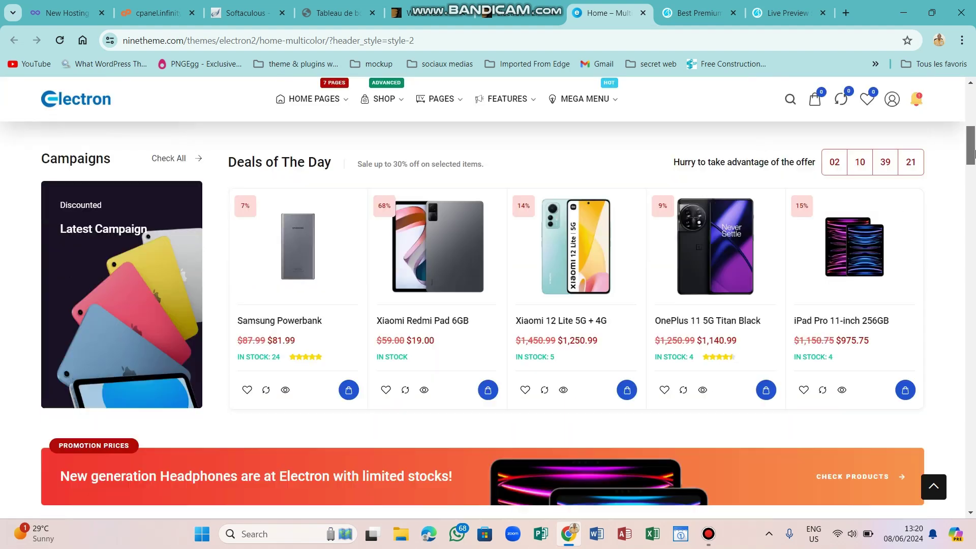
scroll(974, 153, "up", 7)
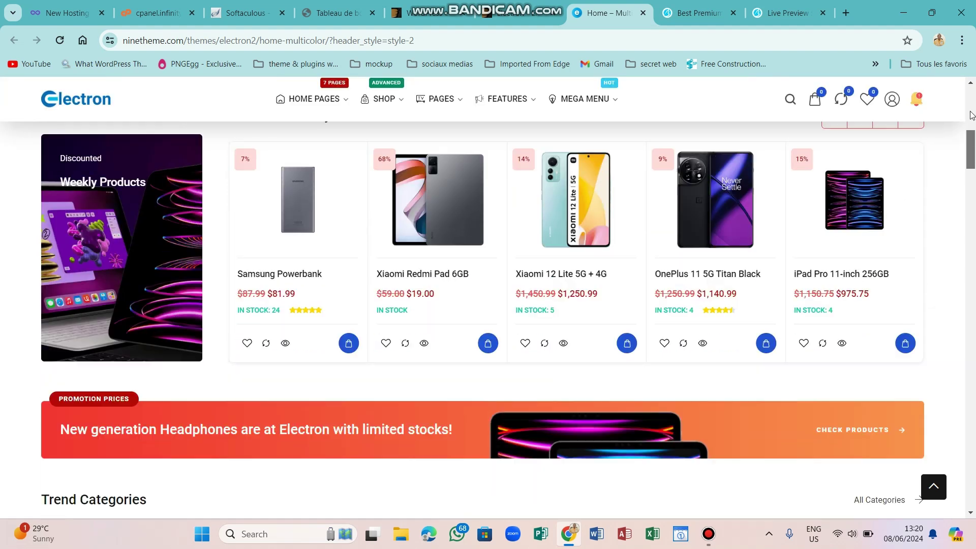
scroll(974, 180, "down", 12)
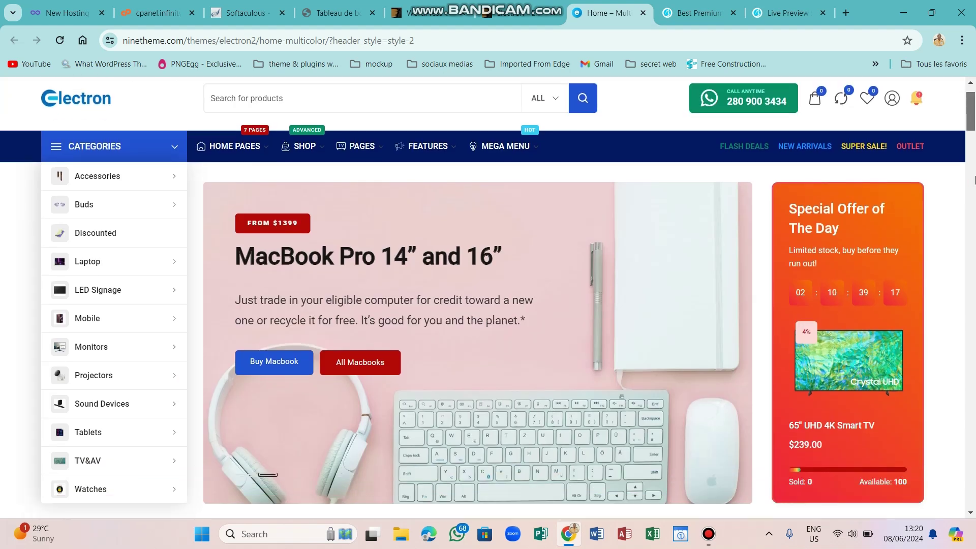
scroll(974, 180, "down", 2)
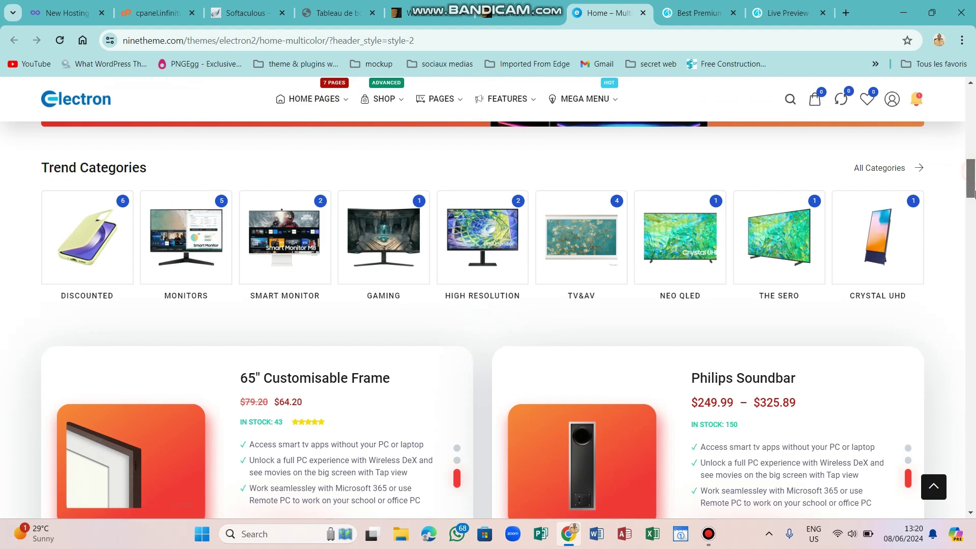
left_click_drag(974, 176, 975, 298)
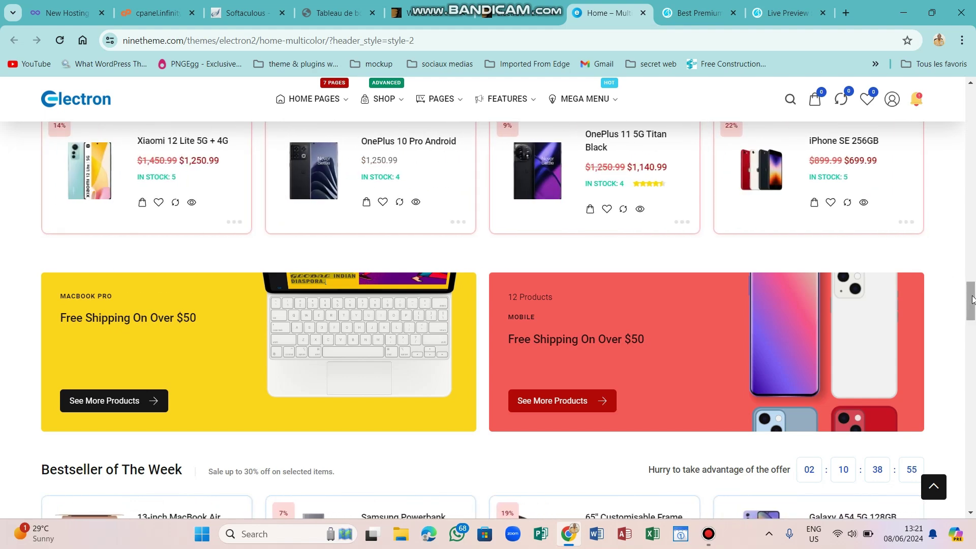
left_click_drag(972, 297, 973, 278)
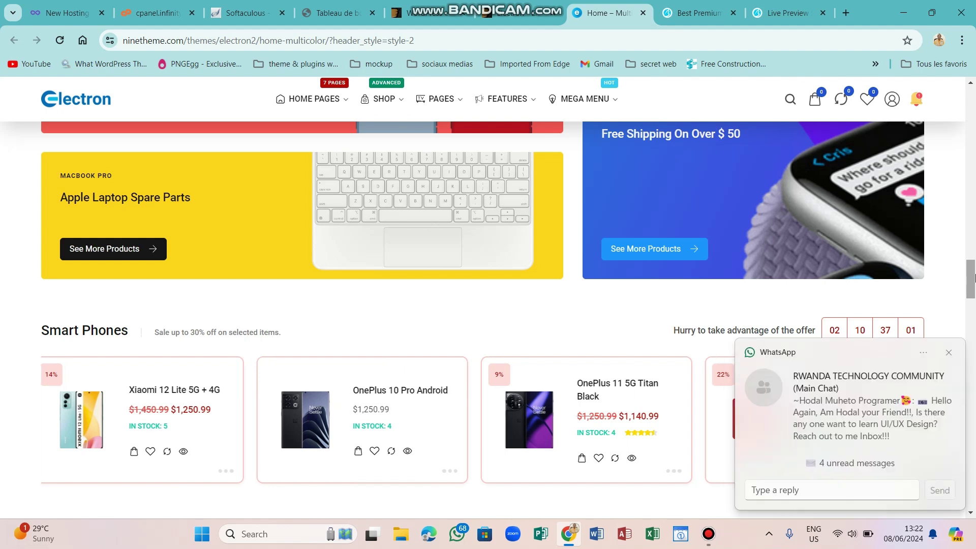
left_click(948, 355)
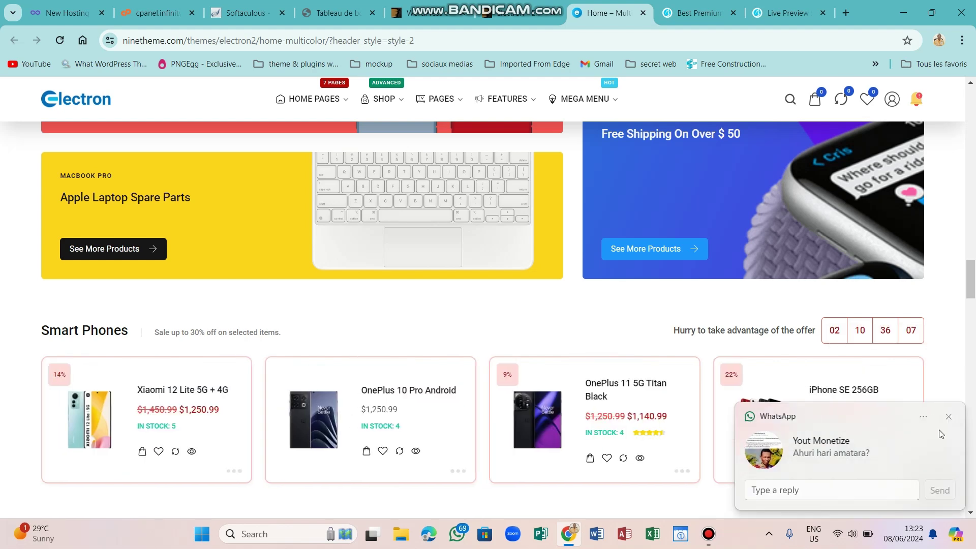
left_click(948, 417)
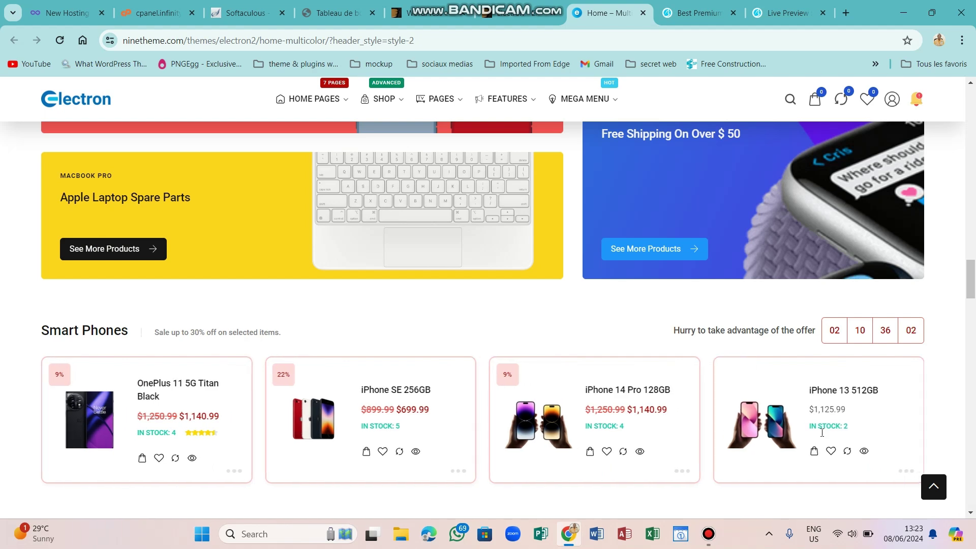
left_click(710, 533)
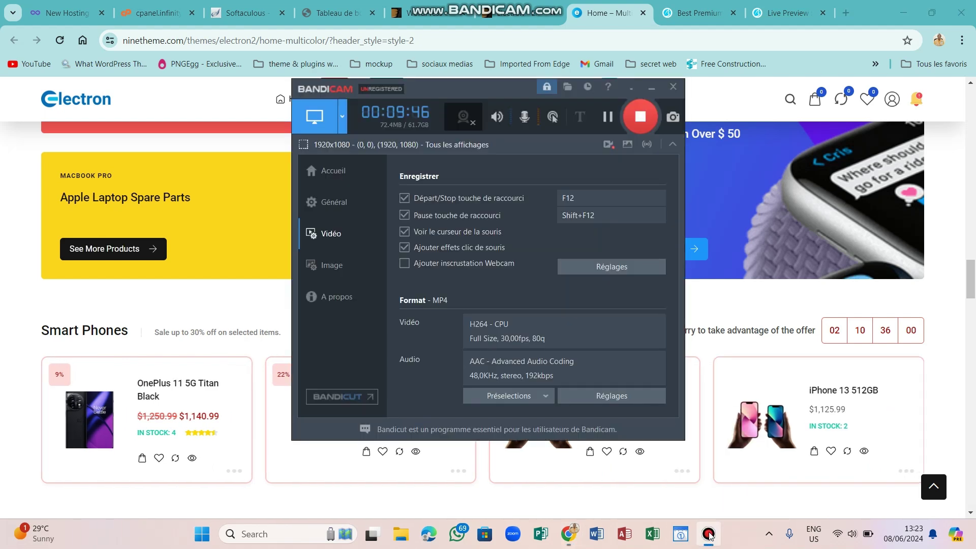
left_click(709, 534)
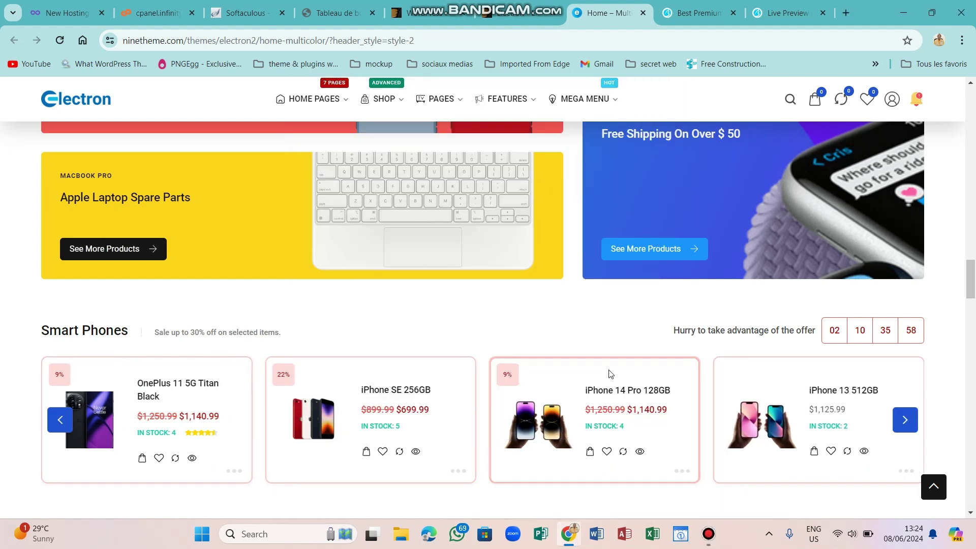